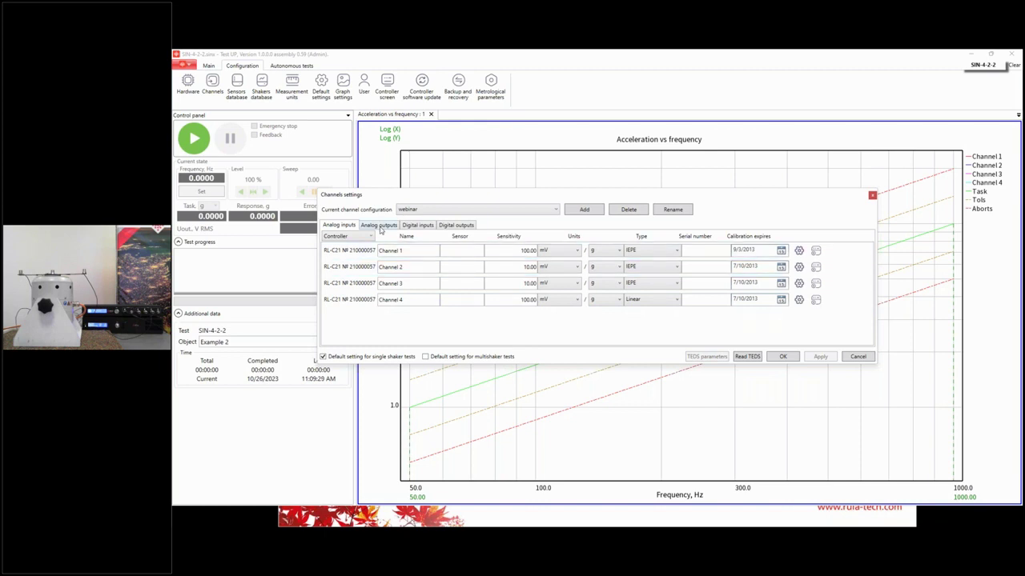
# Review the analog output channels, close Channels settings, and start a new sine test
pyautogui.click(380, 227)
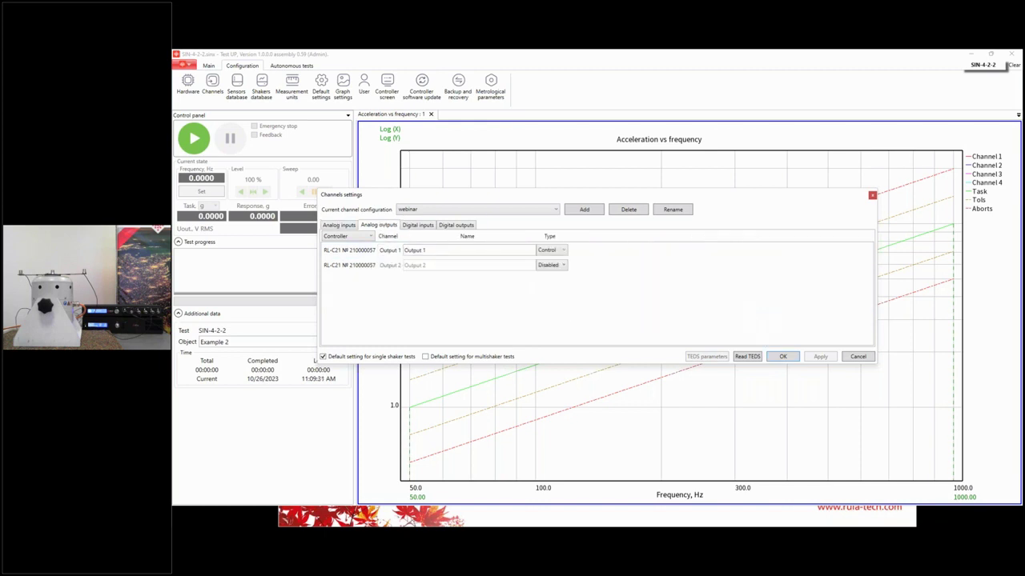
pyautogui.click(785, 358)
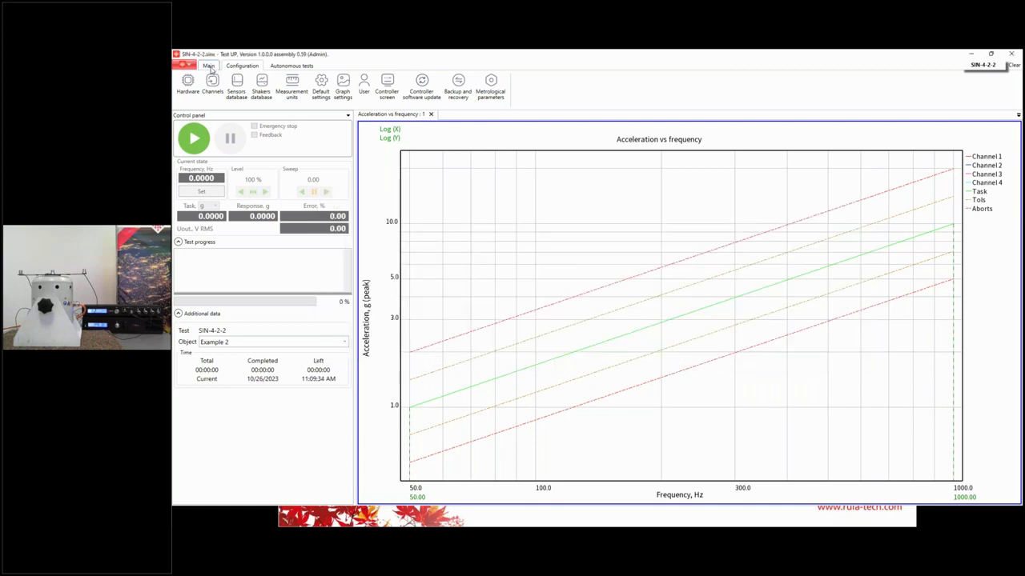
pyautogui.click(208, 66)
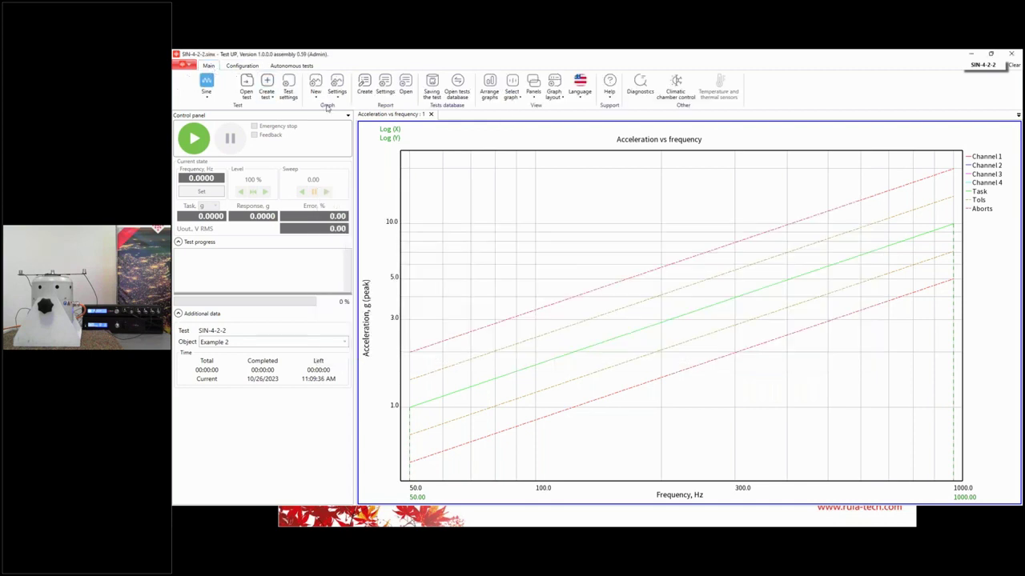
pyautogui.click(267, 81)
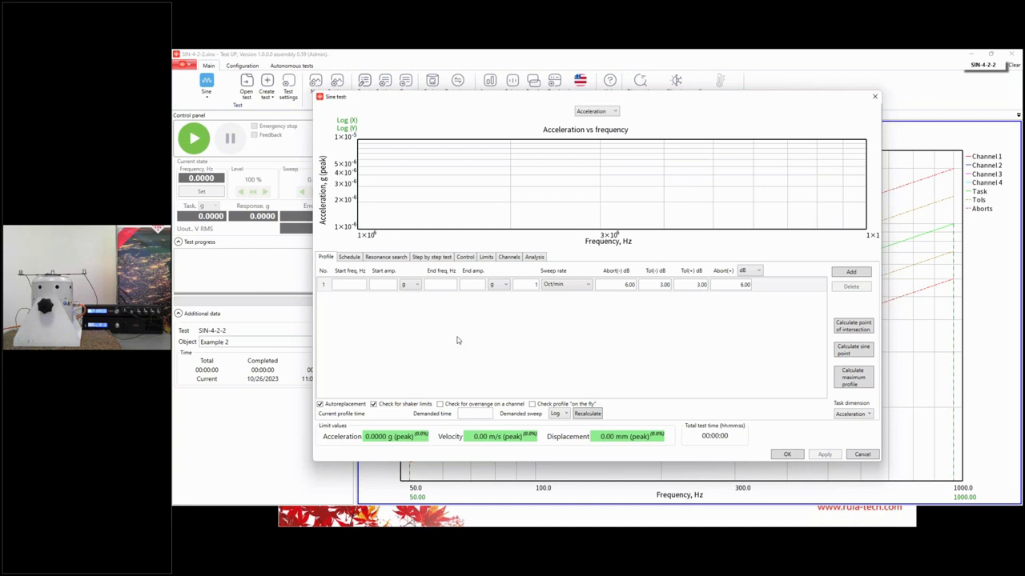
# Give profile row 1 a 10–30 Hz sweep at 0.5 g, then view the Schedule
pyautogui.click(357, 285)
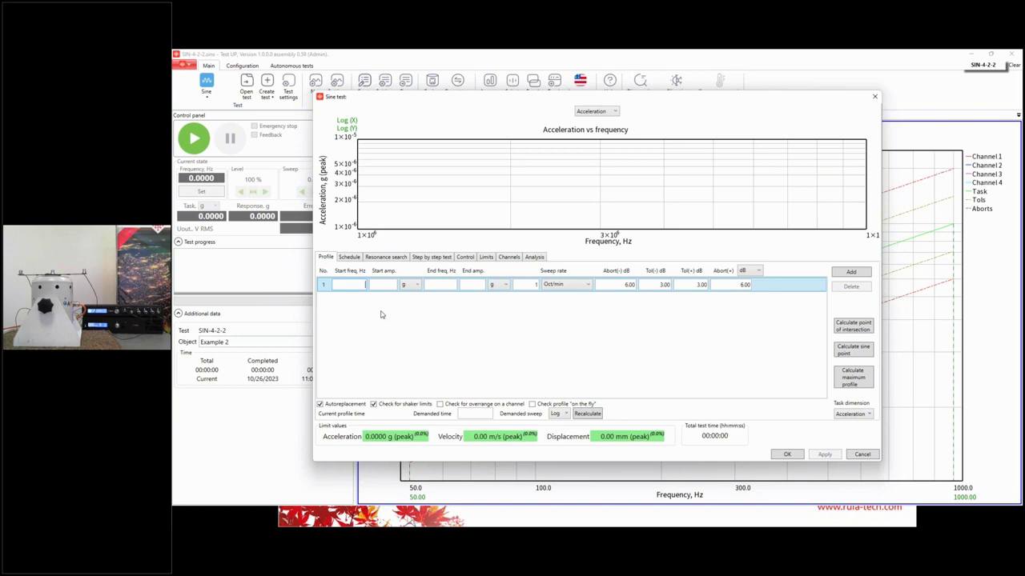
pyautogui.write('10')
pyautogui.click(390, 286)
pyautogui.write('0.5')
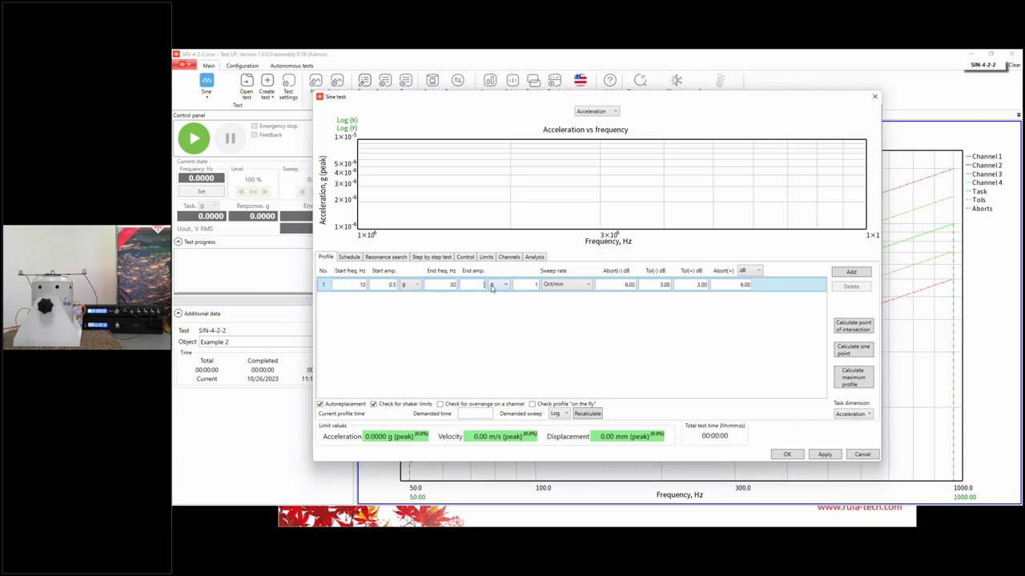
pyautogui.click(547, 350)
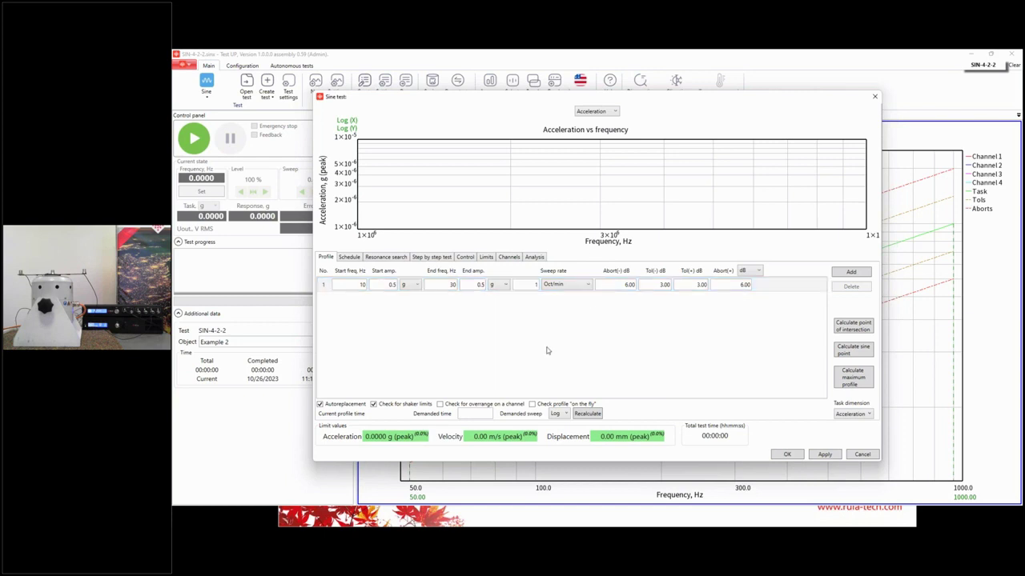
pyautogui.click(347, 257)
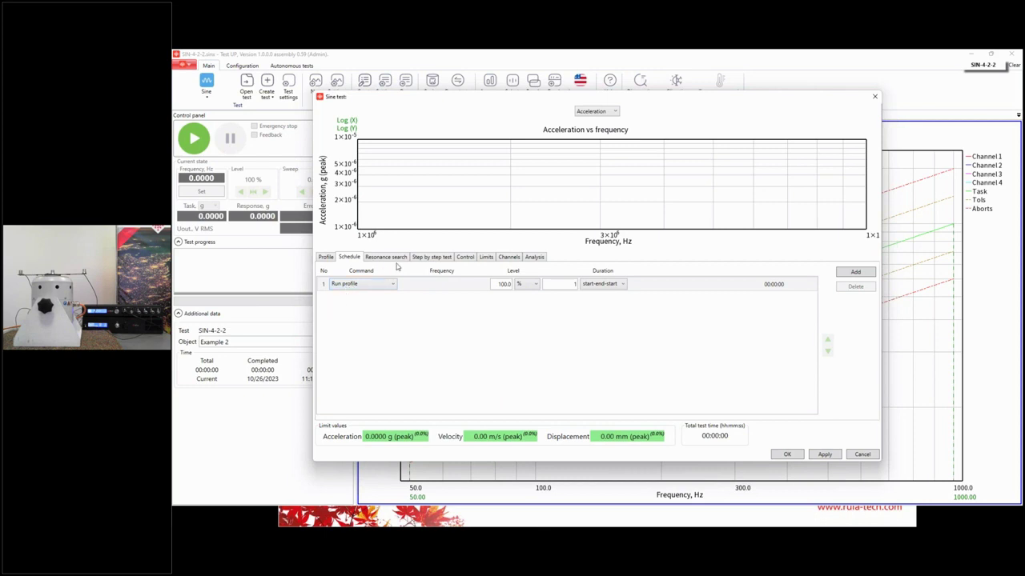
# Load the 'webinar' channel configuration on the Channels tab
pyautogui.click(486, 257)
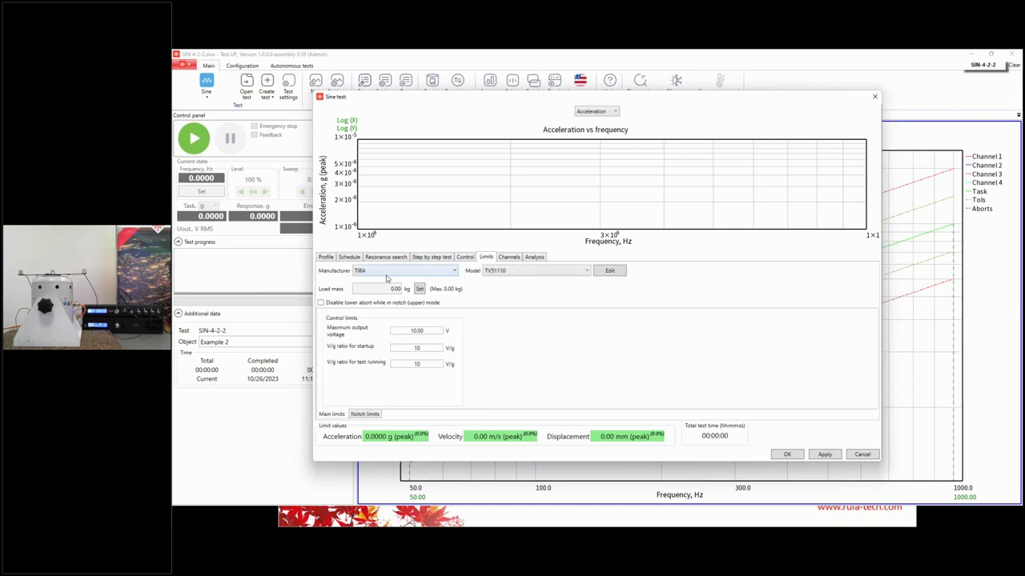
pyautogui.click(509, 257)
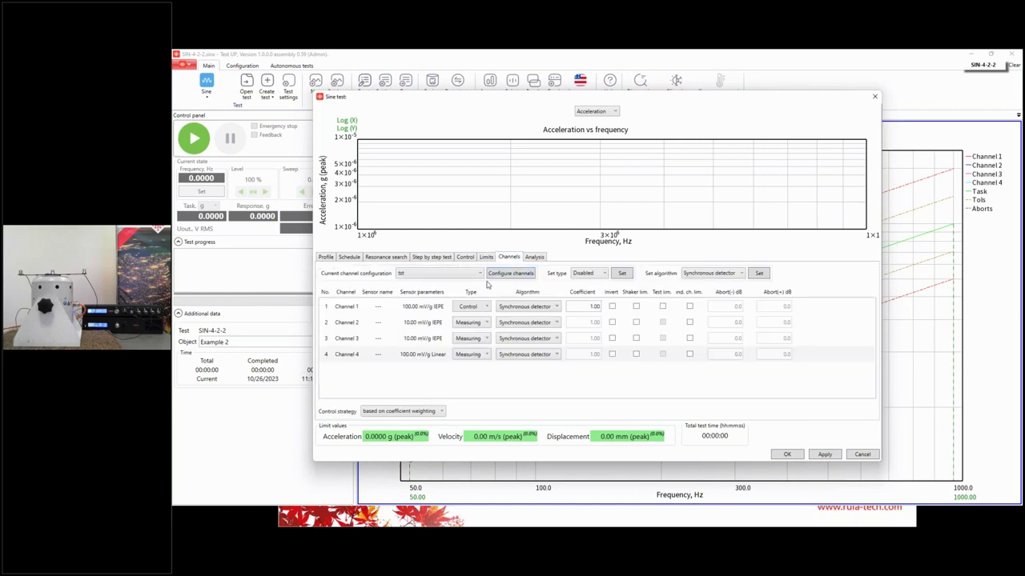
pyautogui.click(442, 276)
pyautogui.click(429, 338)
# Set Channel 4 to Disabled, Channel 2 to Control, Channel 1 to Measuring, and apply
pyautogui.click(476, 356)
pyautogui.click(477, 357)
pyautogui.click(466, 391)
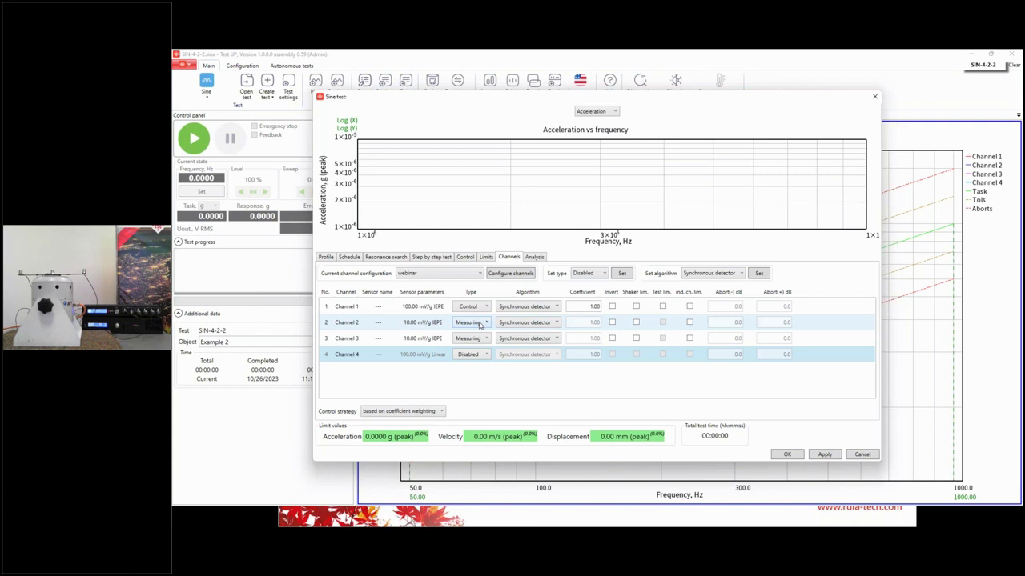
pyautogui.click(481, 323)
pyautogui.click(487, 354)
pyautogui.click(484, 306)
pyautogui.click(484, 306)
pyautogui.click(472, 319)
pyautogui.click(484, 306)
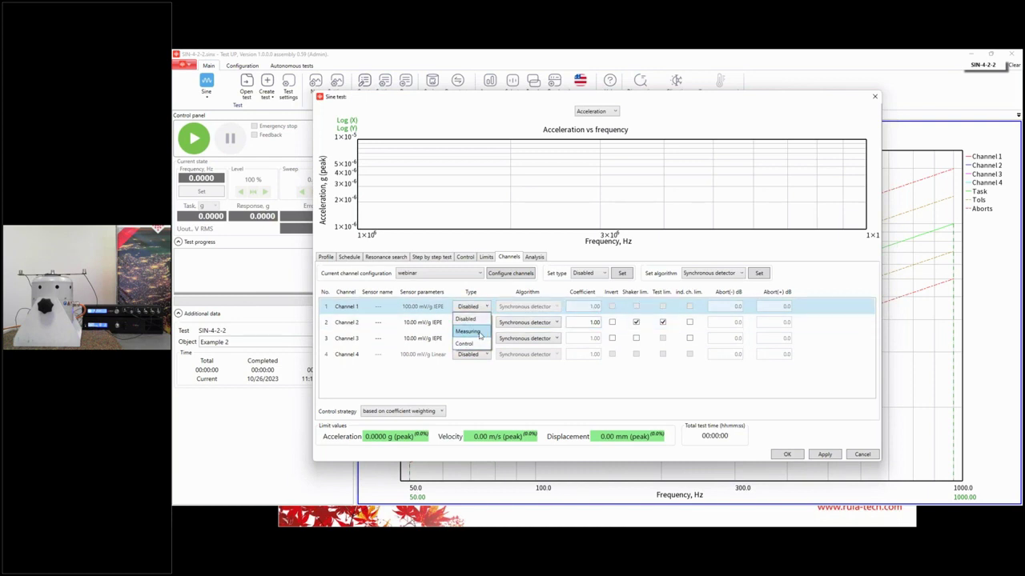
pyautogui.click(479, 334)
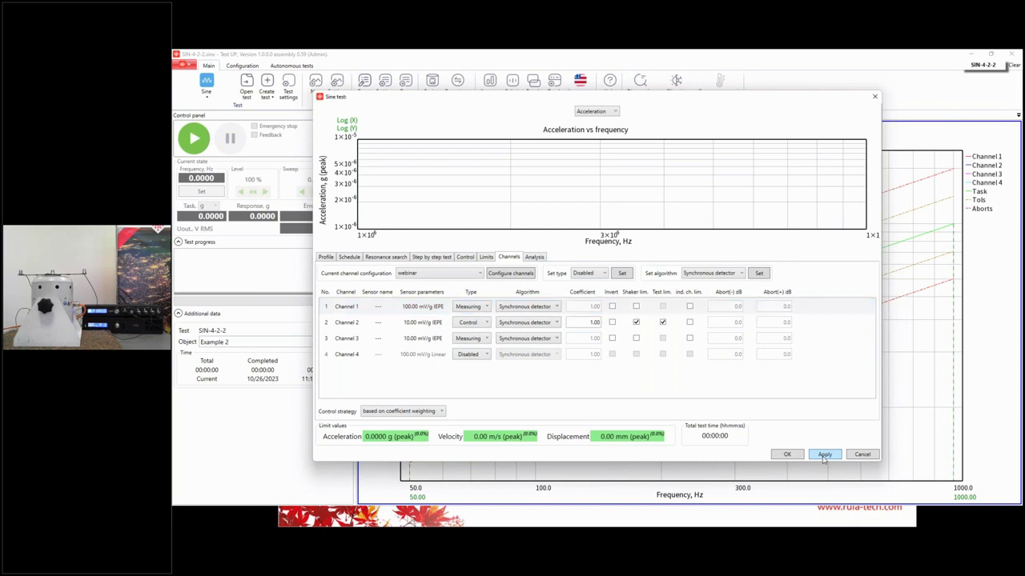
pyautogui.click(825, 454)
# Accept a zero load mass, save the sine test as test1, and confirm the settings
pyautogui.click(636, 317)
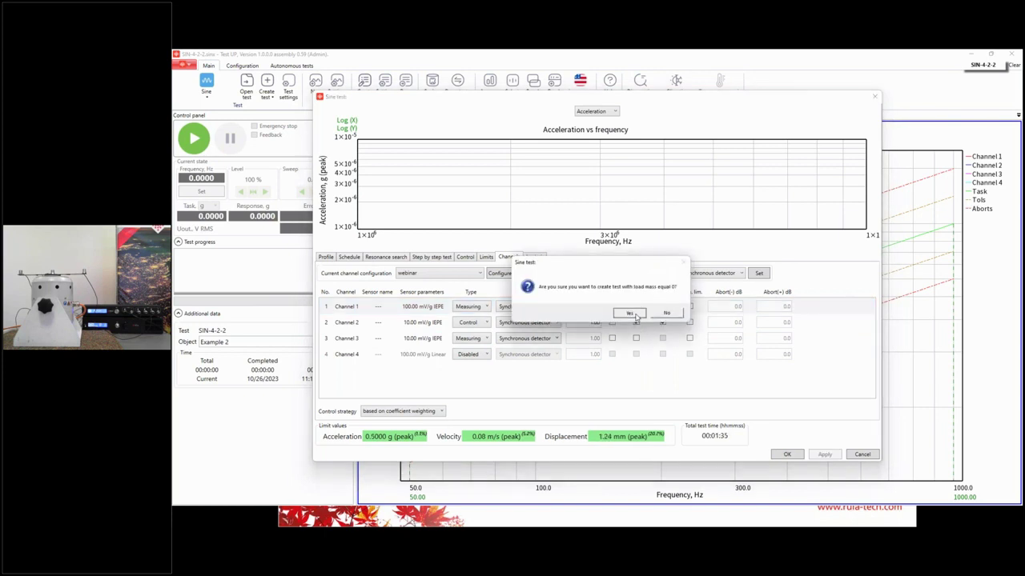
pyautogui.write('te')
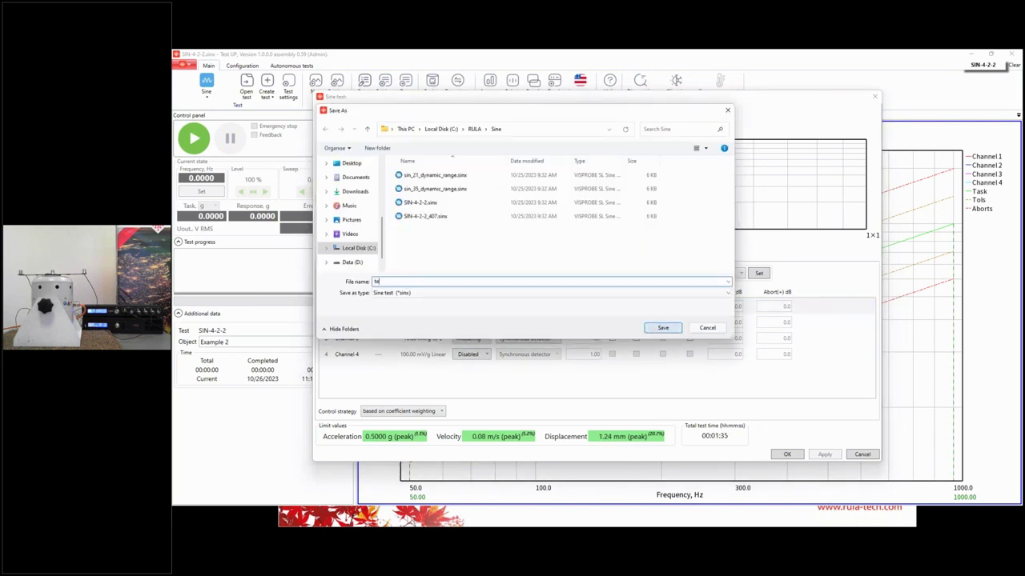
pyautogui.write('st1')
pyautogui.press('Return')
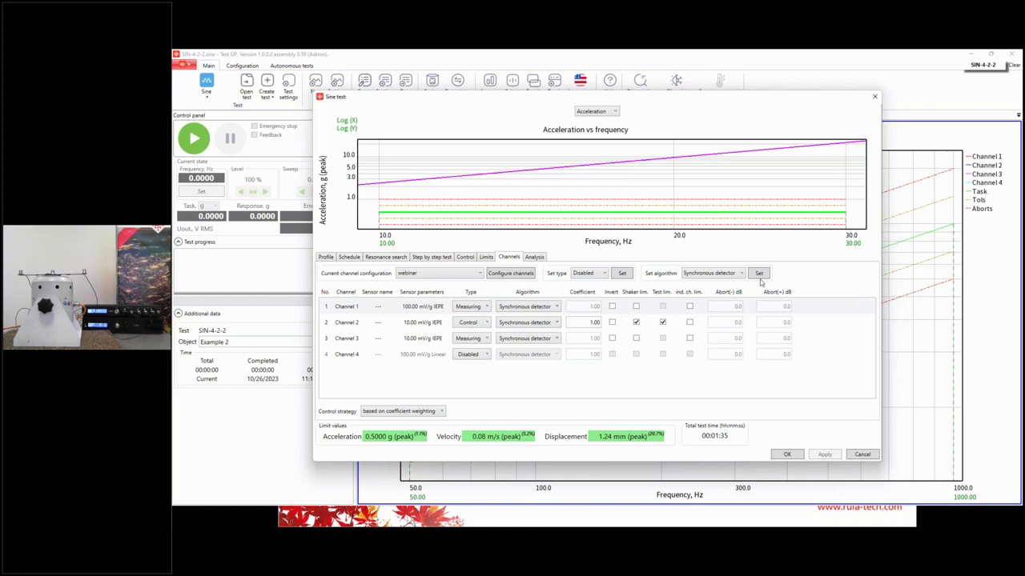
pyautogui.click(787, 455)
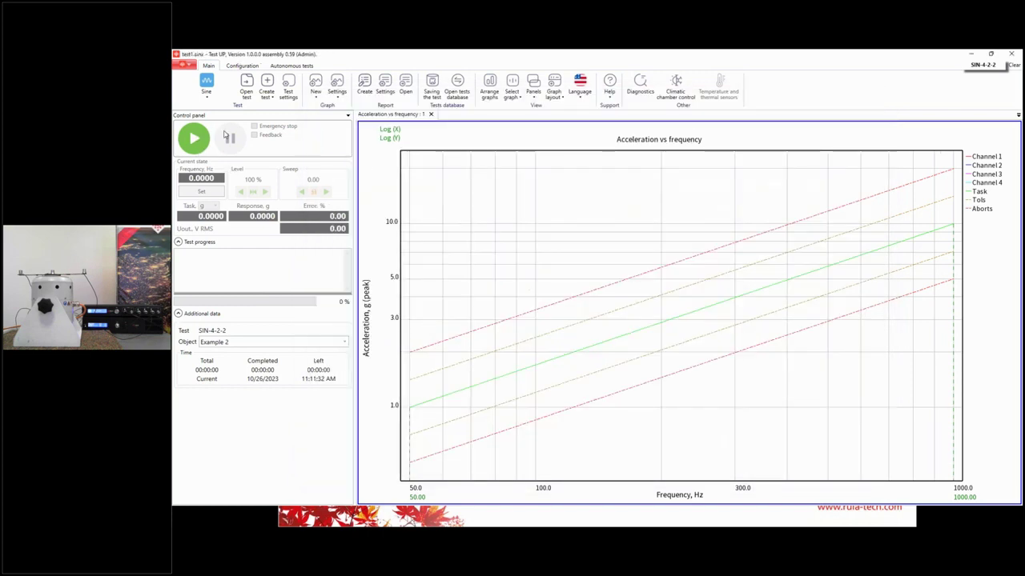
# Start test1 and add an autoscaled Acceleration vs time graph
pyautogui.click(195, 136)
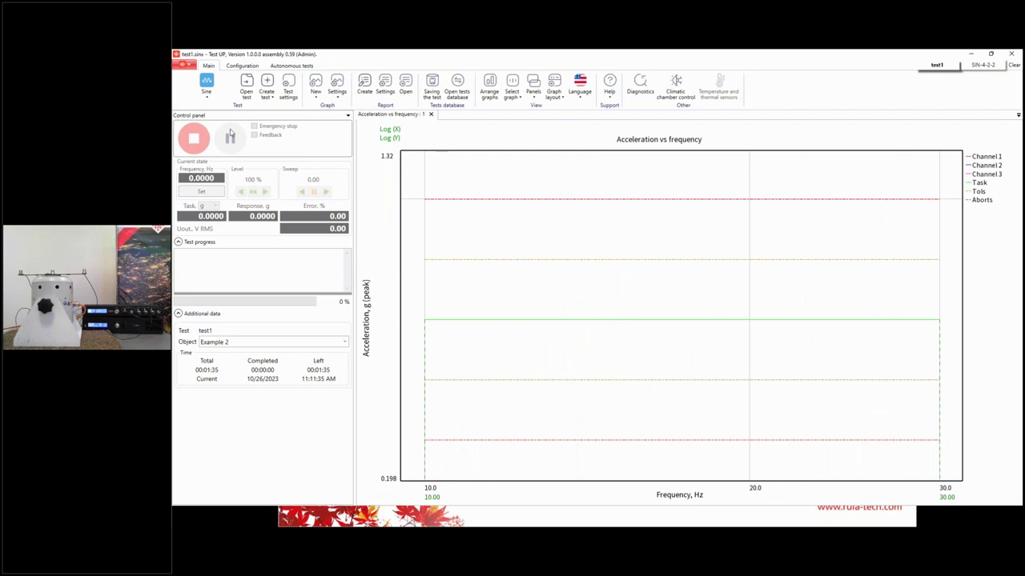
pyautogui.scroll(-2, 614, 273)
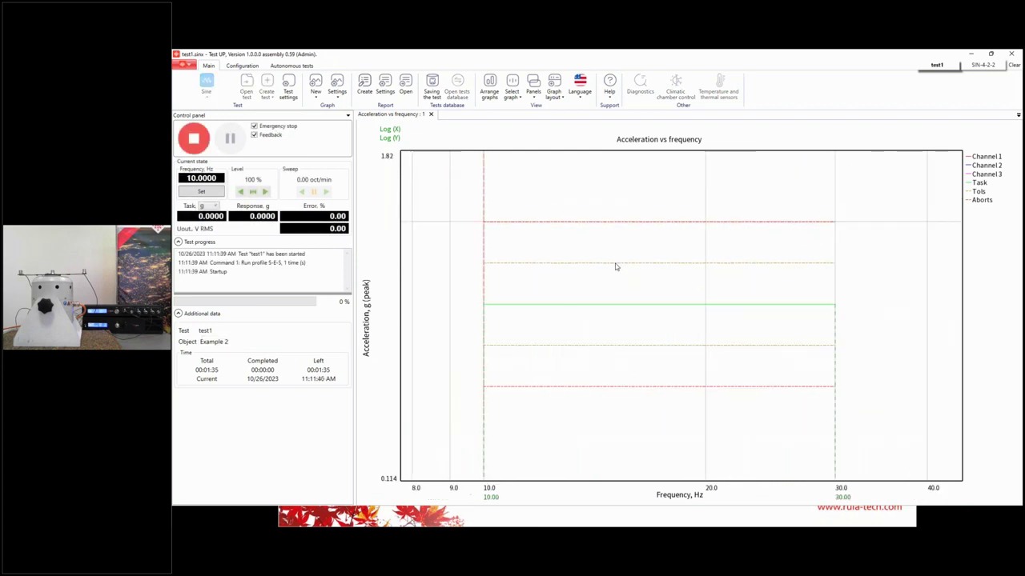
pyautogui.click(318, 92)
pyautogui.click(329, 107)
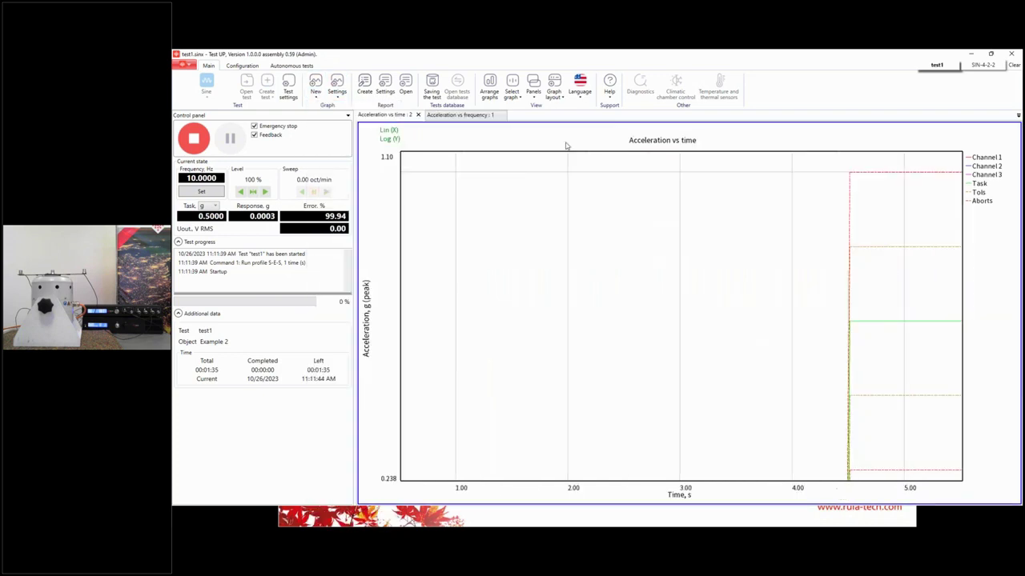
pyautogui.rightClick(567, 226)
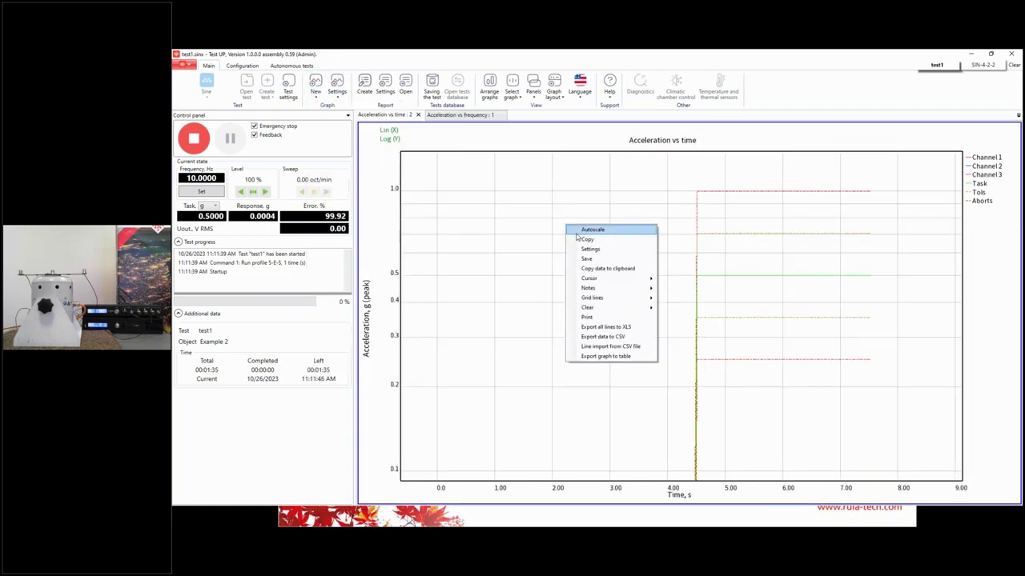
pyautogui.click(578, 230)
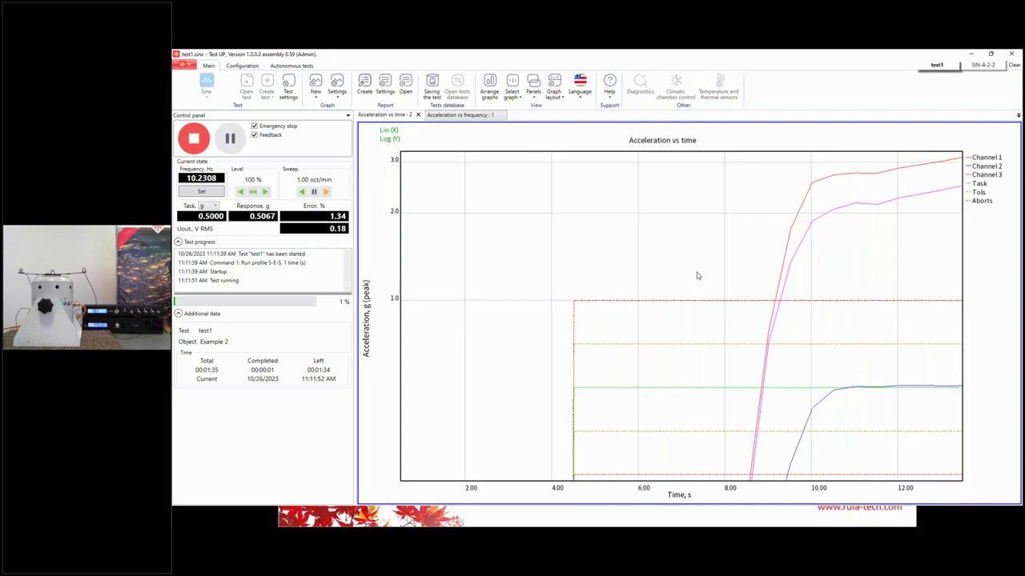
# Autoscale the acceleration vs frequency graph to 10–30 Hz, then stop the test near 17 Hz
pyautogui.click(470, 116)
pyautogui.scroll(-5, 553, 258)
pyautogui.rightClick(586, 245)
pyautogui.click(596, 245)
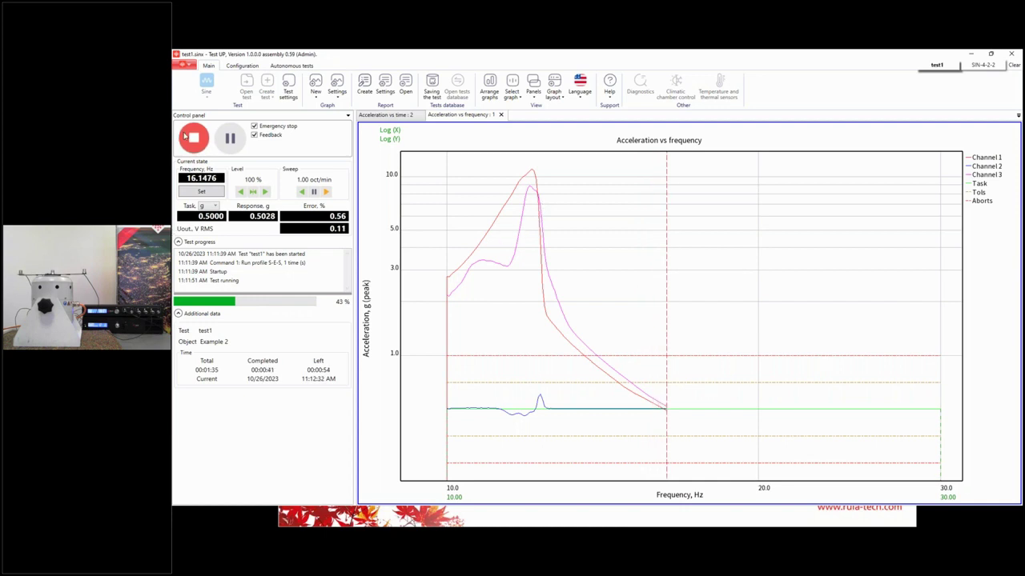
pyautogui.click(196, 138)
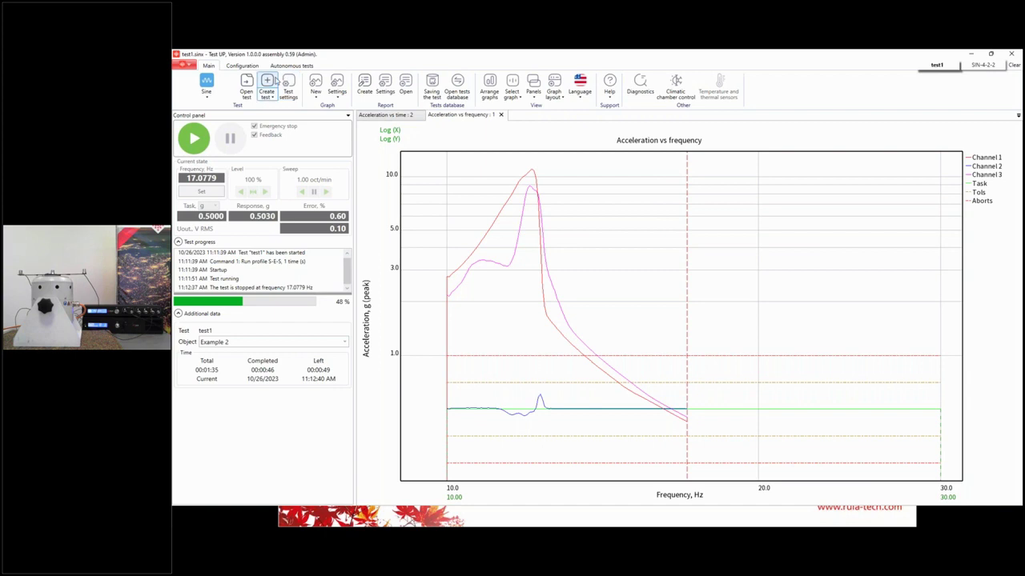
# Reopen test1's settings on the Schedule tab showing its Run profile command
pyautogui.click(288, 87)
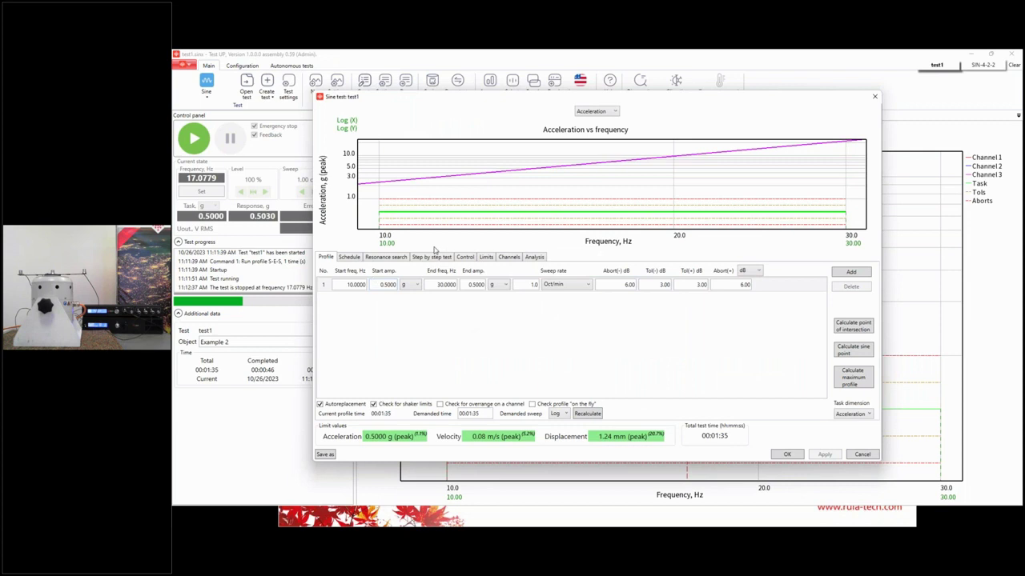
pyautogui.click(357, 261)
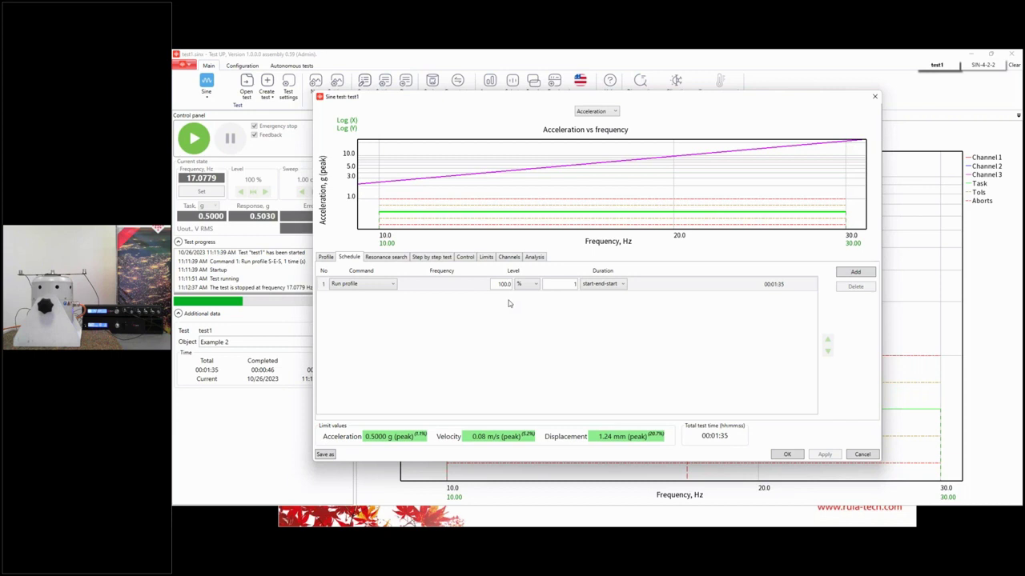
# Change the first schedule command to Start cycle
pyautogui.click(364, 288)
pyautogui.click(364, 288)
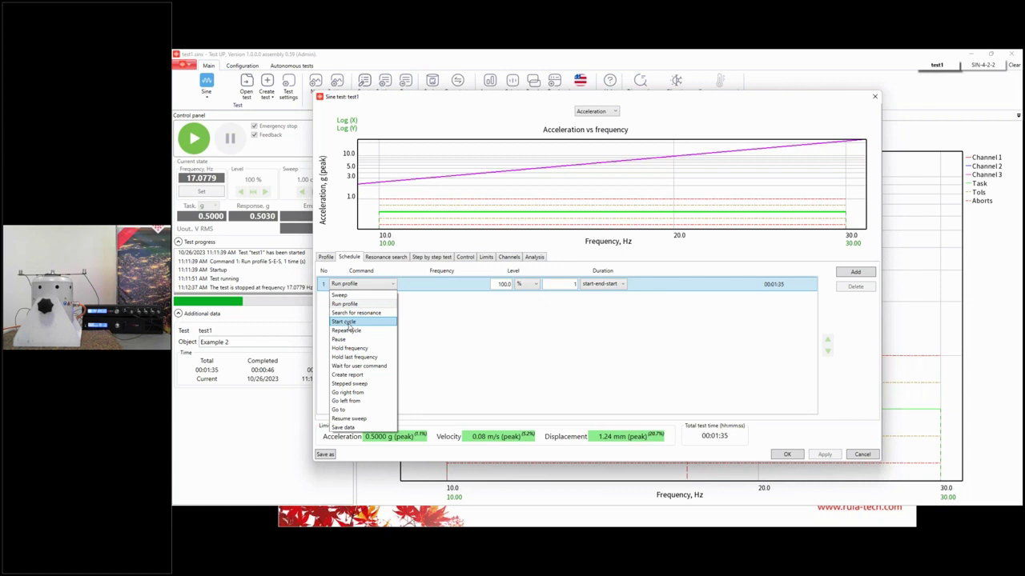
pyautogui.click(349, 322)
# Add three more schedule steps and make step 4 Repeat cycle 2 times
pyautogui.click(858, 274)
pyautogui.click(856, 274)
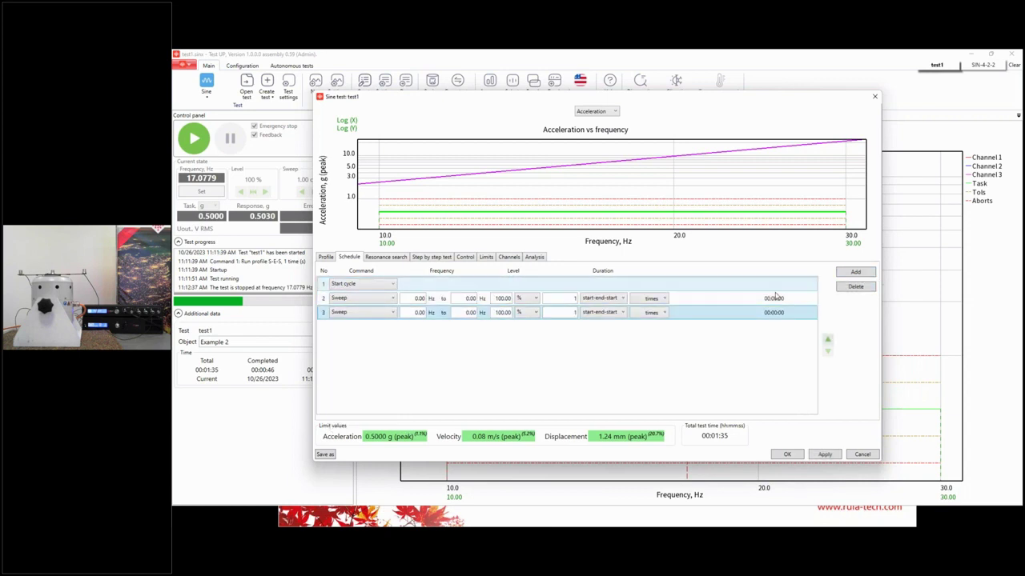
pyautogui.click(847, 275)
pyautogui.click(391, 327)
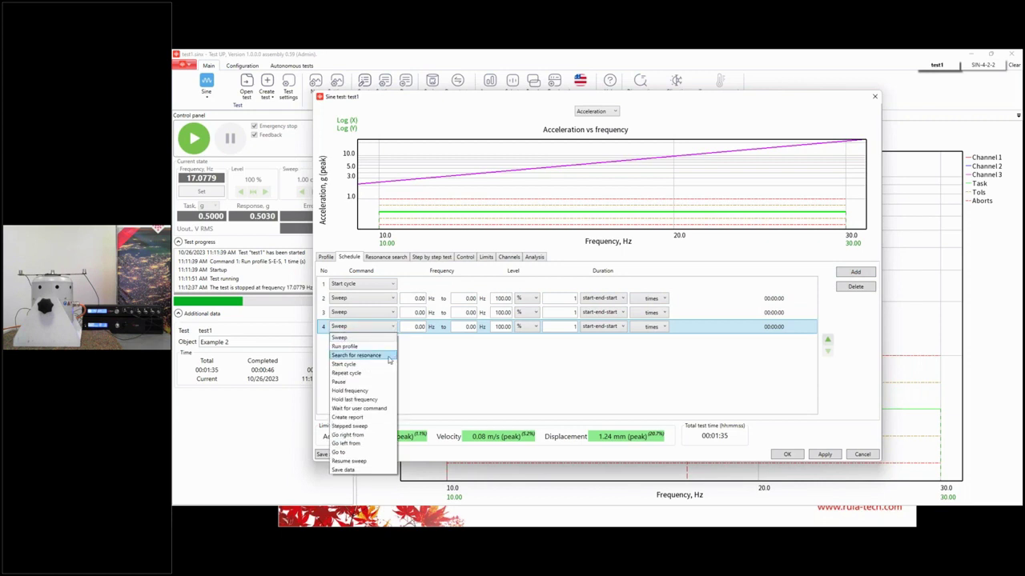
pyautogui.click(385, 373)
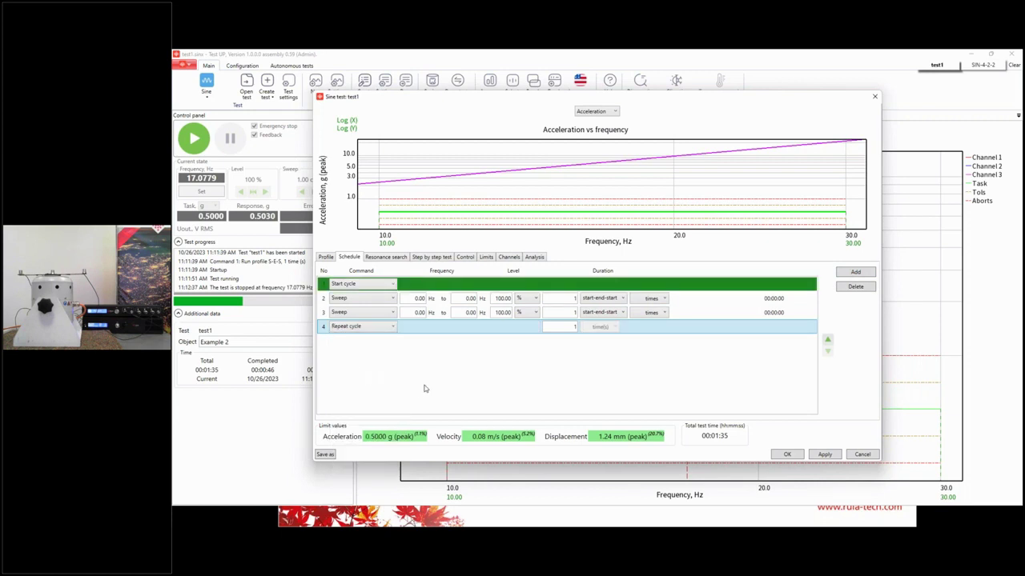
pyautogui.click(565, 326)
pyautogui.write('2')
pyautogui.click(448, 377)
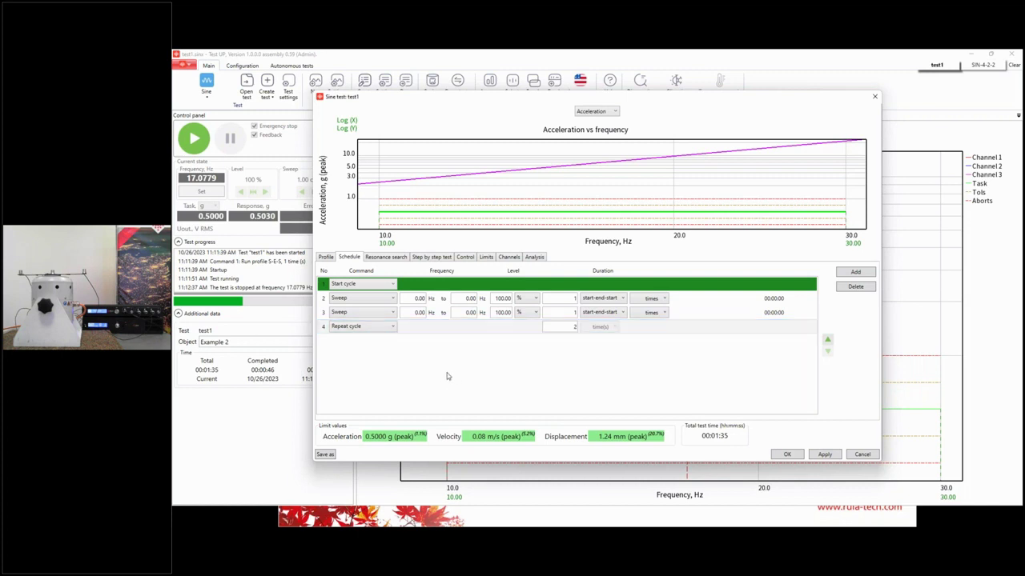
# Make step 2 Hold frequency at 12 Hz for 00:00:10 at 100%
pyautogui.click(388, 299)
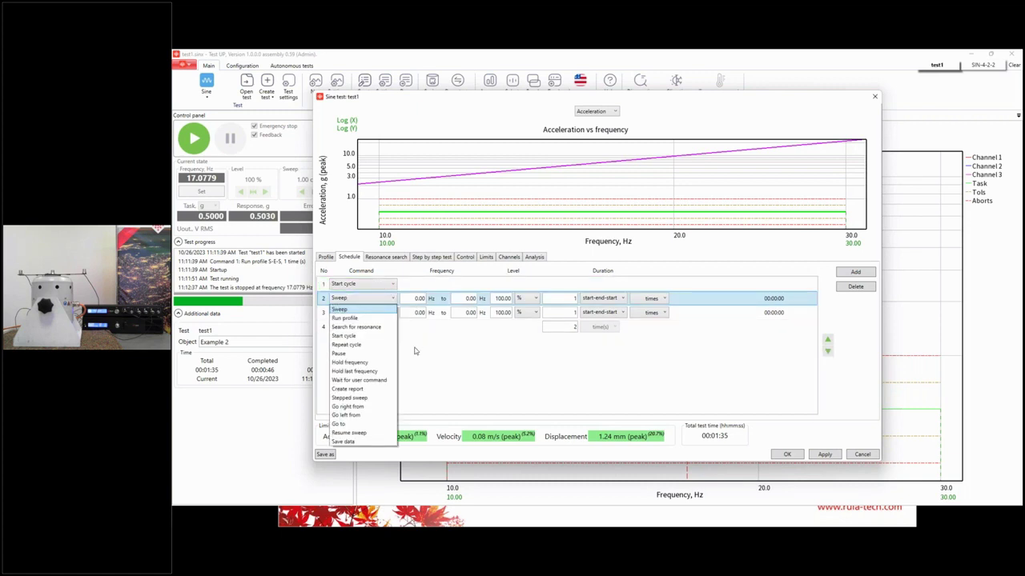
pyautogui.click(368, 362)
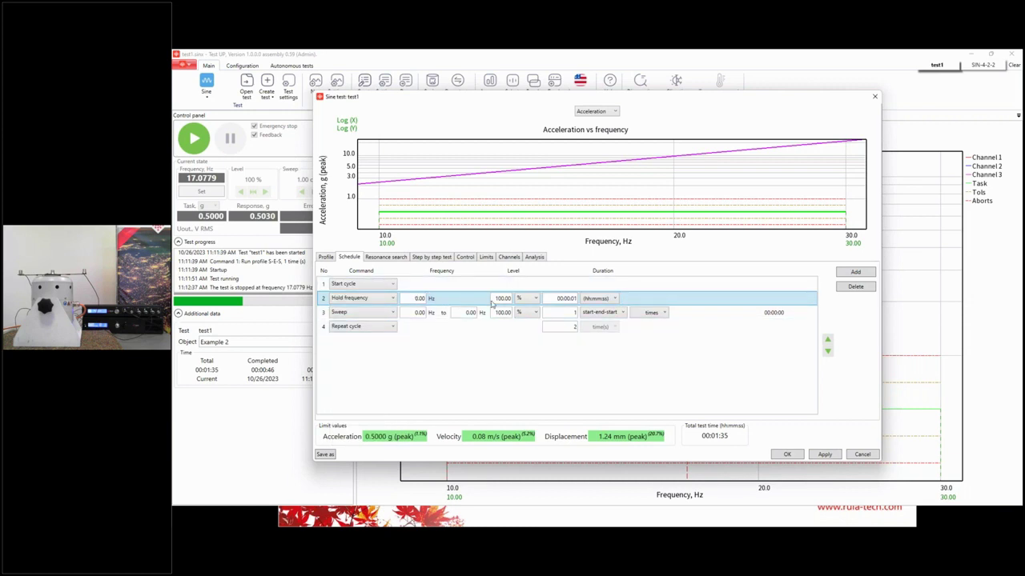
pyautogui.click(531, 299)
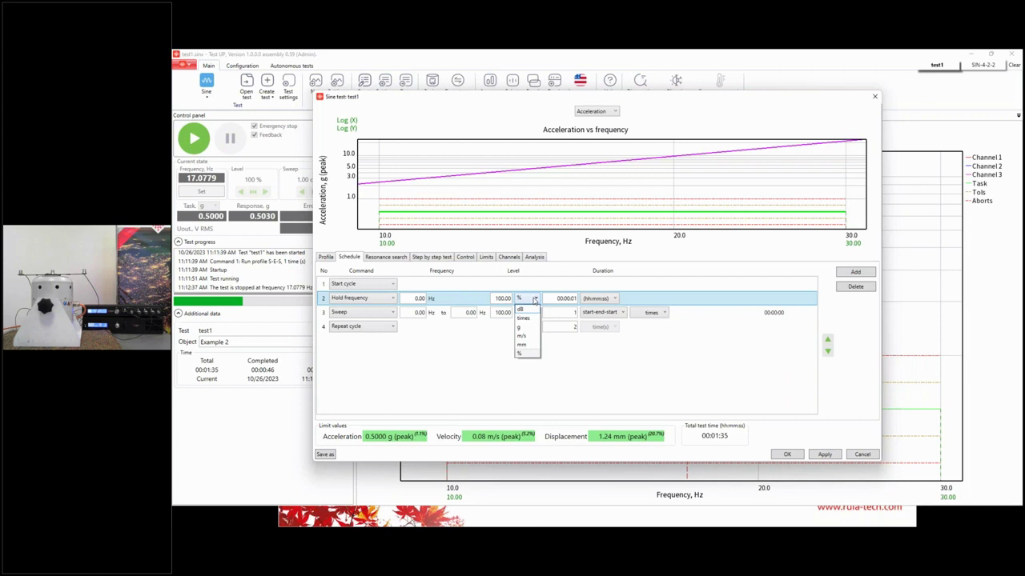
pyautogui.click(533, 299)
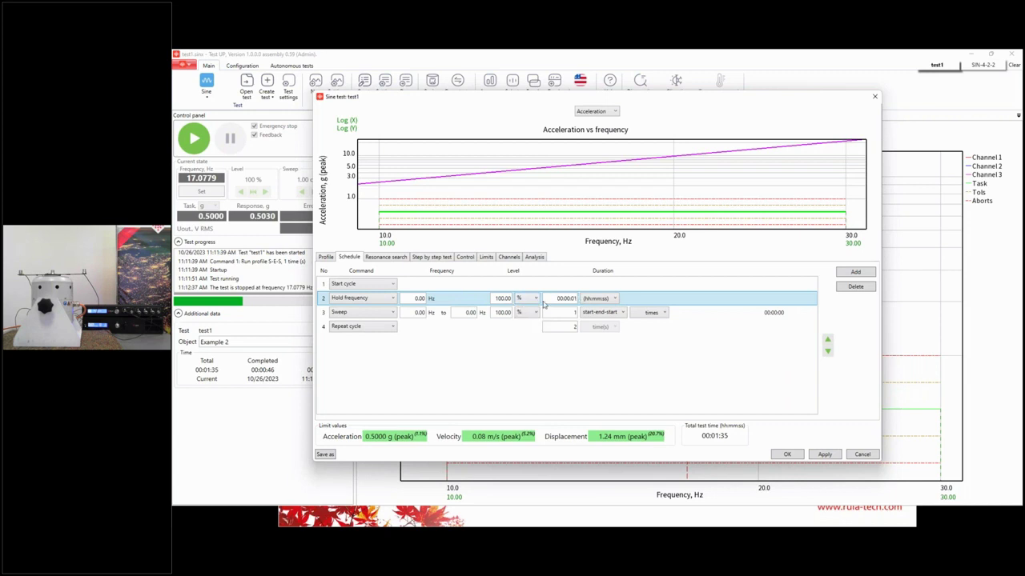
pyautogui.click(413, 298)
pyautogui.write('1')
pyautogui.doubleClick(413, 298)
pyautogui.write('12')
pyautogui.doubleClick(551, 298)
pyautogui.write('10')
pyautogui.click(405, 354)
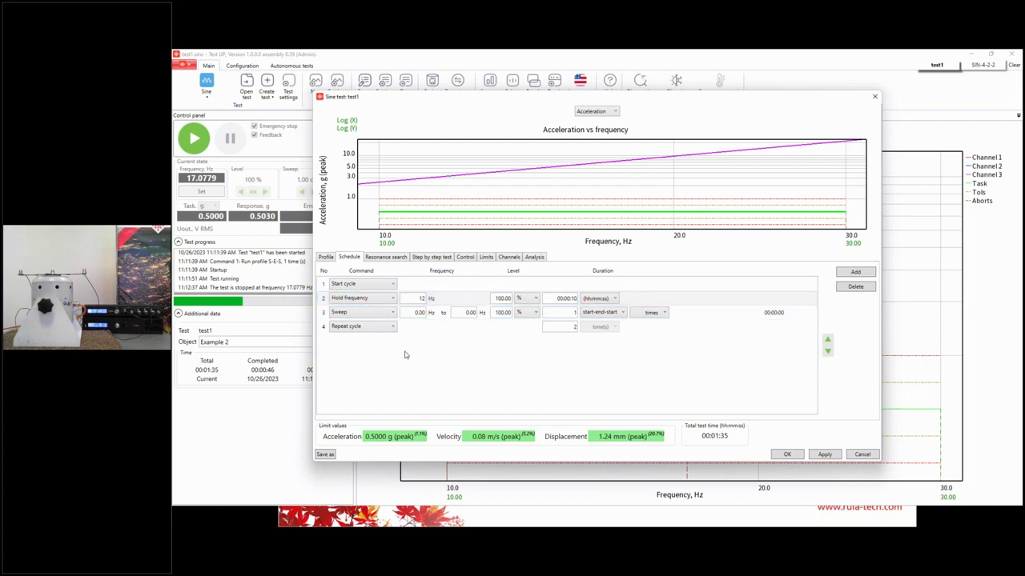
# Make step 3 Go right from 15 Hz for 00:00:10
pyautogui.click(332, 312)
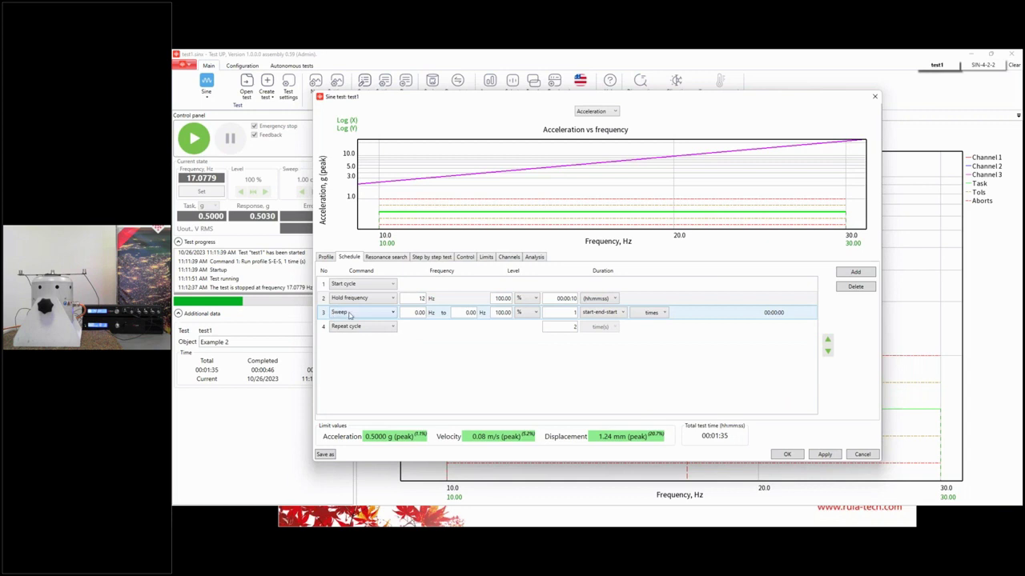
pyautogui.click(354, 314)
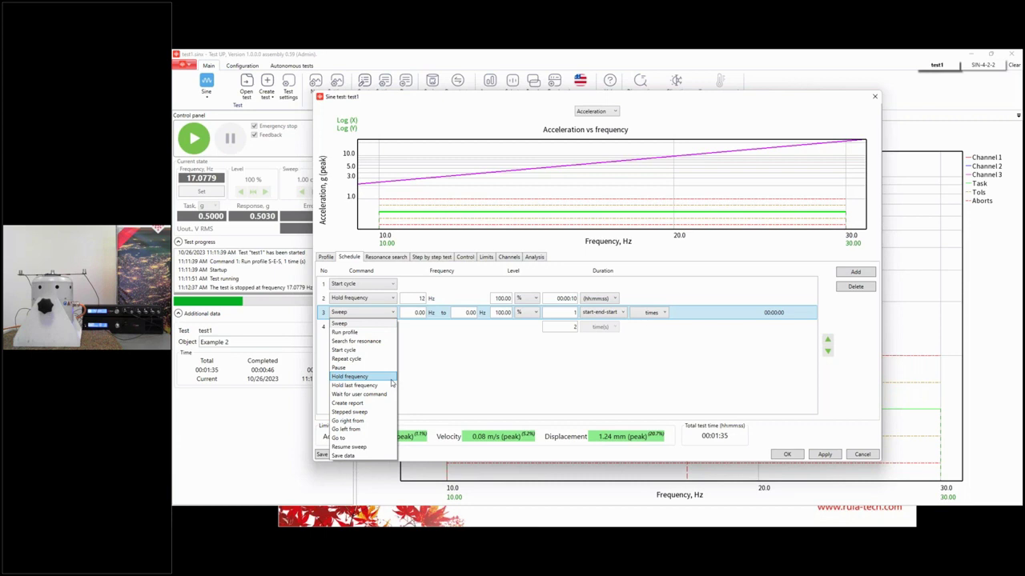
pyautogui.click(355, 422)
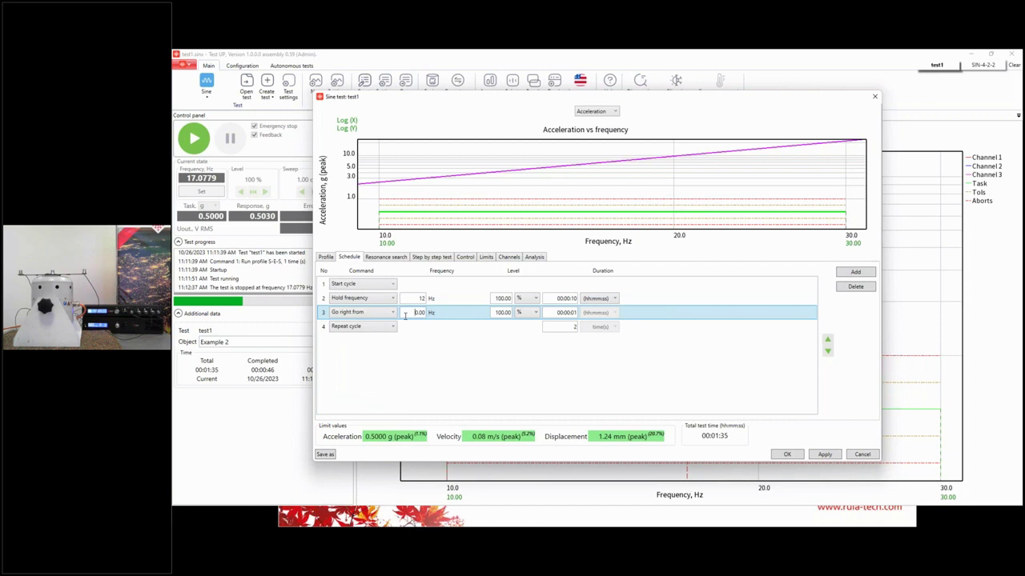
pyautogui.write('15')
pyautogui.click(550, 312)
pyautogui.write('10')
pyautogui.click(672, 325)
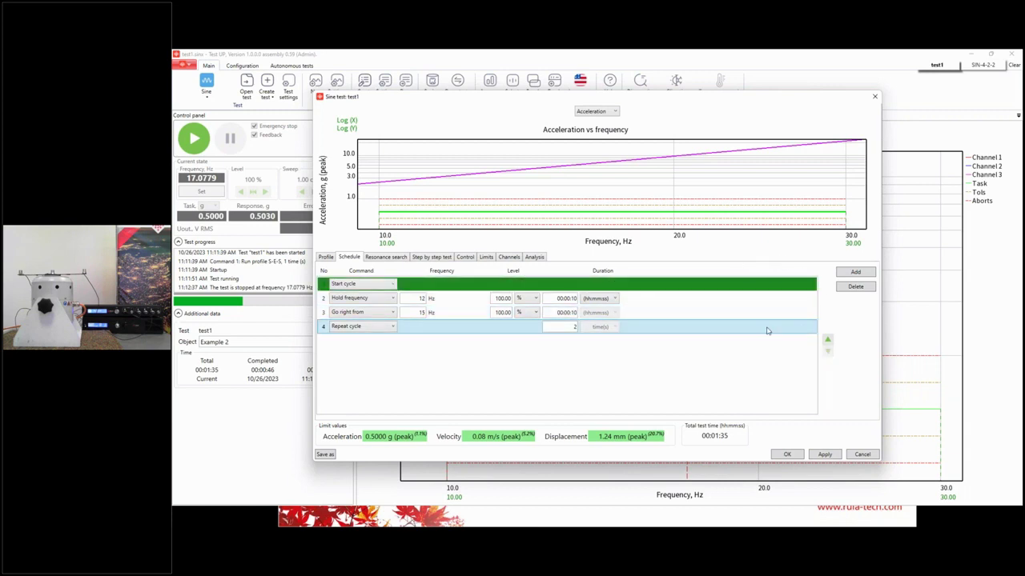
# Add a fifth schedule step set to Wait for user command
pyautogui.click(855, 272)
pyautogui.click(363, 343)
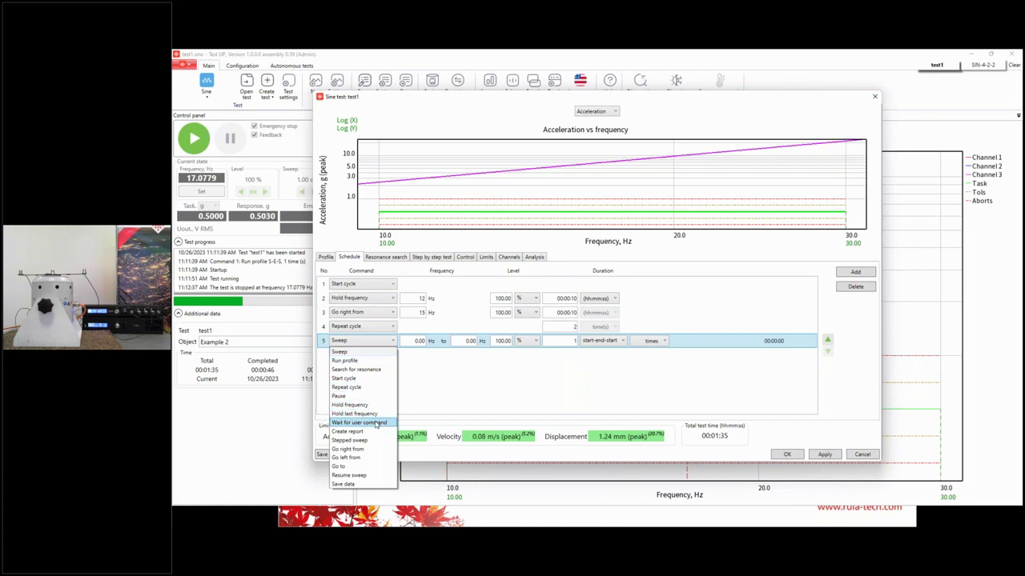
pyautogui.click(376, 423)
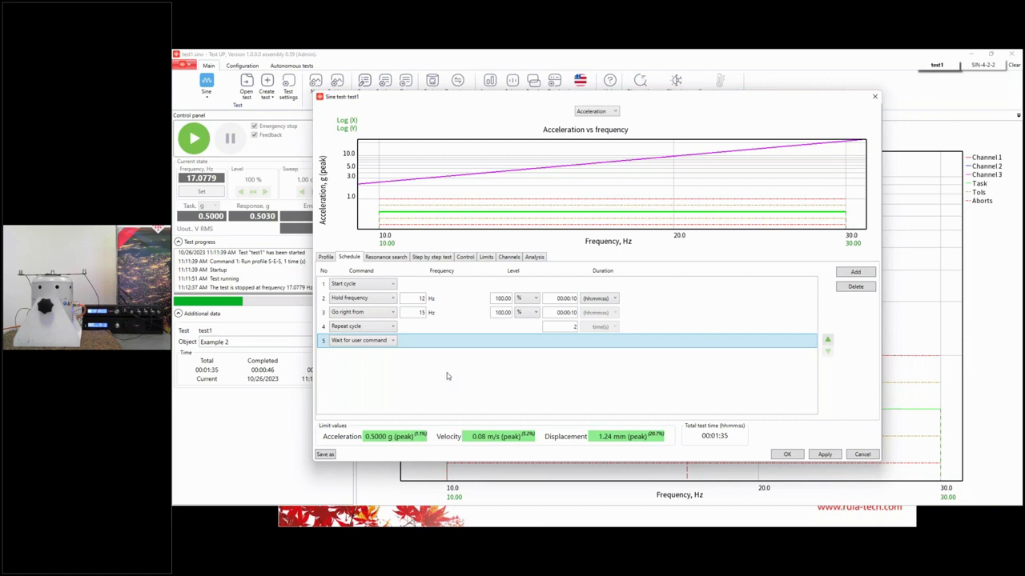
# Add a sixth step as a Stepped sweep from 10 Hz to 15 Hz
pyautogui.click(867, 274)
pyautogui.click(356, 356)
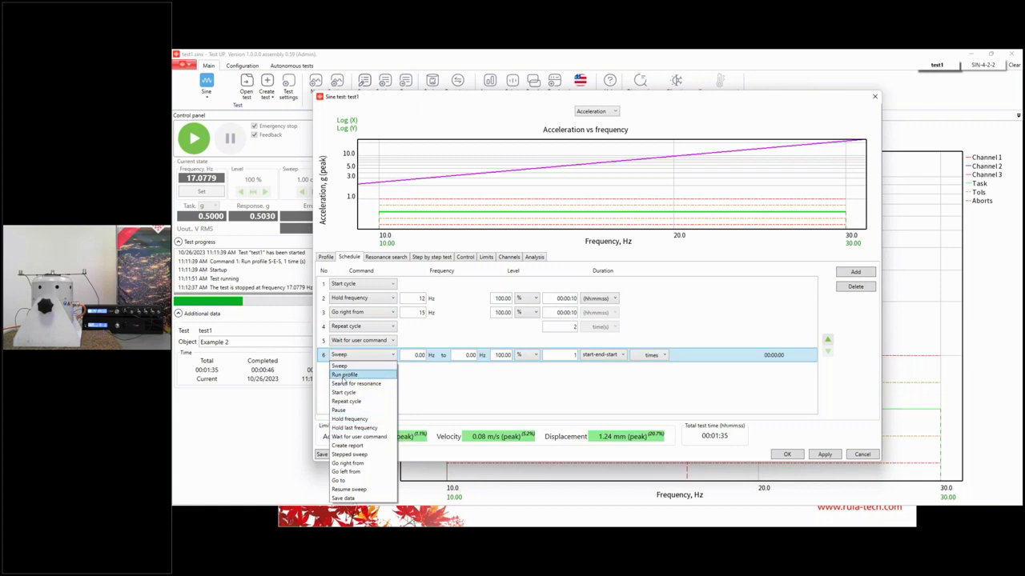
pyautogui.click(359, 454)
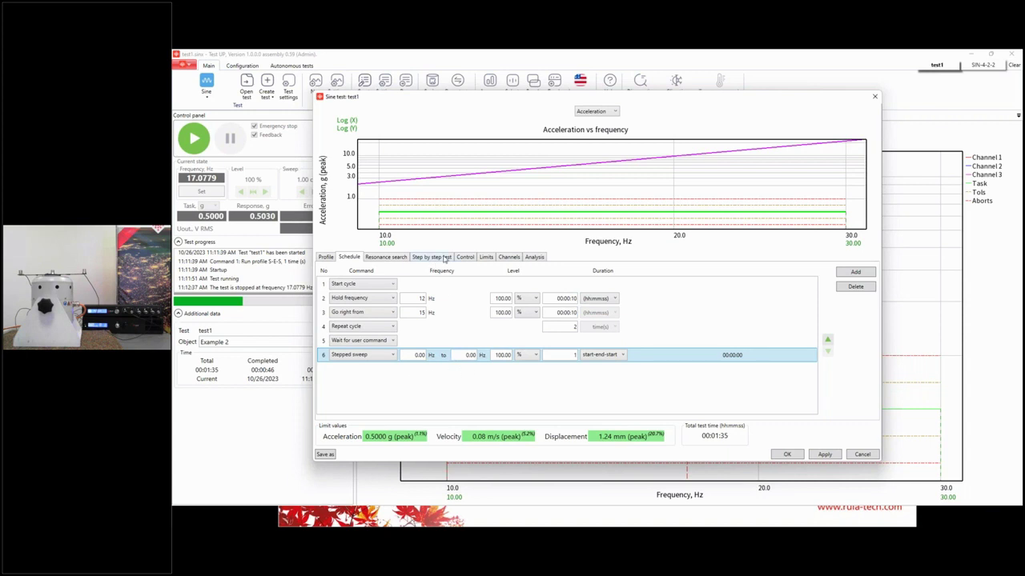
pyautogui.click(420, 354)
pyautogui.write('10')
pyautogui.click(469, 354)
pyautogui.write('15')
pyautogui.click(527, 377)
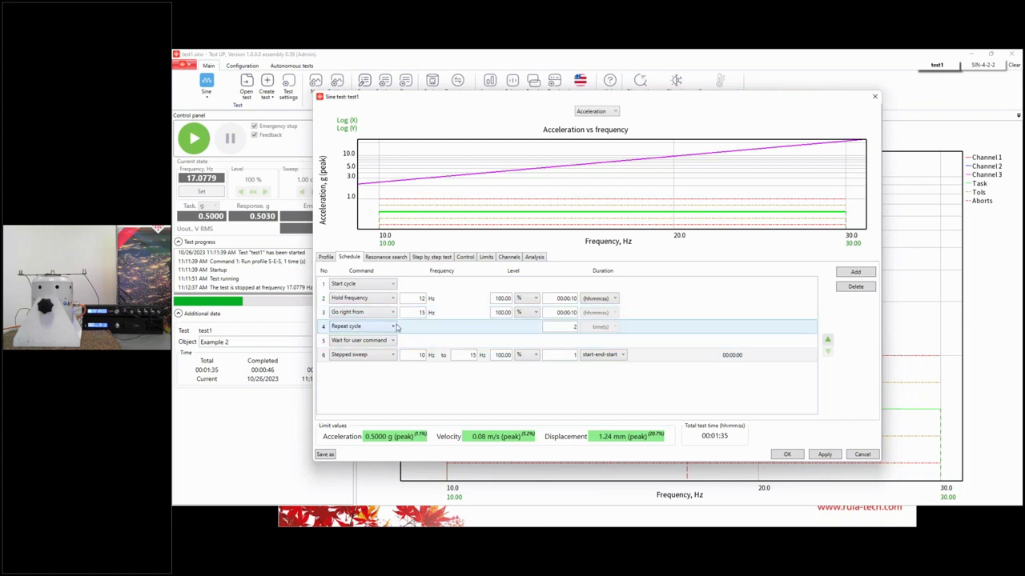
pyautogui.click(438, 258)
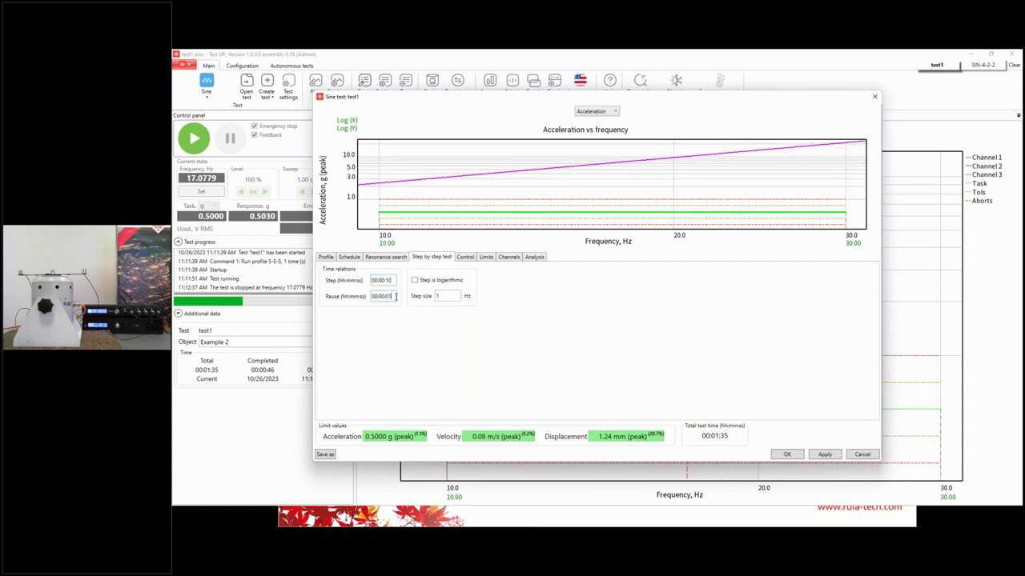
# Set a 00:00:05 step-by-step pause and apply it, confirming the warning prompt
pyautogui.press('BackSpace')
pyautogui.press('BackSpace')
pyautogui.press('BackSpace')
pyautogui.press('BackSpace')
pyautogui.press('BackSpace')
pyautogui.press('Tab')
pyautogui.click(350, 257)
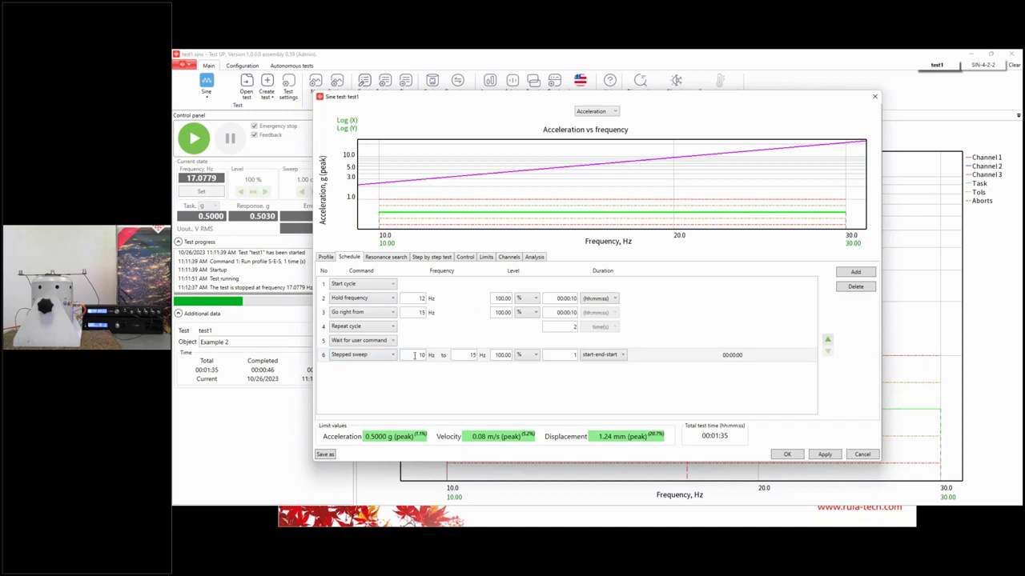
pyautogui.click(432, 257)
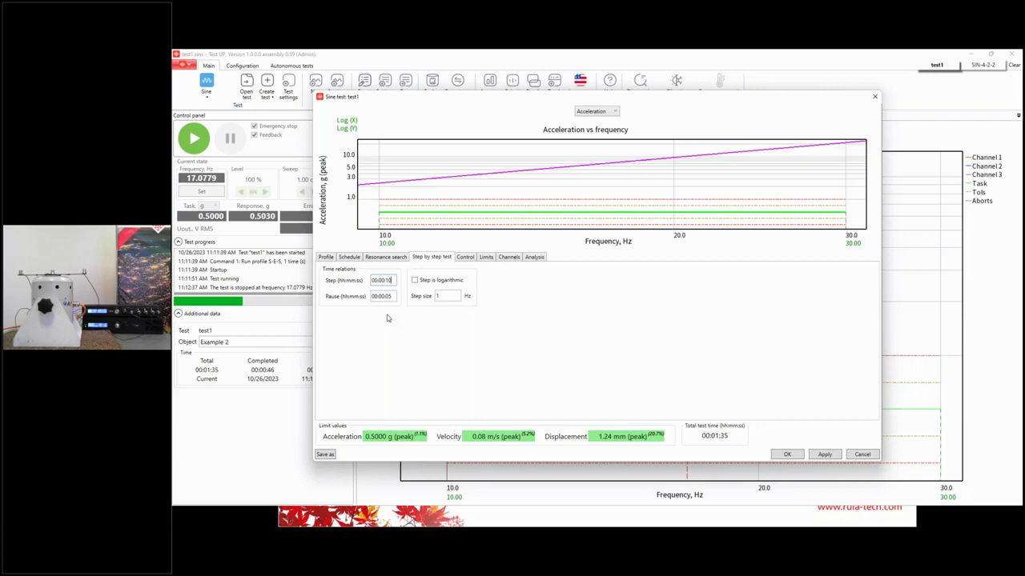
pyautogui.click(825, 455)
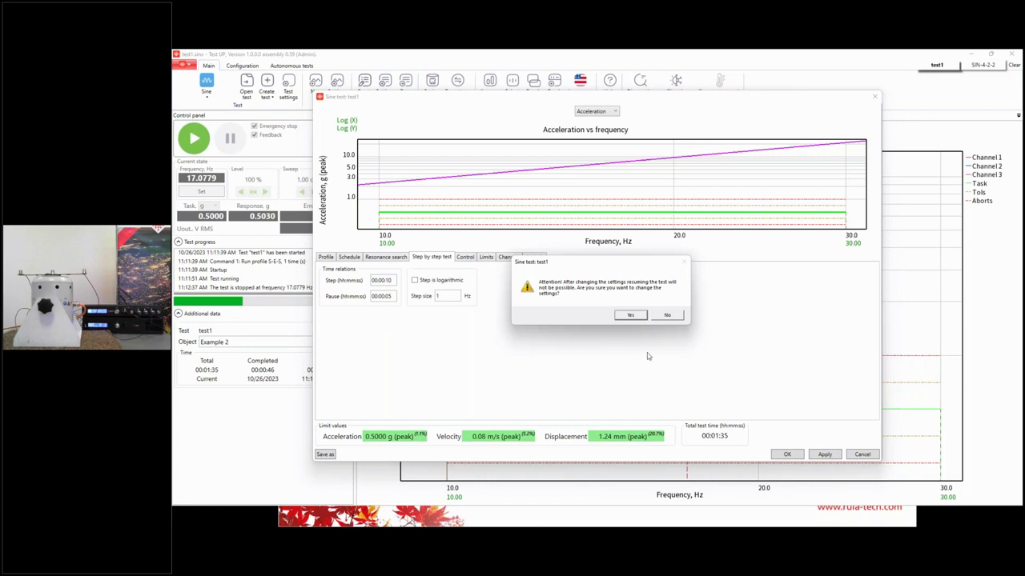
pyautogui.click(631, 316)
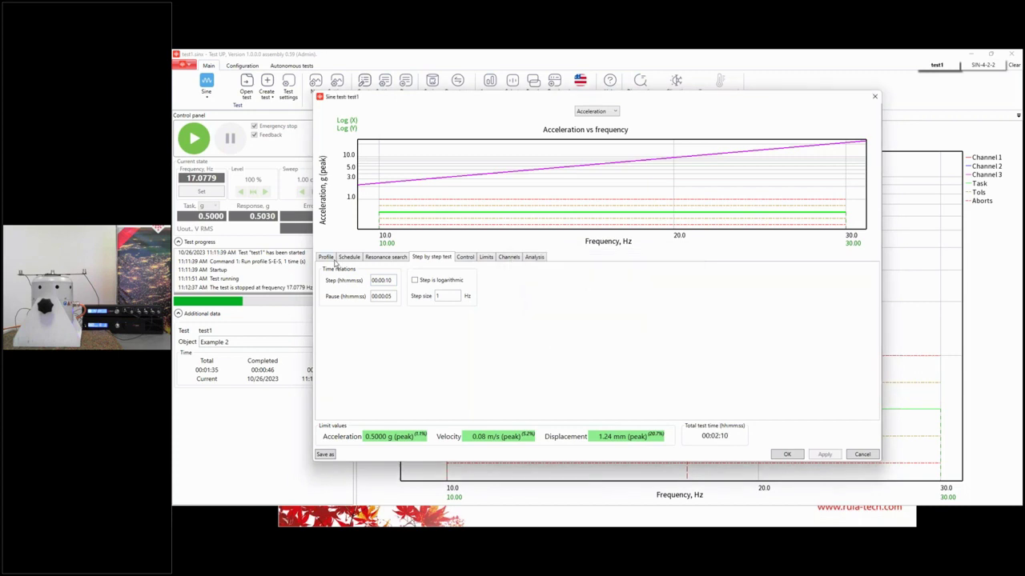
# Accept the test settings, zoom into the acceleration vs time graph, and start the rerun holding 12 Hz
pyautogui.click(787, 454)
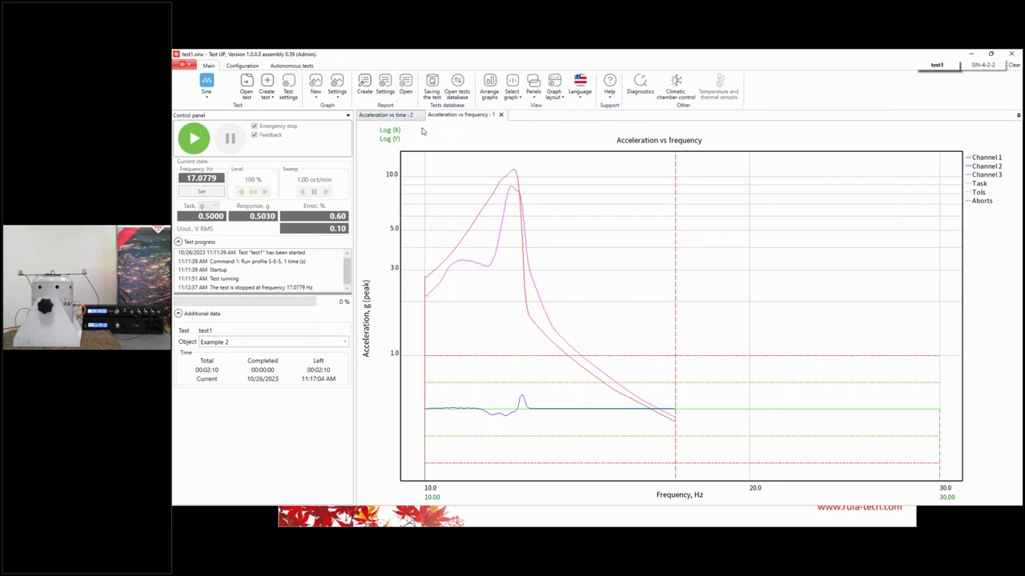
pyautogui.click(392, 115)
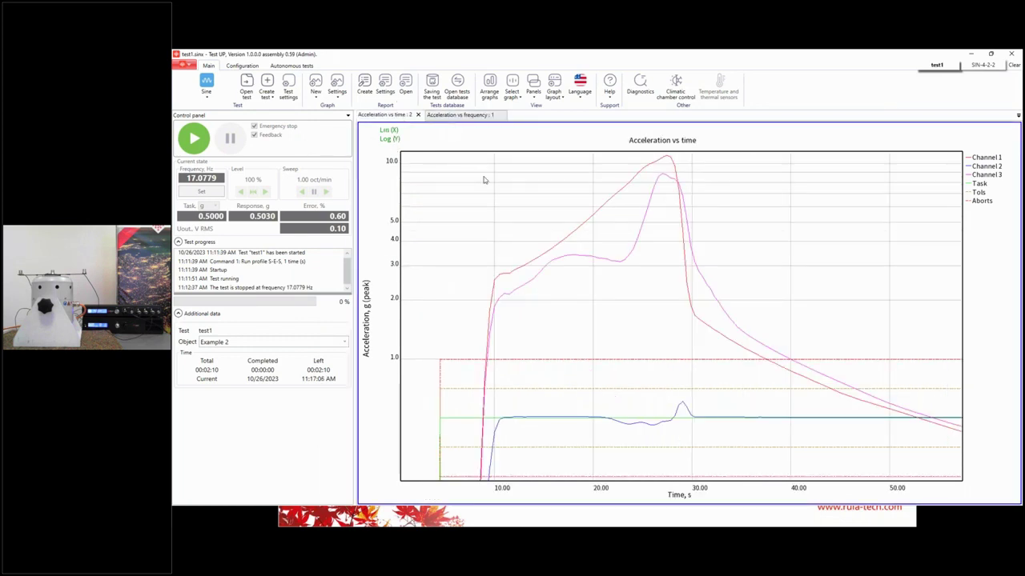
pyautogui.scroll(-3, 484, 179)
pyautogui.moveTo(603, 272); pyautogui.dragTo(693, 405)
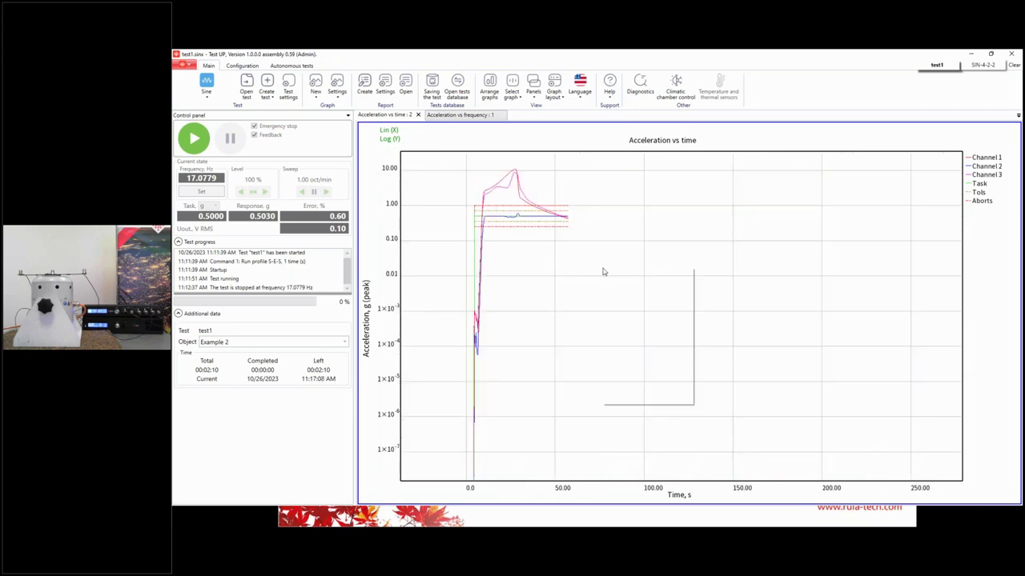
pyautogui.scroll(3, 616, 269)
pyautogui.scroll(-2, 573, 250)
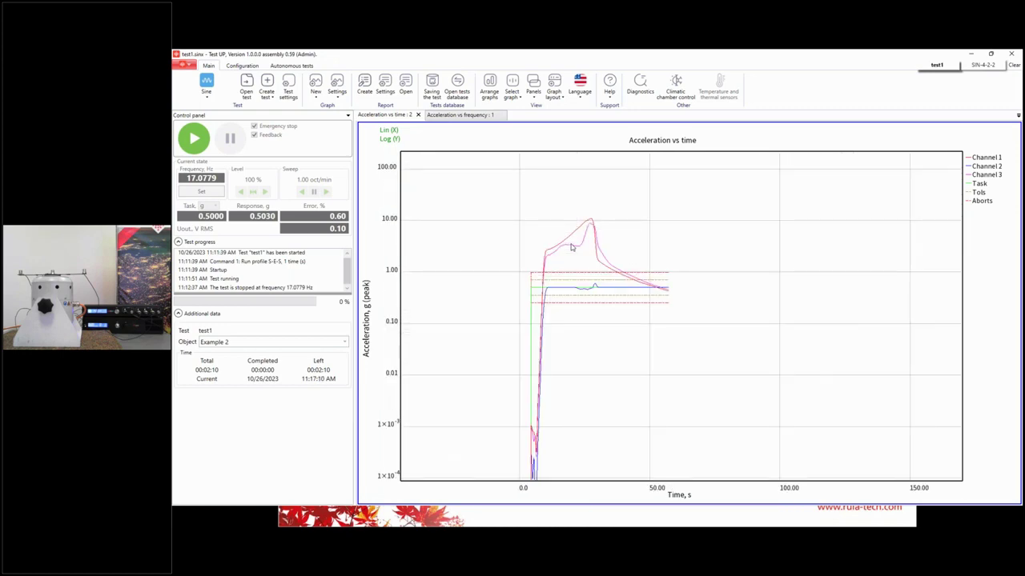
pyautogui.scroll(-1, 511, 250)
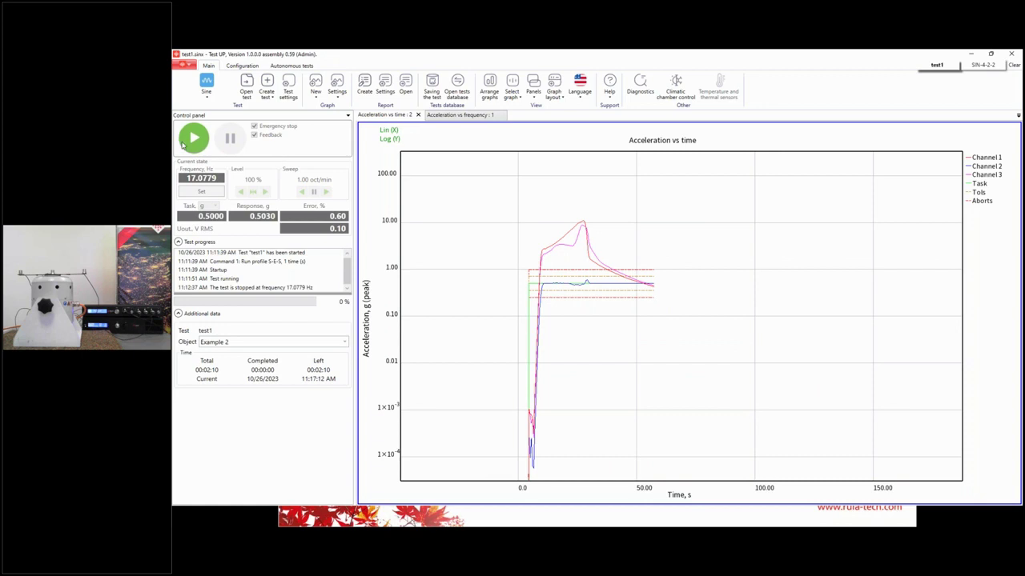
pyautogui.click(194, 140)
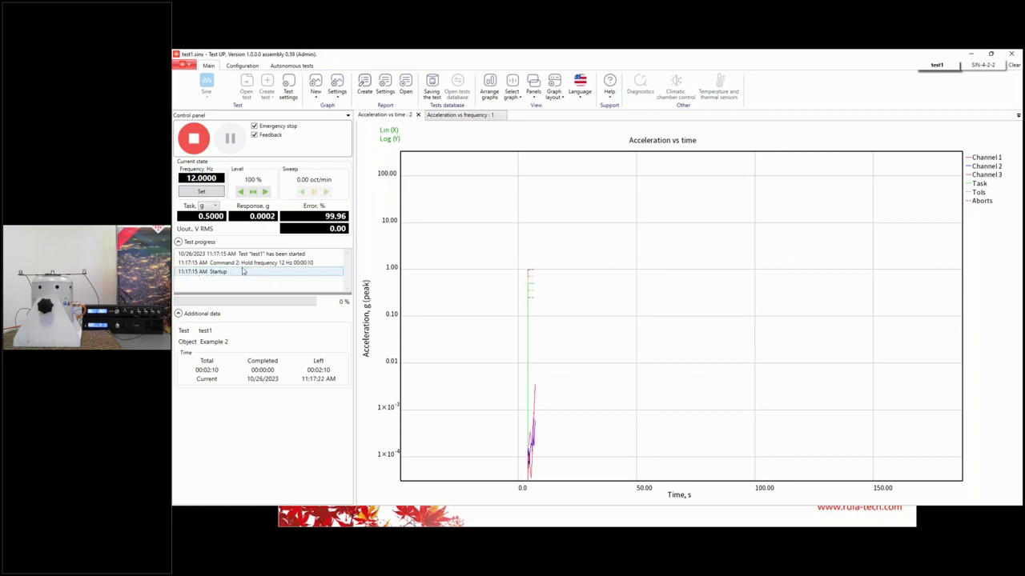
pyautogui.click(460, 114)
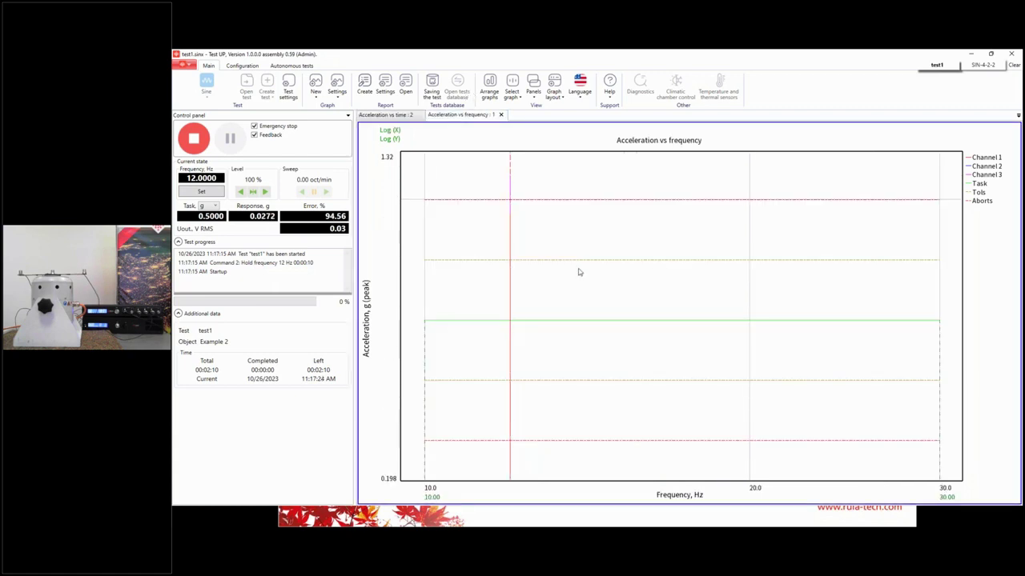
pyautogui.scroll(-4, 547, 232)
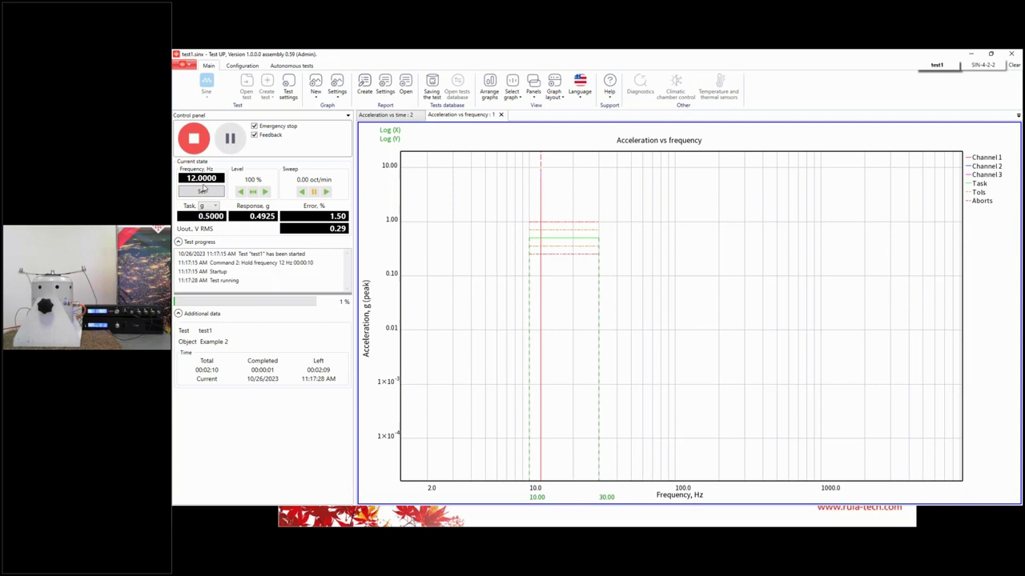
pyautogui.click(397, 116)
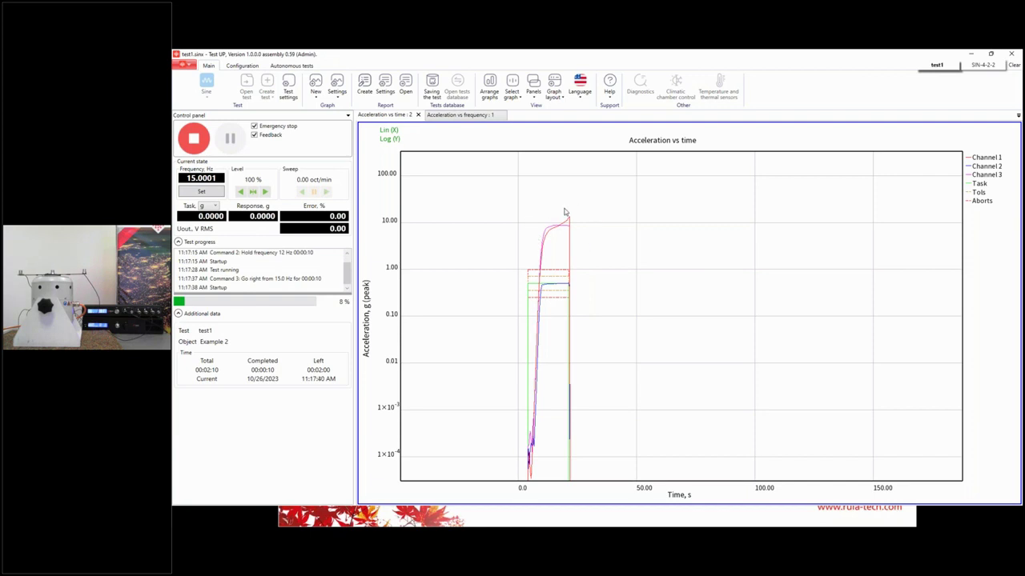
pyautogui.click(459, 117)
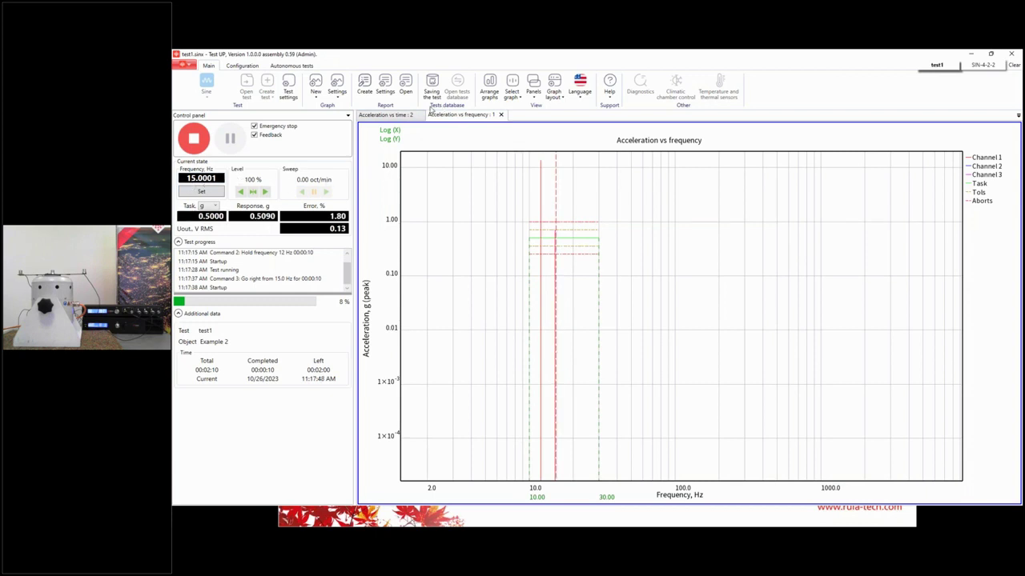
pyautogui.scroll(4, 576, 245)
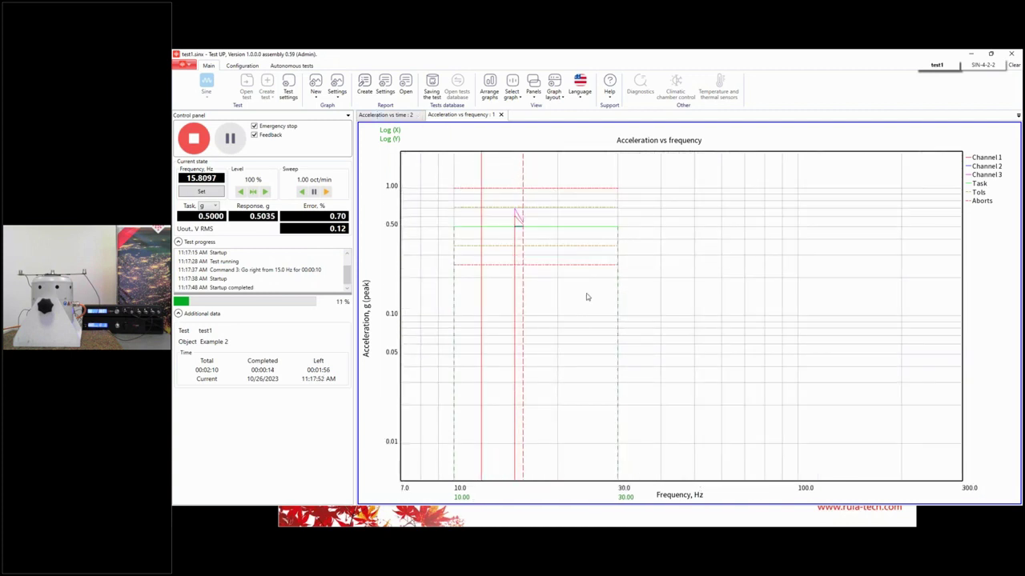
pyautogui.click(400, 117)
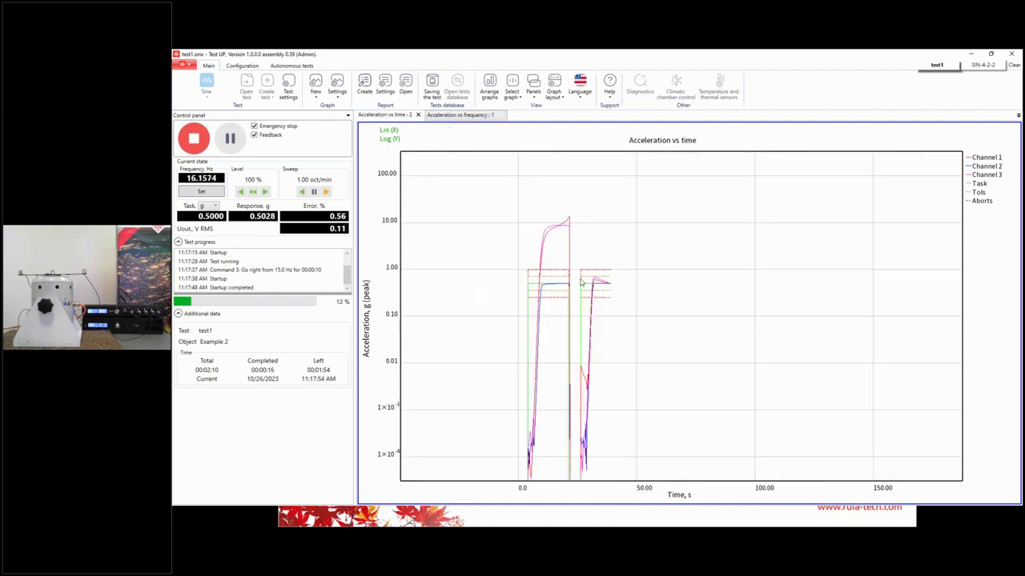
pyautogui.click(465, 117)
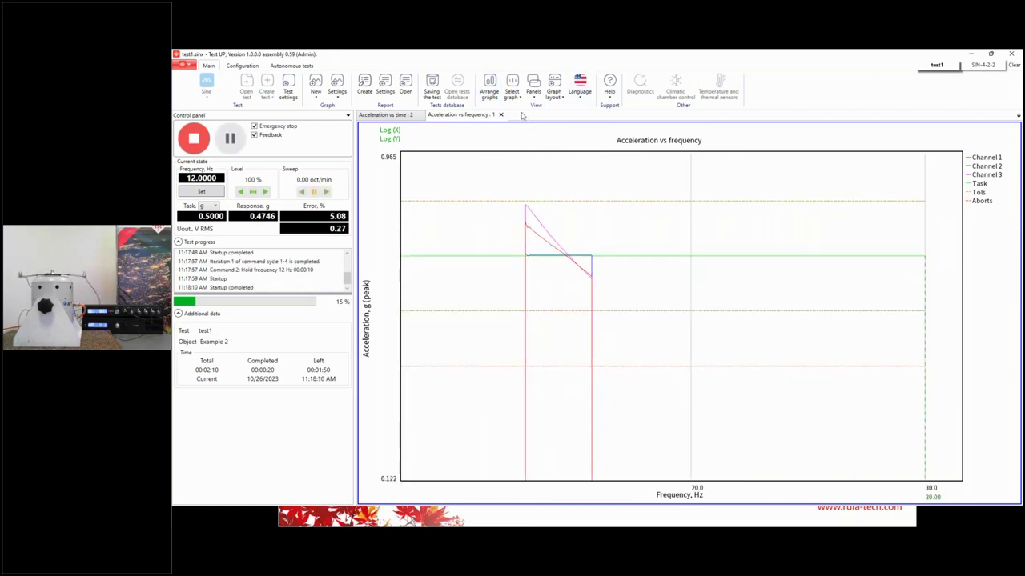
# Open the Test progress panel and move it down over the graph
pyautogui.click(533, 90)
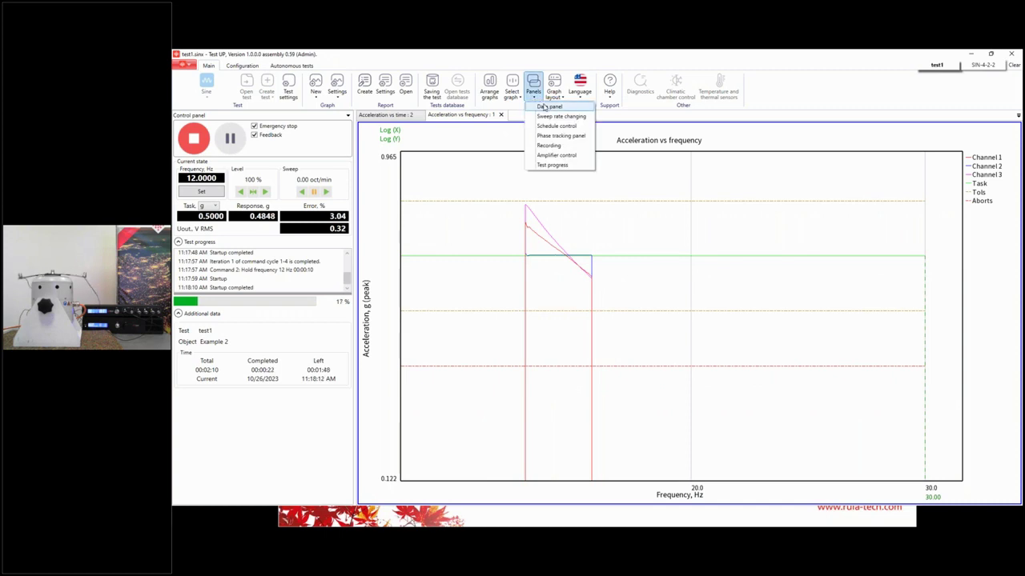
pyautogui.click(551, 165)
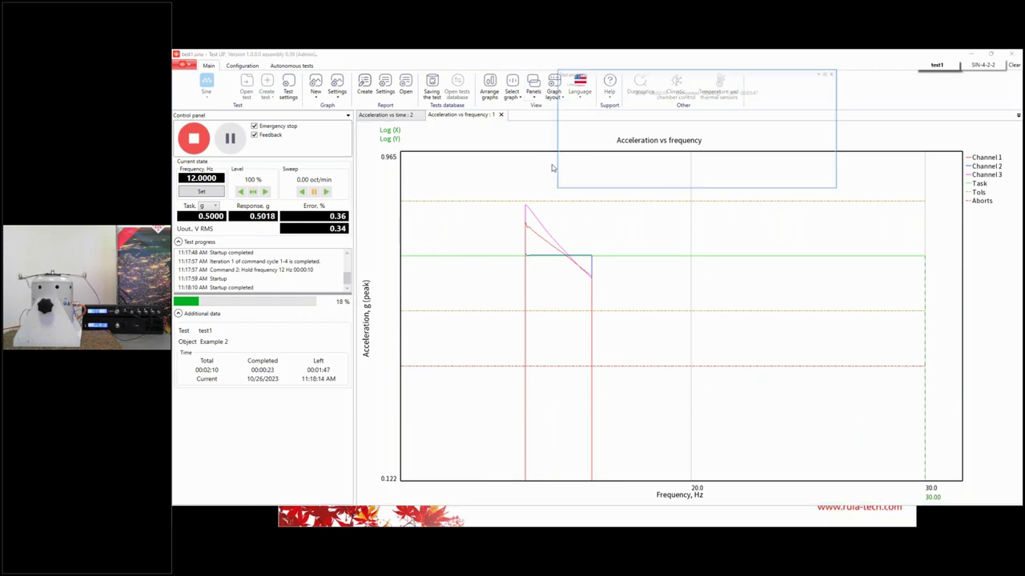
pyautogui.moveTo(616, 68); pyautogui.dragTo(637, 110)
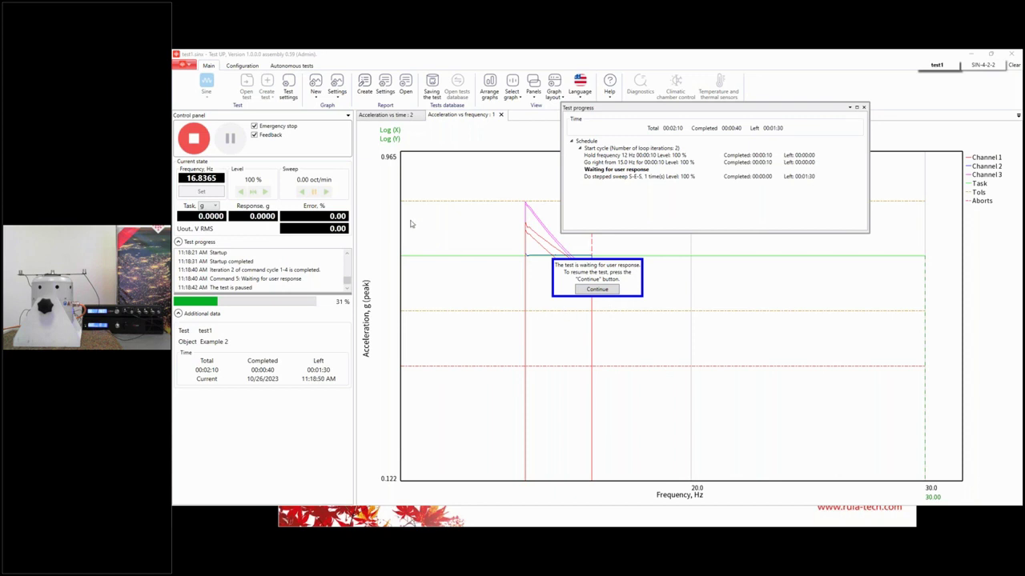
# Continue the paused test and close the Test progress window
pyautogui.click(597, 290)
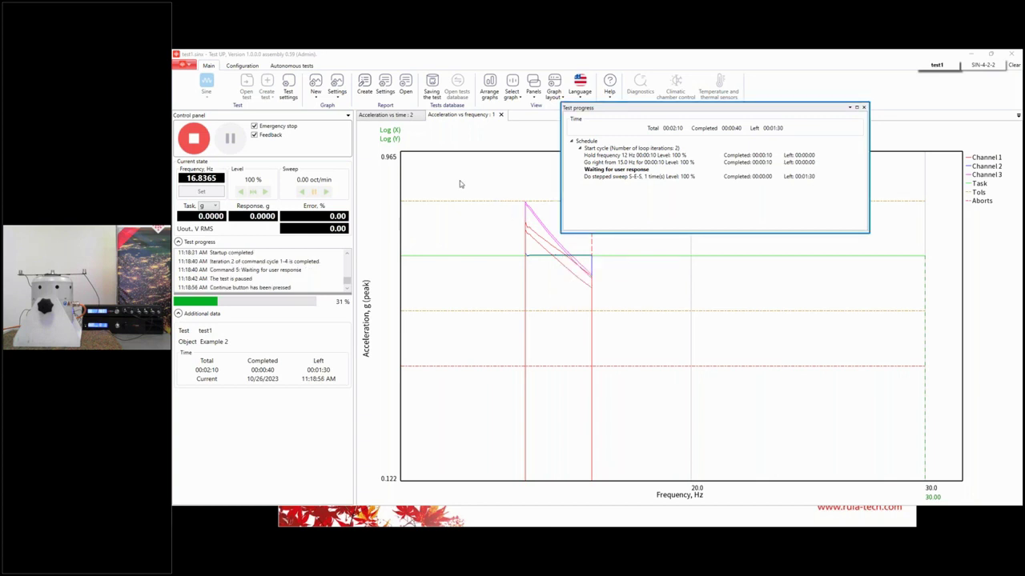
pyautogui.click(386, 116)
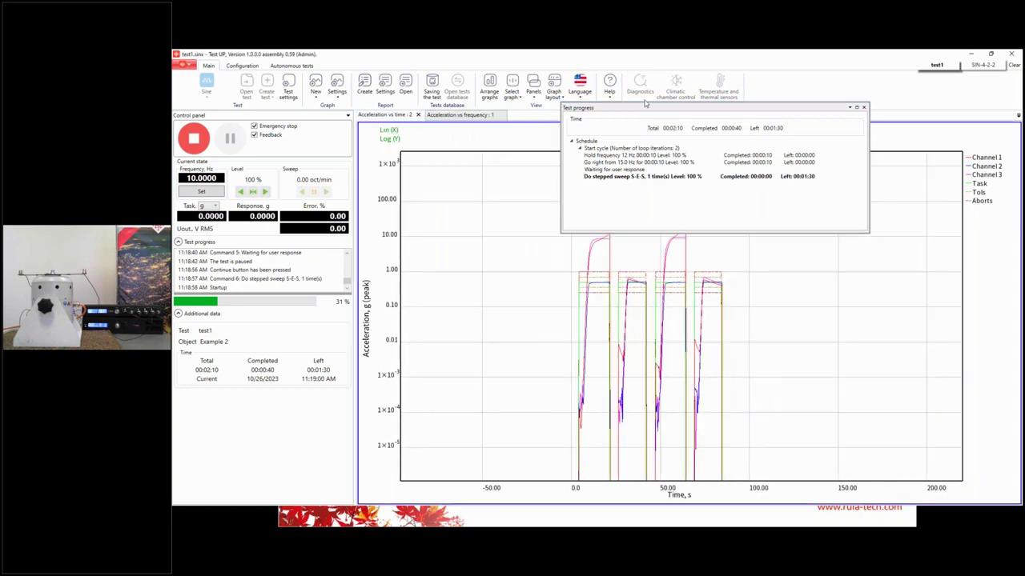
pyautogui.moveTo(664, 112); pyautogui.dragTo(390, 134)
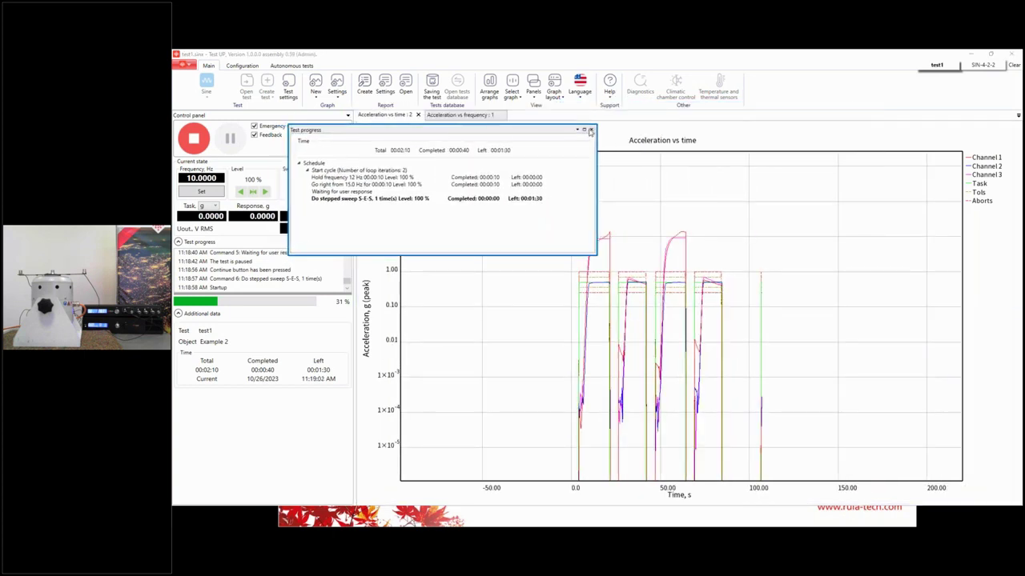
pyautogui.click(590, 130)
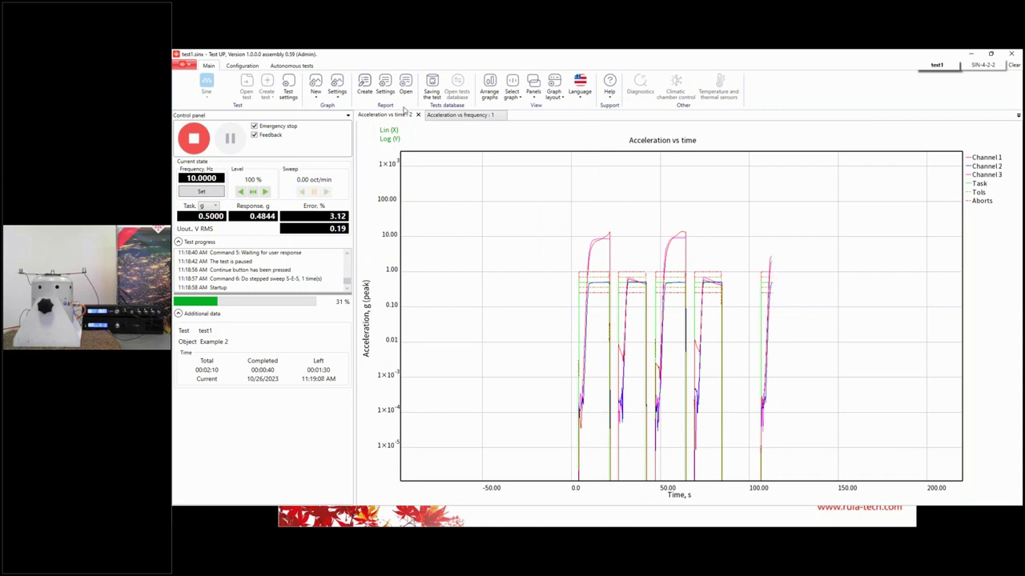
# Autoscale the acceleration vs frequency graph, then return to the acceleration vs time graph
pyautogui.click(440, 116)
pyautogui.rightClick(489, 247)
pyautogui.click(501, 251)
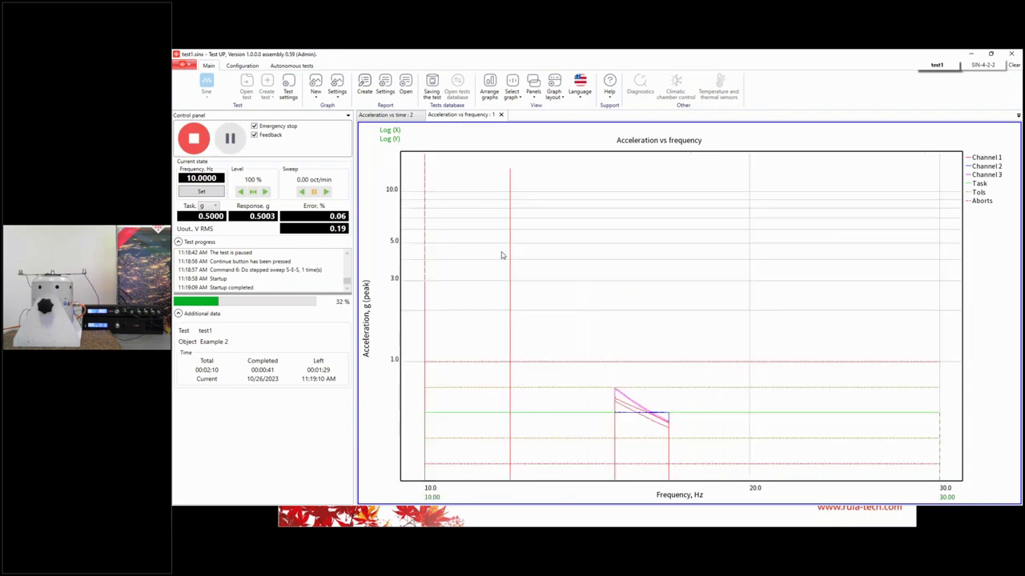
pyautogui.scroll(-2, 433, 272)
pyautogui.scroll(-3, 420, 216)
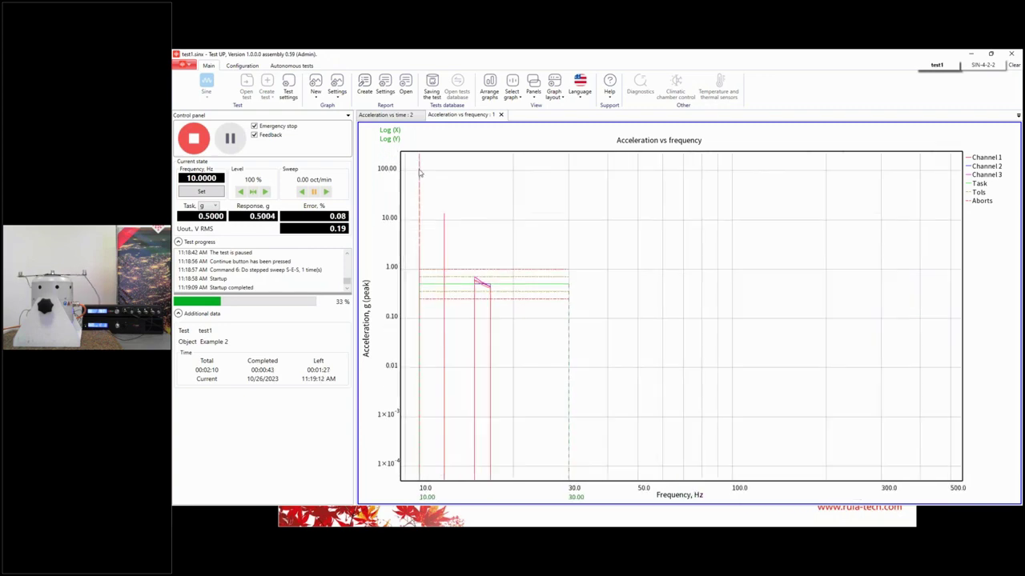
pyautogui.scroll(-3, 384, 198)
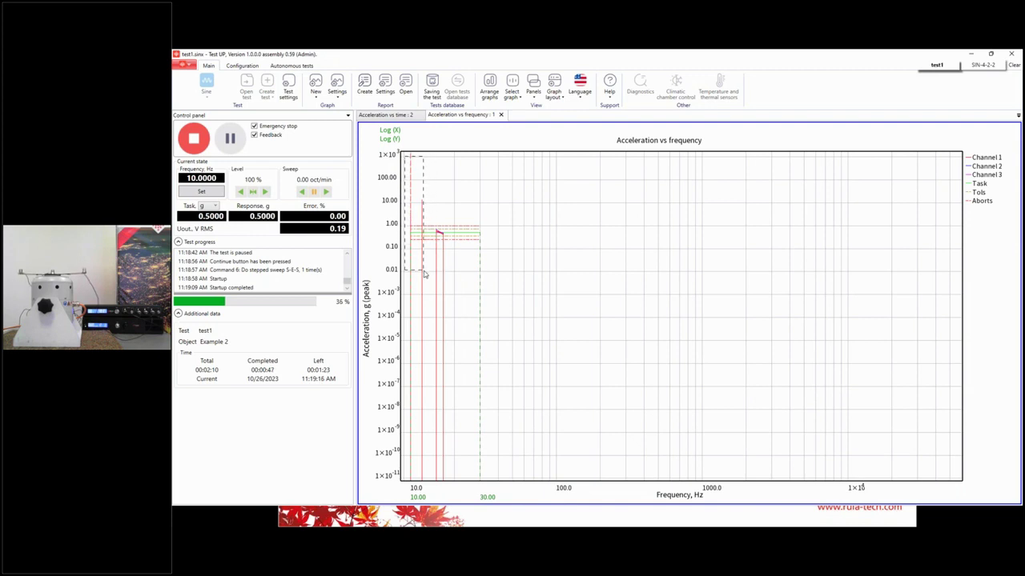
pyautogui.scroll(5, 424, 276)
pyautogui.scroll(-1, 543, 277)
pyautogui.scroll(-3, 544, 277)
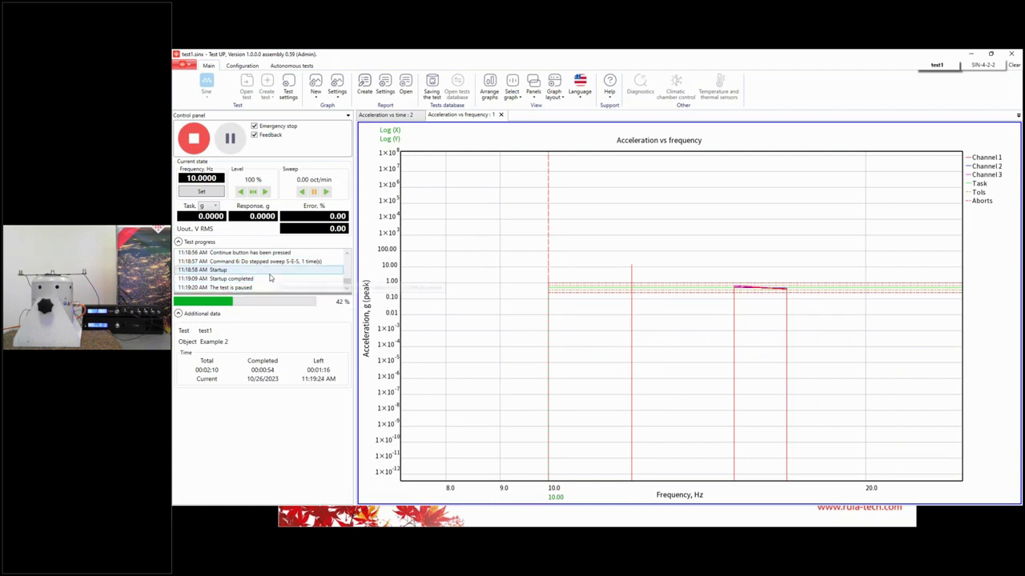
pyautogui.click(393, 118)
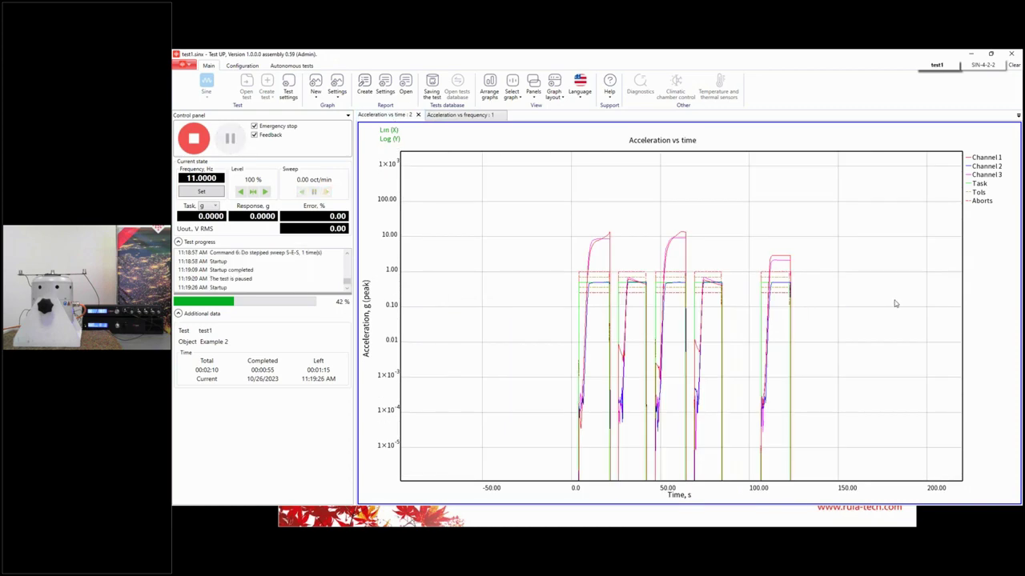
pyautogui.scroll(-2, 758, 373)
# Autoscale the acceleration vs time graph and apply the frequency with Set
pyautogui.rightClick(798, 377)
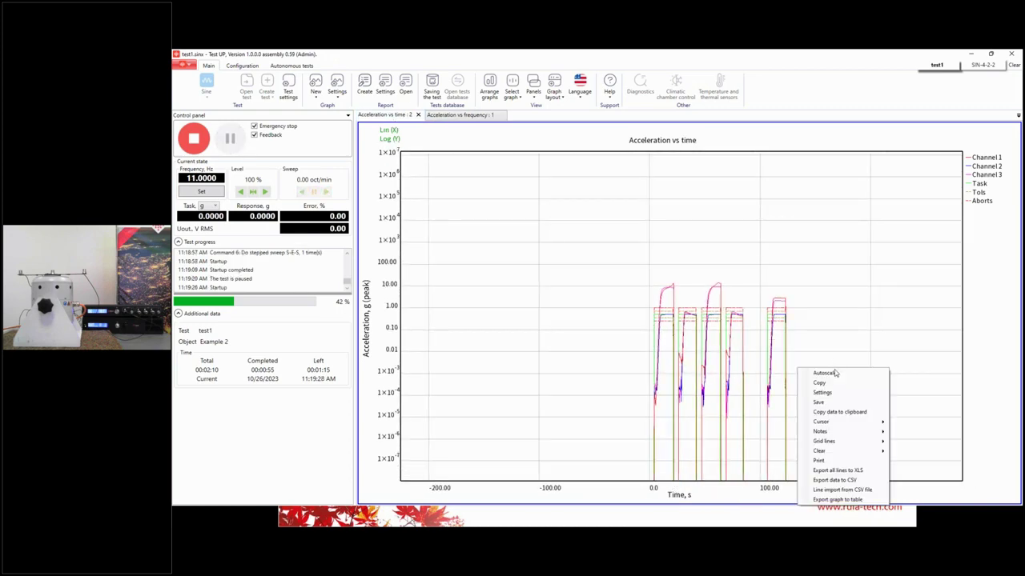
pyautogui.click(824, 372)
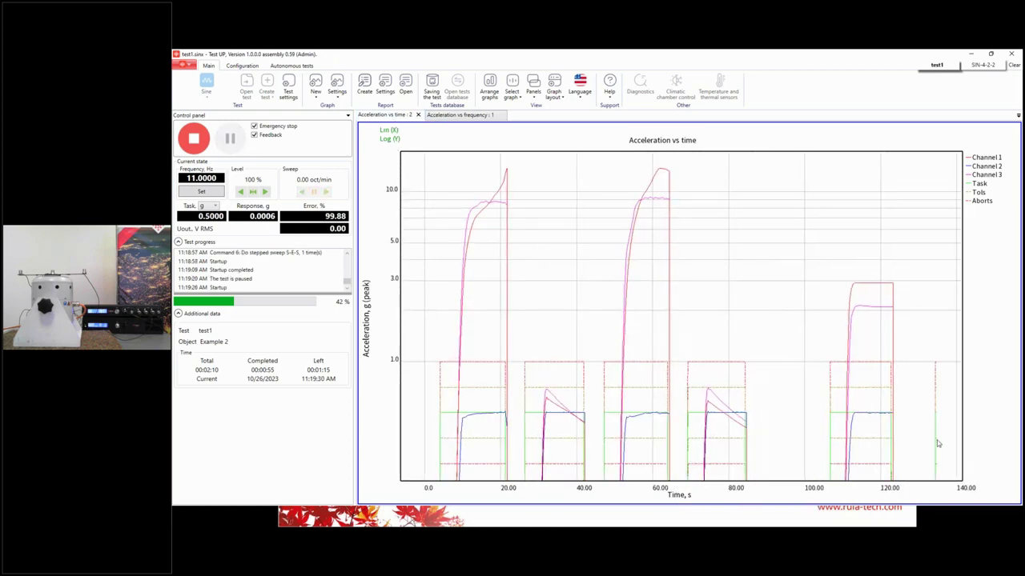
pyautogui.click(199, 192)
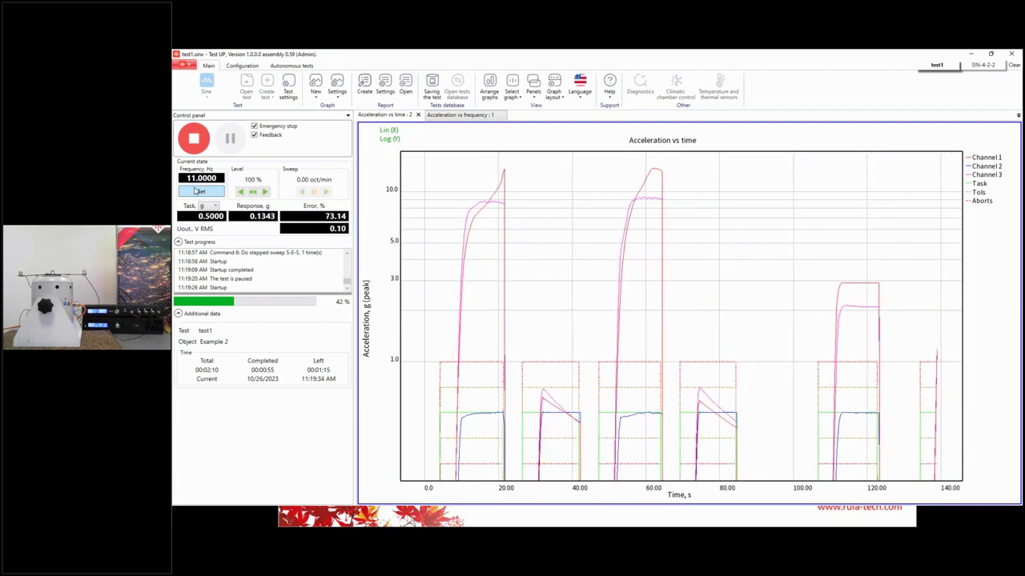
# Autoscale the acceleration vs frequency graph, then go back to the time graph
pyautogui.click(462, 115)
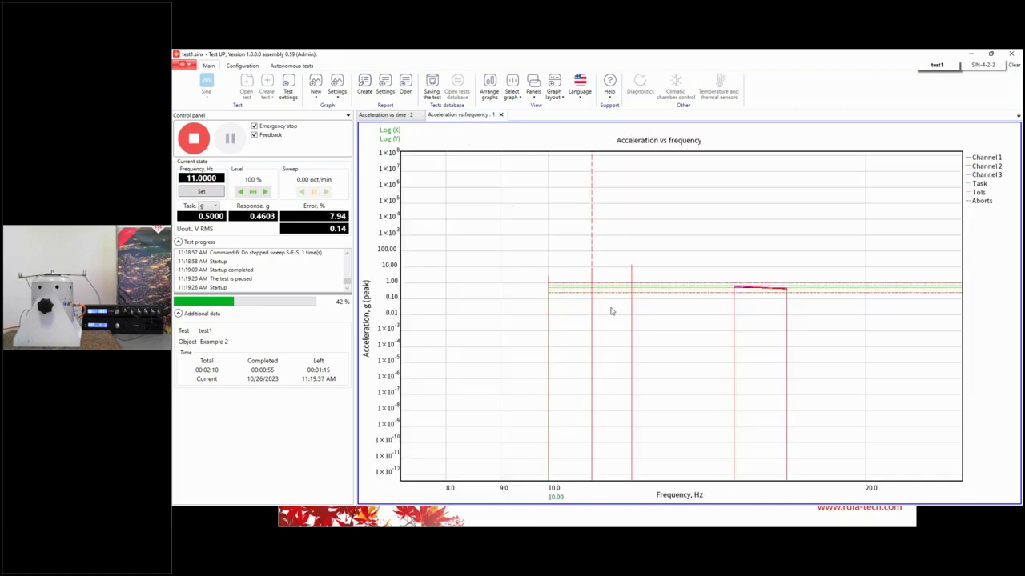
pyautogui.rightClick(598, 345)
pyautogui.click(626, 351)
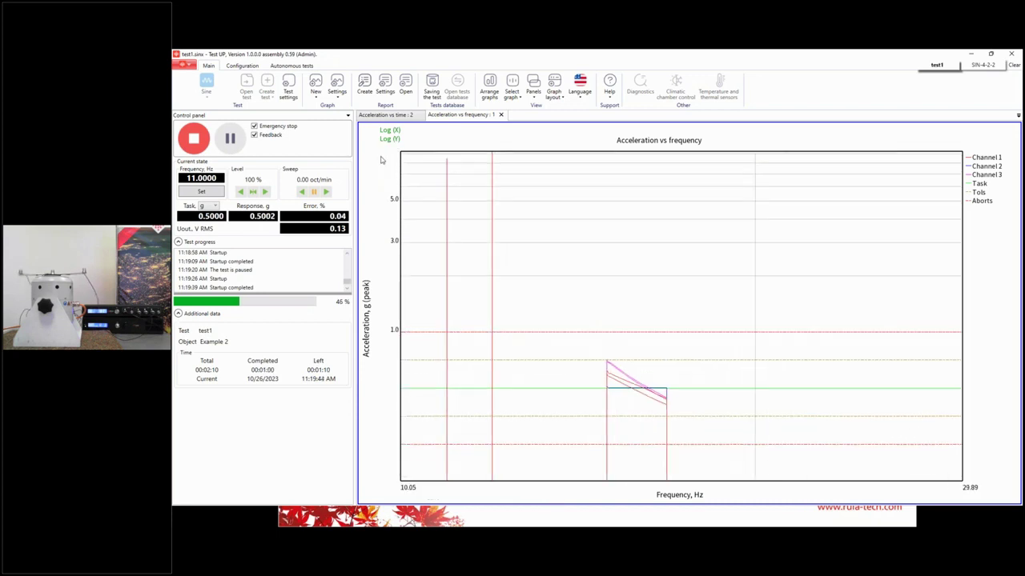
pyautogui.moveTo(743, 442); pyautogui.dragTo(653, 305)
pyautogui.rightClick(653, 306)
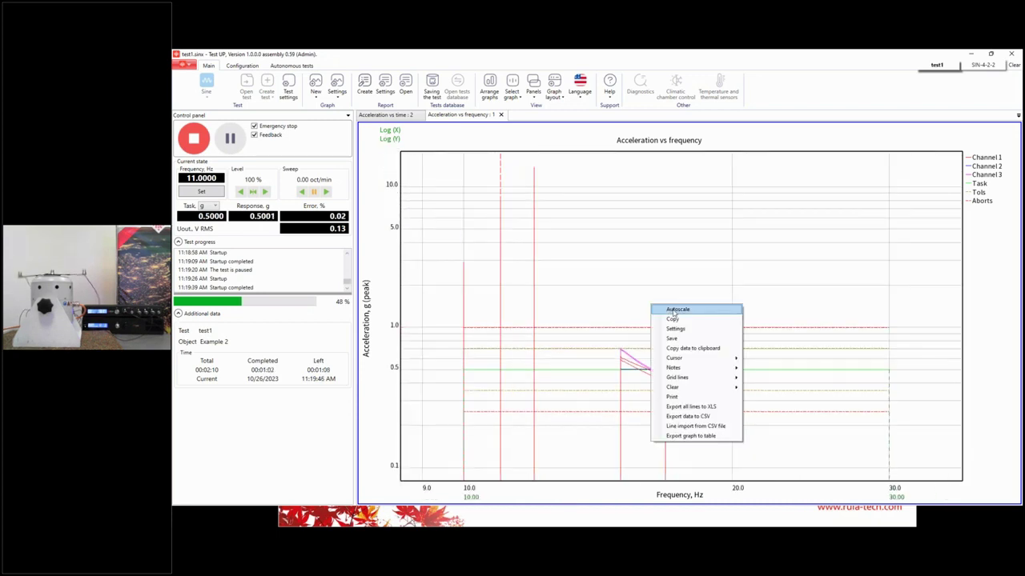
pyautogui.click(675, 308)
pyautogui.click(404, 116)
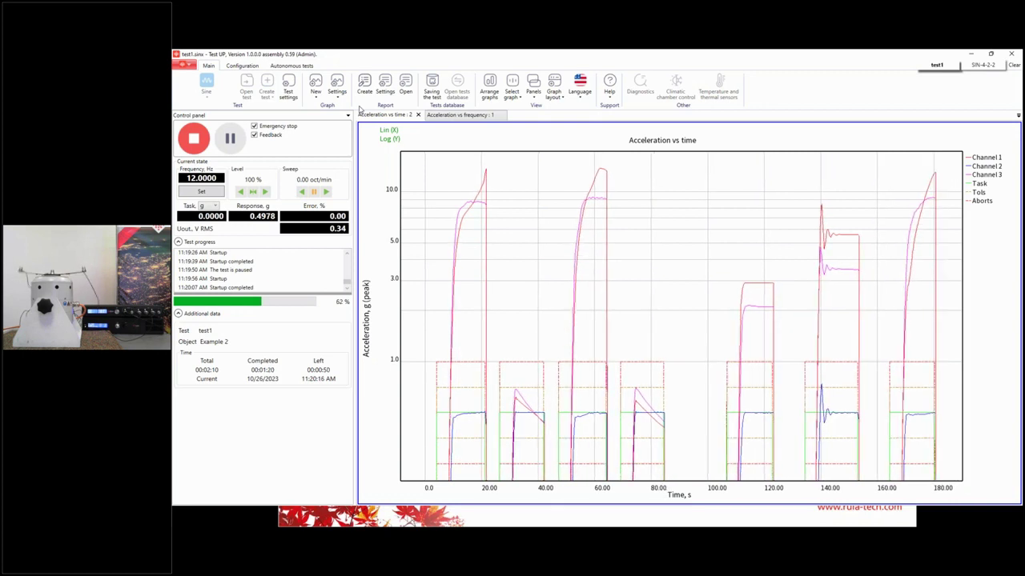
# Create an autoscaled Cross-plot of Channels 1 and 3 and open its Graph settings
pyautogui.click(315, 88)
pyautogui.scroll(-5, 352, 320)
pyautogui.click(330, 519)
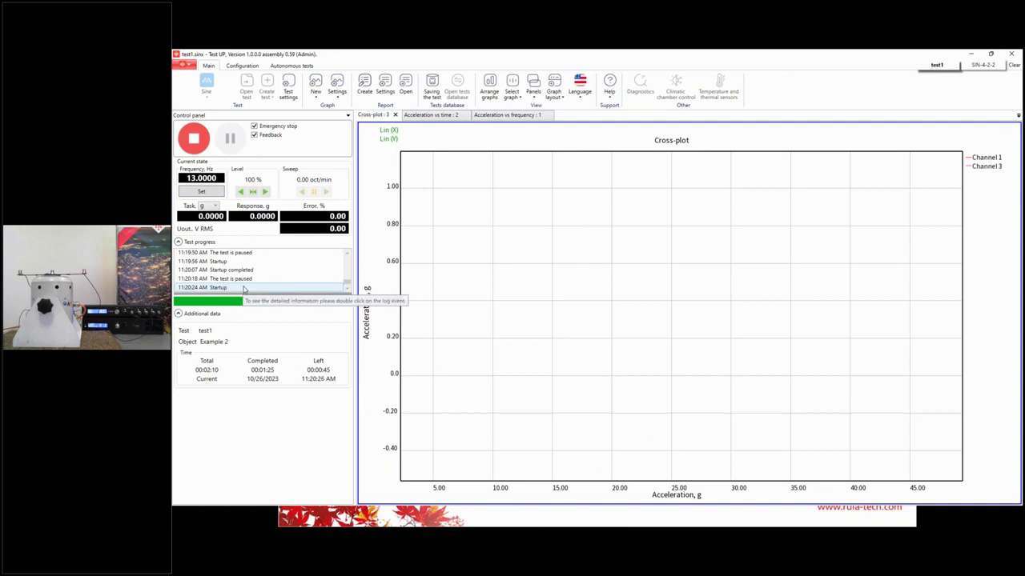
pyautogui.rightClick(656, 328)
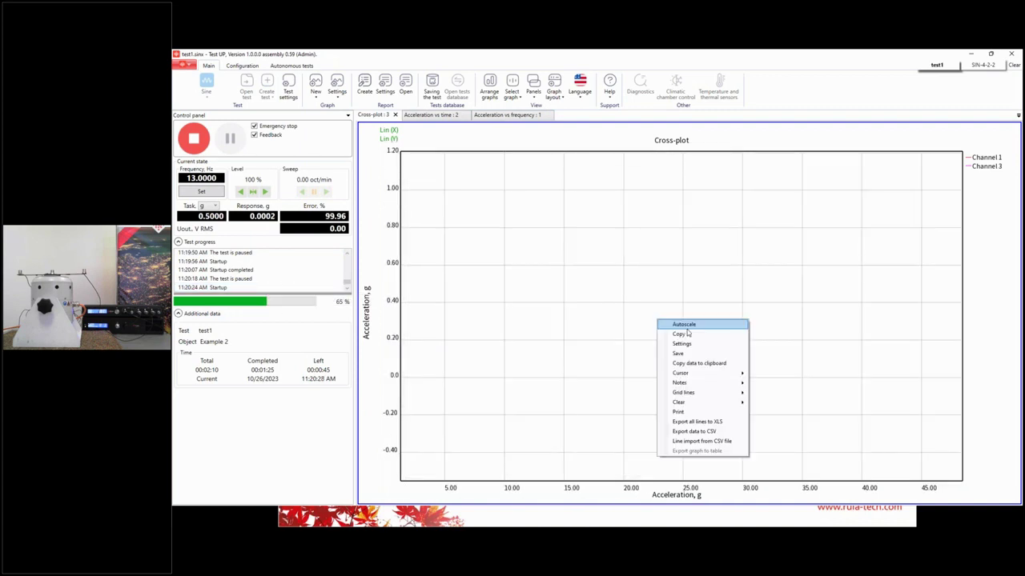
pyautogui.click(681, 325)
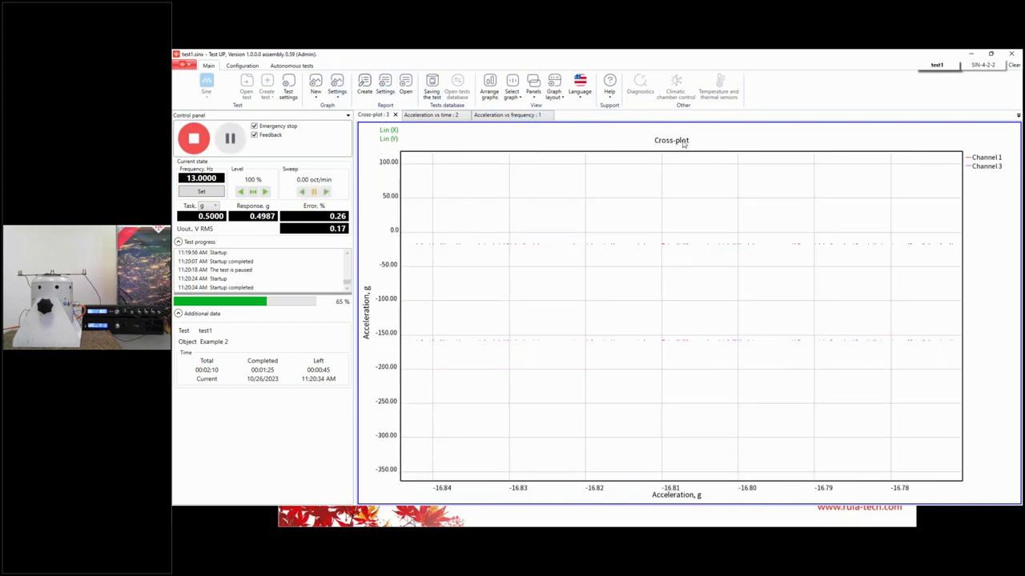
pyautogui.doubleClick(683, 144)
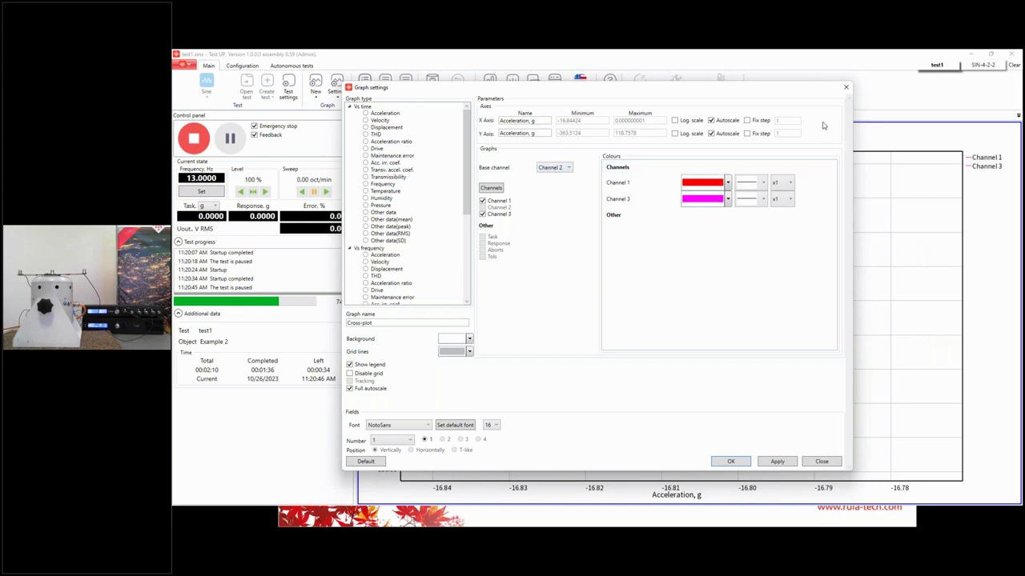
# Move the Graph settings window aside and close it
pyautogui.moveTo(670, 92); pyautogui.dragTo(587, 118)
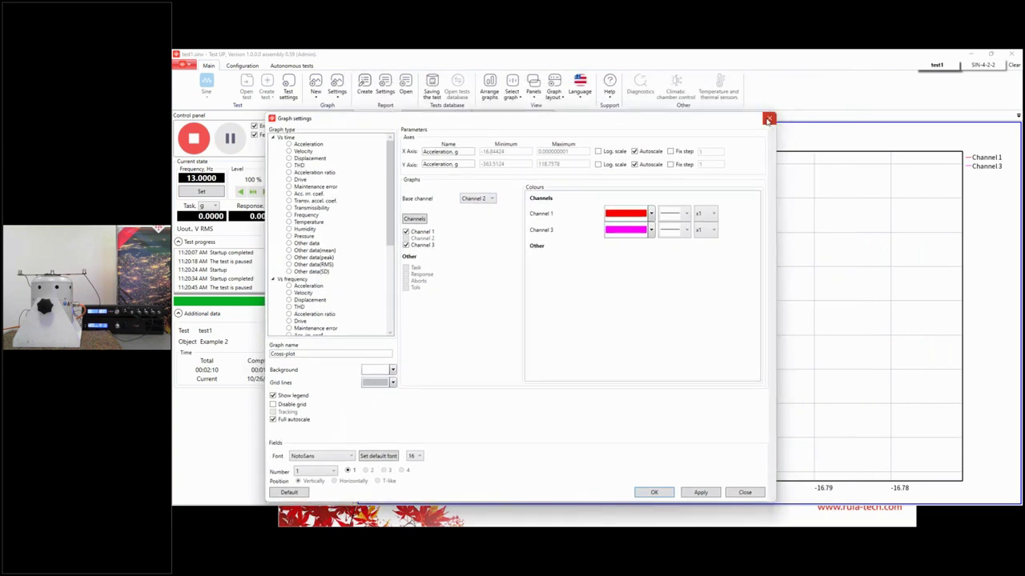
pyautogui.click(769, 119)
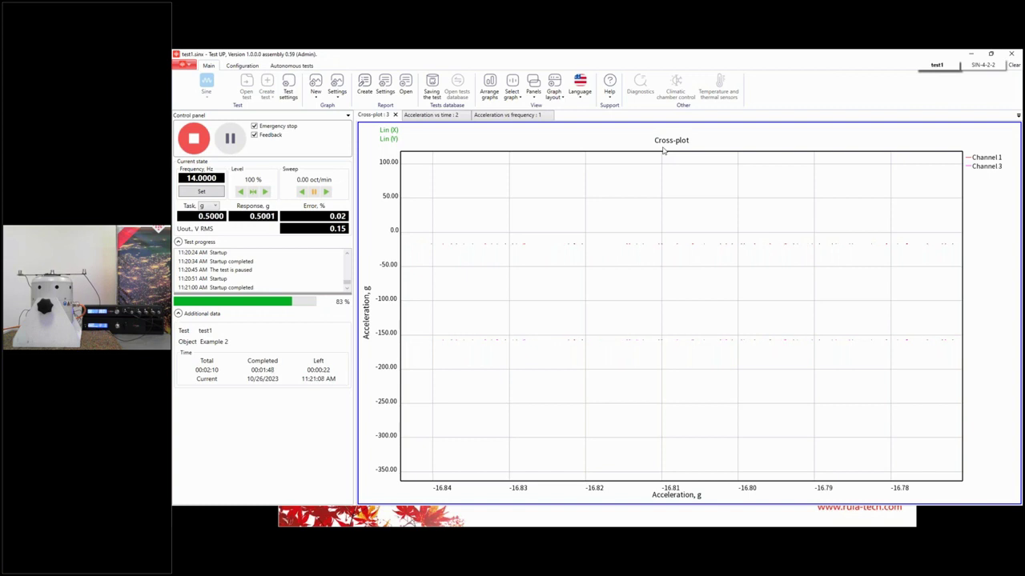
# Pause test1, then stop it completely at 14 Hz
pyautogui.click(229, 138)
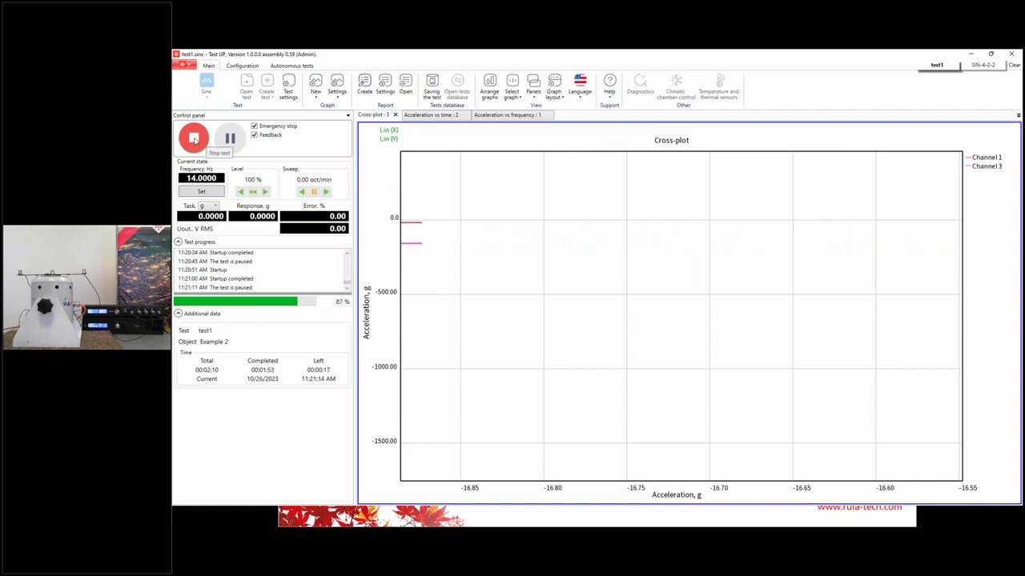
pyautogui.click(196, 140)
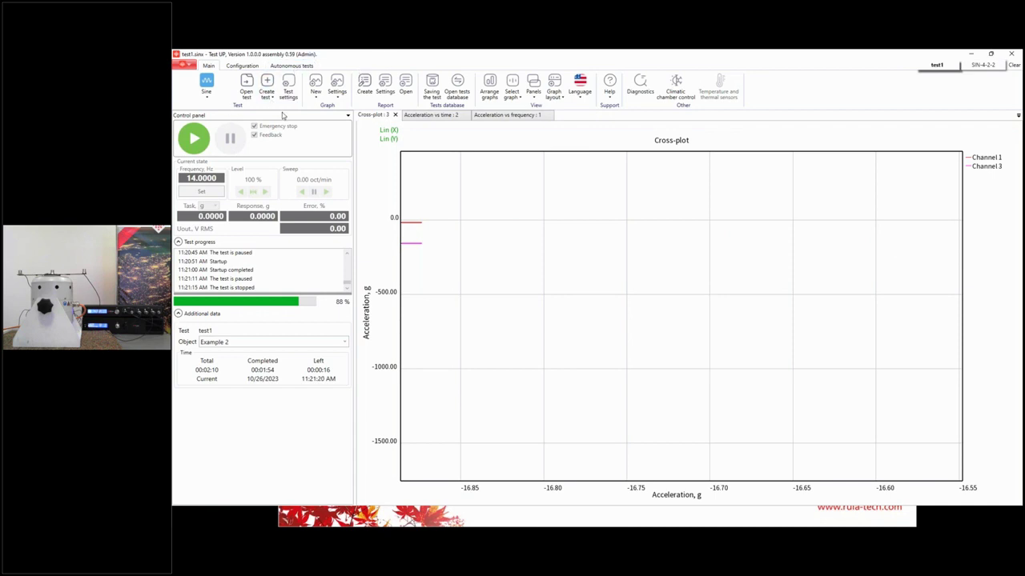
# Delete schedule rows 2–6 from the sine test's settings
pyautogui.click(289, 86)
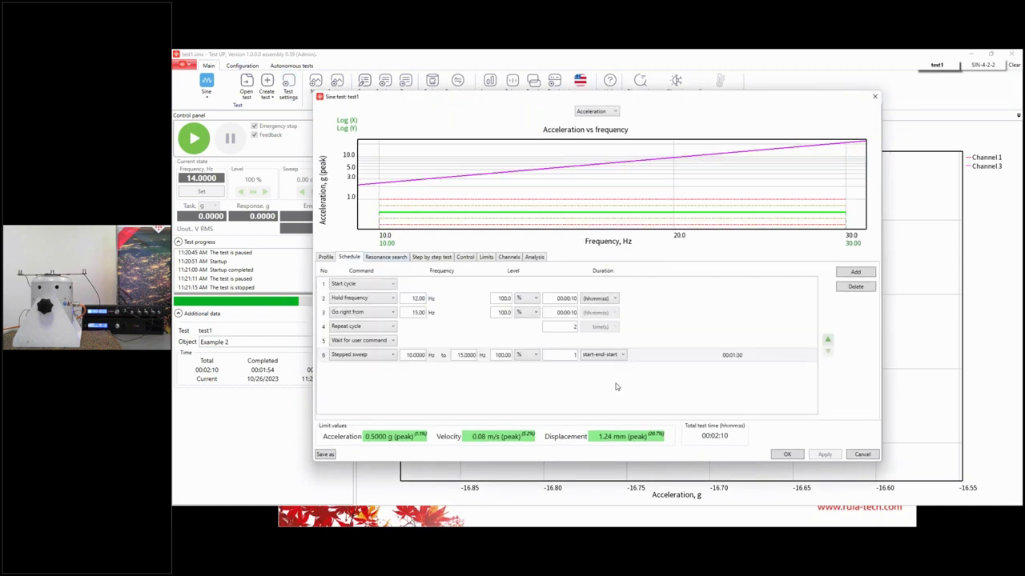
pyautogui.moveTo(717, 358); pyautogui.dragTo(677, 288)
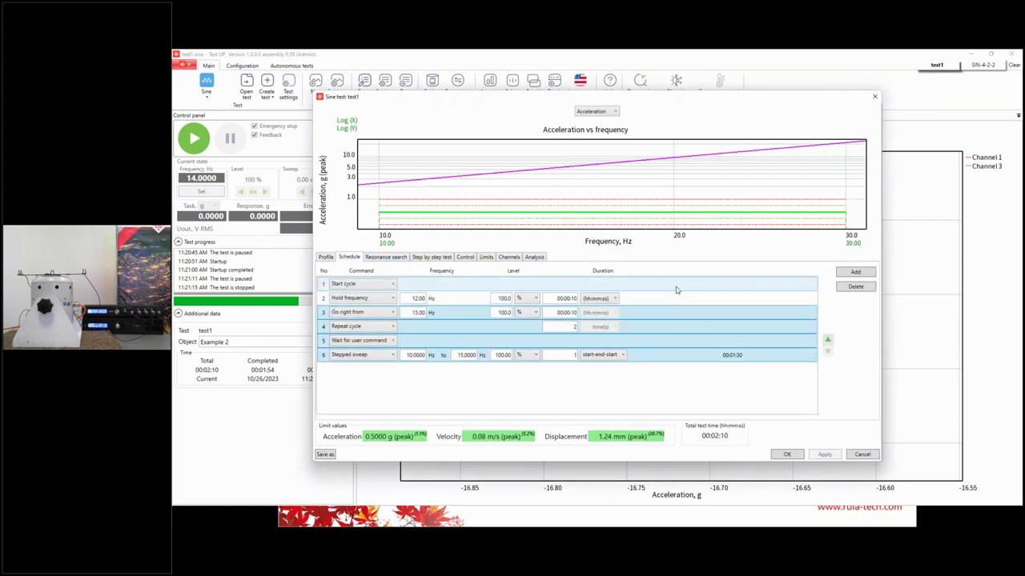
pyautogui.click(858, 287)
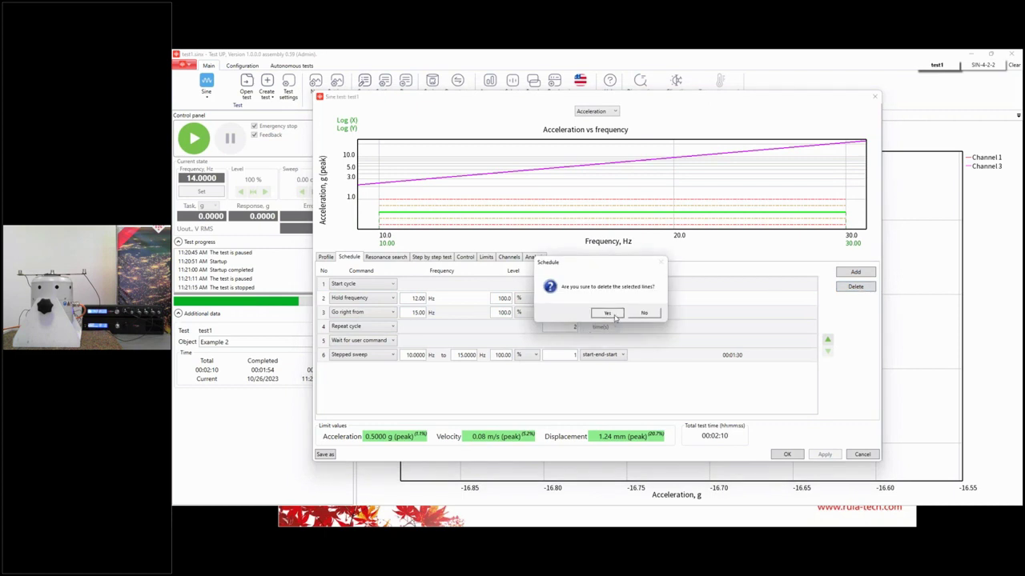
pyautogui.click(608, 313)
# Change the remaining schedule row's command to Sweep
pyautogui.click(365, 284)
pyautogui.click(346, 297)
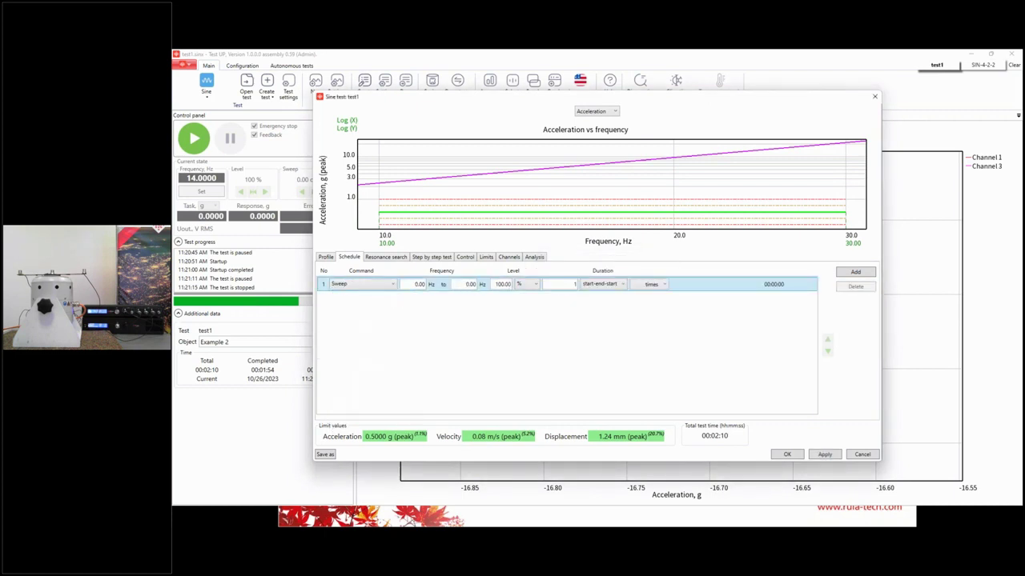
pyautogui.click(415, 283)
pyautogui.click(347, 250)
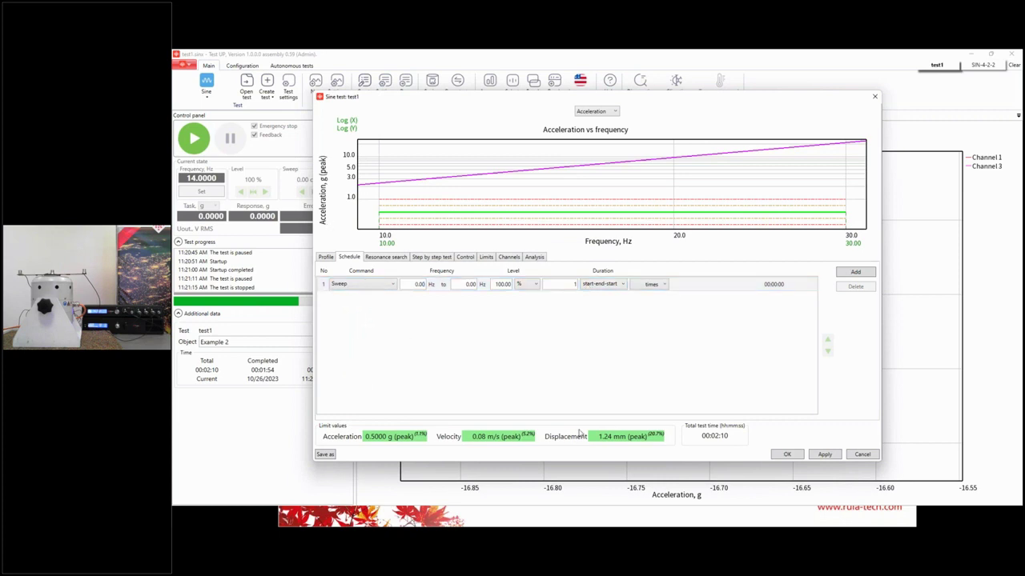
# Add a second profile row and start row 1 at 5 Hz with 1 mm amplitude
pyautogui.click(325, 260)
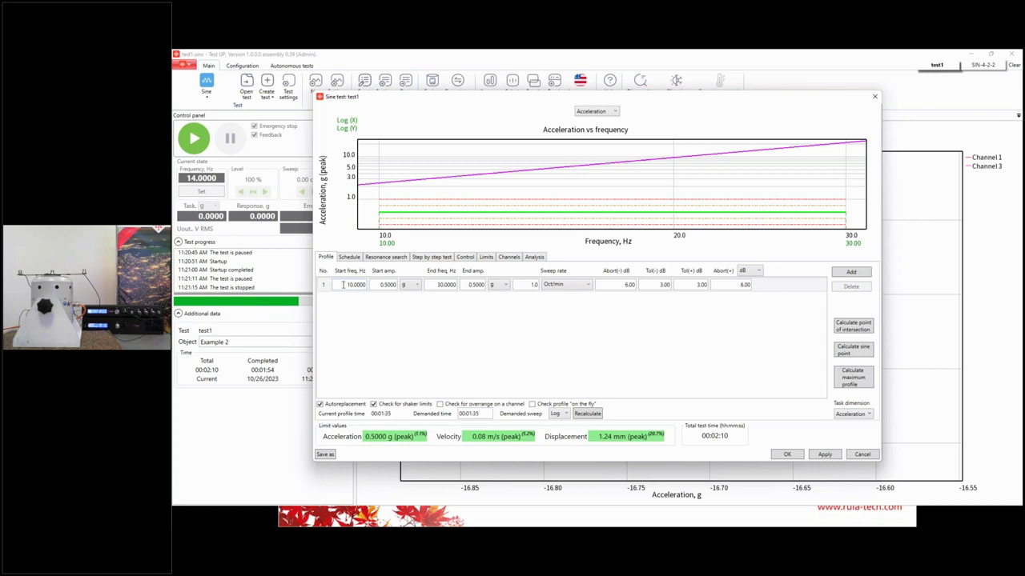
pyautogui.click(850, 273)
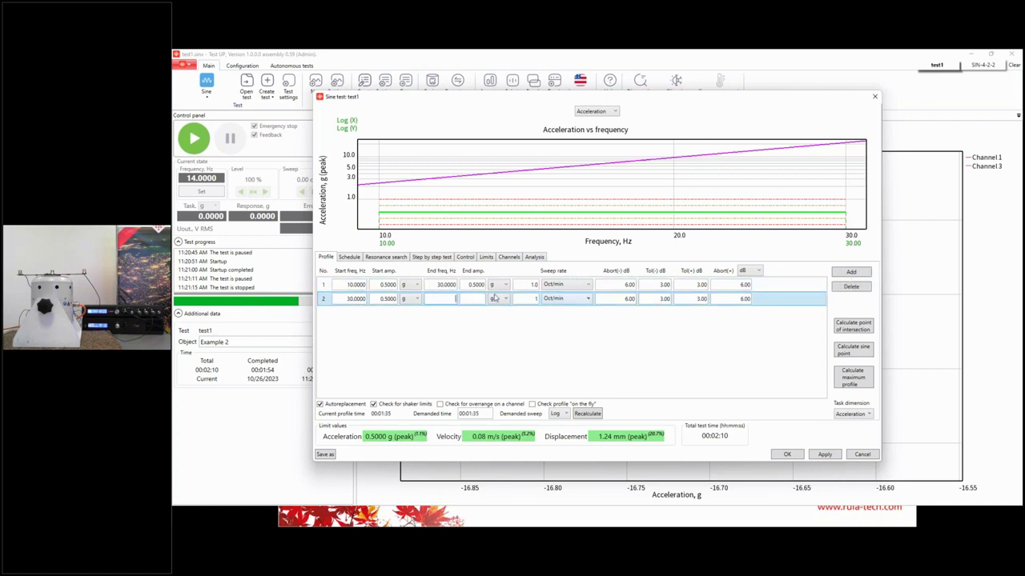
pyautogui.click(337, 285)
pyautogui.write('5')
pyautogui.click(411, 286)
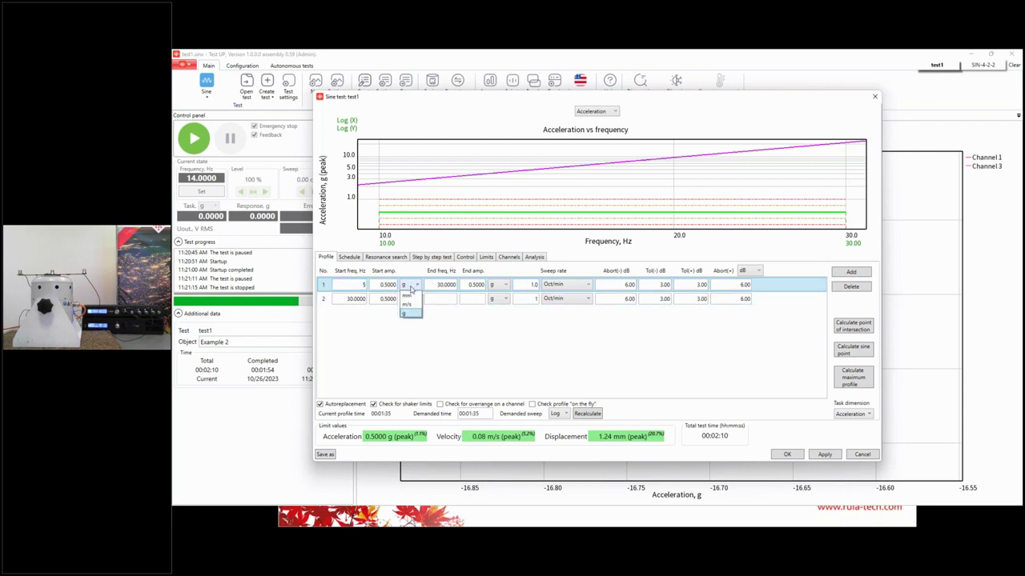
pyautogui.click(413, 296)
pyautogui.write('1')
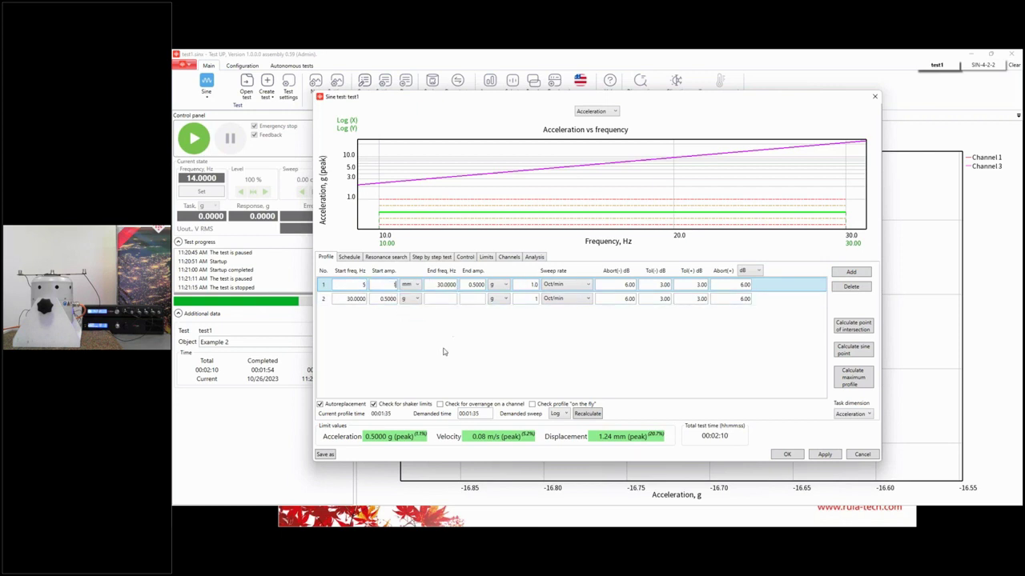
pyautogui.click(447, 350)
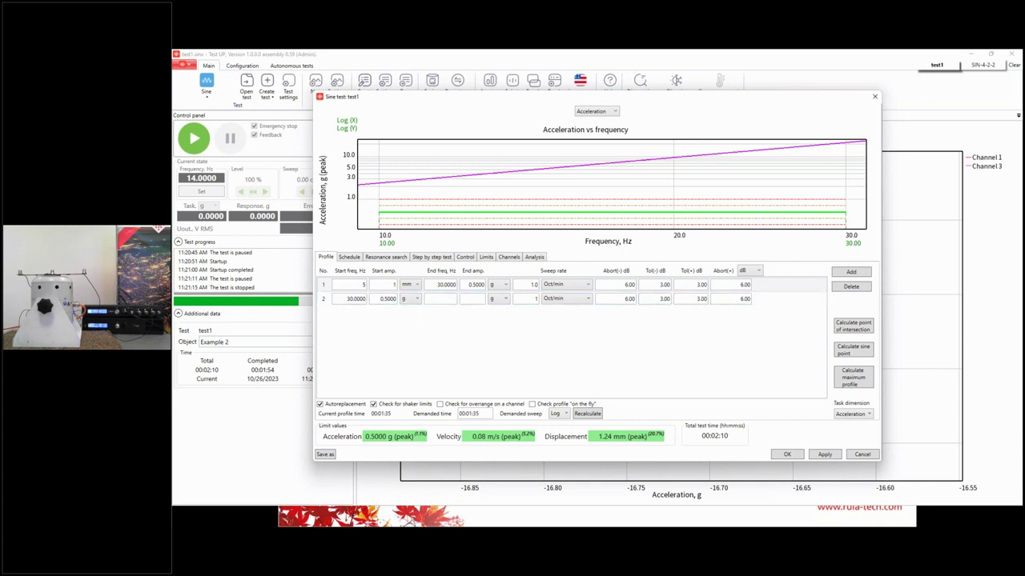
# Enter row 1's end frequency of about 15.76 Hz and clear row 2's start amplitude
pyautogui.click(437, 285)
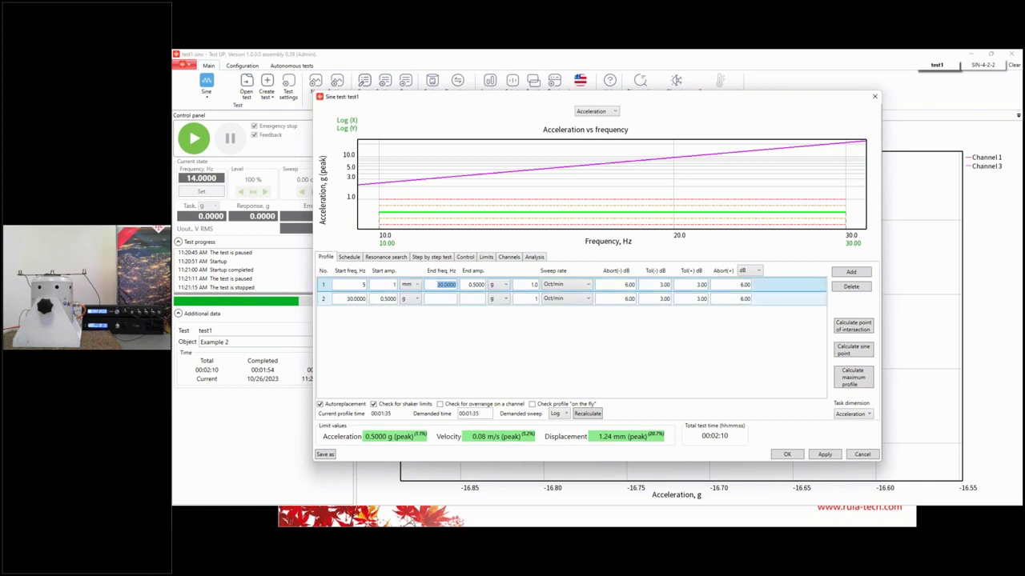
pyautogui.write('15.76')
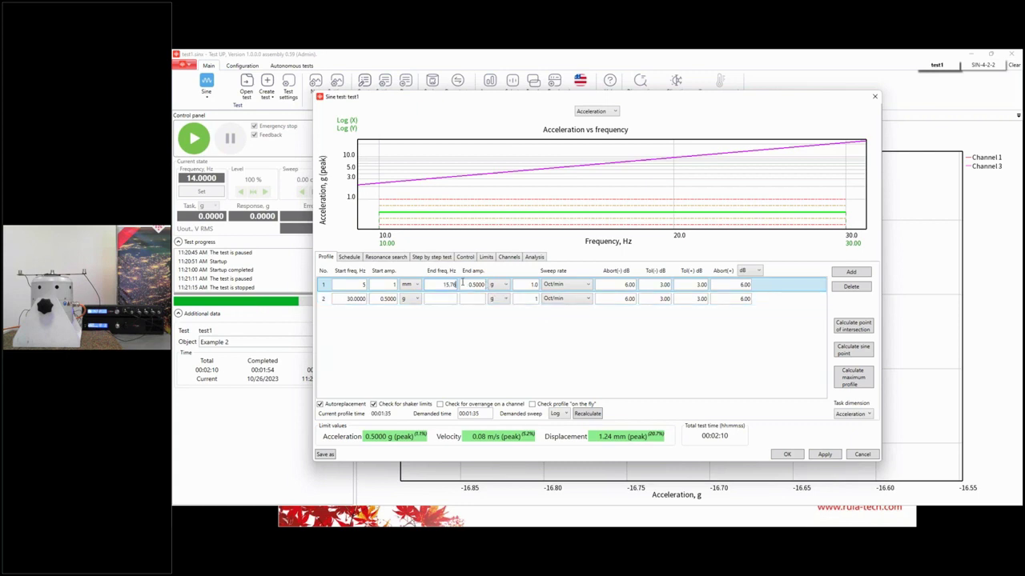
pyautogui.press('Return')
pyautogui.click(442, 302)
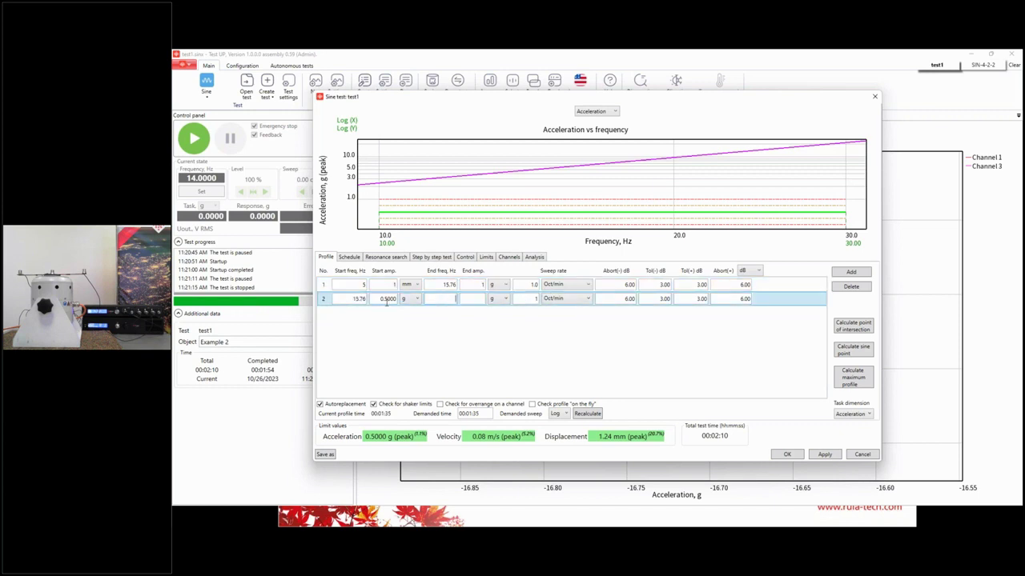
pyautogui.hotkey('shift', 'Tab')
pyautogui.press('BackSpace')
pyautogui.click(450, 286)
pyautogui.click(438, 284)
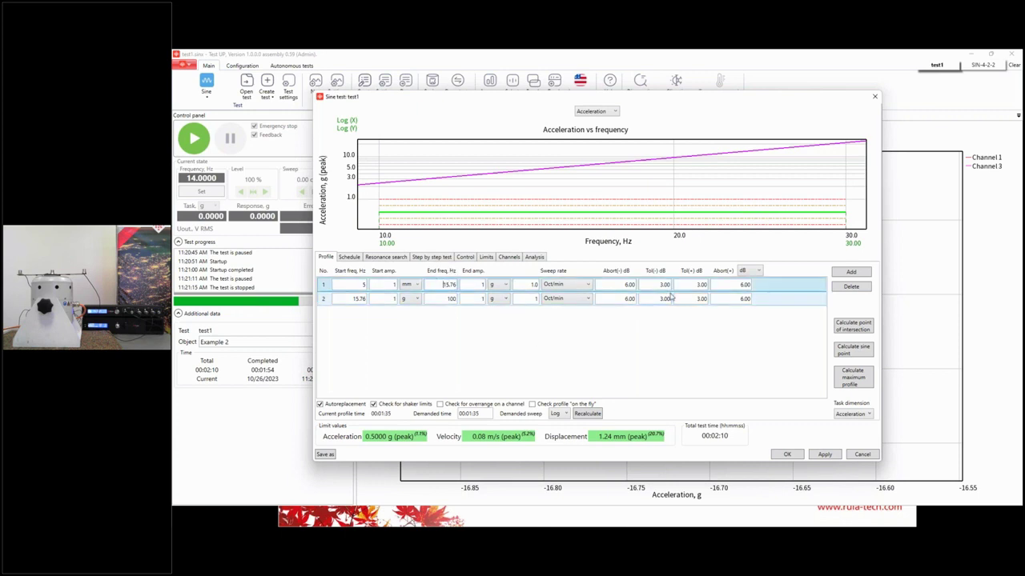
# Calculate the segments' point of intersection, accepting 15.7609 Hz
pyautogui.click(853, 326)
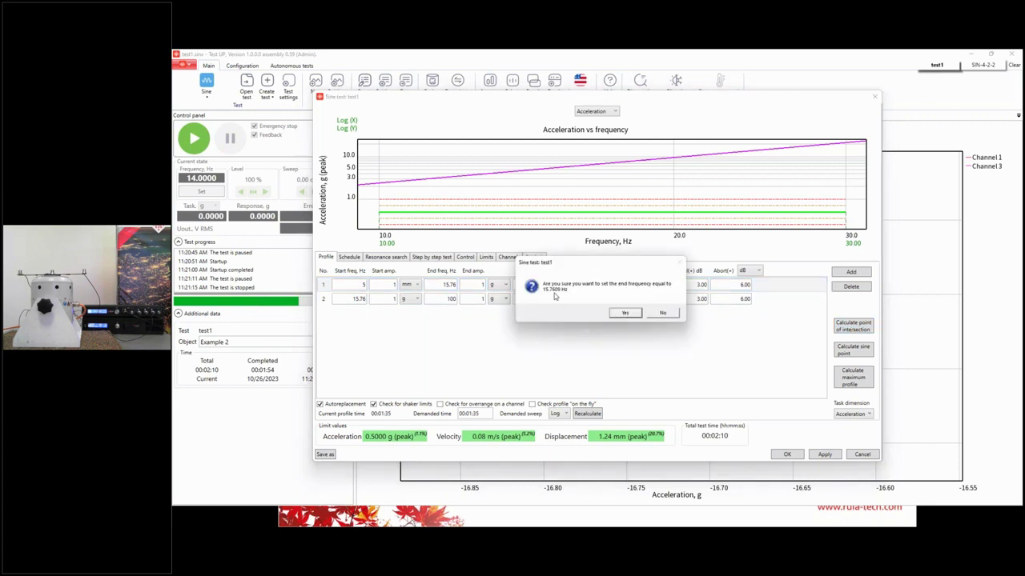
pyautogui.click(623, 313)
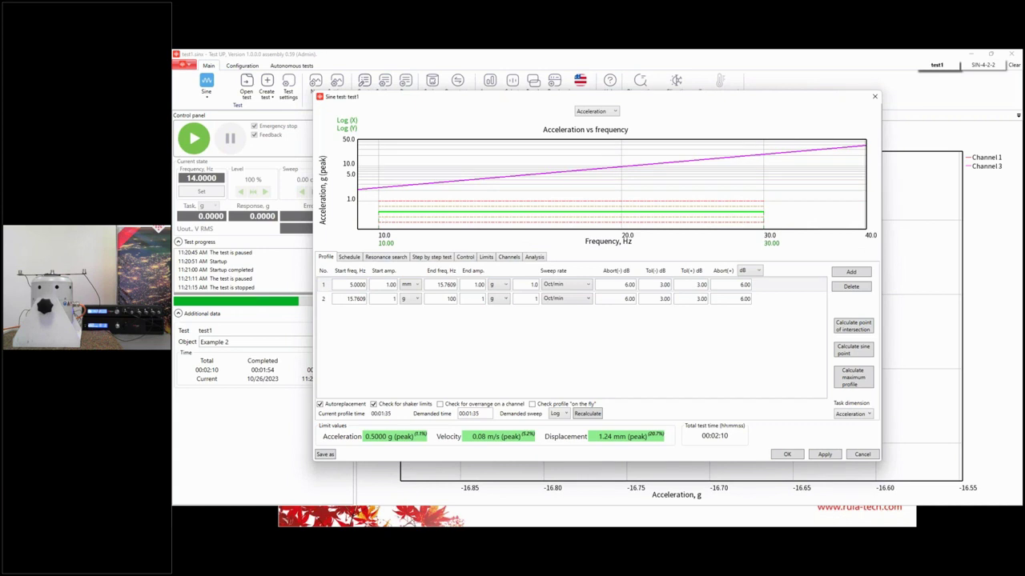
pyautogui.click(349, 257)
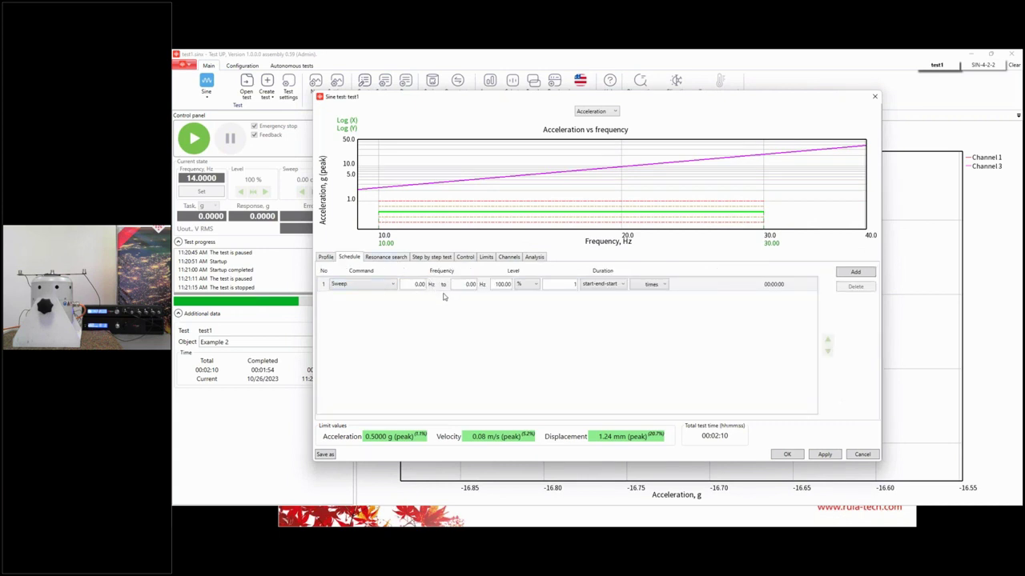
# Set the schedule Sweep to 5–15 Hz with a duration of 4, then show Limits
pyautogui.click(408, 284)
pyautogui.write('5')
pyautogui.click(462, 284)
pyautogui.write('1')
pyautogui.click(560, 284)
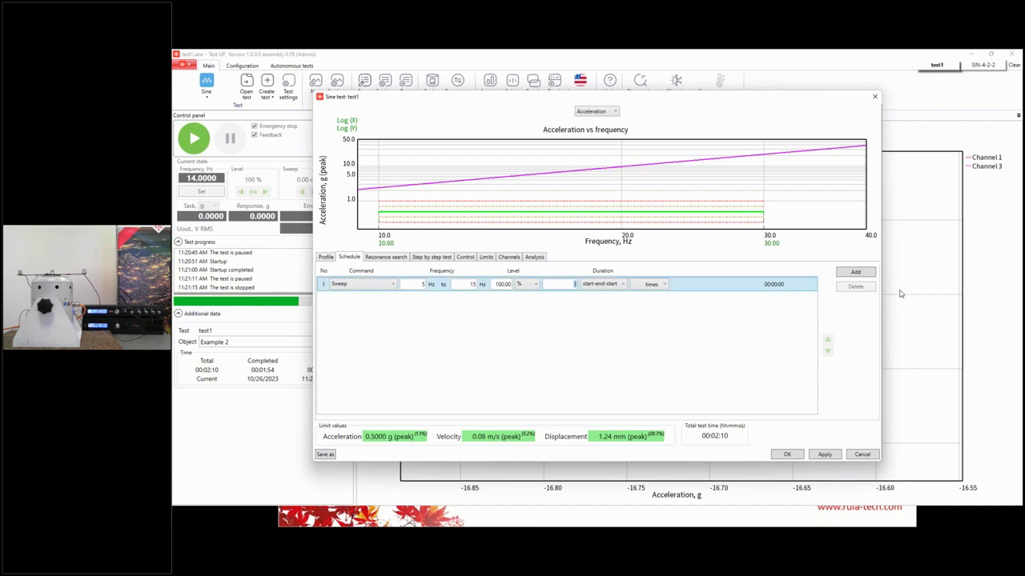
pyautogui.write('4')
pyautogui.click(605, 362)
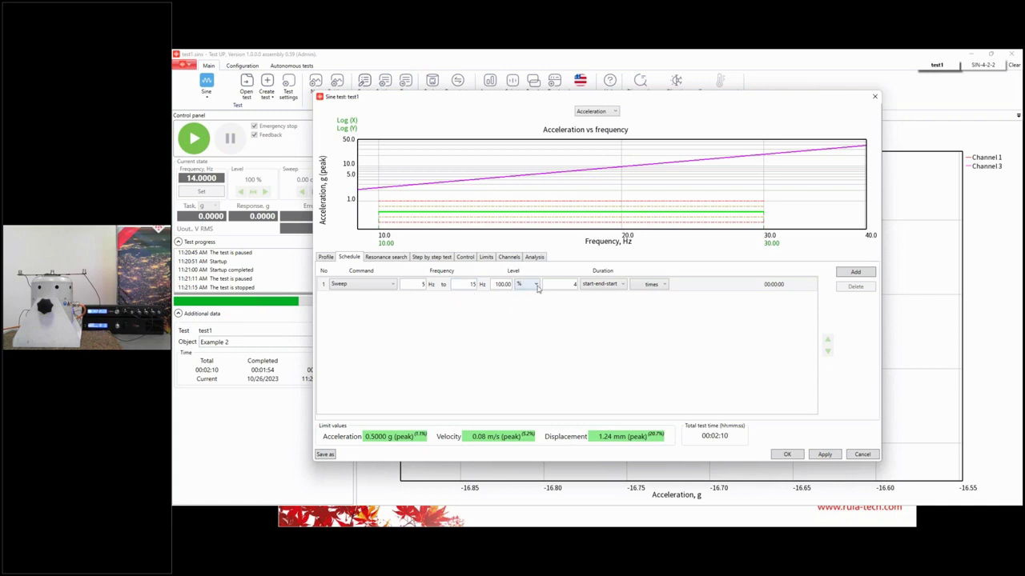
pyautogui.click(487, 257)
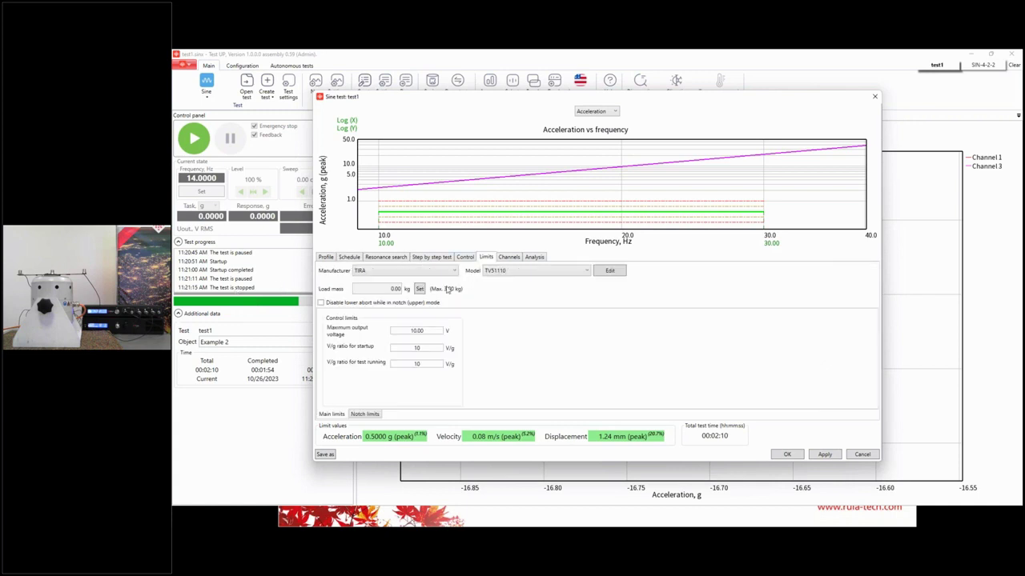
# Set the Channel 1 and Channel 3 upper notch limits to Limit(dB) at 4 dB, then go back to Profile
pyautogui.click(358, 415)
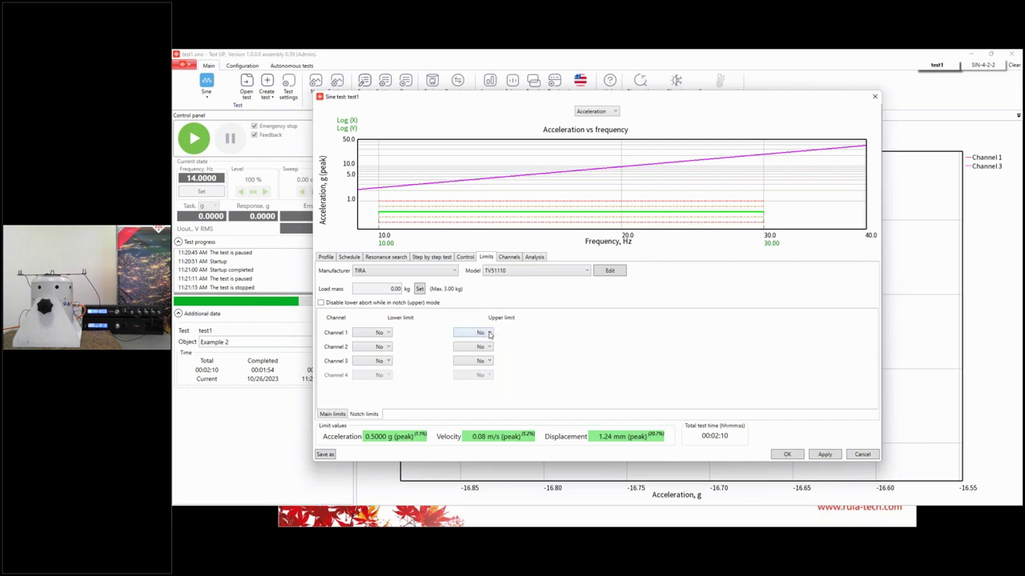
pyautogui.click(489, 334)
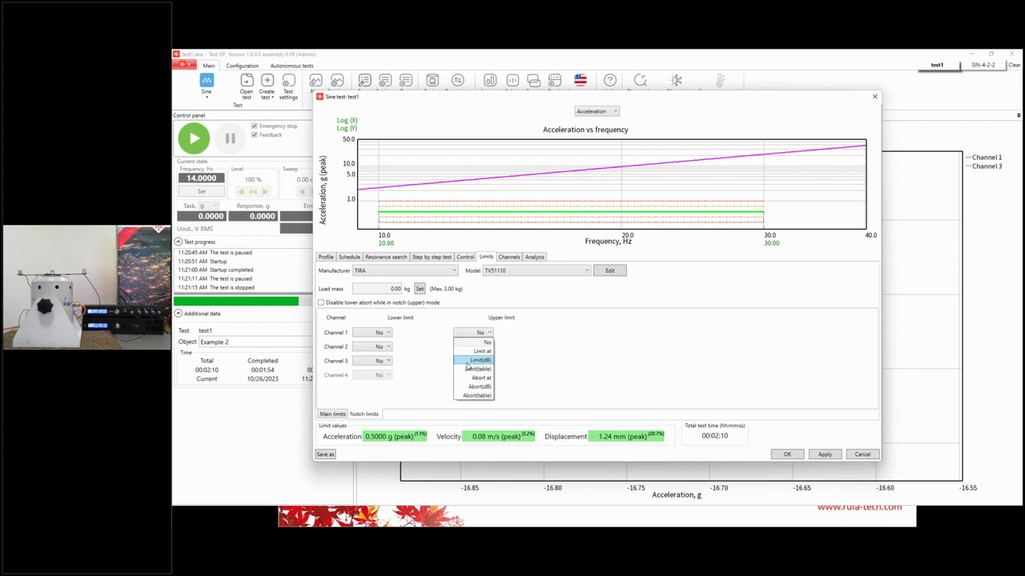
pyautogui.click(475, 361)
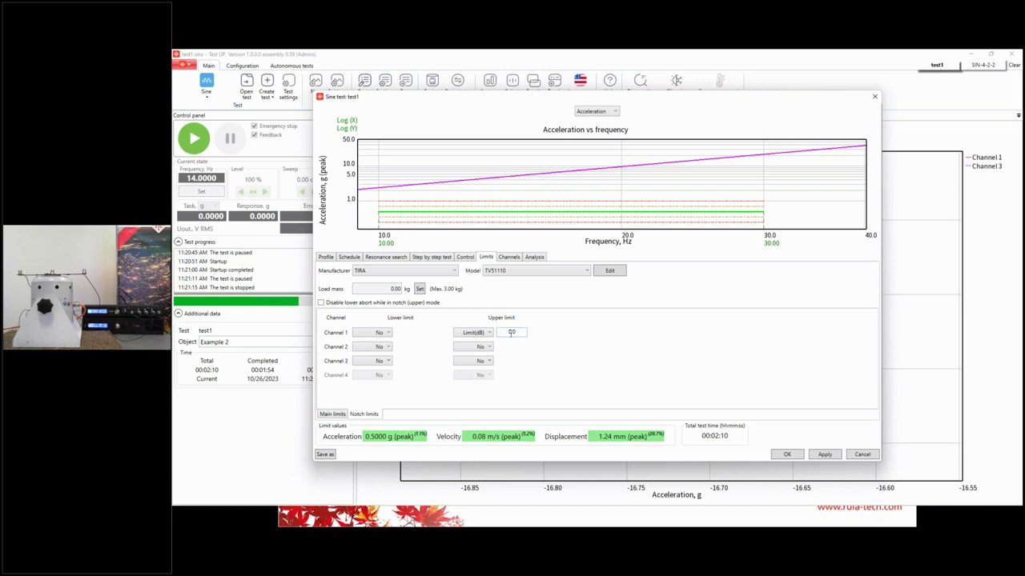
pyautogui.doubleClick(511, 334)
pyautogui.write('4')
pyautogui.click(480, 361)
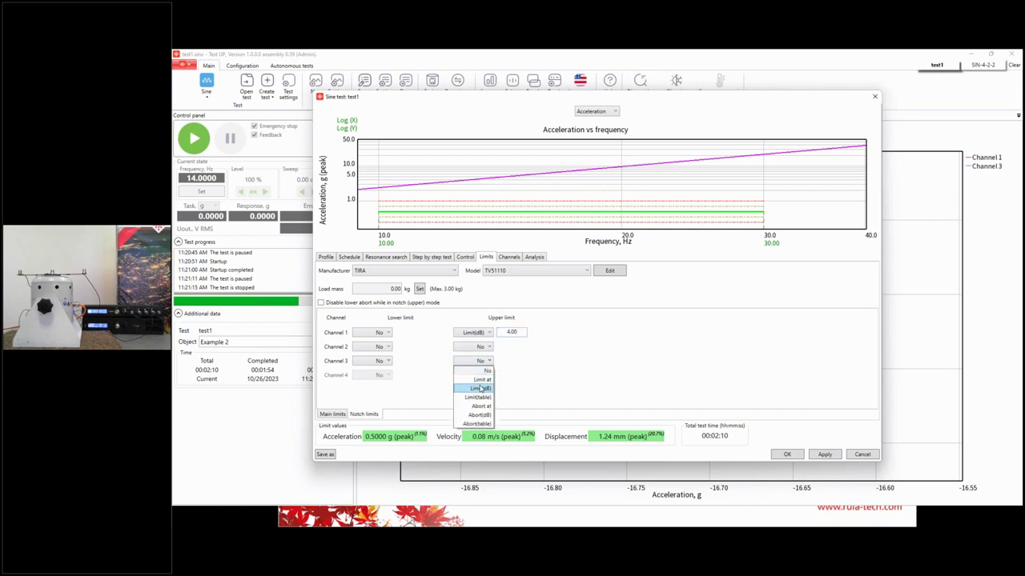
pyautogui.click(481, 389)
pyautogui.doubleClick(512, 361)
pyautogui.write('4')
pyautogui.click(588, 348)
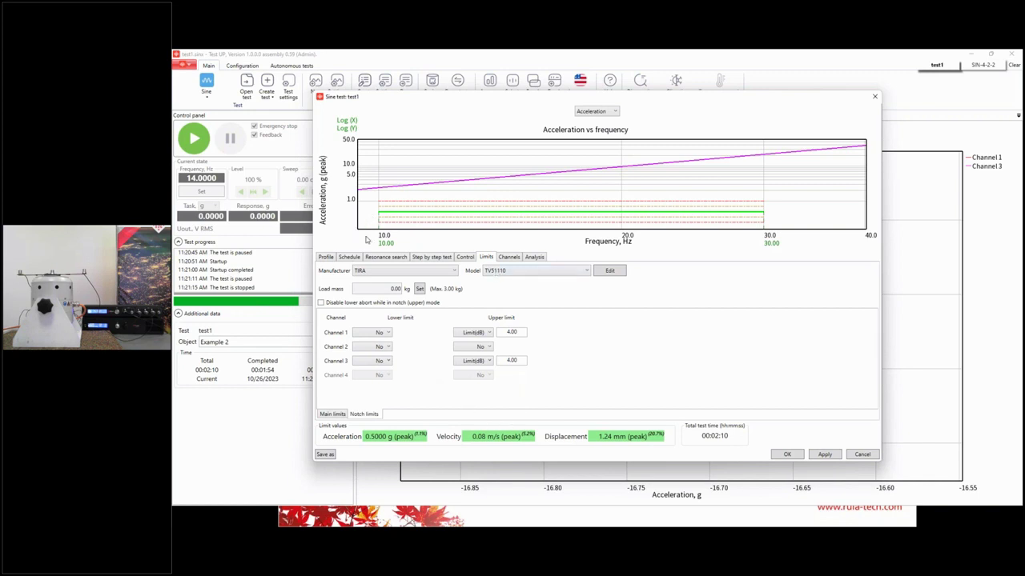
pyautogui.click(325, 257)
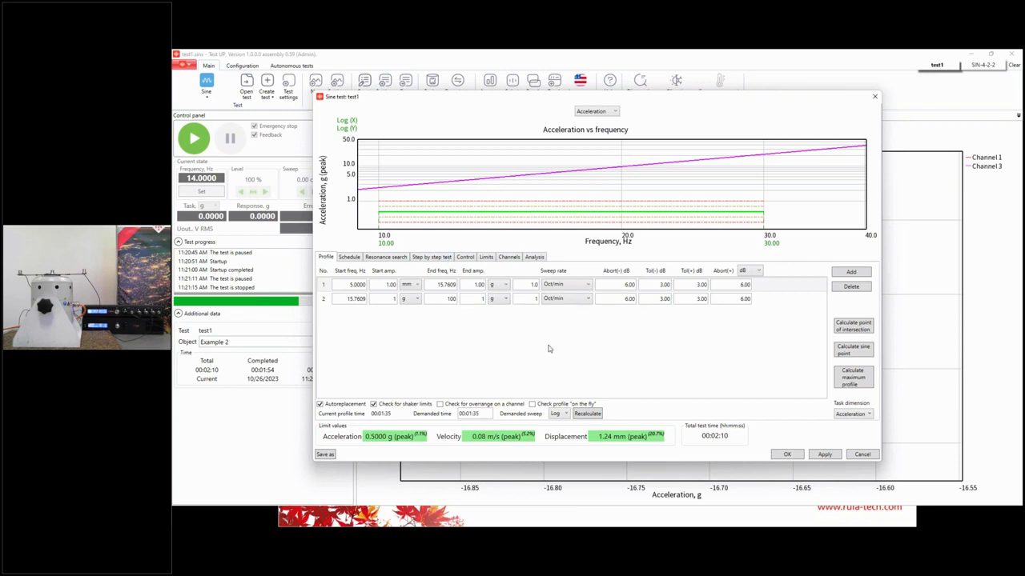
# Apply the revised 5–100 Hz settings from the Limits tab and confirm the warning
pyautogui.click(484, 257)
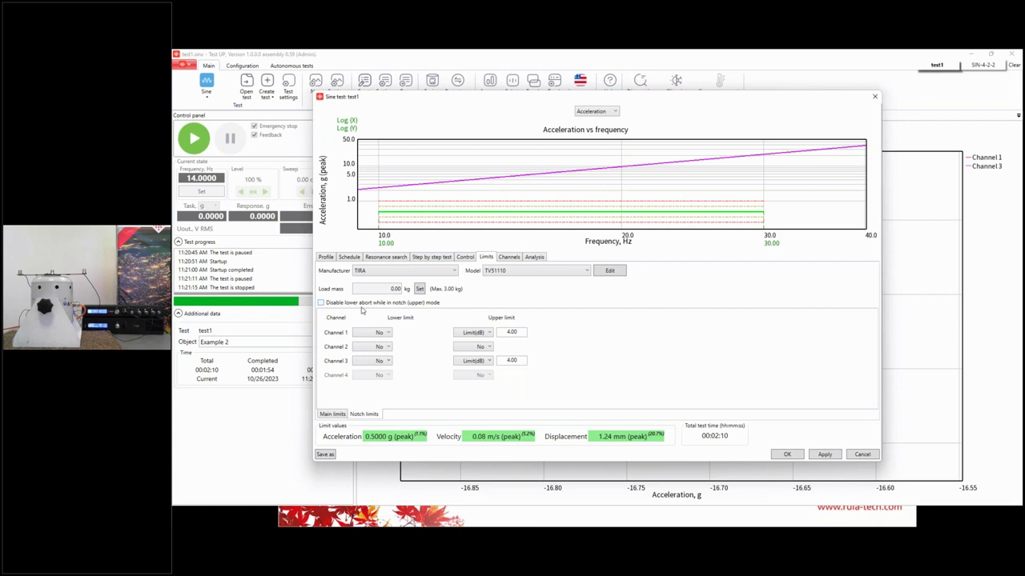
pyautogui.click(825, 455)
pyautogui.click(645, 316)
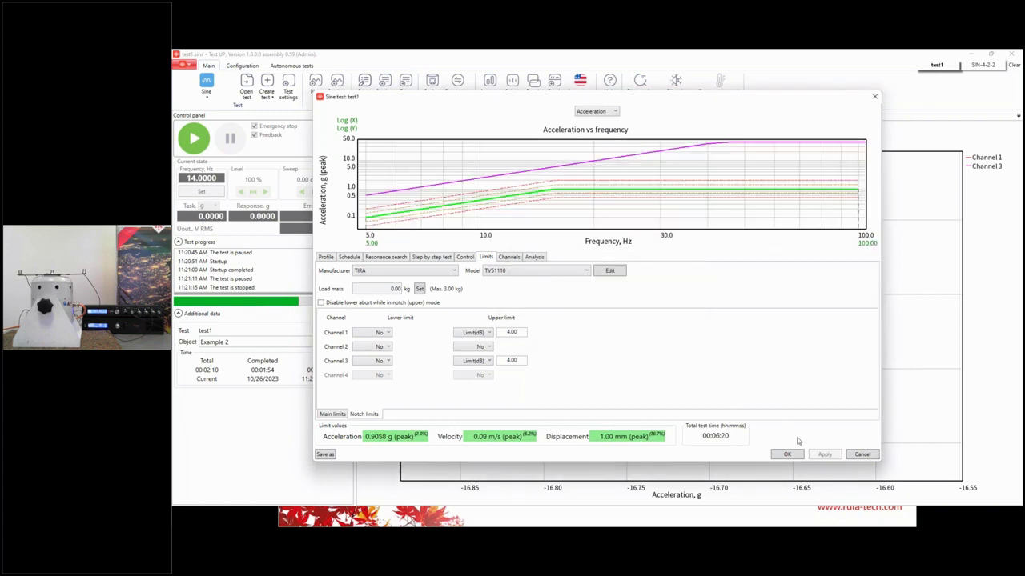
# Close the Sine test dialog, autoscale the acceleration vs frequency graph, and start the test at 5 Hz
pyautogui.click(784, 455)
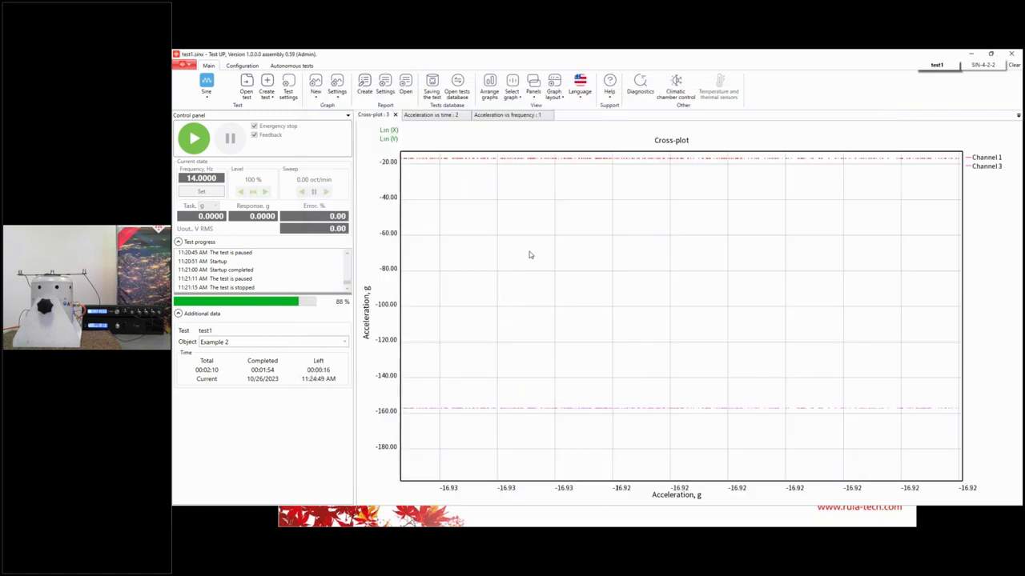
pyautogui.rightClick(529, 253)
pyautogui.click(451, 119)
pyautogui.click(514, 117)
pyautogui.rightClick(533, 219)
pyautogui.click(545, 223)
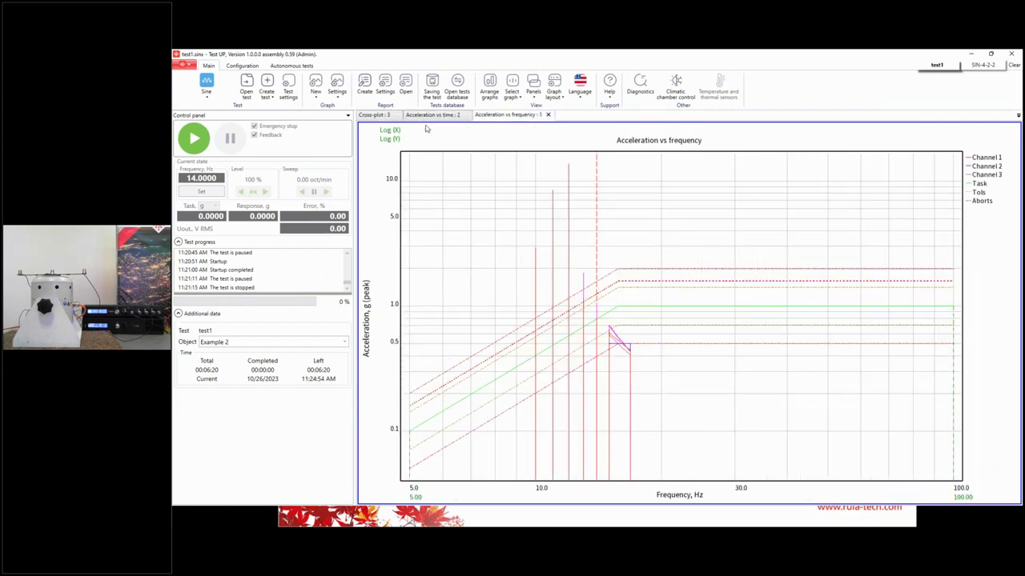
pyautogui.click(193, 140)
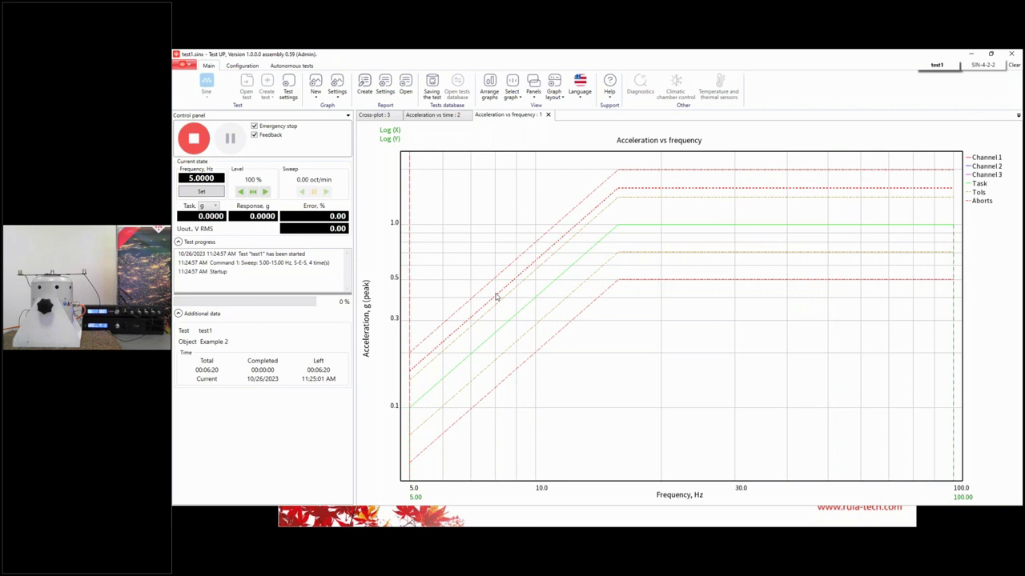
pyautogui.scroll(3, 413, 376)
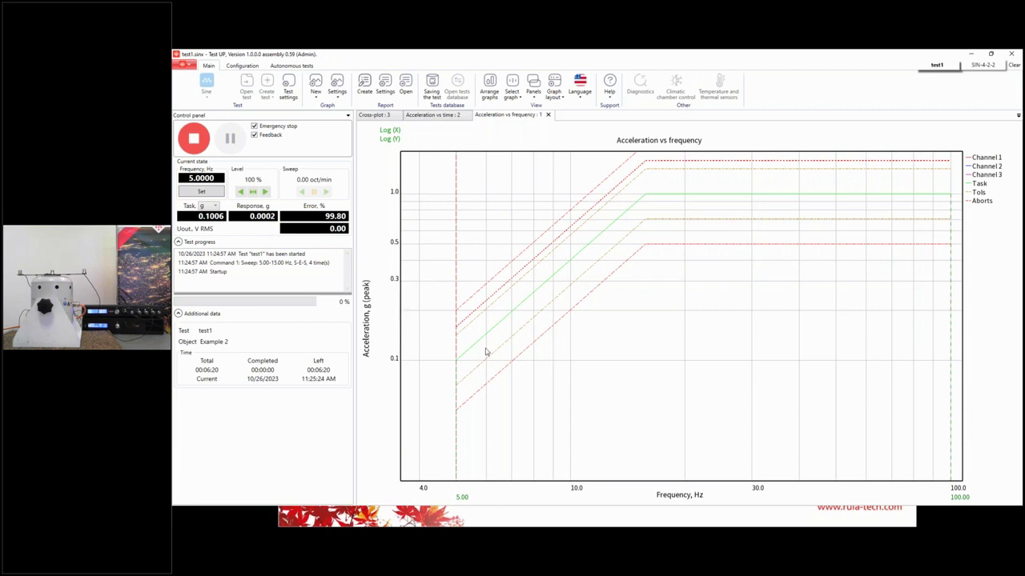
# Watch the sweep climb from 5 Hz to about 8.86 Hz, checking both acceleration graphs
pyautogui.click(432, 114)
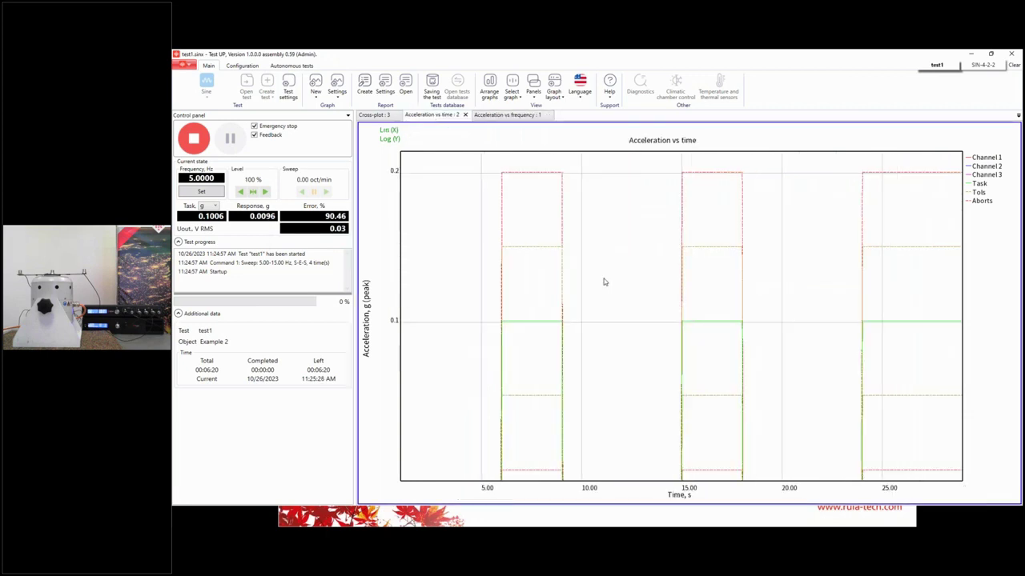
pyautogui.scroll(-3, 604, 277)
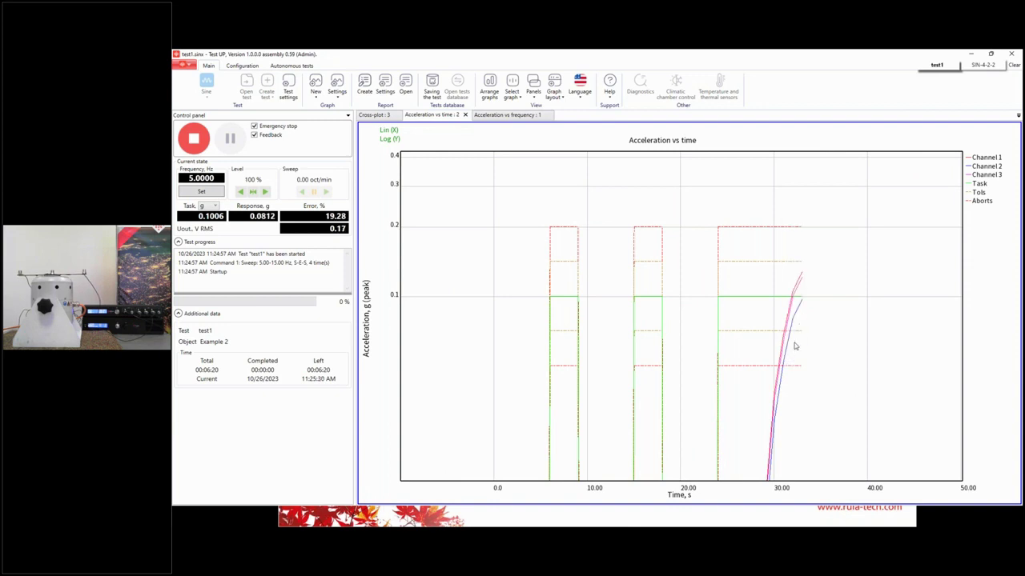
pyautogui.click(522, 116)
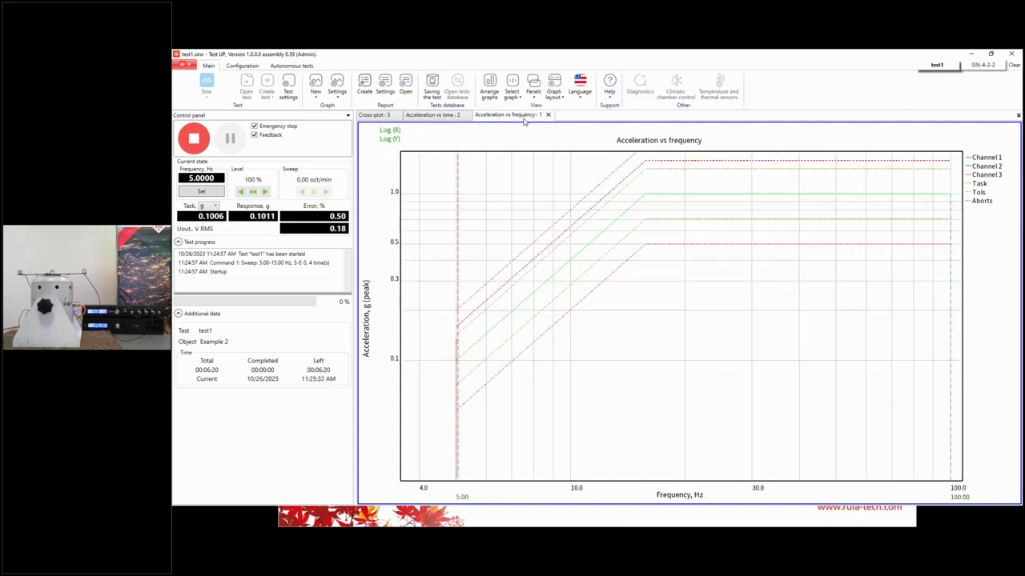
pyautogui.scroll(2, 469, 366)
pyautogui.scroll(1, 469, 365)
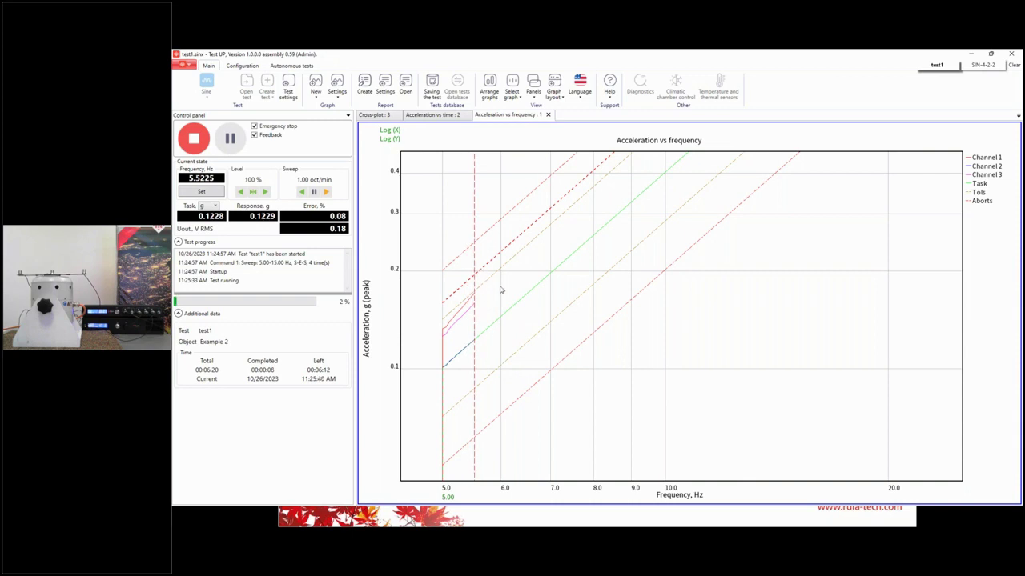
pyautogui.scroll(-2, 523, 300)
pyautogui.scroll(-2, 528, 308)
pyautogui.scroll(-2, 568, 350)
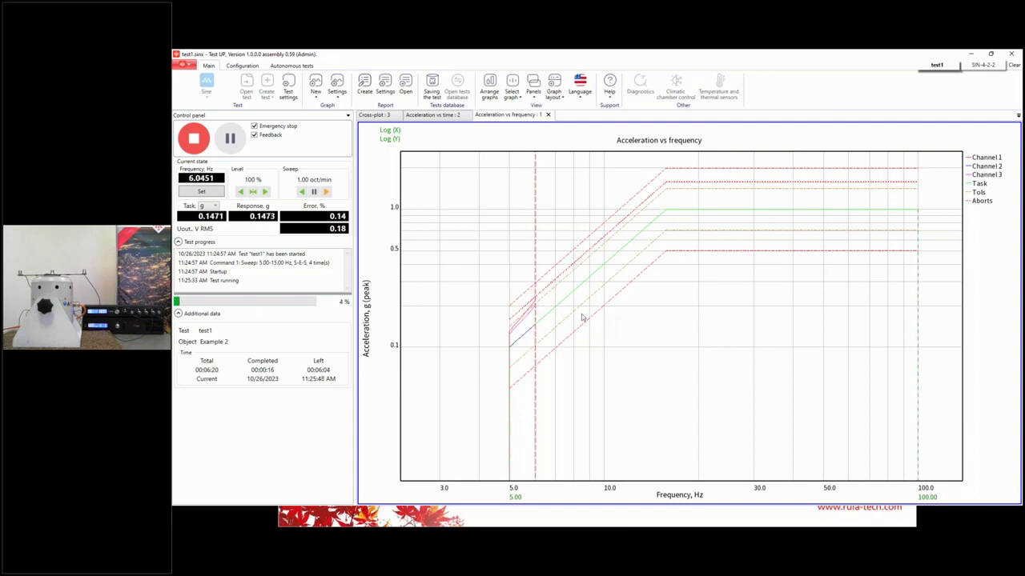
pyautogui.scroll(2, 536, 324)
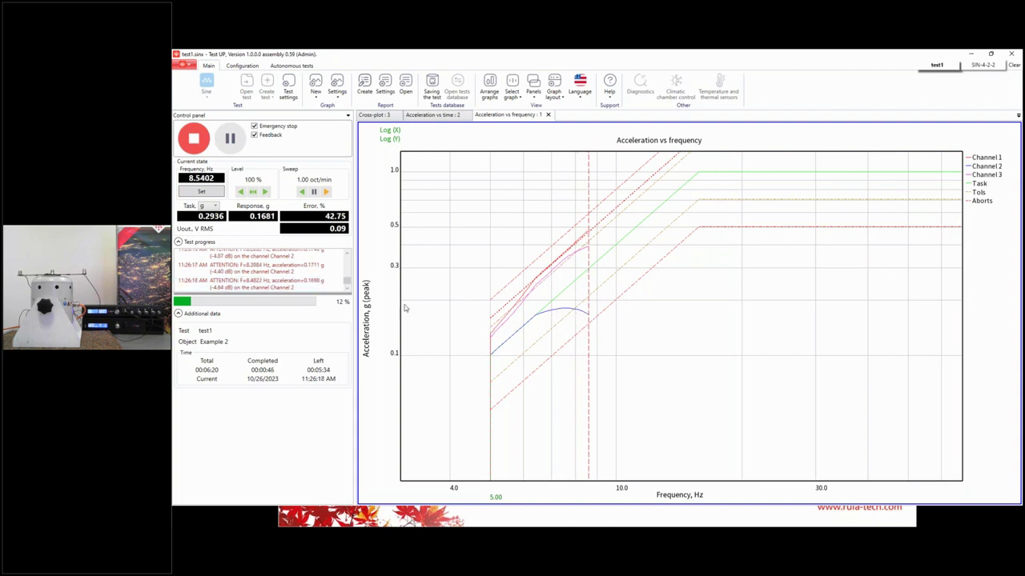
pyautogui.scroll(-2, 577, 306)
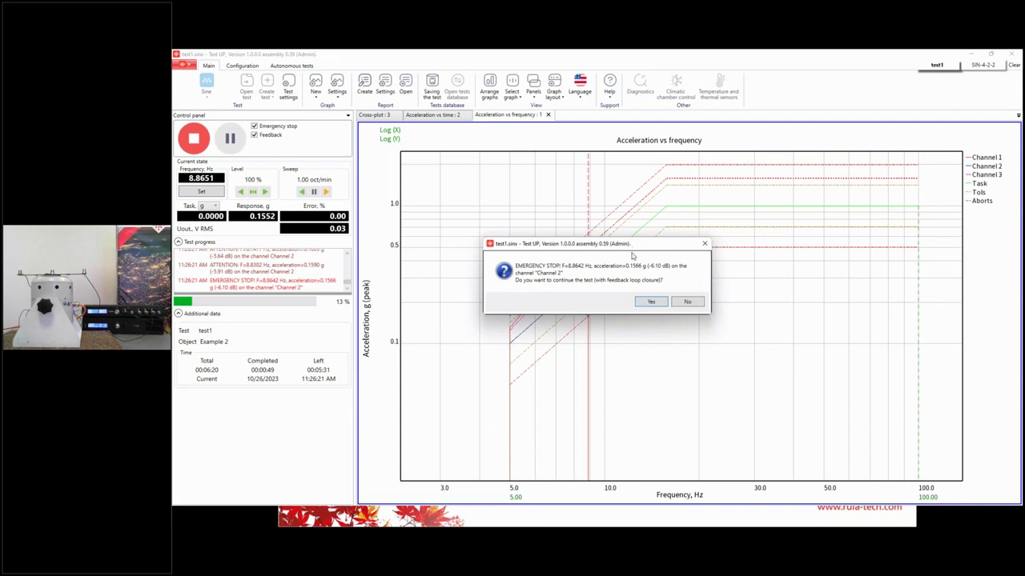
# Move the EMERGENCY STOP message aside and answer No to continuing the test
pyautogui.moveTo(631, 252); pyautogui.dragTo(645, 352)
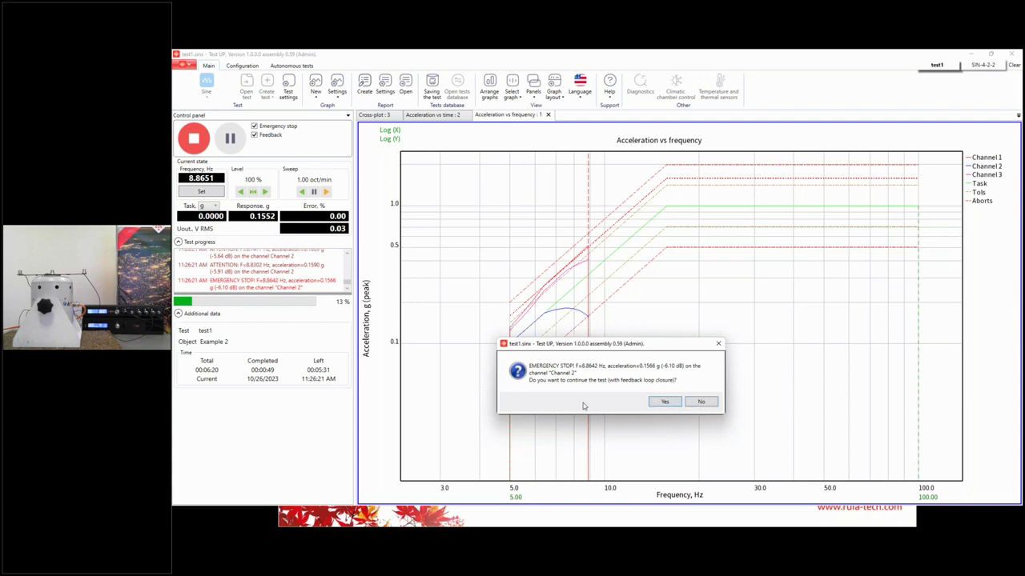
pyautogui.click(702, 402)
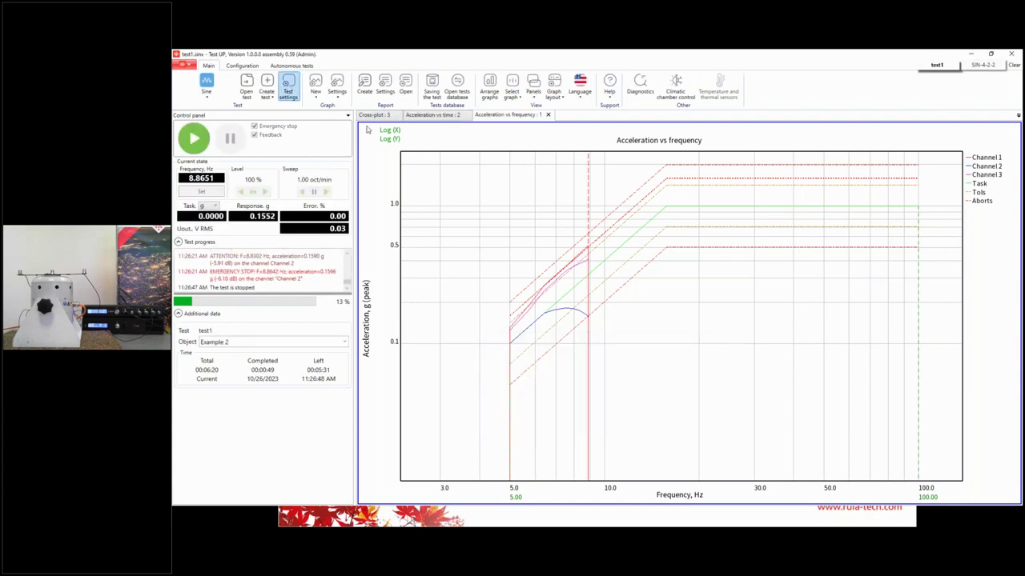
# Enable 'Disable lower abort while in notch (upper) mode' in Notch limits and save, accepting no resume
pyautogui.click(288, 86)
pyautogui.click(486, 258)
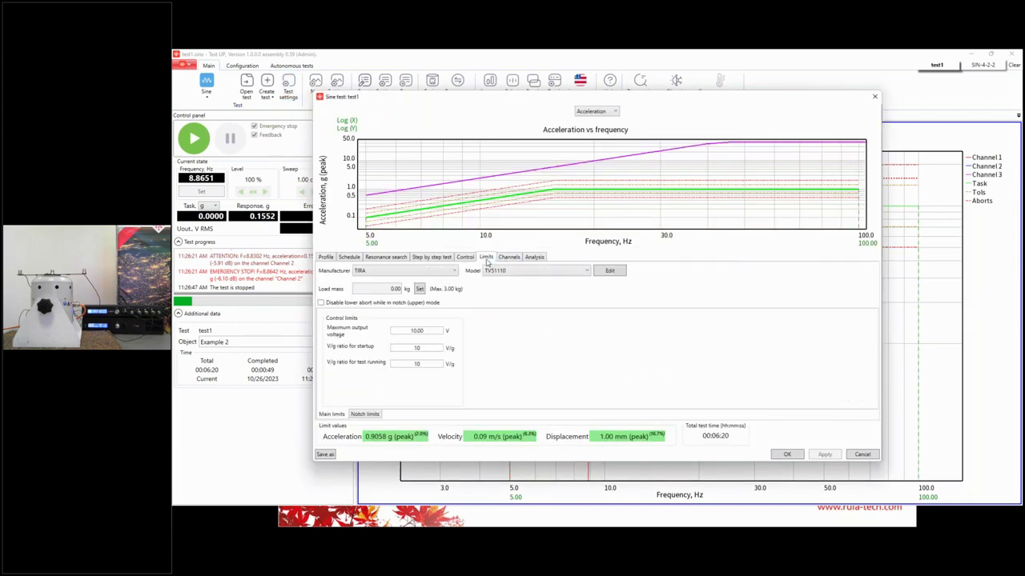
pyautogui.click(364, 414)
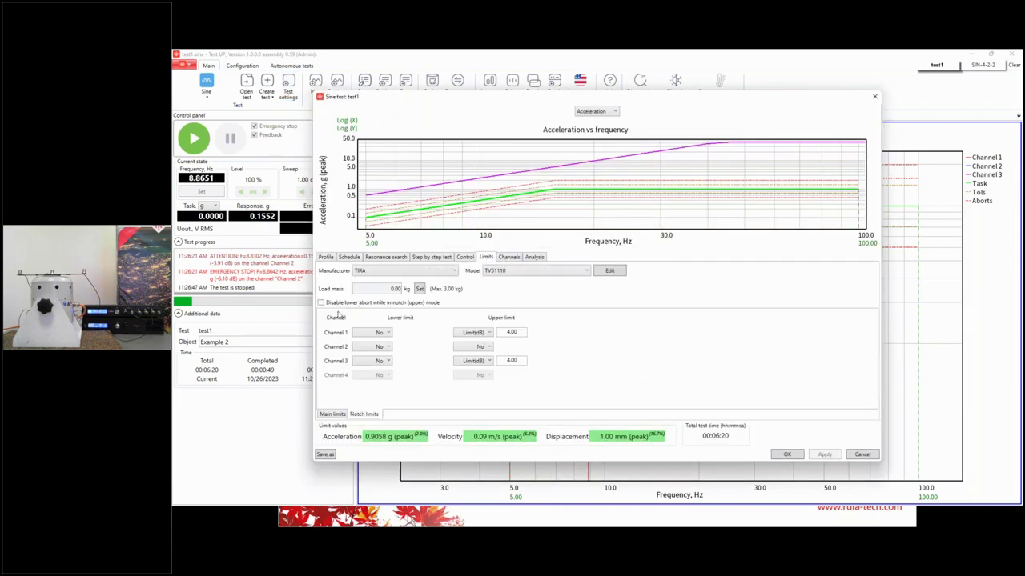
pyautogui.click(370, 304)
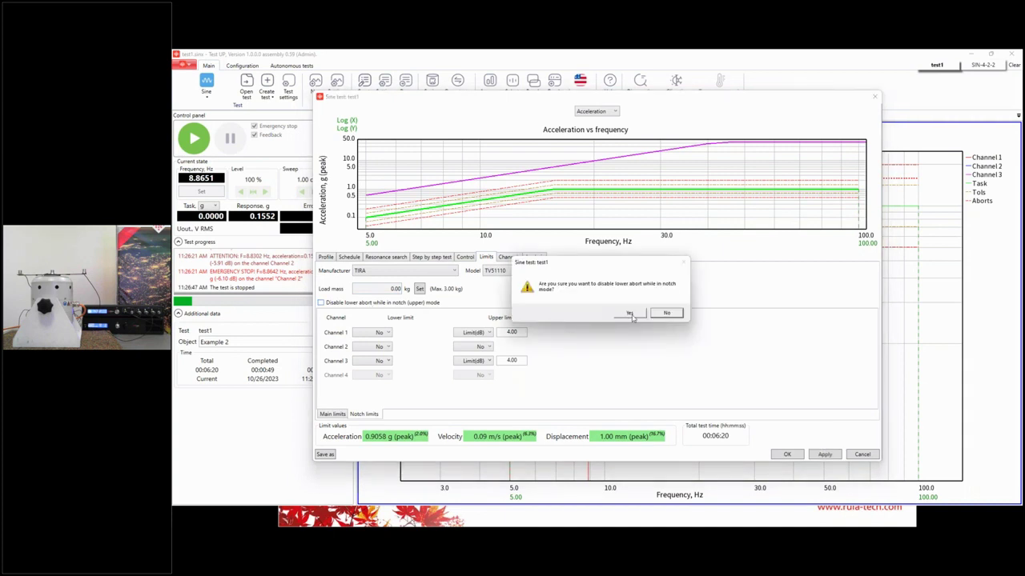
pyautogui.click(632, 314)
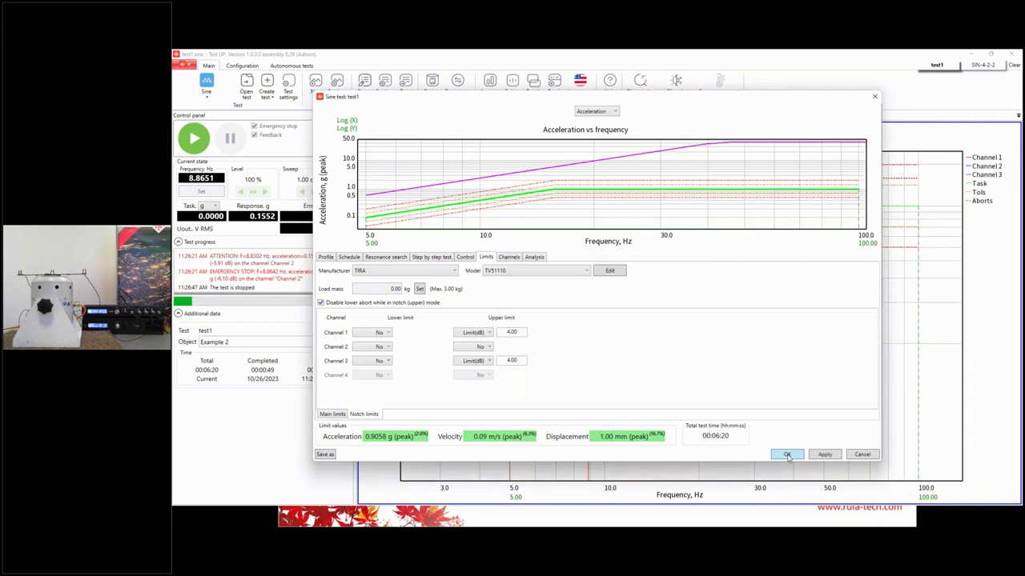
pyautogui.click(787, 454)
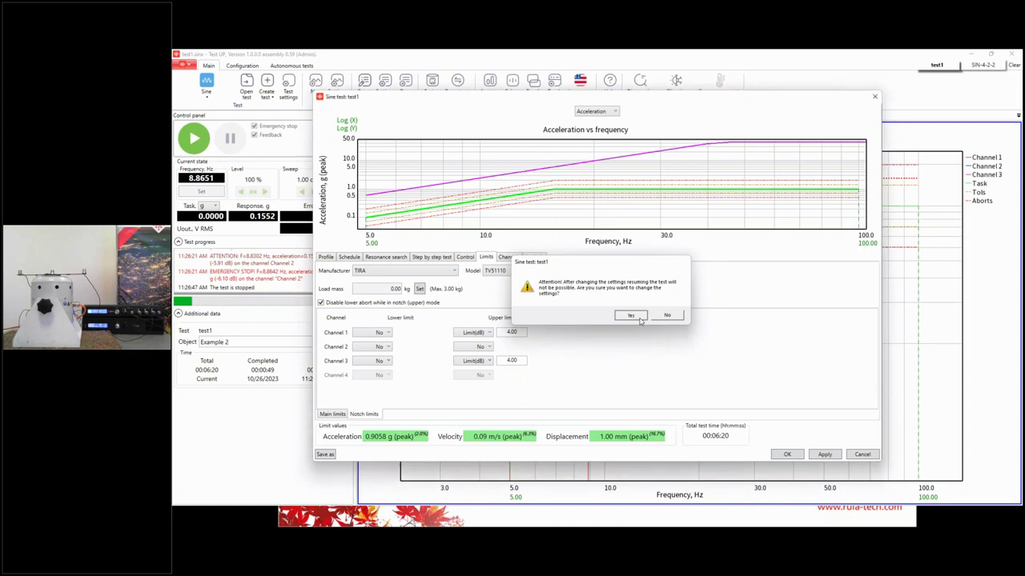
pyautogui.click(631, 316)
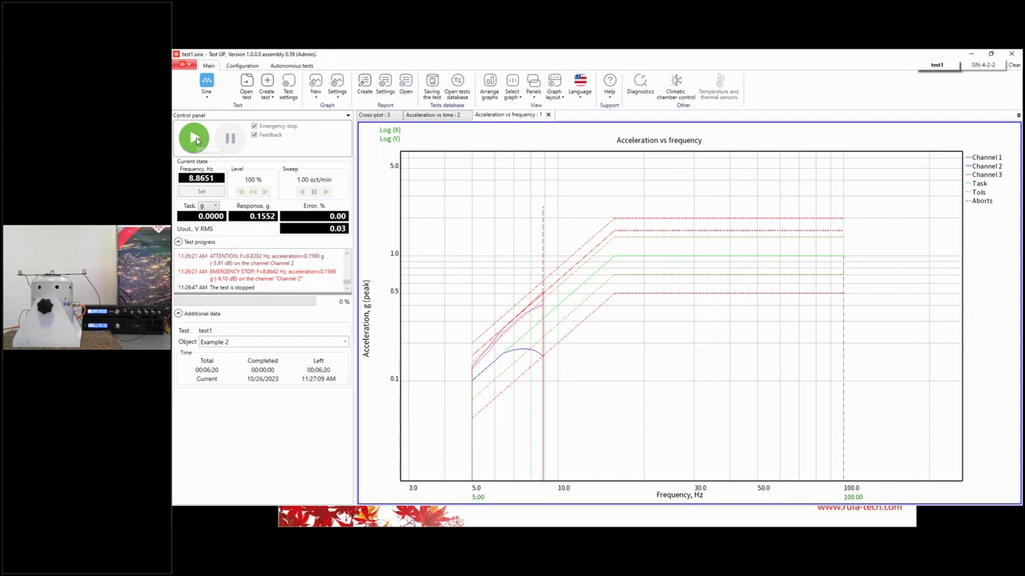
# Restart the test and autoscale the acceleration vs time graph
pyautogui.click(194, 139)
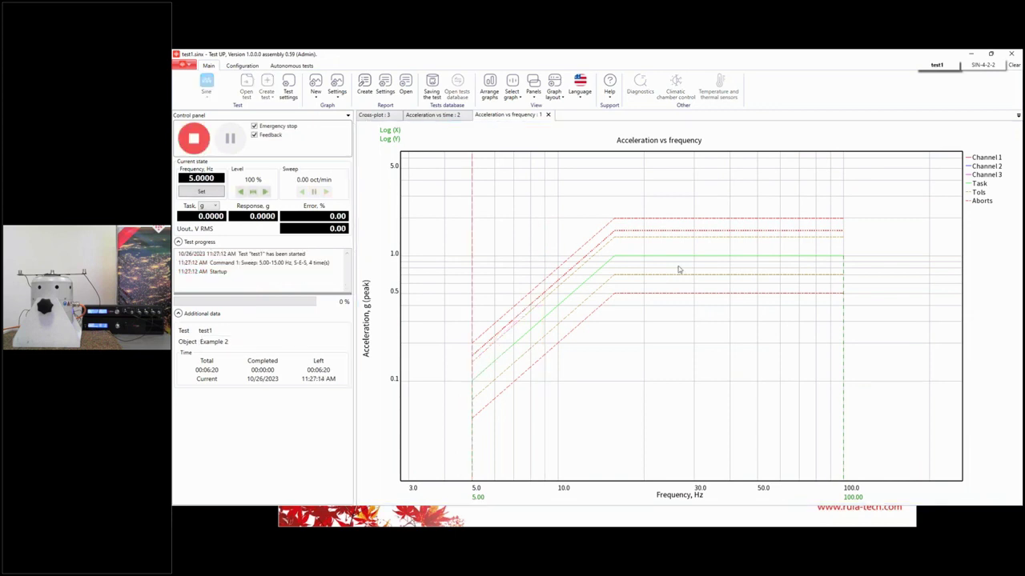
pyautogui.click(436, 116)
pyautogui.rightClick(566, 239)
pyautogui.click(580, 241)
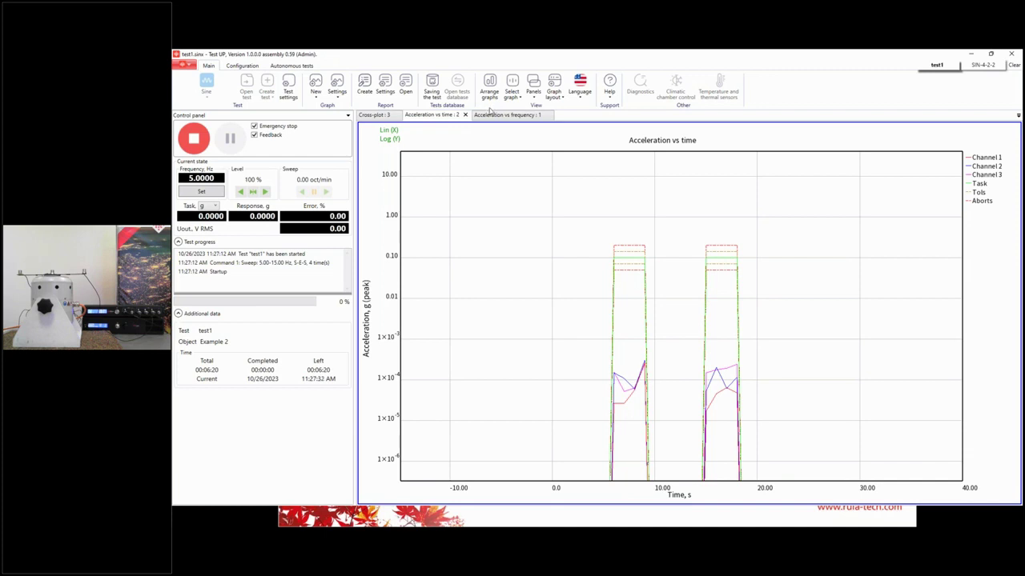
# Zoom and autoscale the acceleration vs frequency graph back to 5–100 Hz
pyautogui.click(503, 117)
pyautogui.scroll(-3, 541, 275)
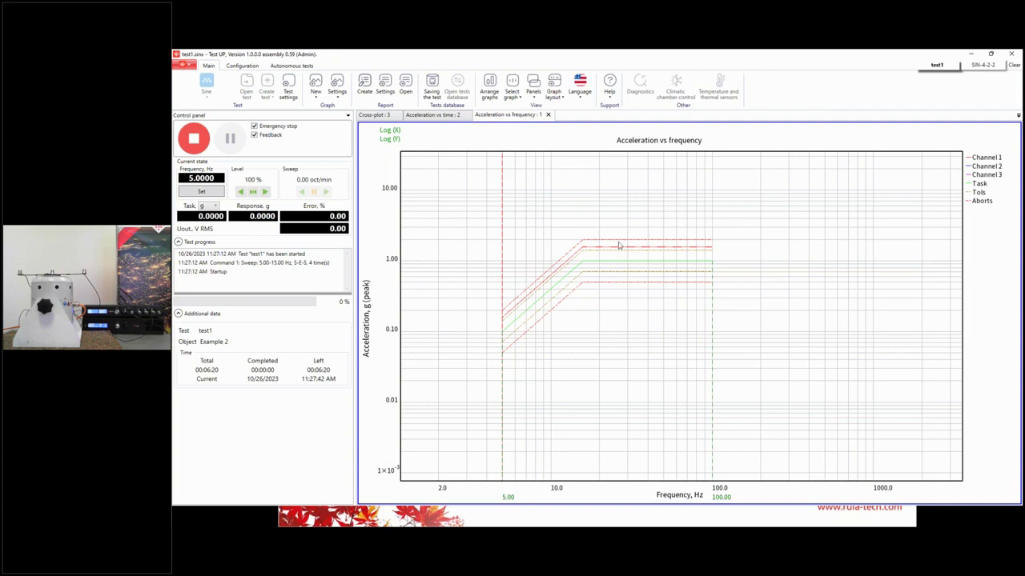
pyautogui.scroll(-2, 623, 254)
pyautogui.rightClick(636, 259)
pyautogui.click(647, 266)
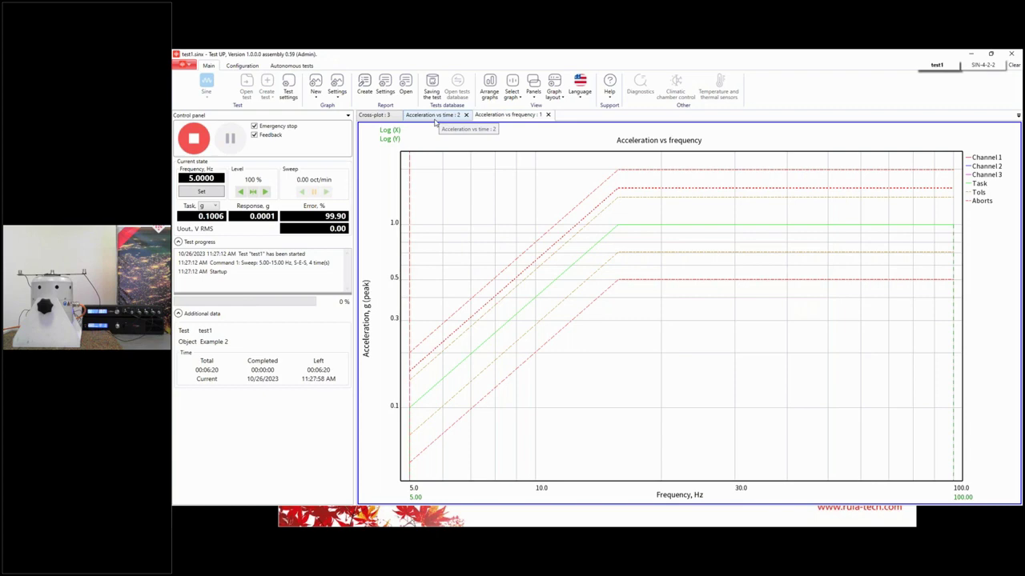
# Restart test1 at 5 Hz and autoscale the time graph to its recorded data
pyautogui.click(193, 138)
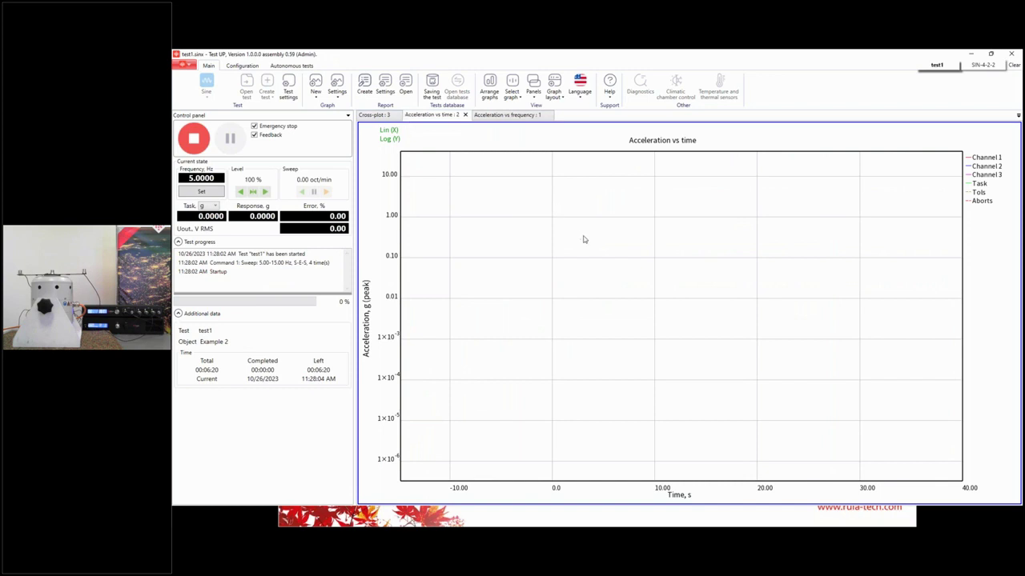
pyautogui.scroll(-5, 583, 239)
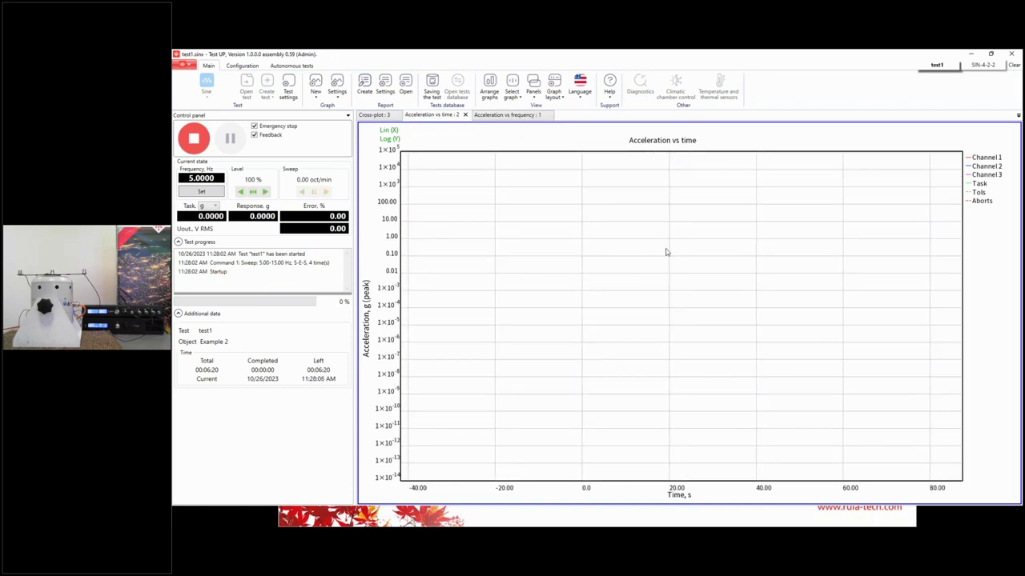
pyautogui.rightClick(679, 258)
pyautogui.click(693, 264)
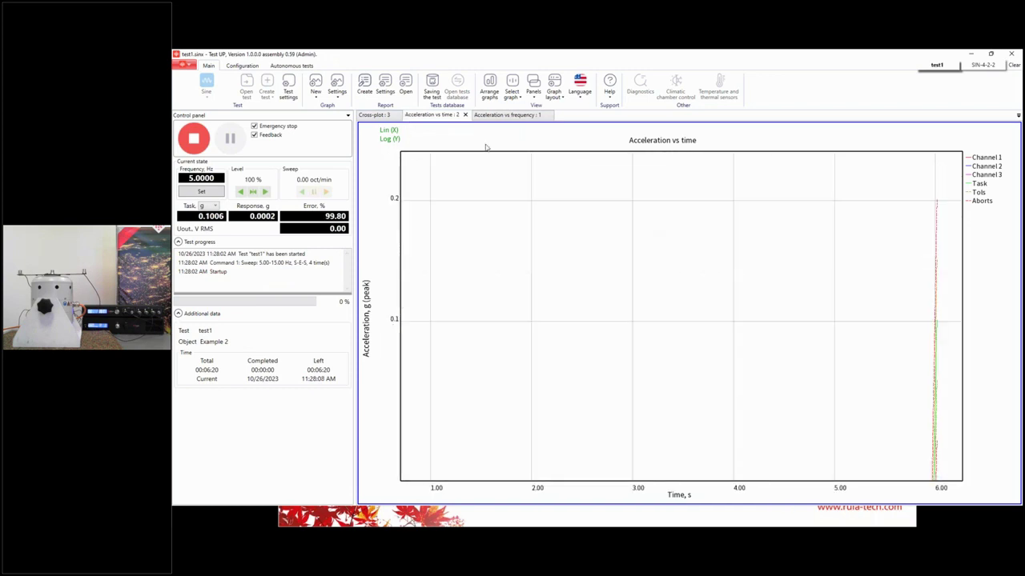
# Return to the acceleration vs frequency graph and open the New graph-type list
pyautogui.click(493, 116)
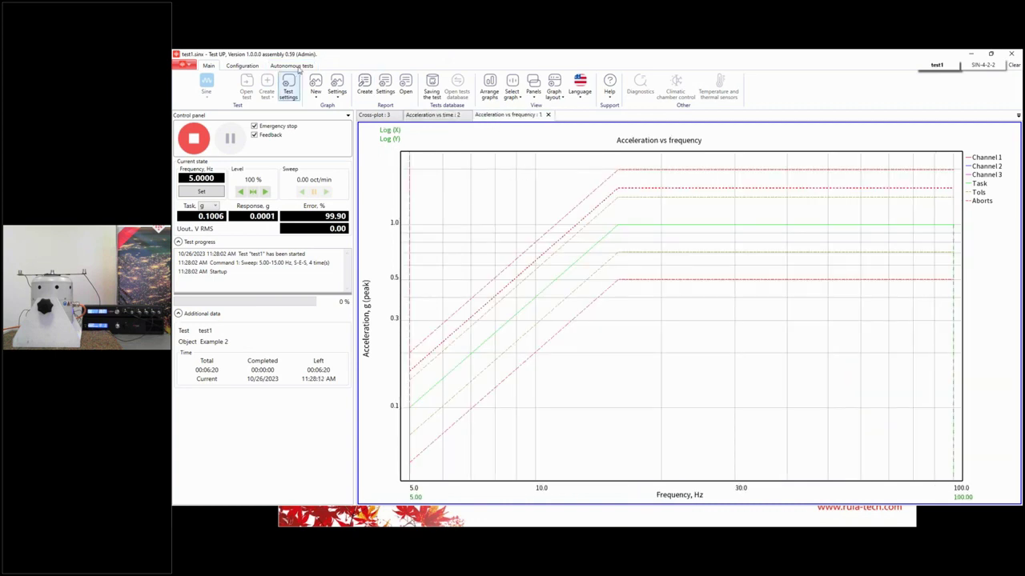
pyautogui.click(315, 86)
pyautogui.scroll(-1, 348, 480)
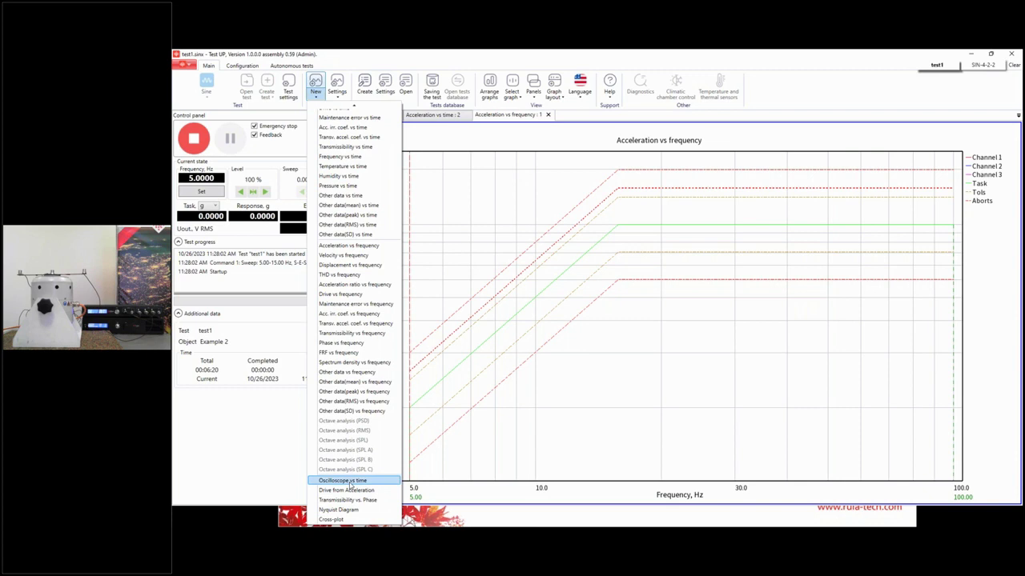
# Add an Oscilloscope vs time graph, then go back to the Acceleration vs frequency : 1 tab
pyautogui.click(350, 480)
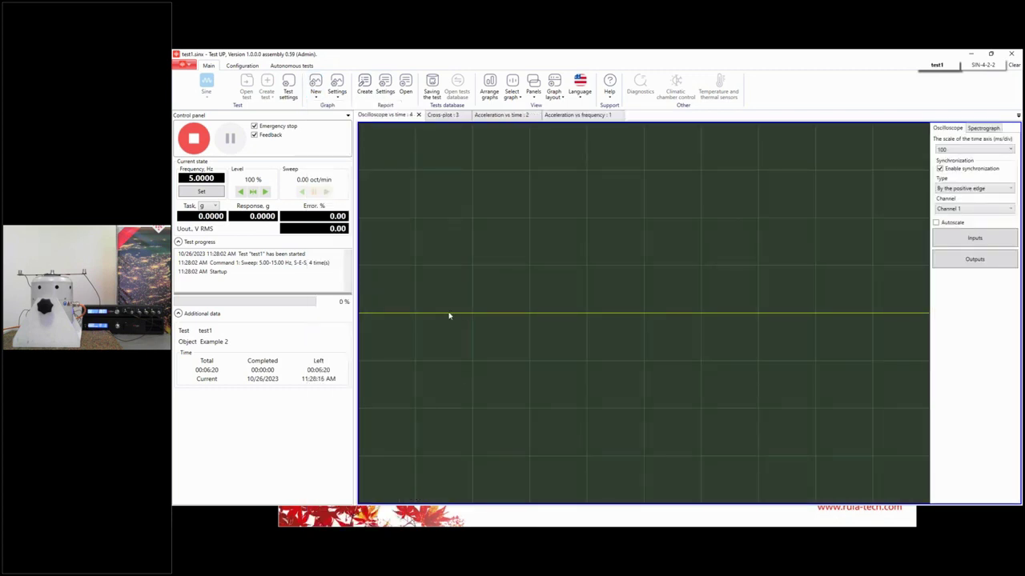
pyautogui.click(560, 115)
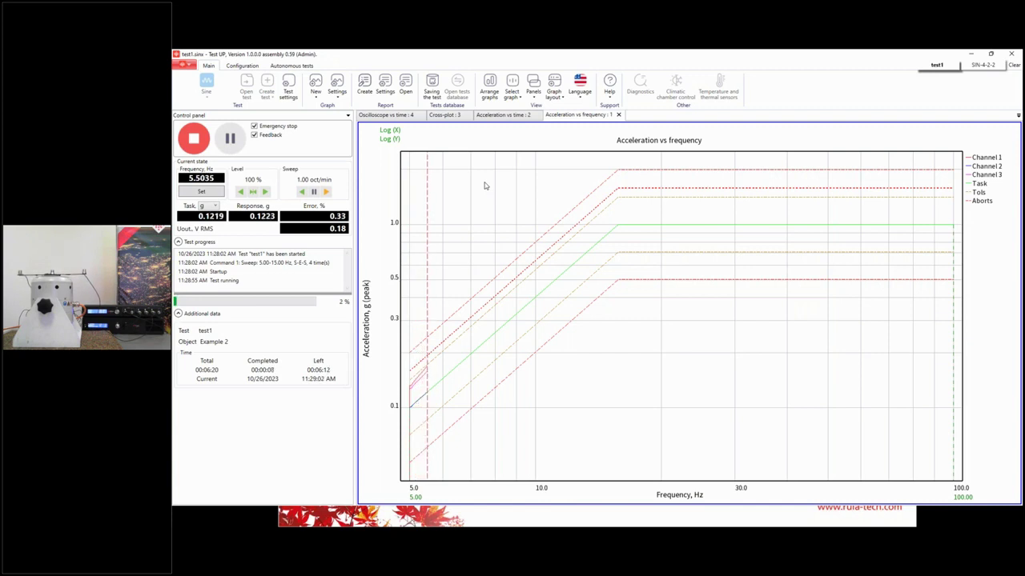
# Zoom out the acceleration graph and autoscale it back to 5–100 Hz
pyautogui.scroll(-2, 445, 376)
pyautogui.rightClick(448, 373)
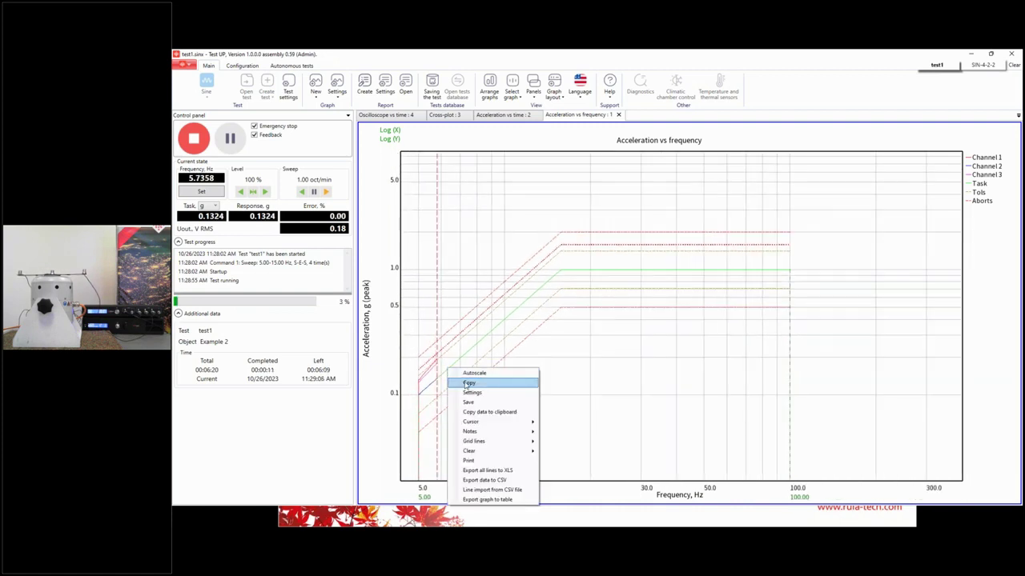
pyautogui.click(453, 379)
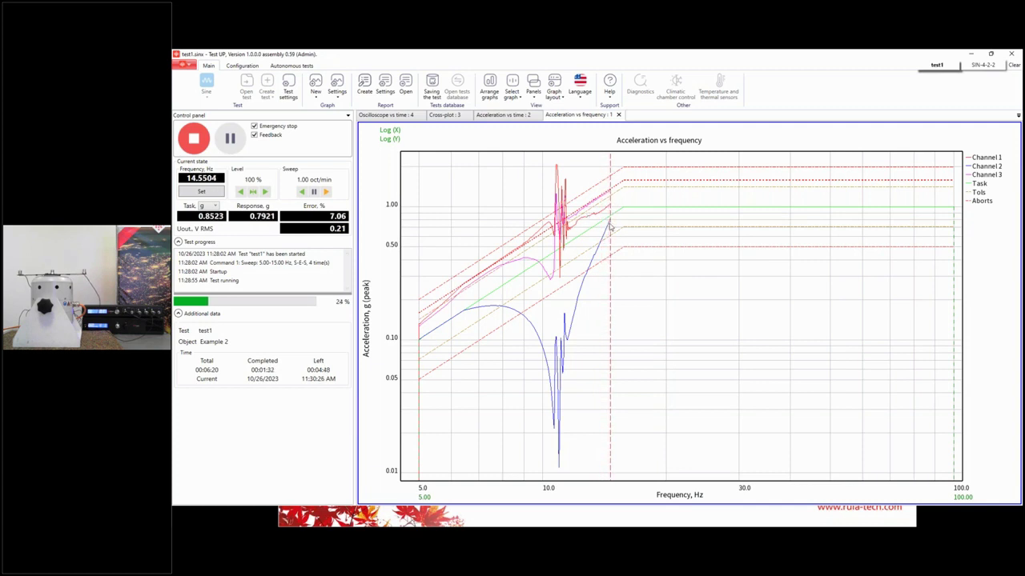
# Zoom in and out on the acceleration-vs-frequency graph around the 10 Hz resonance
pyautogui.scroll(2, 615, 222)
pyautogui.scroll(1, 617, 217)
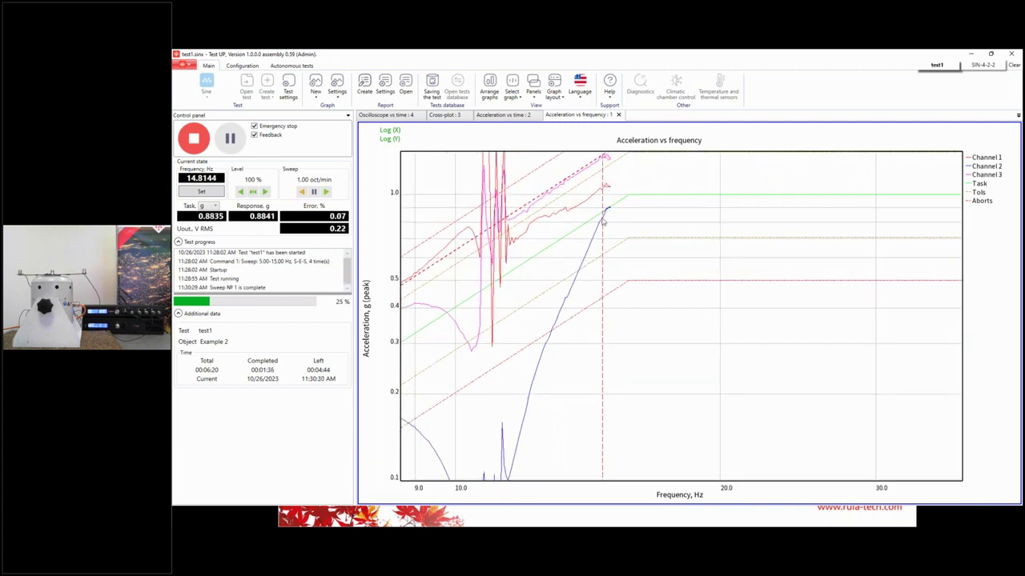
pyautogui.scroll(-1, 600, 214)
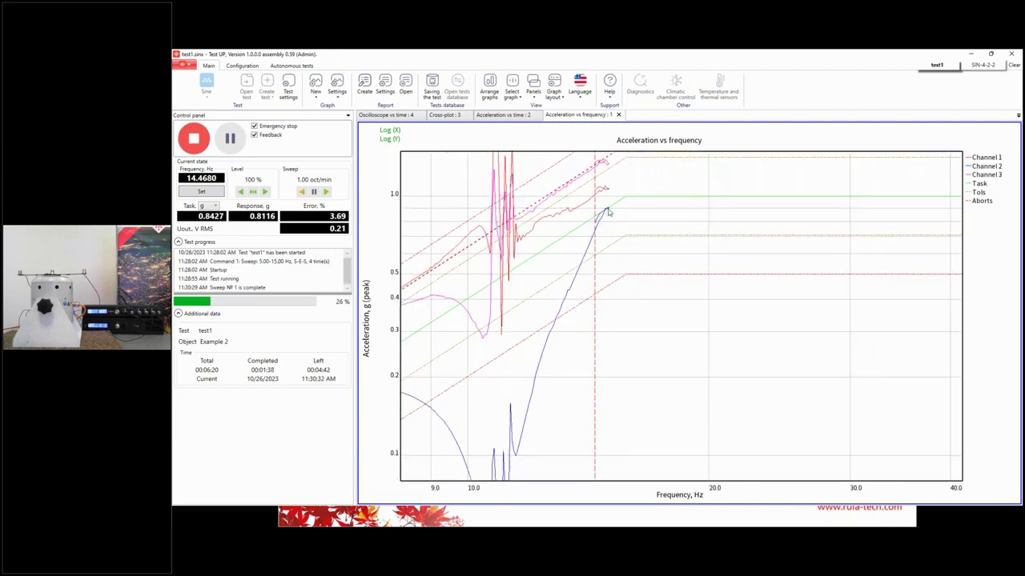
pyautogui.scroll(-2, 605, 213)
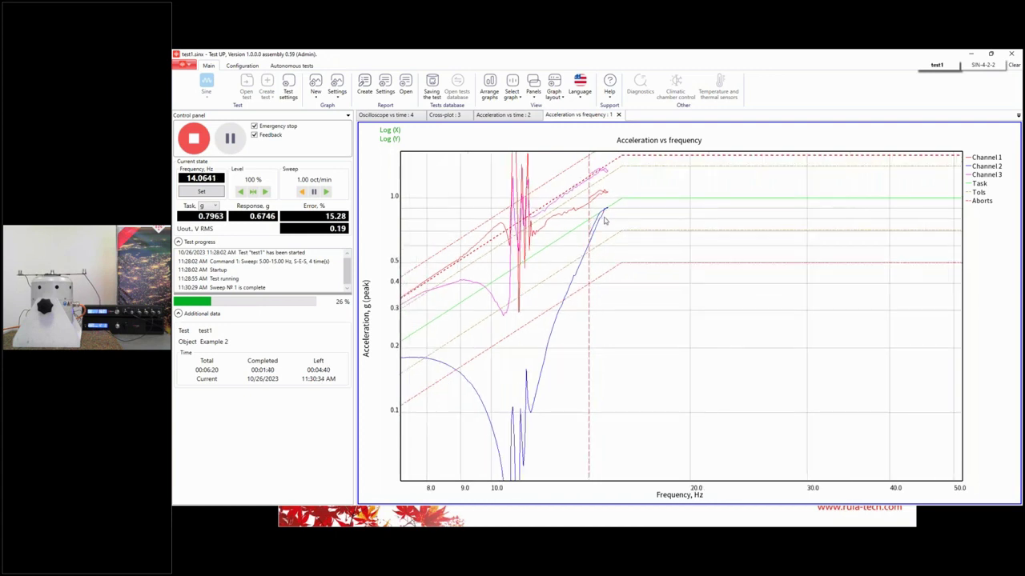
pyautogui.scroll(-1, 579, 230)
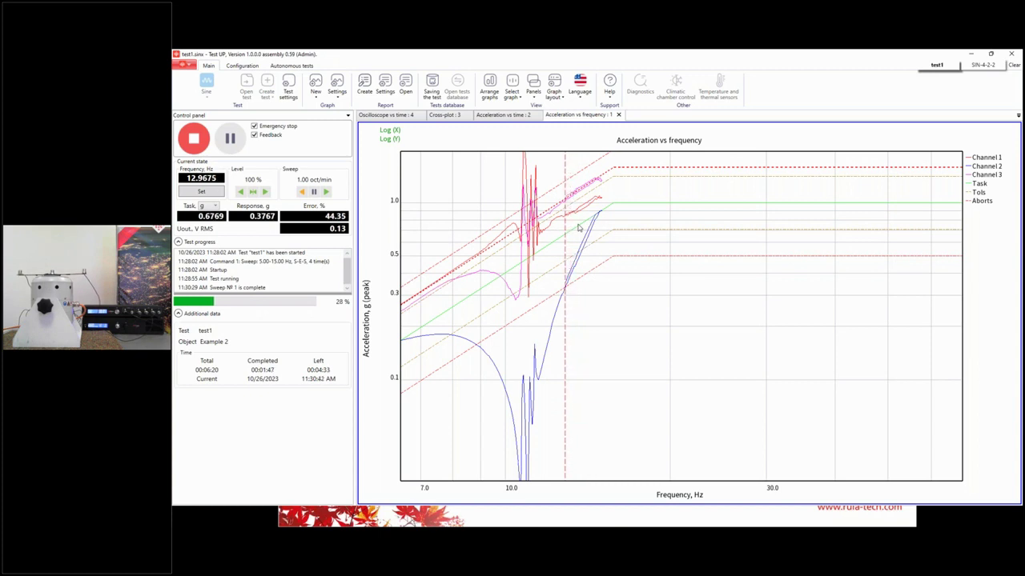
pyautogui.scroll(-2, 583, 256)
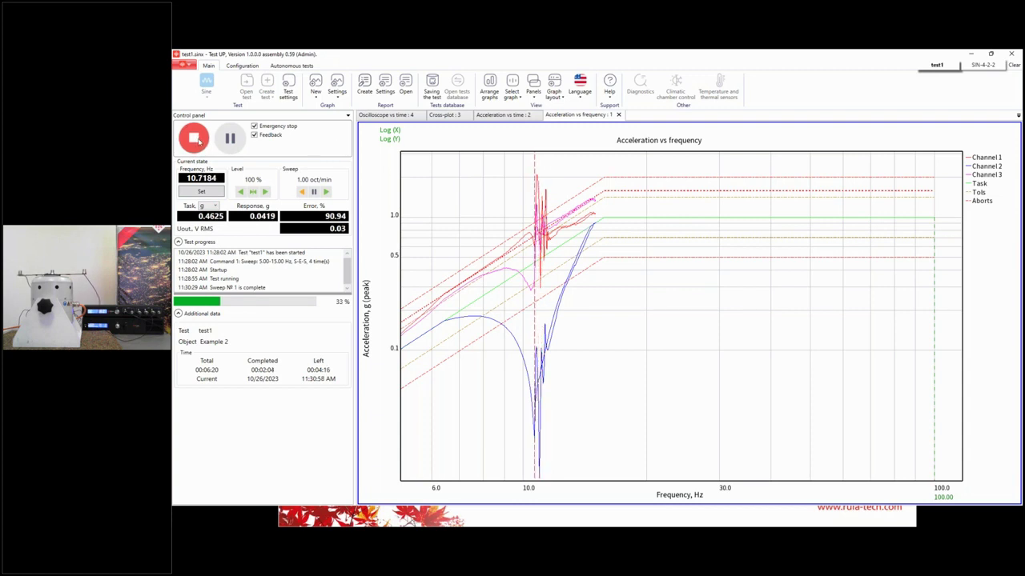
# Stop the running sine test and switch to Random testing, loading rnd_21_dynamic_range
pyautogui.click(199, 141)
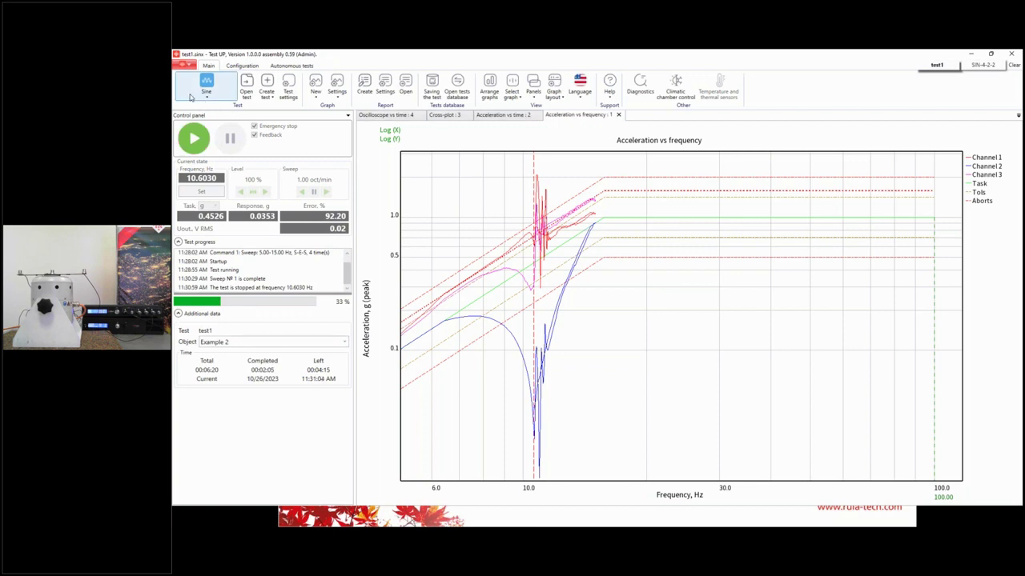
pyautogui.click(222, 96)
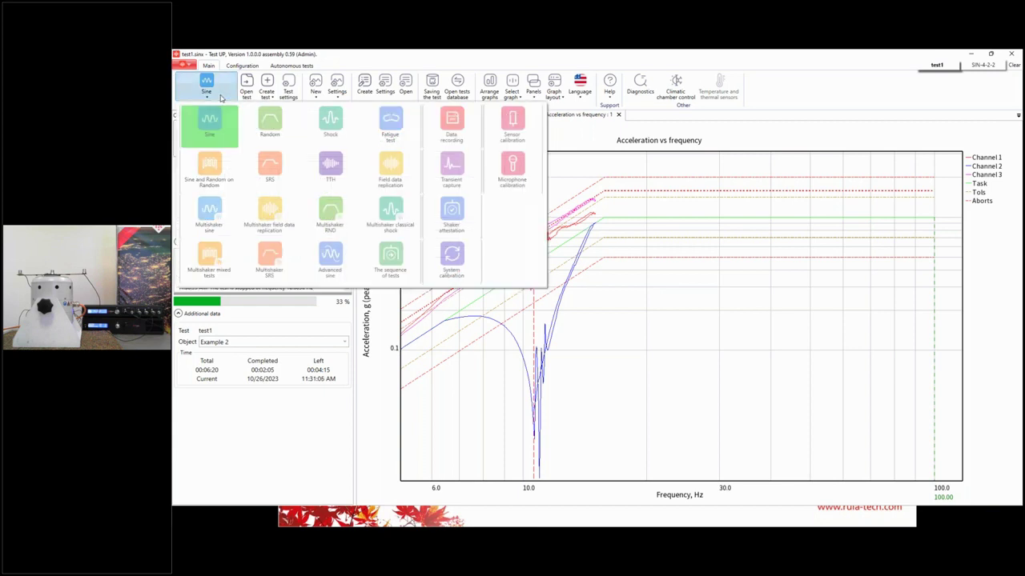
pyautogui.click(270, 124)
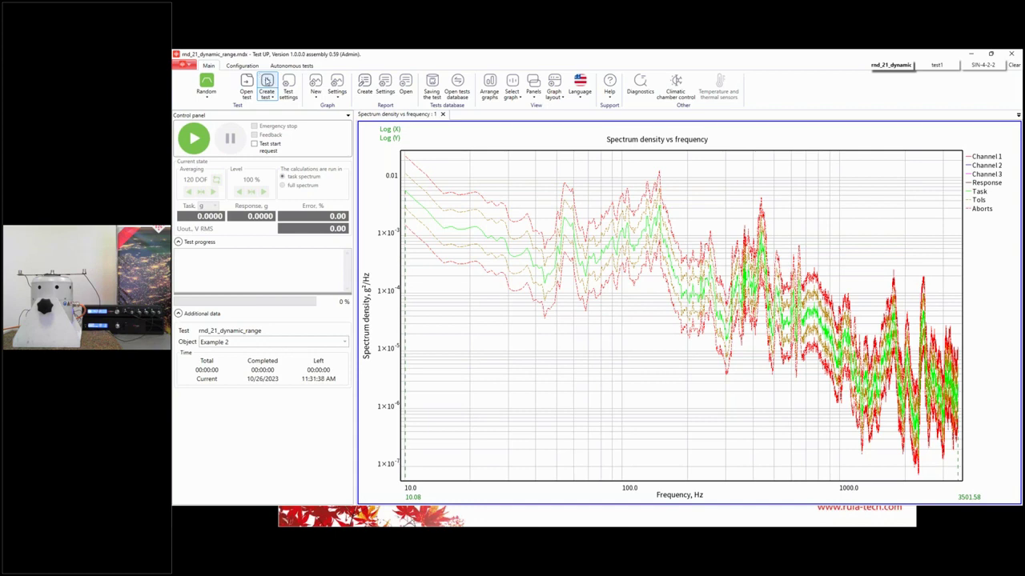
# Create a new random profile from 10 to 200 Hz, recalculated for 0.5 g RMS
pyautogui.click(267, 81)
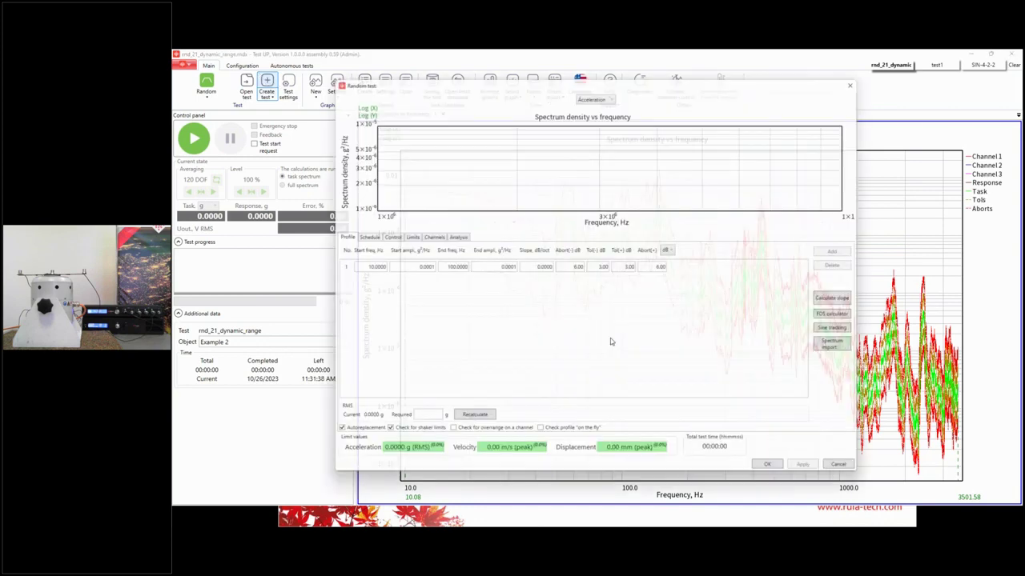
pyautogui.click(349, 267)
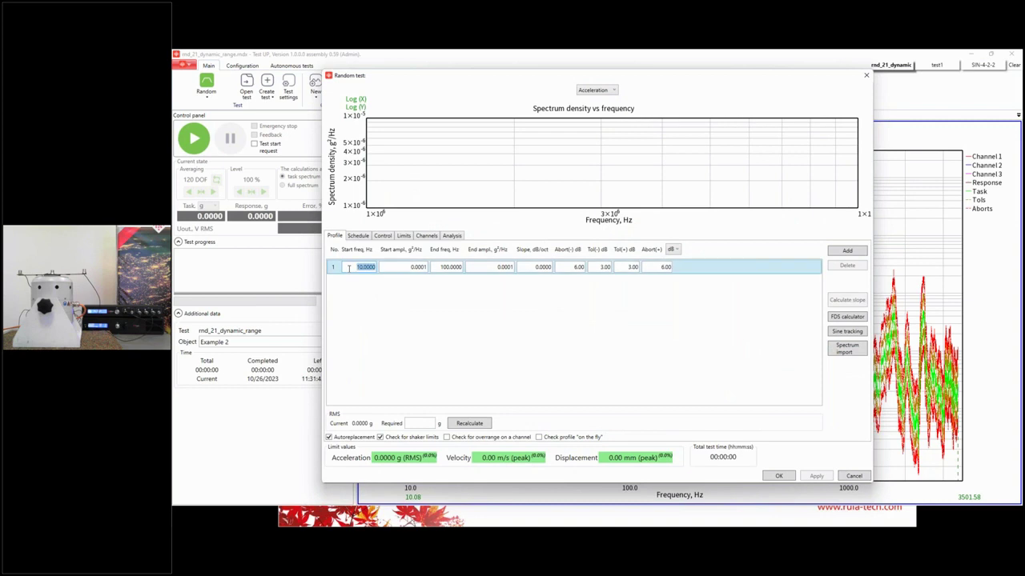
pyautogui.click(411, 279)
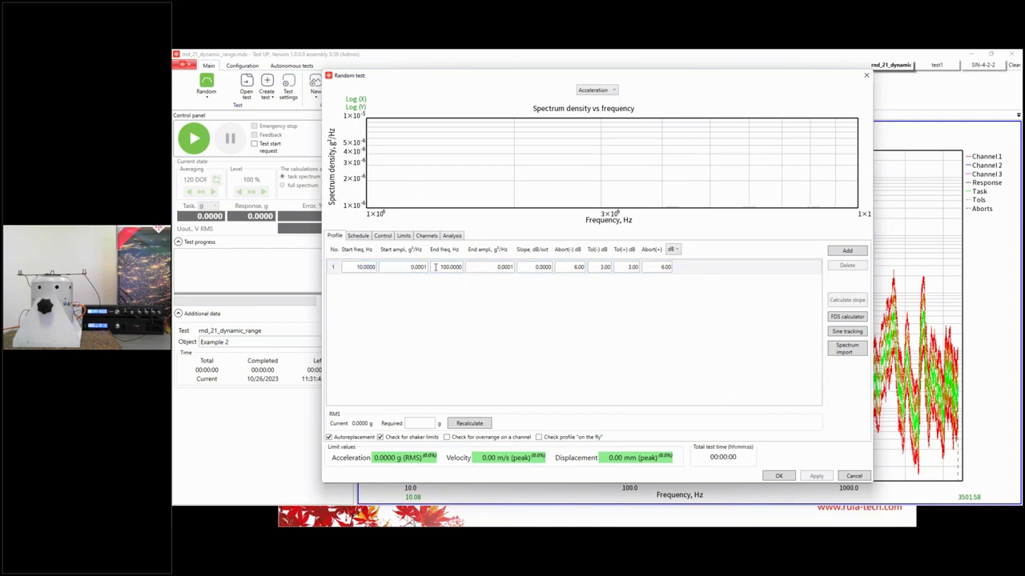
pyautogui.click(435, 267)
pyautogui.write('2')
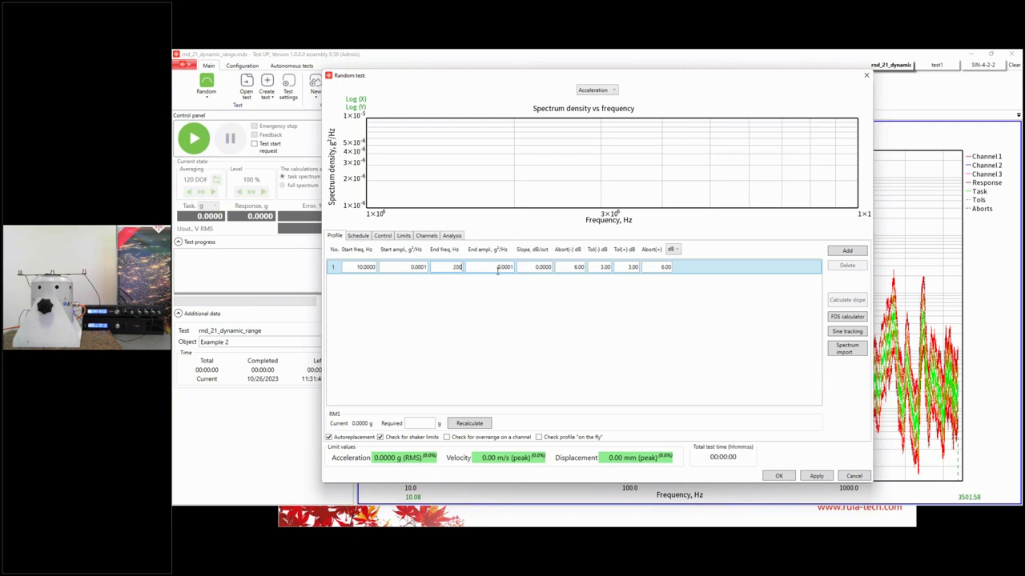
pyautogui.write('00')
pyautogui.click(437, 388)
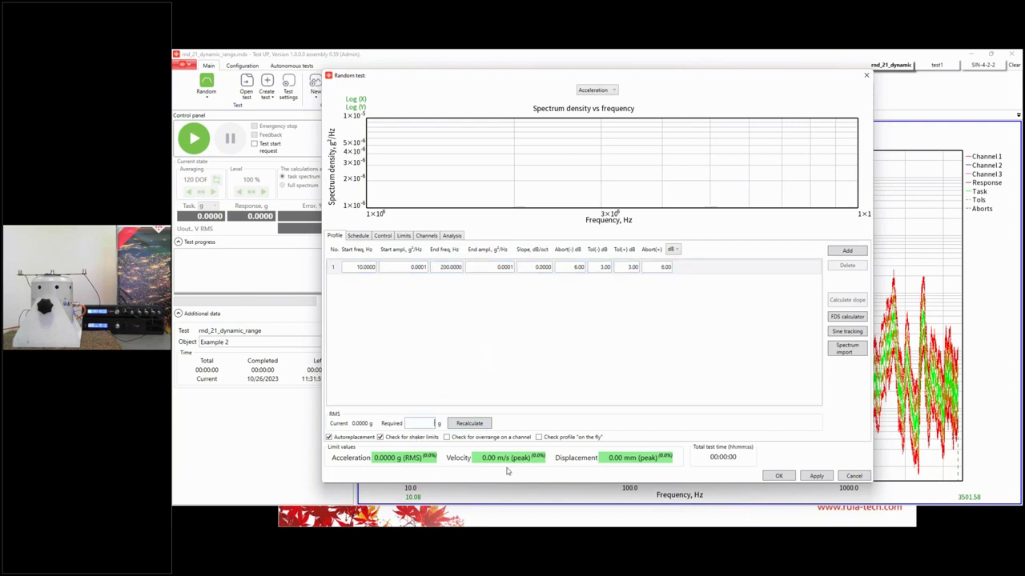
pyautogui.write('0.5')
pyautogui.click(469, 424)
pyautogui.click(668, 313)
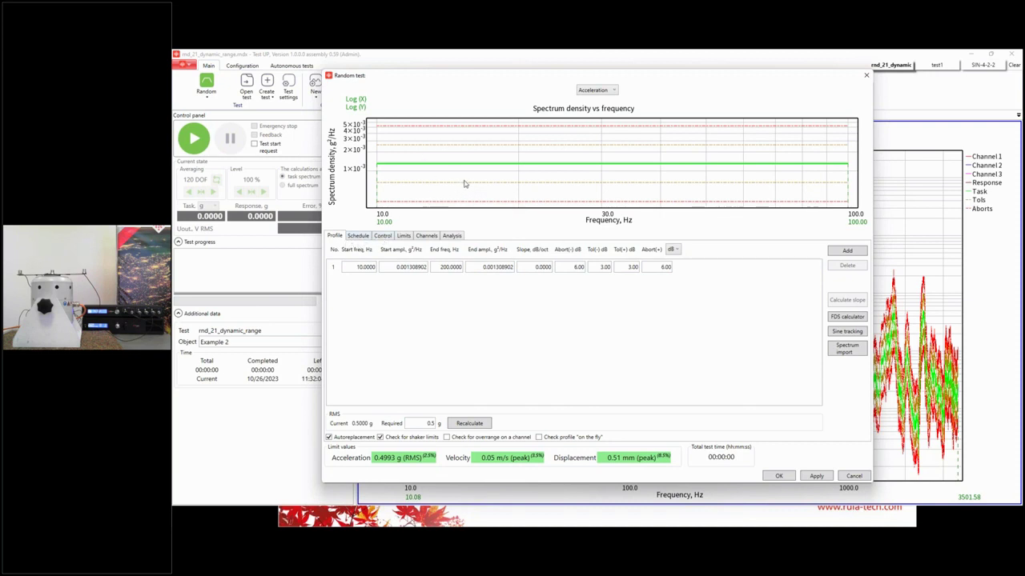
# Review the test schedule, limits and per-channel notch limit settings
pyautogui.click(358, 238)
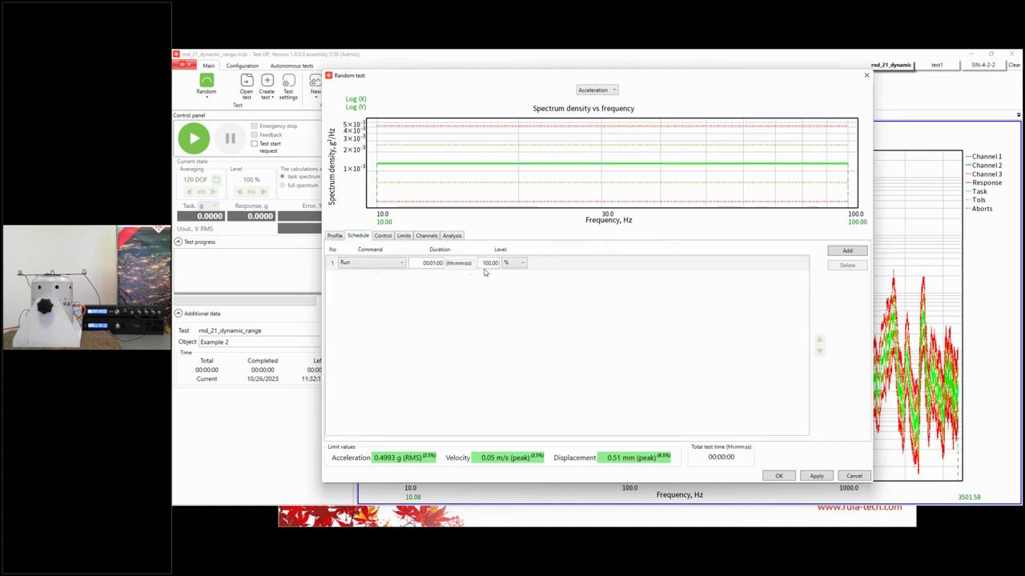
pyautogui.click(403, 236)
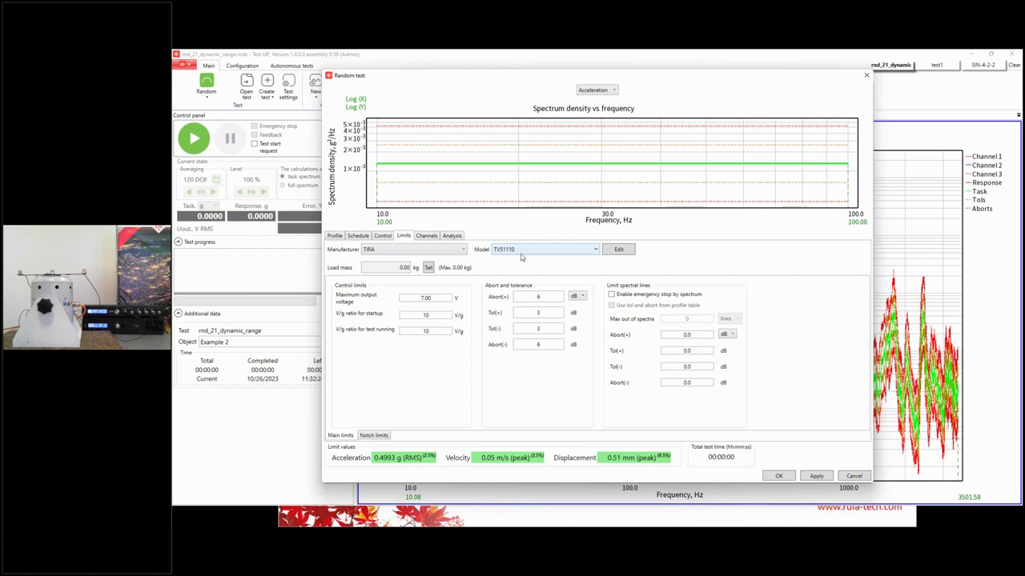
pyautogui.click(365, 436)
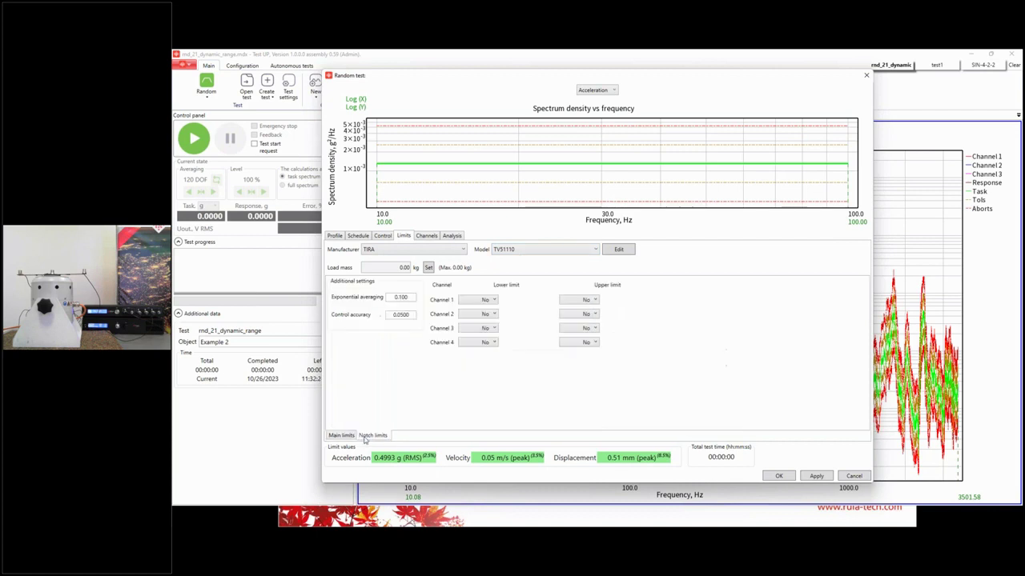
# Apply the webinar channel setup with Channels 1 and 2 as control and Channel 4 disabled
pyautogui.click(427, 238)
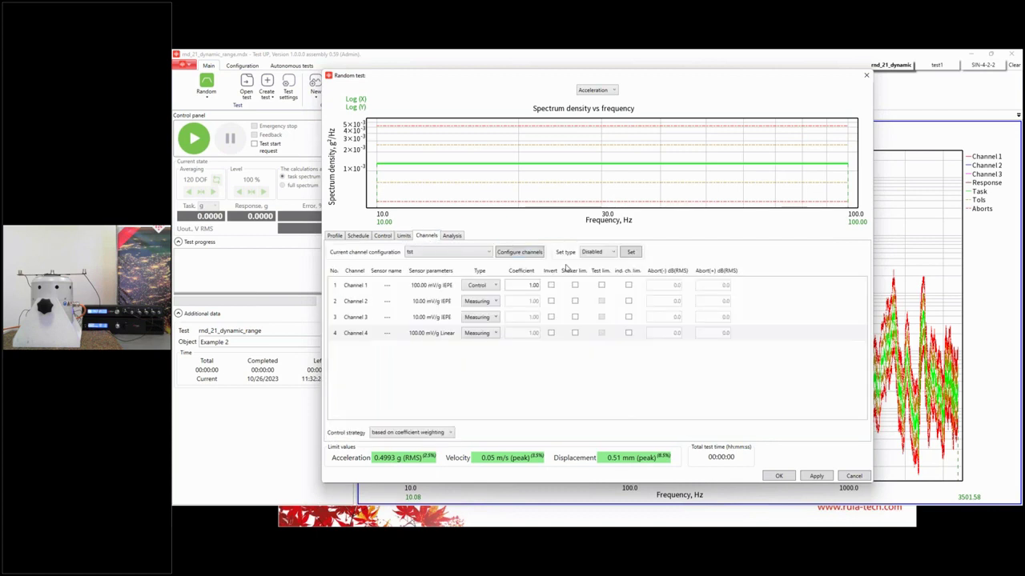
pyautogui.click(475, 253)
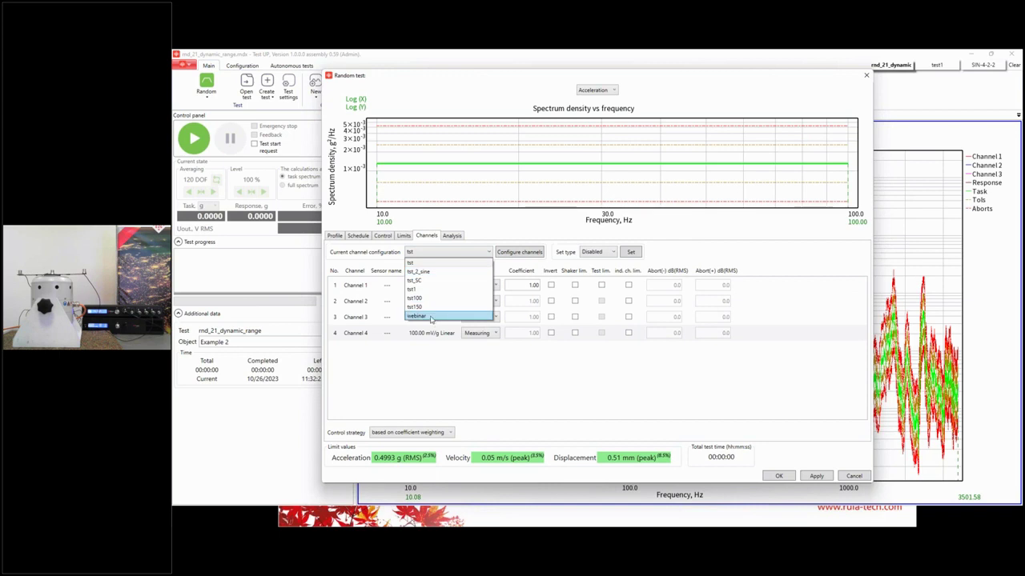
pyautogui.click(431, 317)
pyautogui.click(480, 285)
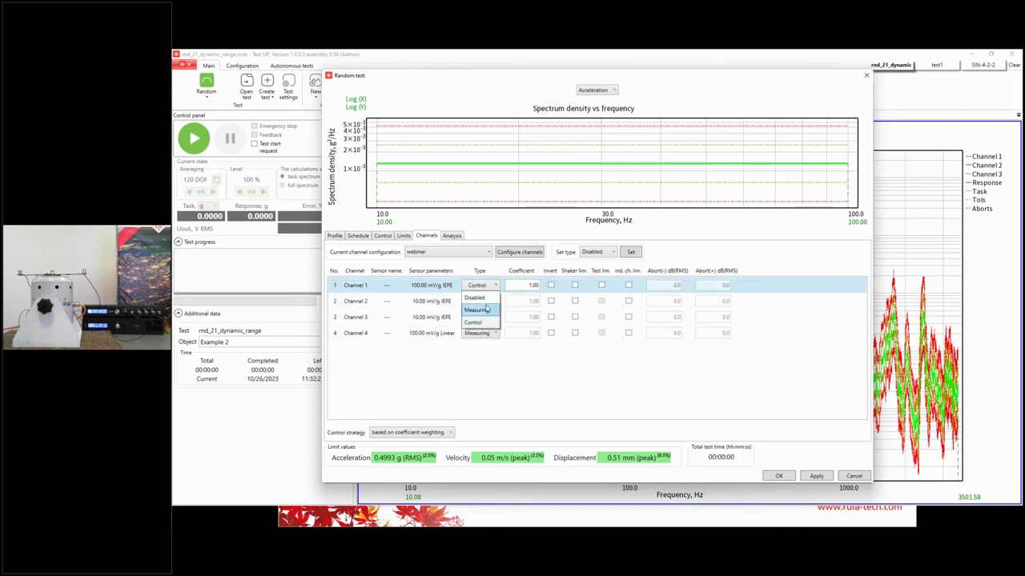
pyautogui.click(484, 321)
pyautogui.click(480, 304)
pyautogui.click(473, 339)
pyautogui.click(480, 333)
pyautogui.click(477, 345)
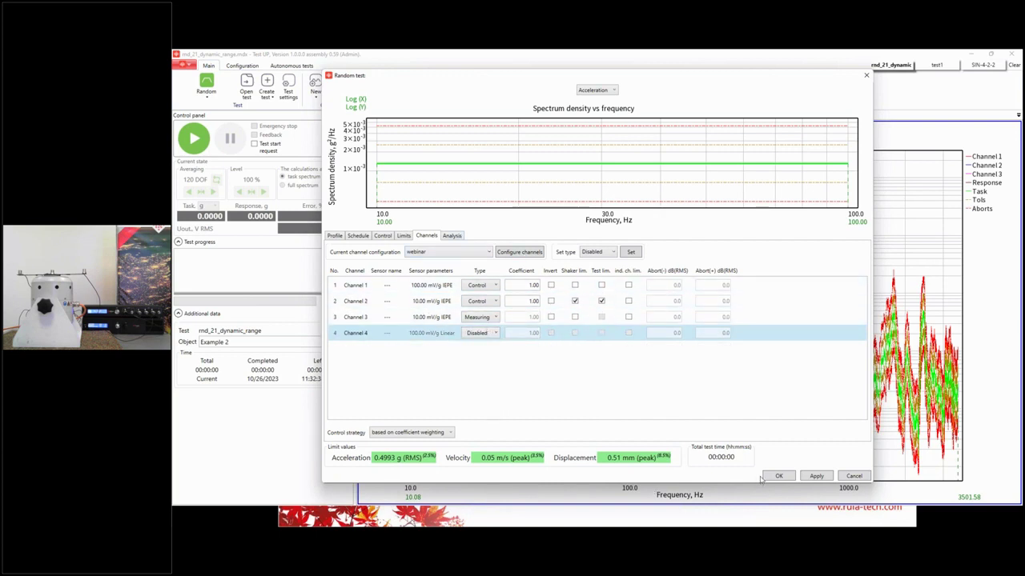
# Confirm the new random test with zero load mass, save it as 'test', and close the settings
pyautogui.click(815, 476)
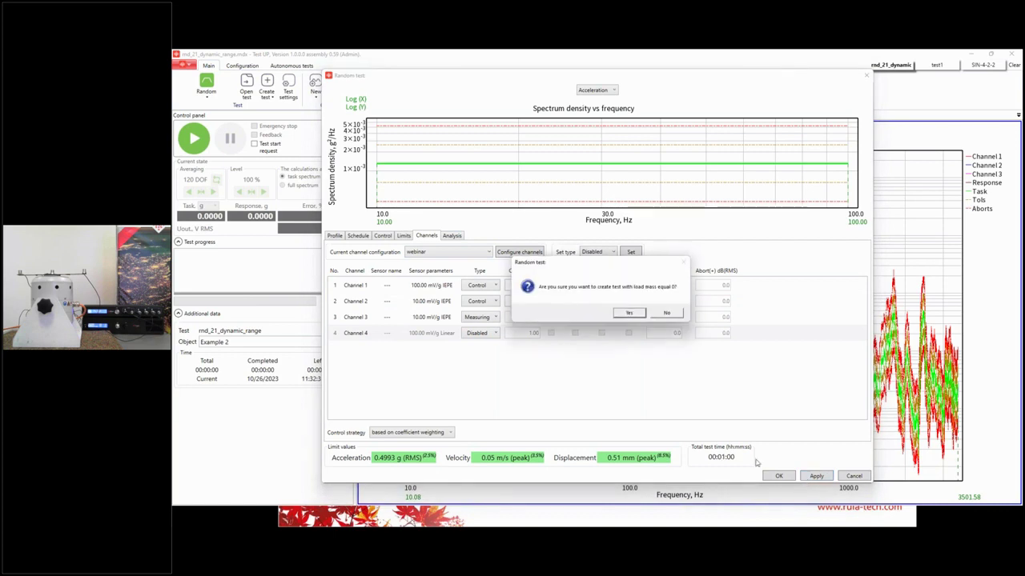
pyautogui.click(630, 313)
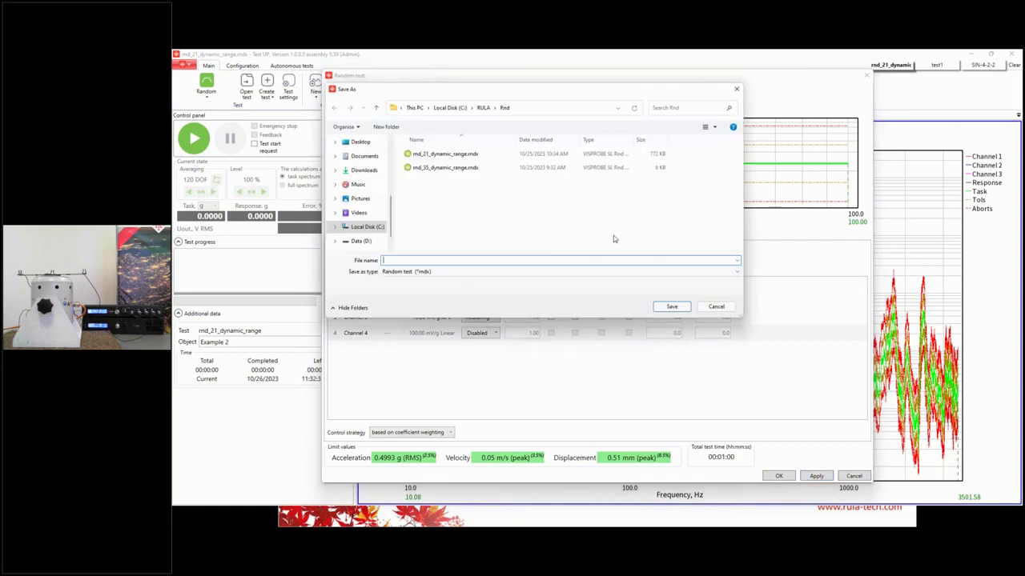
pyautogui.write('test')
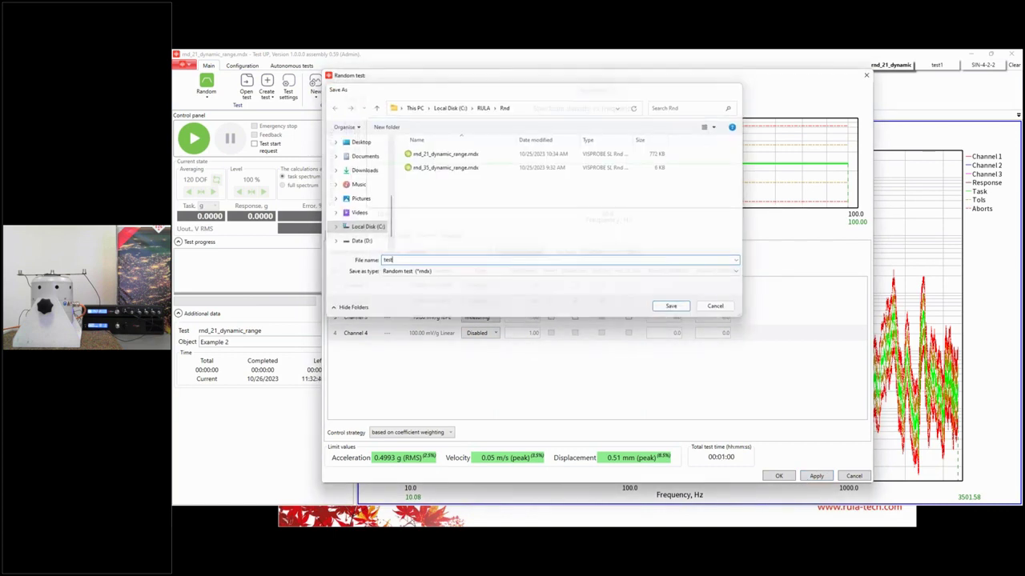
pyautogui.press('Return')
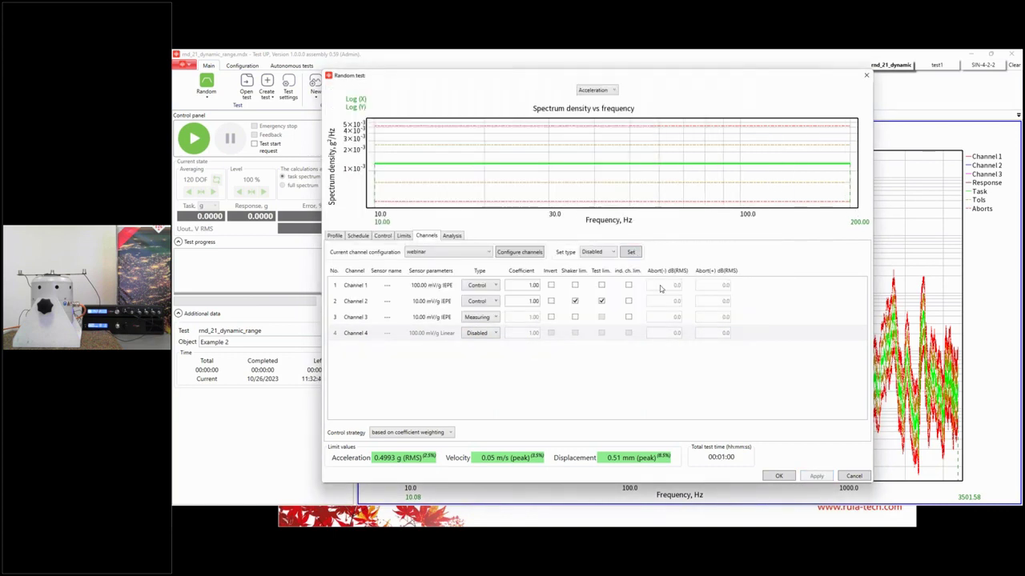
pyautogui.click(777, 477)
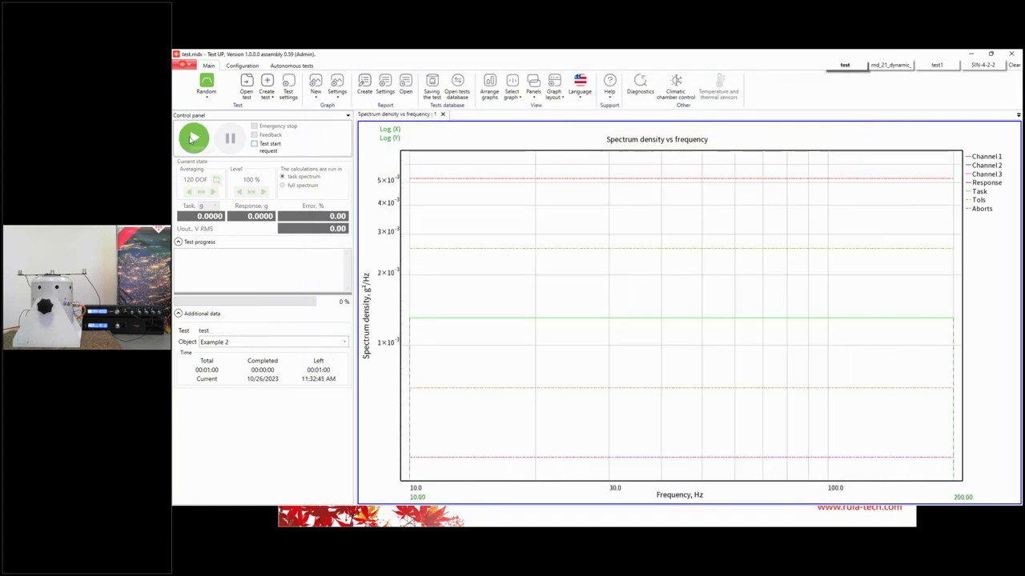
# Start running the new random test
pyautogui.click(193, 138)
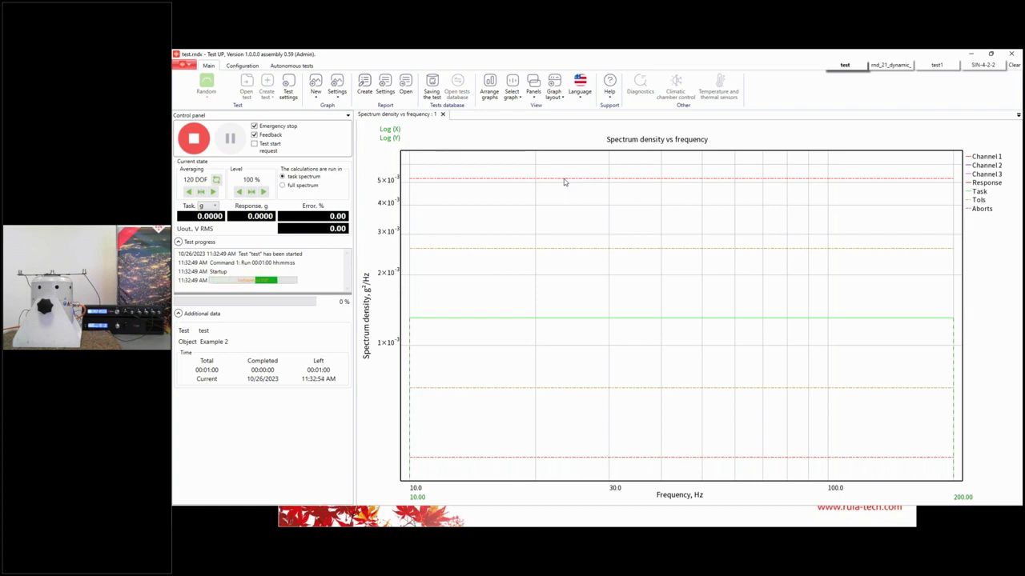
pyautogui.scroll(-3, 561, 252)
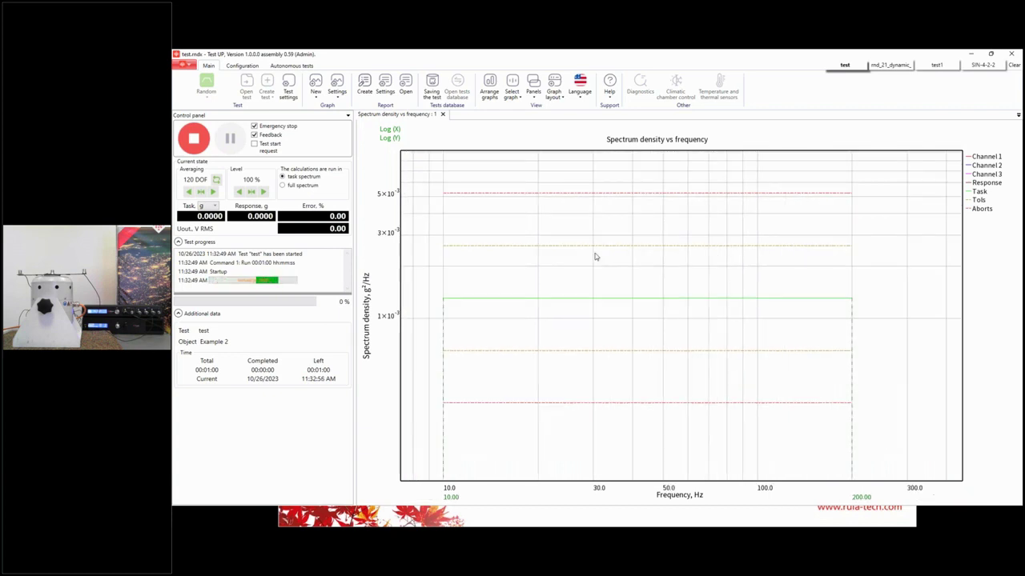
pyautogui.scroll(-1, 566, 256)
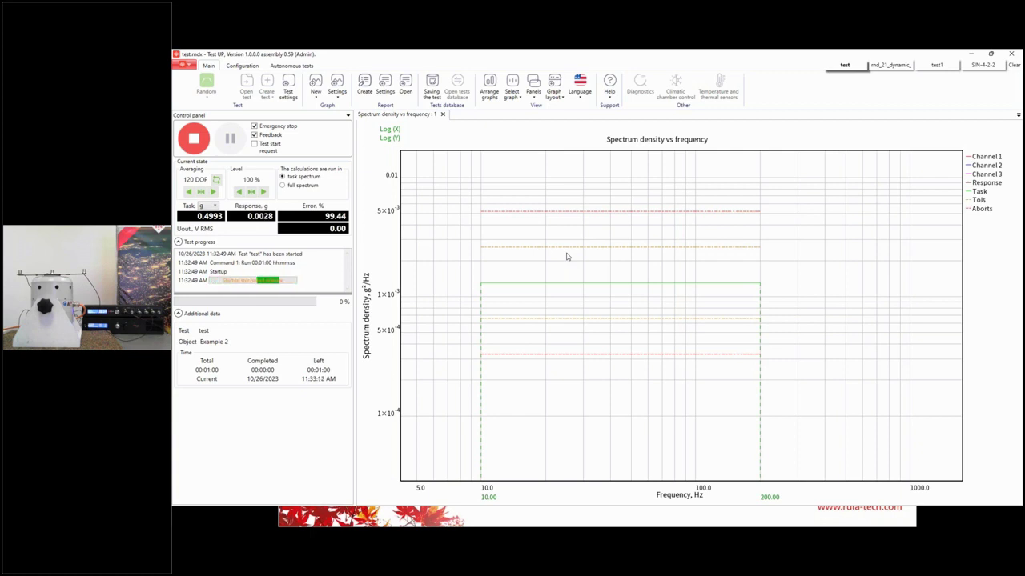
# Autoscale the live spectrum graph to fit the 10–200 Hz response traces
pyautogui.rightClick(596, 242)
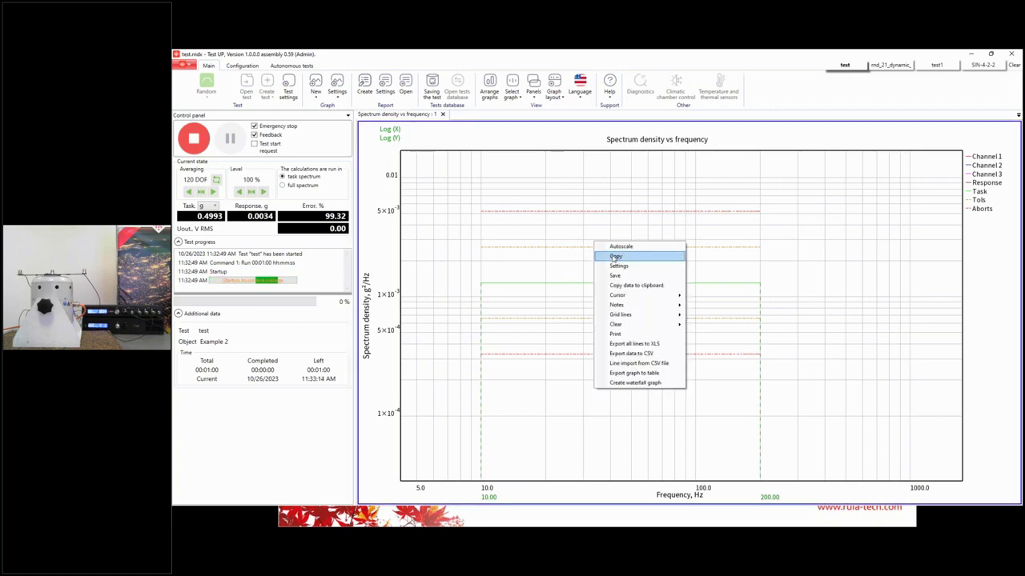
pyautogui.click(618, 248)
pyautogui.scroll(-6, 617, 253)
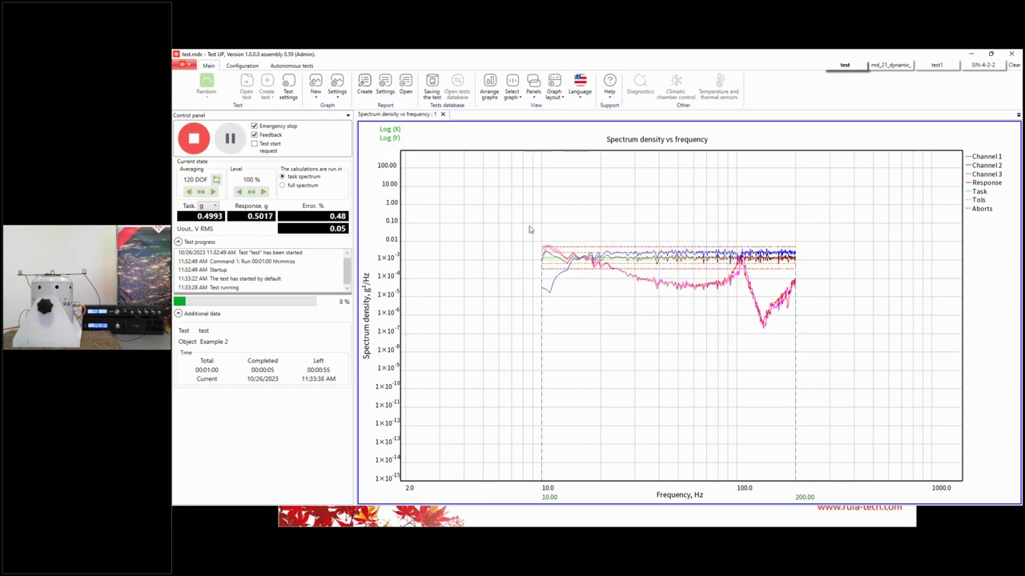
pyautogui.rightClick(665, 303)
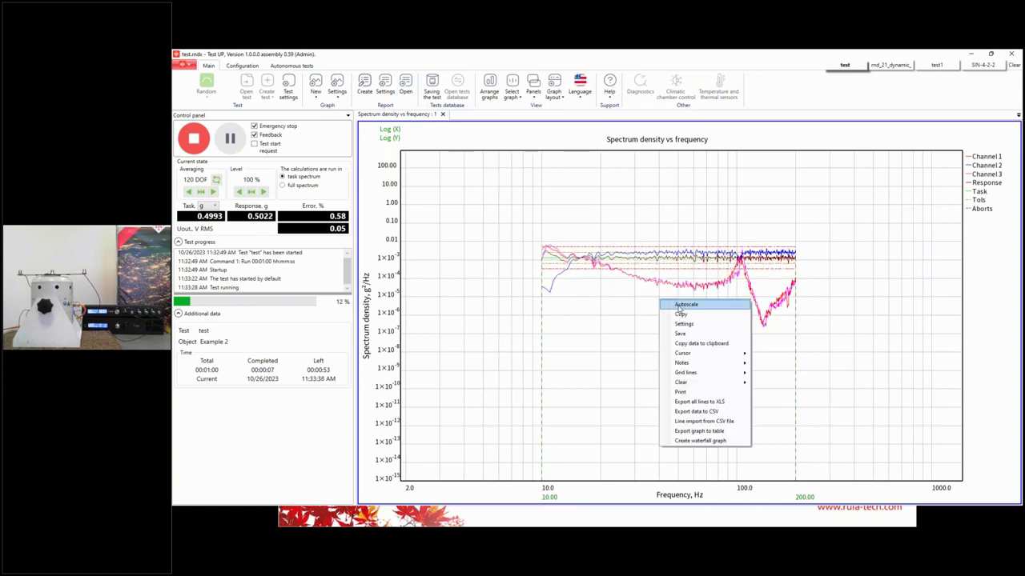
pyautogui.click(679, 306)
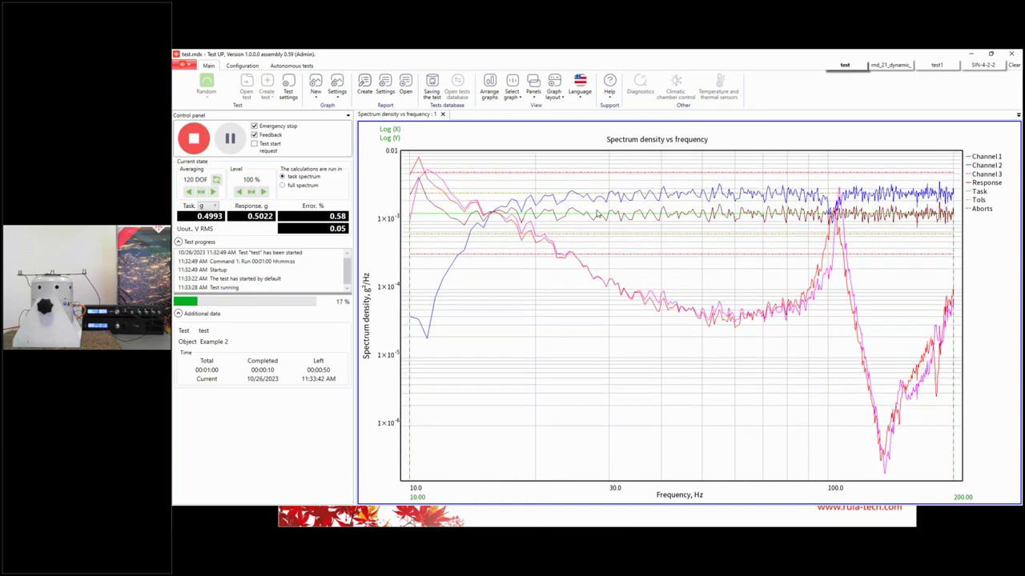
pyautogui.scroll(-1, 596, 215)
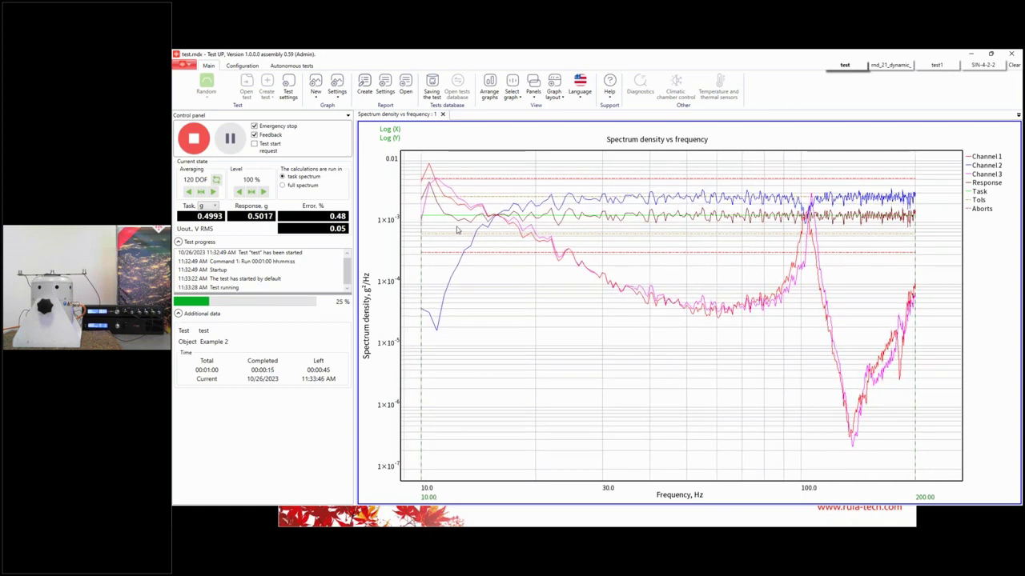
pyautogui.rightClick(487, 249)
pyautogui.moveTo(526, 333)
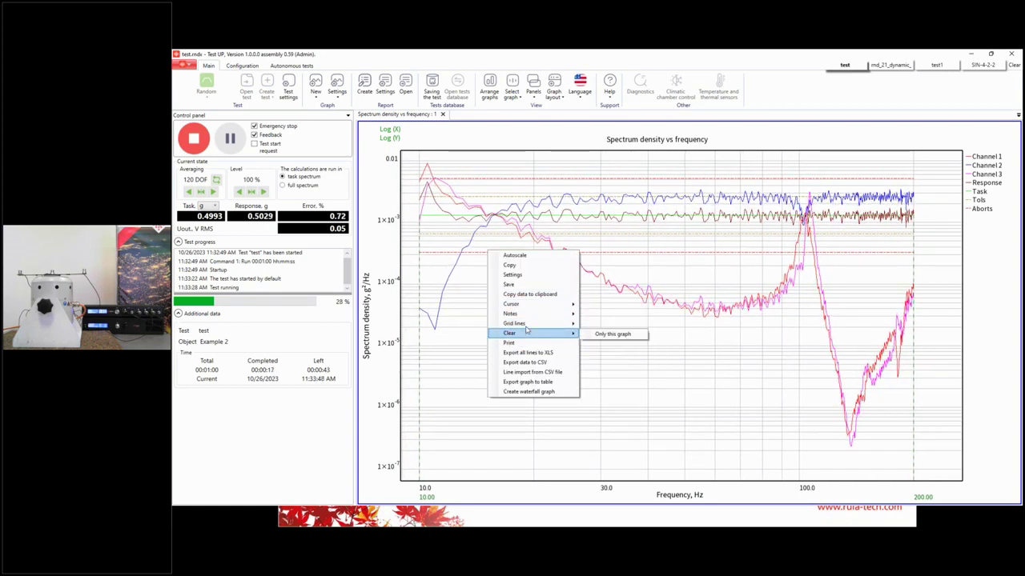
pyautogui.moveTo(561, 305)
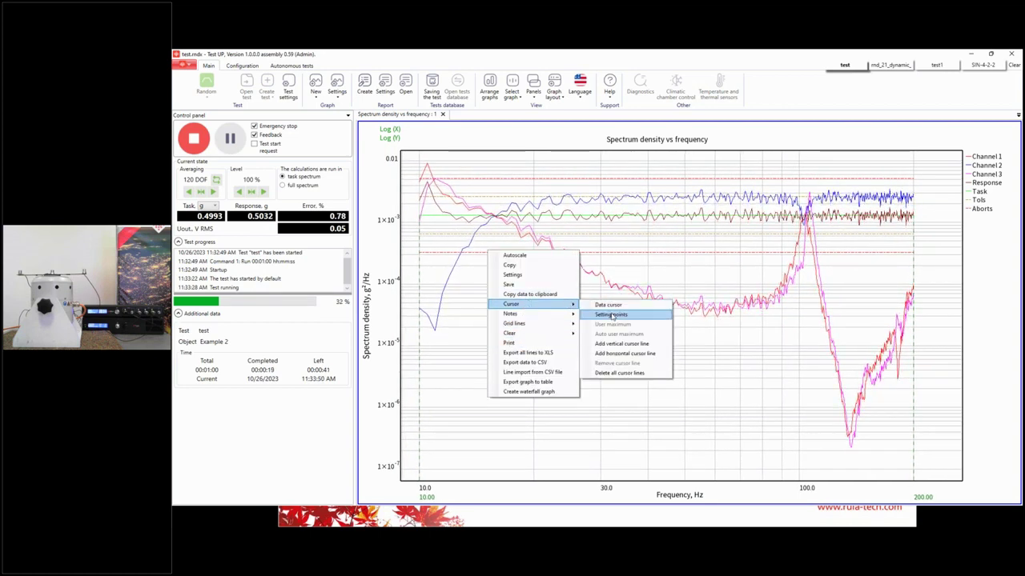
# Add a vertical cursor line to the spectrum at about 12.965 Hz
pyautogui.click(622, 343)
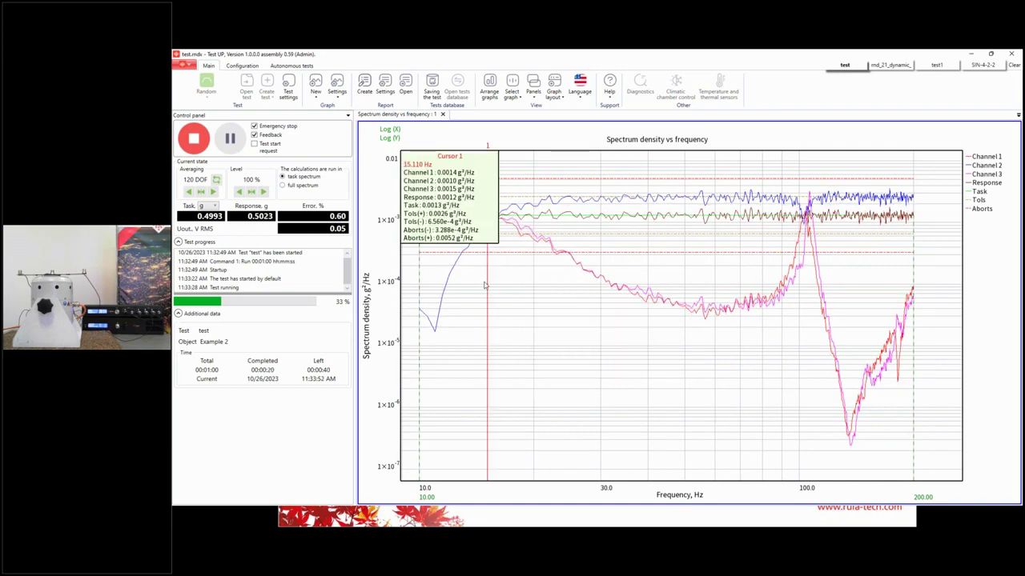
pyautogui.moveTo(485, 284); pyautogui.dragTo(462, 285)
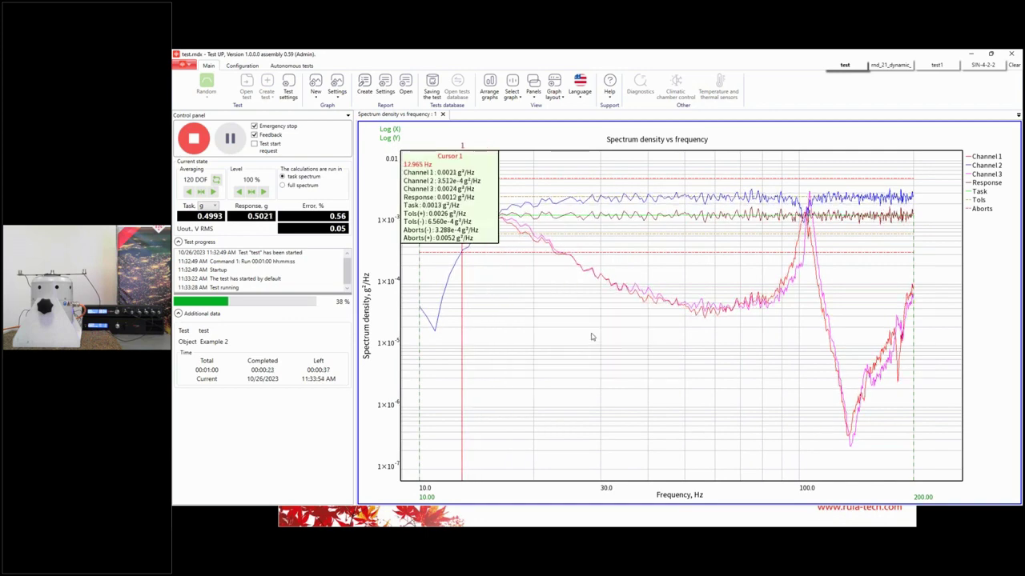
pyautogui.scroll(-2, 601, 303)
pyautogui.scroll(3, 601, 304)
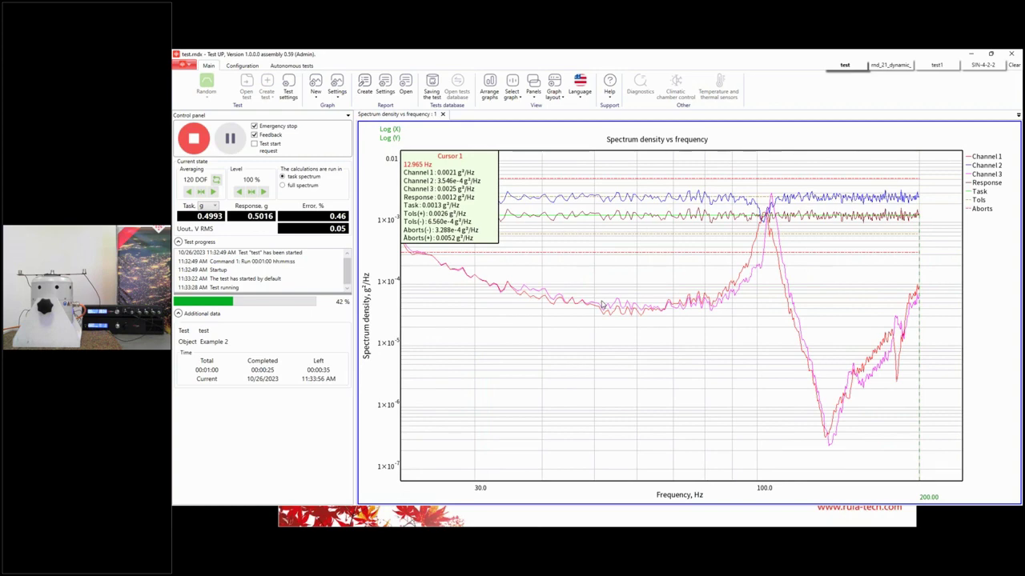
pyautogui.scroll(-2, 609, 362)
pyautogui.scroll(-2, 540, 356)
# Reset the graph view, then zoom into the low-frequency region around 7.5–25 Hz
pyautogui.rightClick(546, 344)
pyautogui.scroll(2, 545, 344)
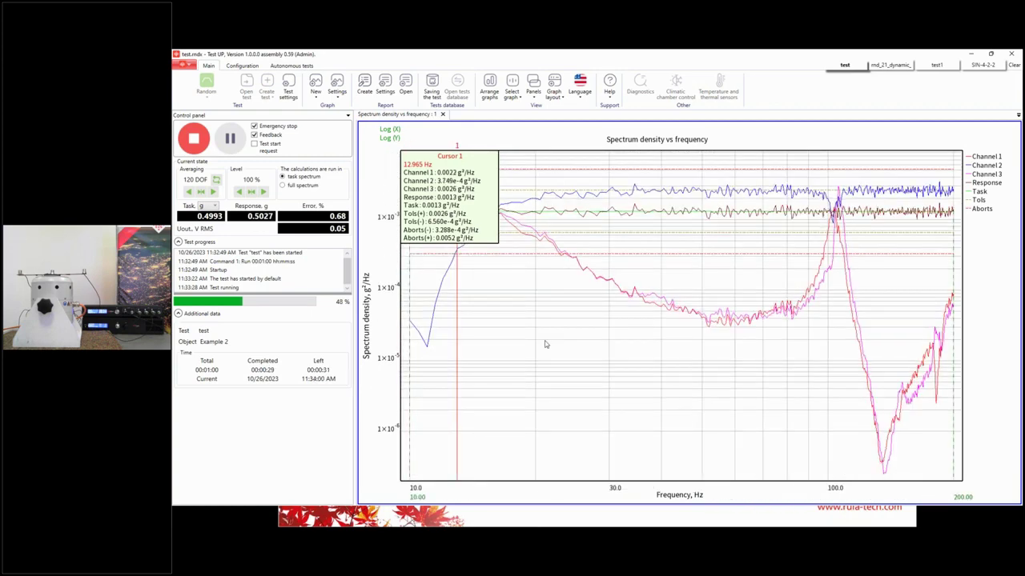
pyautogui.scroll(3, 393, 170)
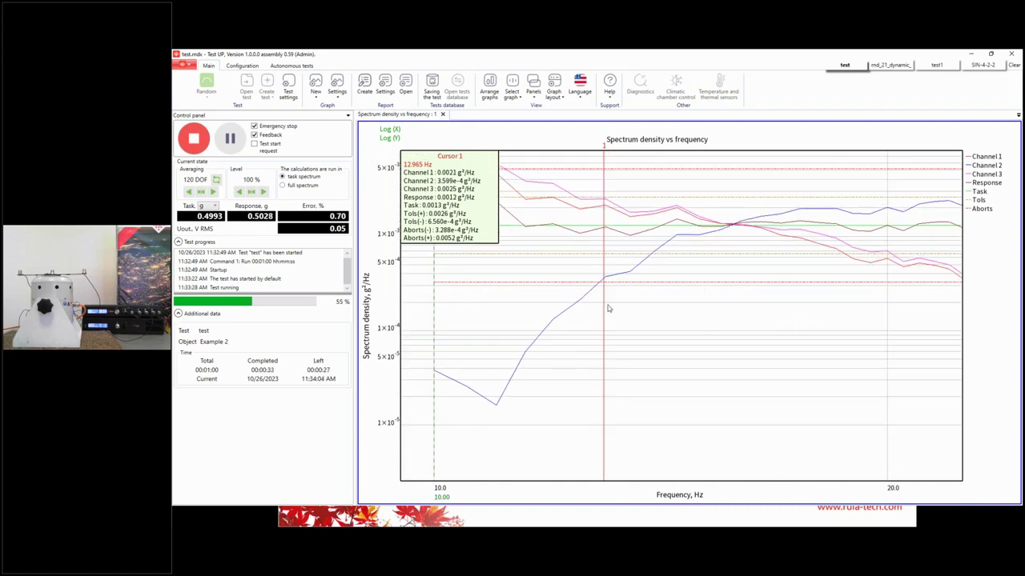
pyautogui.scroll(-3, 589, 308)
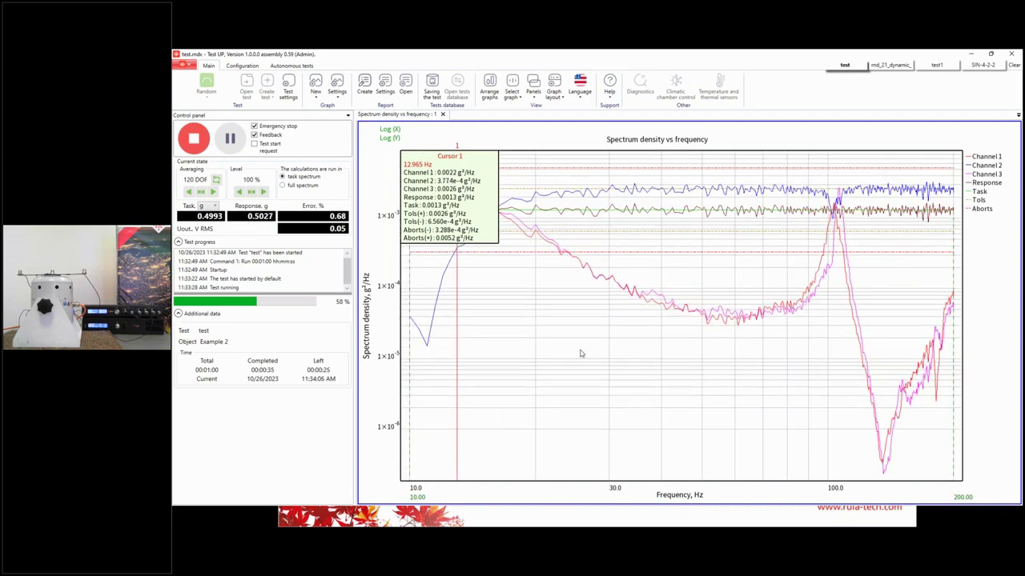
pyautogui.scroll(2, 601, 361)
pyautogui.scroll(-5, 603, 361)
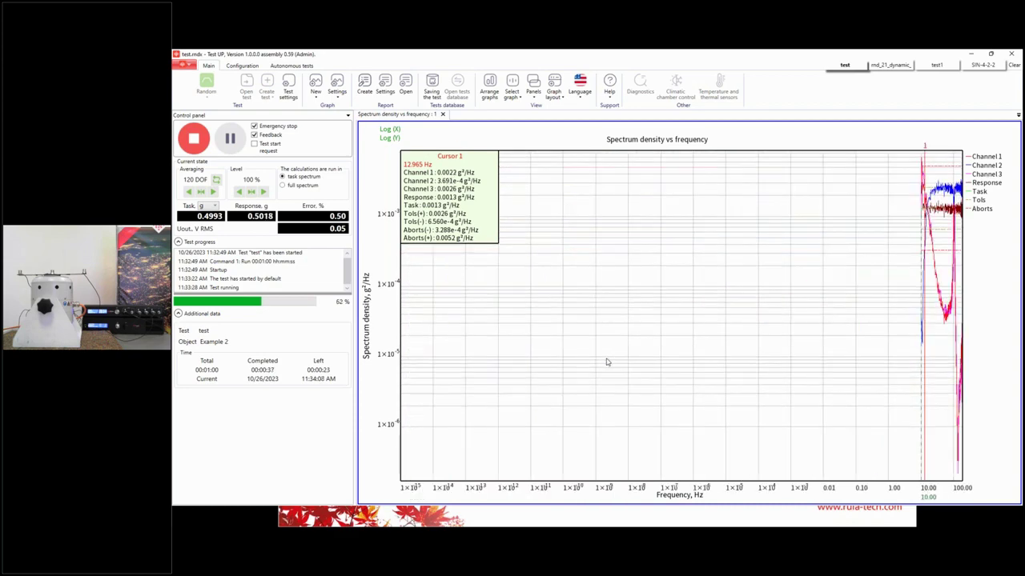
pyautogui.scroll(5, 606, 362)
pyautogui.scroll(-2, 549, 287)
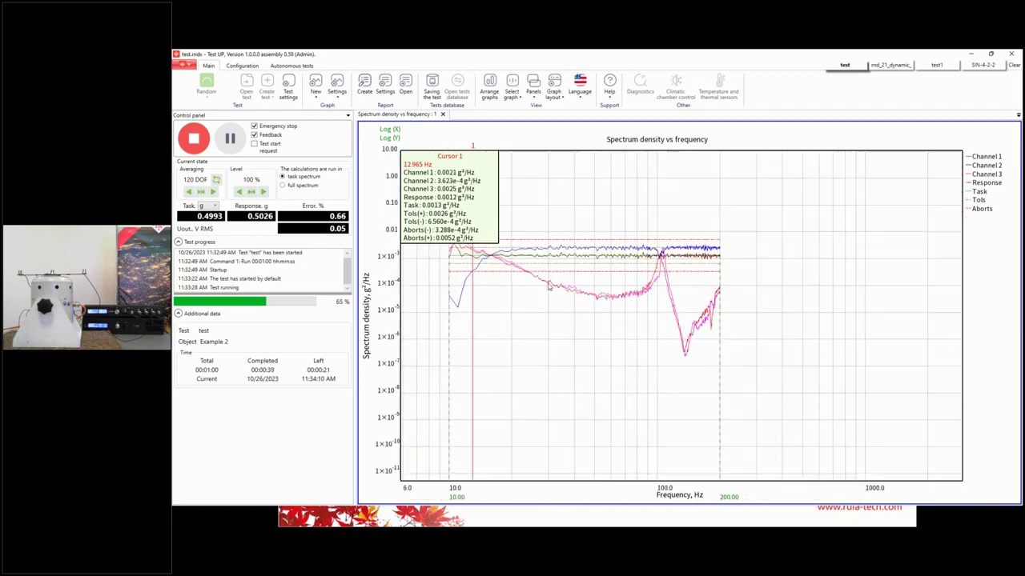
pyautogui.scroll(-2, 550, 286)
pyautogui.moveTo(481, 281); pyautogui.dragTo(456, 243)
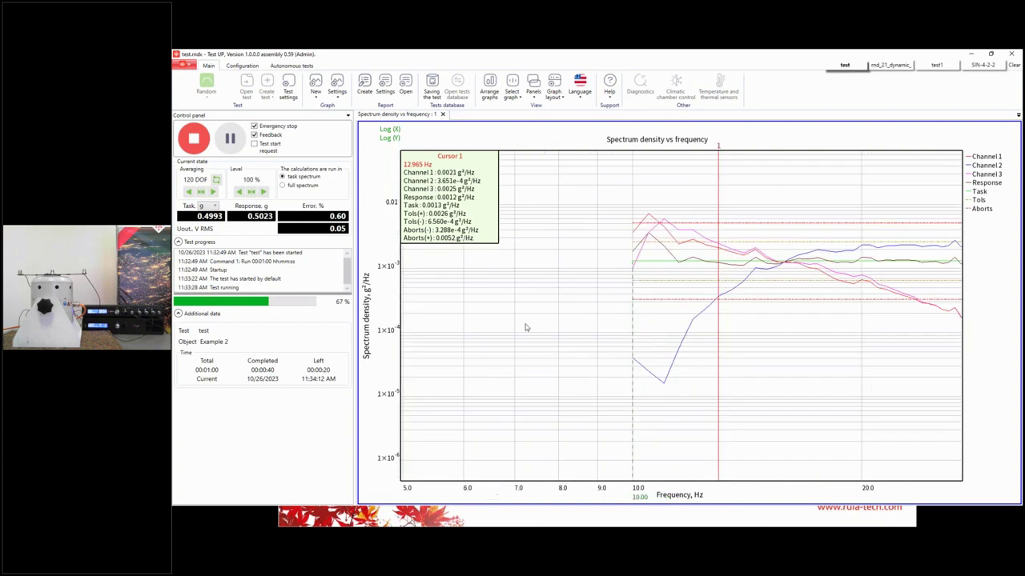
pyautogui.moveTo(779, 412); pyautogui.dragTo(542, 192)
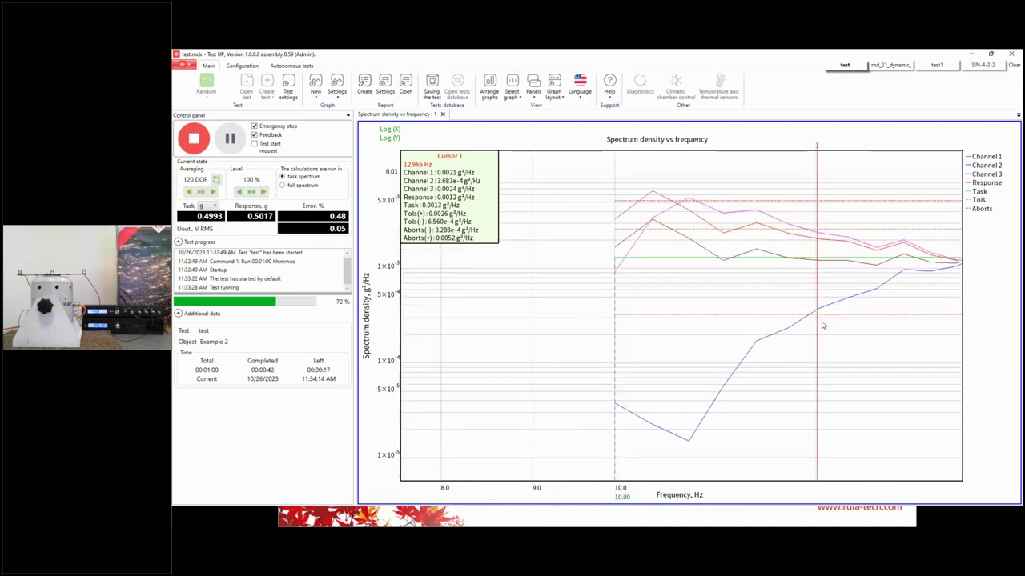
pyautogui.moveTo(818, 323); pyautogui.dragTo(690, 306)
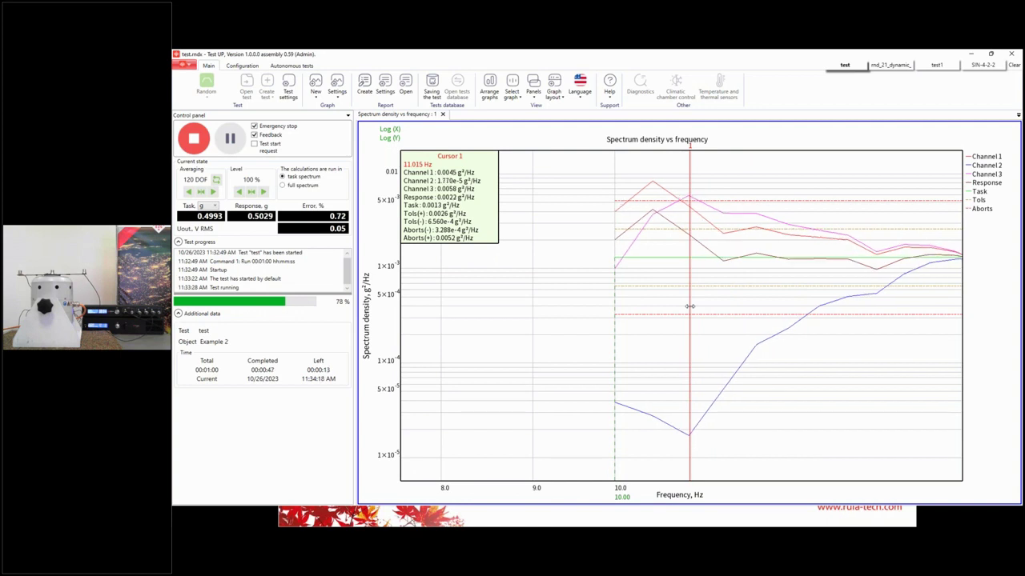
# Move the cursor line to about 10.965 Hz on the resonance
pyautogui.moveTo(690, 306); pyautogui.dragTo(651, 299)
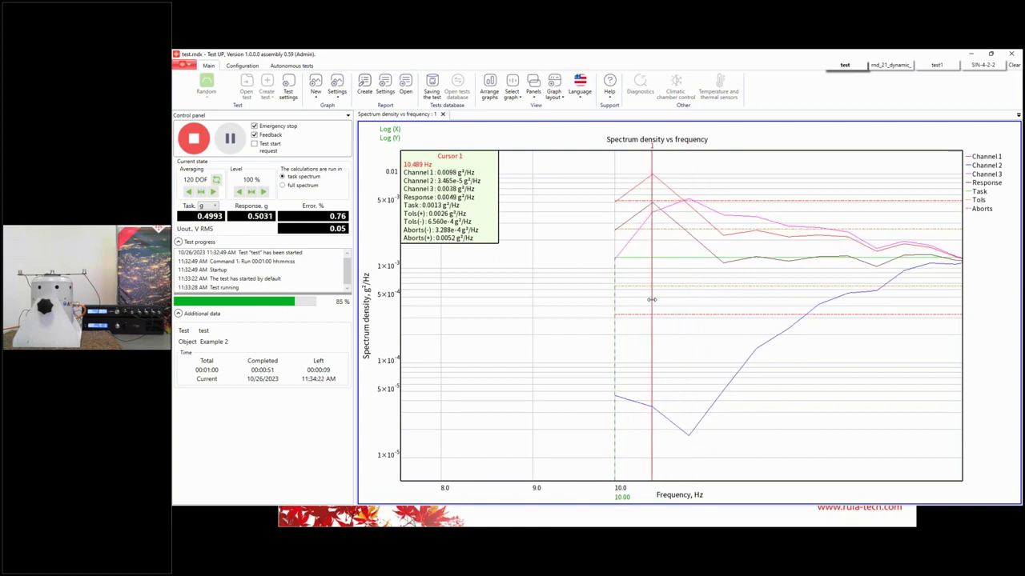
pyautogui.moveTo(651, 300); pyautogui.dragTo(686, 310)
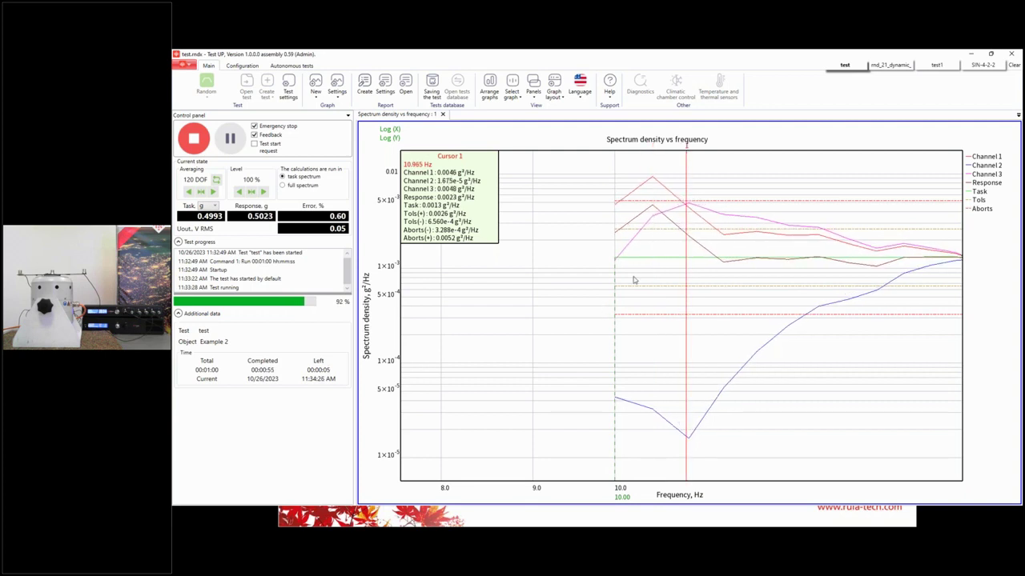
pyautogui.scroll(-3, 592, 287)
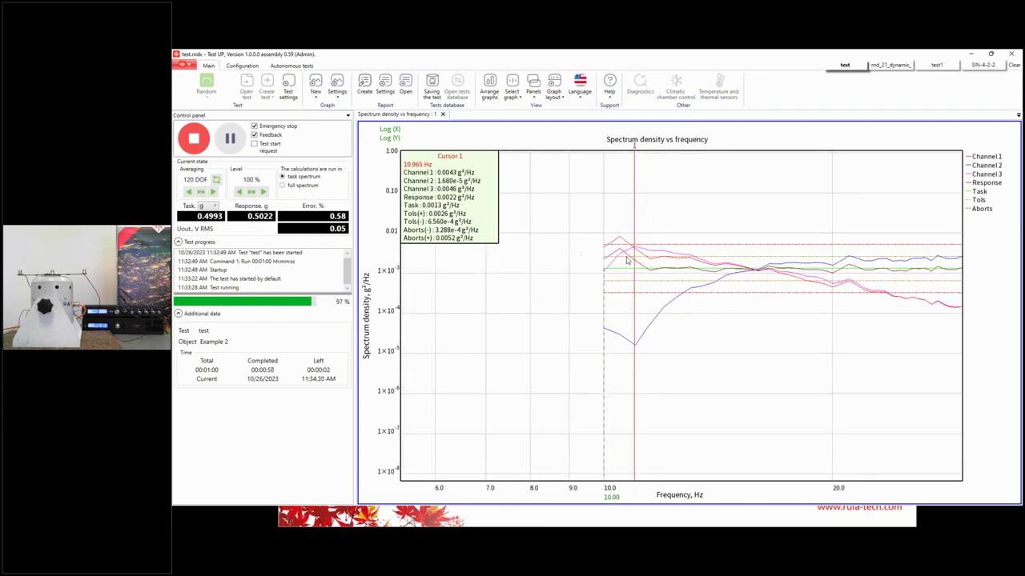
pyautogui.scroll(-3, 593, 257)
pyautogui.scroll(-3, 565, 272)
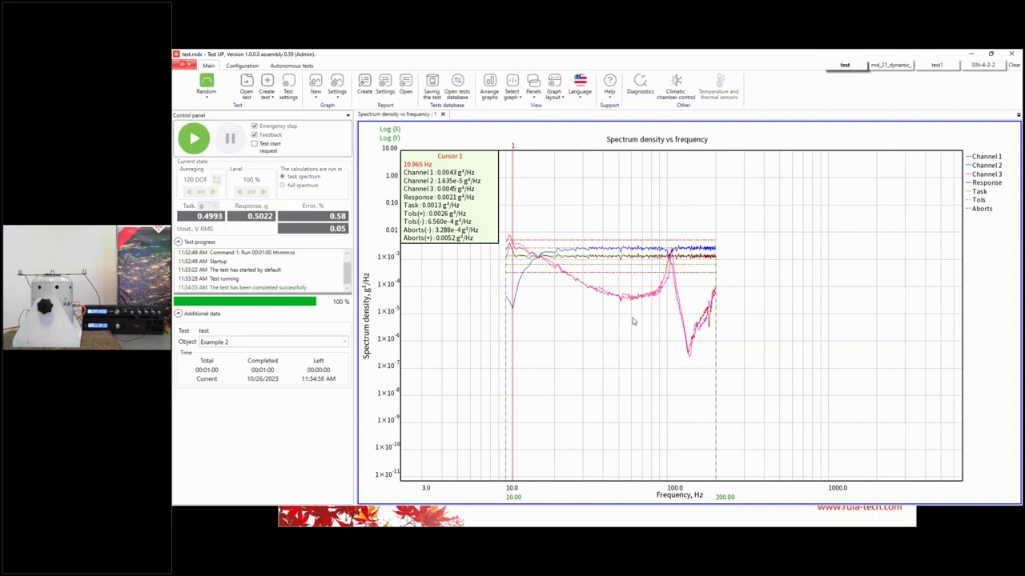
# Change the profile start frequency to 5 Hz, recalculate for 0.5 g RMS, and apply
pyautogui.click(289, 90)
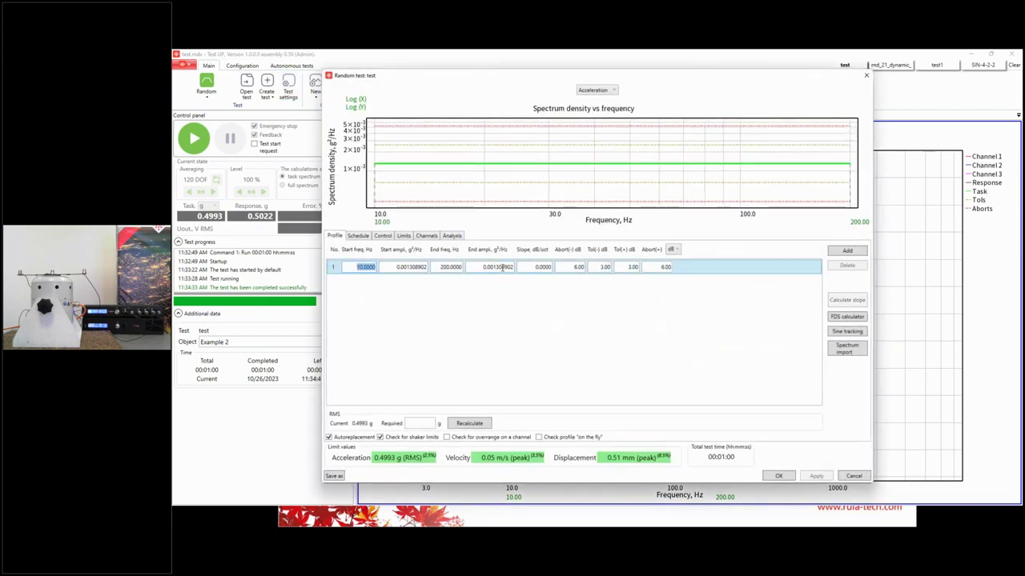
pyautogui.write('5')
pyautogui.click(506, 334)
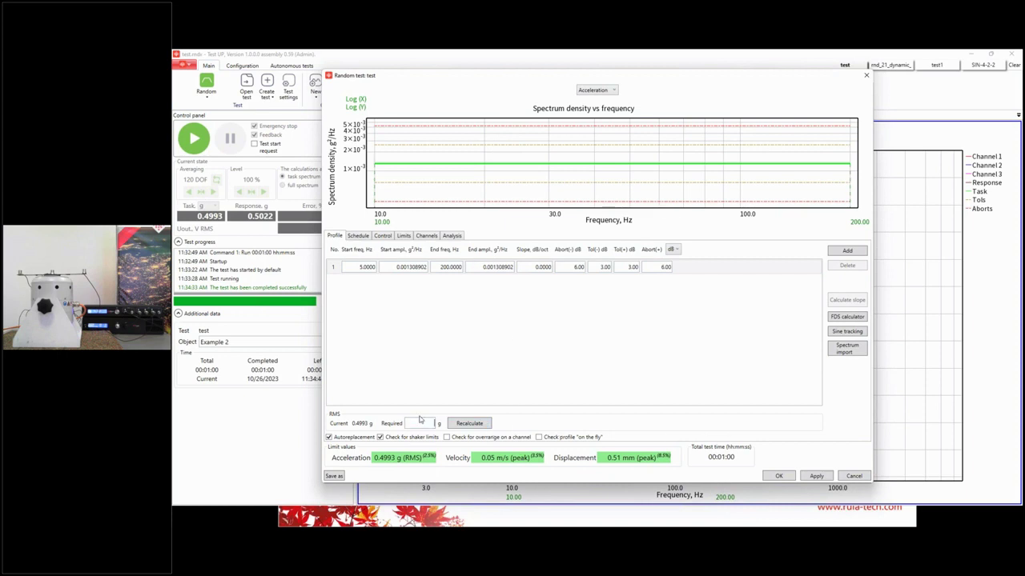
pyautogui.click(462, 426)
pyautogui.click(815, 477)
pyautogui.click(780, 476)
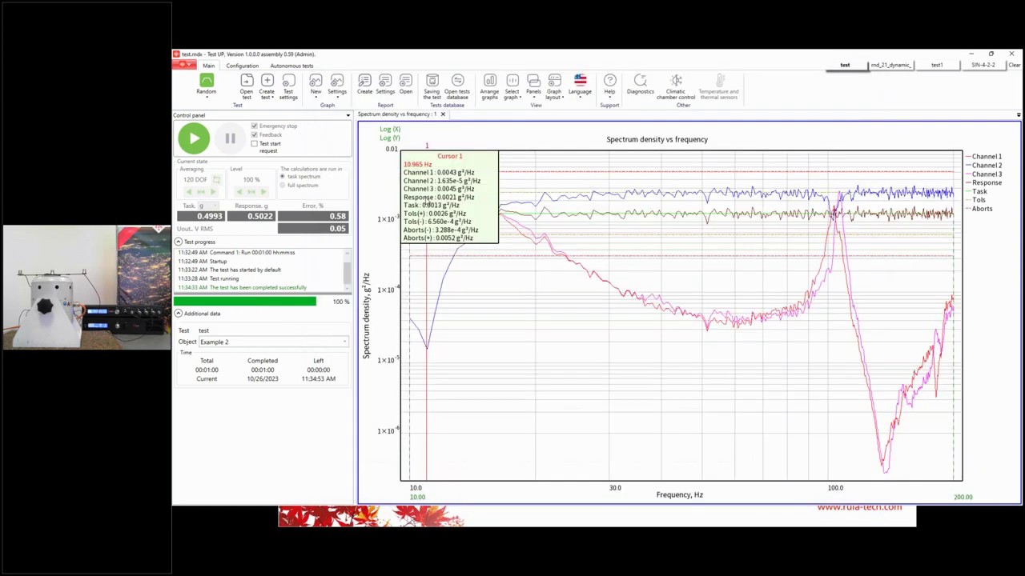
# Restart the random test on the 5–200 Hz profile, nudging the cursor line to about 9.6 Hz
pyautogui.click(194, 139)
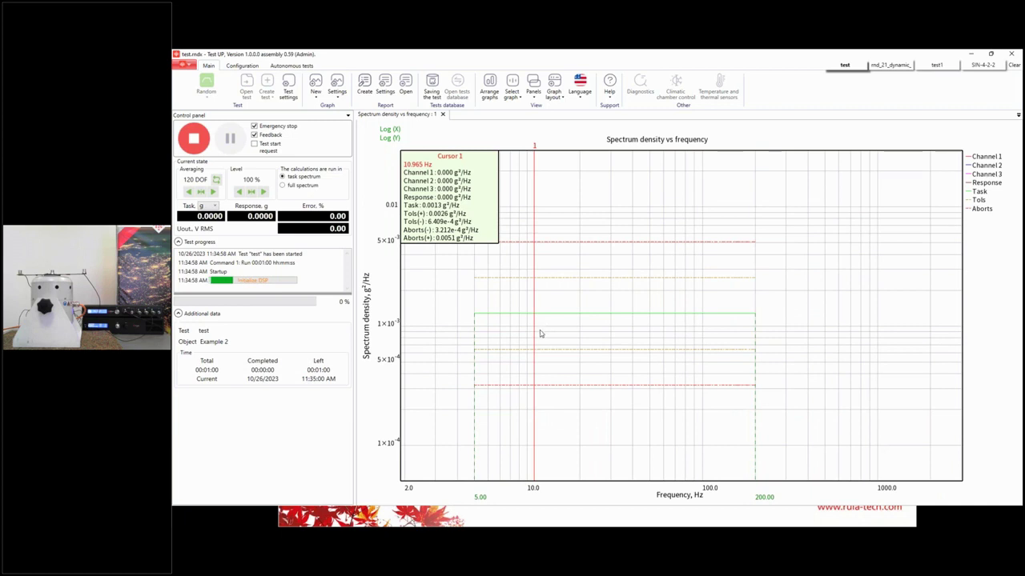
pyautogui.moveTo(533, 334)
pyautogui.mouseDown()
pyautogui.moveTo(523, 334)
pyautogui.moveTo(544, 338)
pyautogui.mouseUp()
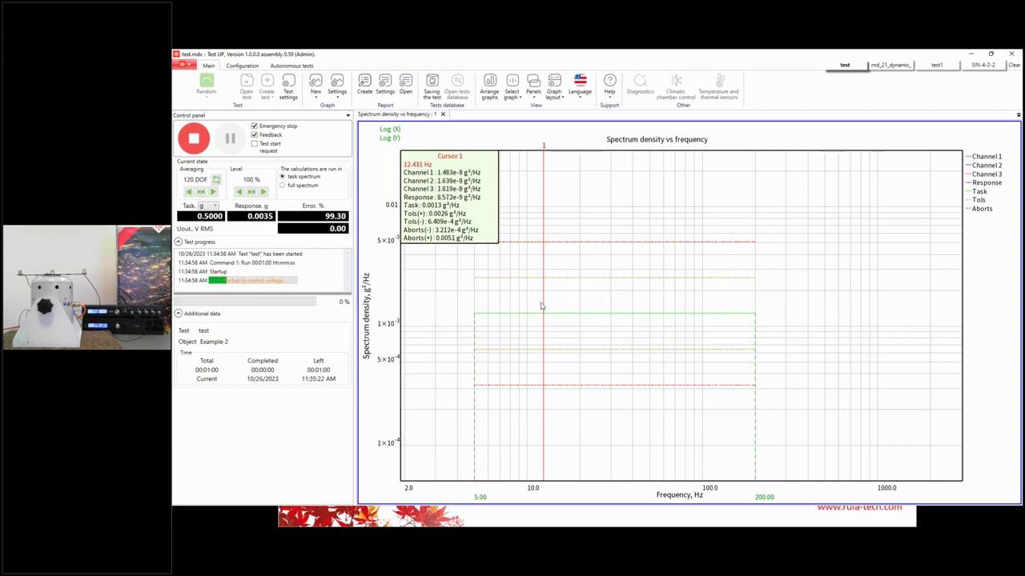
# Autoscale the graph to 5–200 Hz and move Cursor 1 onto the peak near 10.5 Hz
pyautogui.rightClick(546, 302)
pyautogui.click(604, 321)
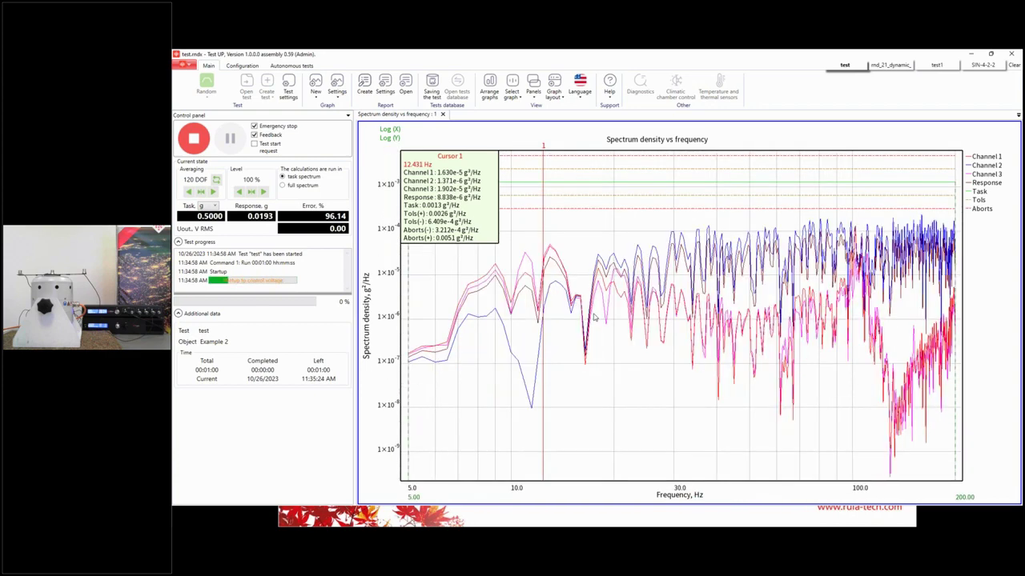
pyautogui.scroll(-5, 579, 320)
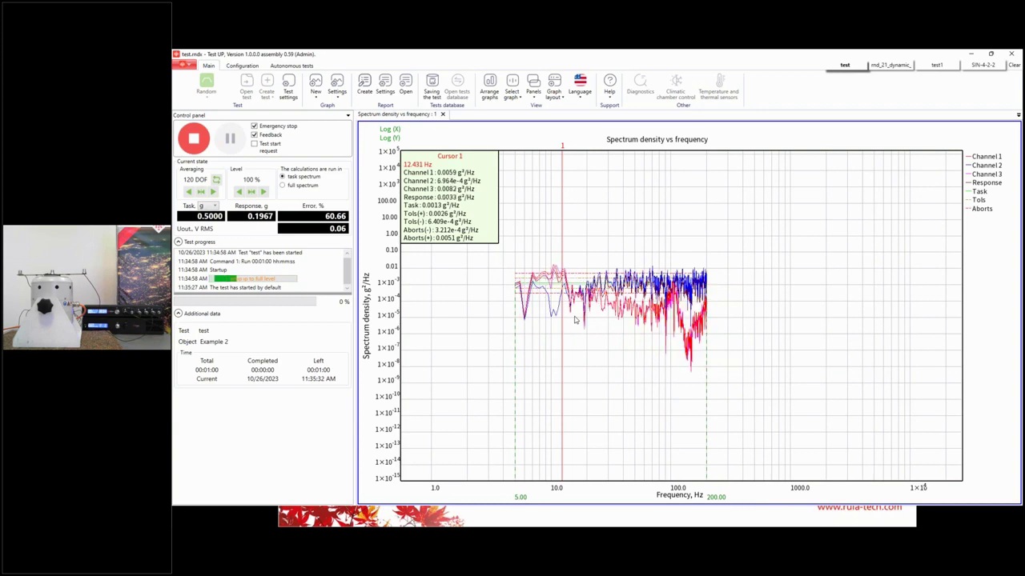
pyautogui.rightClick(533, 314)
pyautogui.click(543, 320)
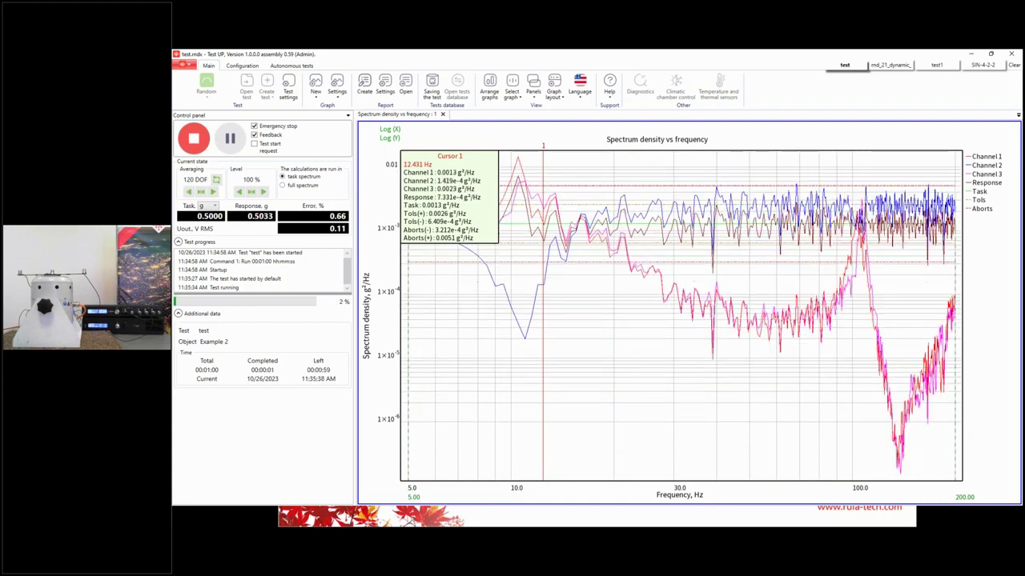
pyautogui.moveTo(543, 334); pyautogui.dragTo(516, 334)
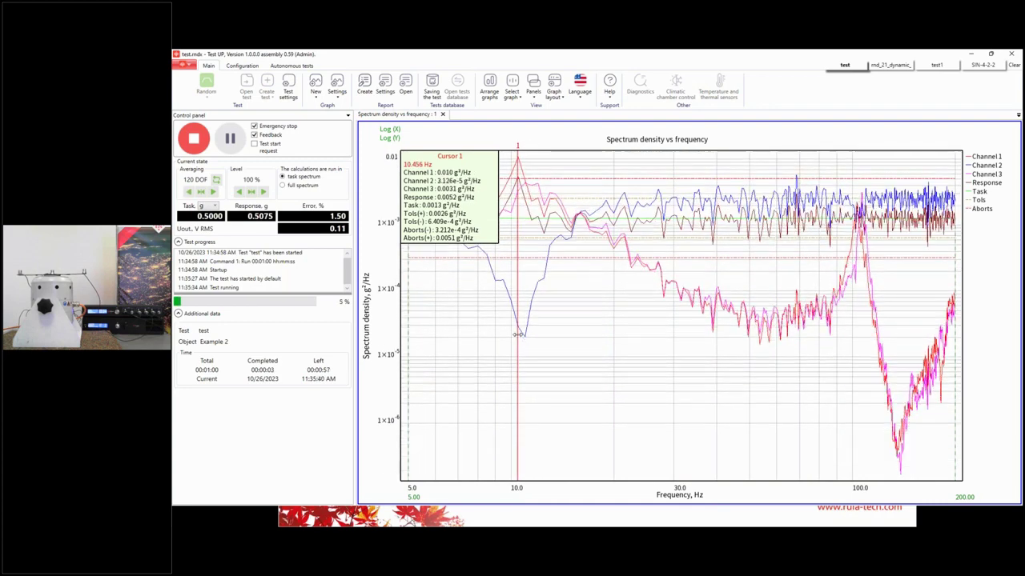
pyautogui.scroll(-5, 513, 340)
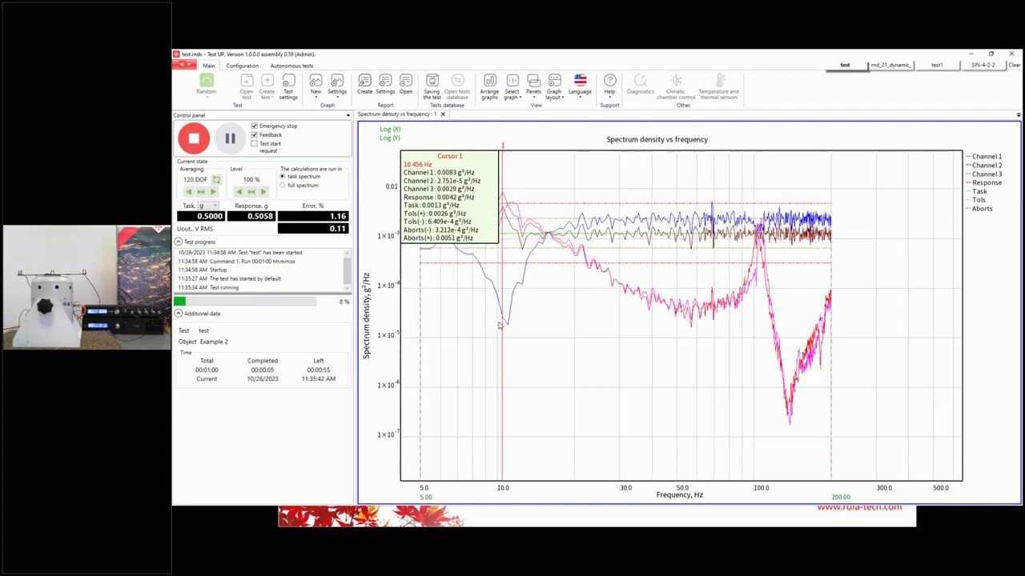
pyautogui.scroll(-2, 503, 350)
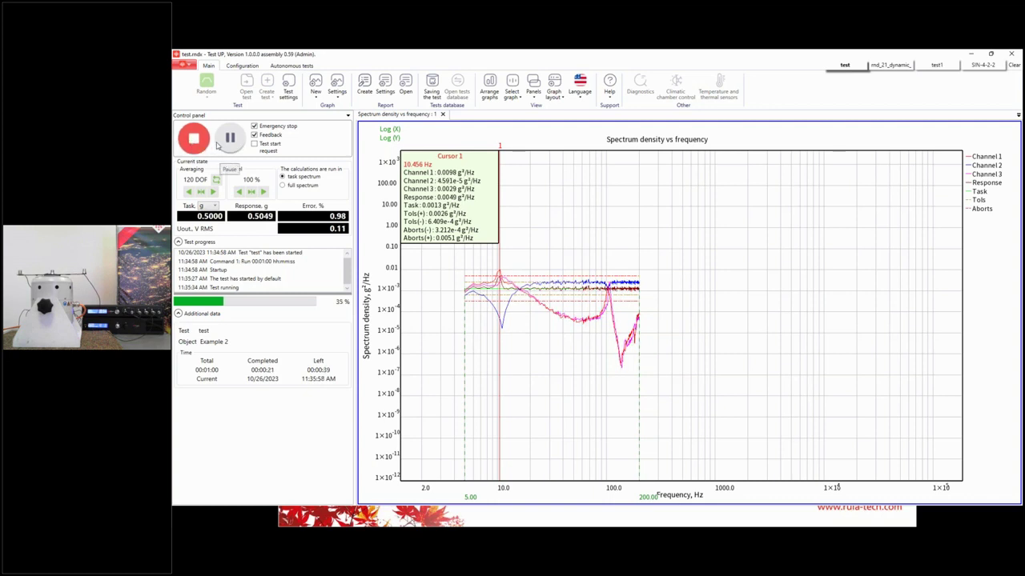
# Stop the running test and bring up the Notch limits page of the test settings
pyautogui.click(195, 138)
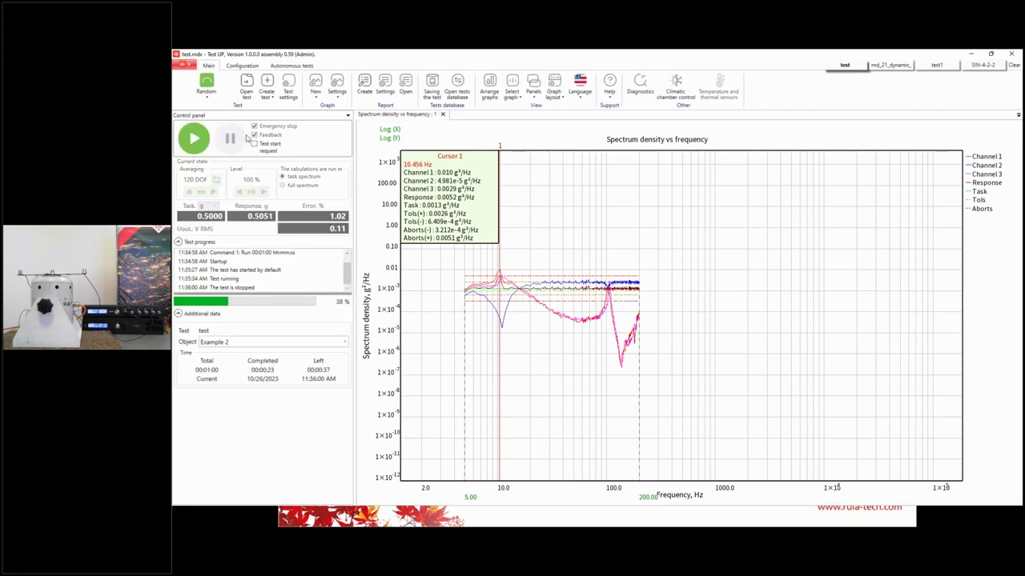
pyautogui.click(288, 86)
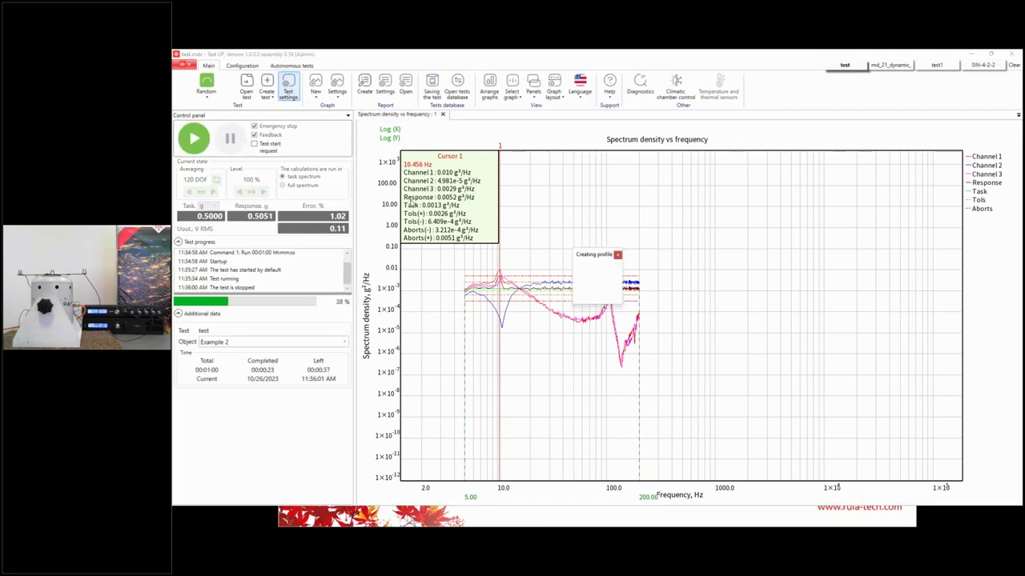
pyautogui.click(403, 236)
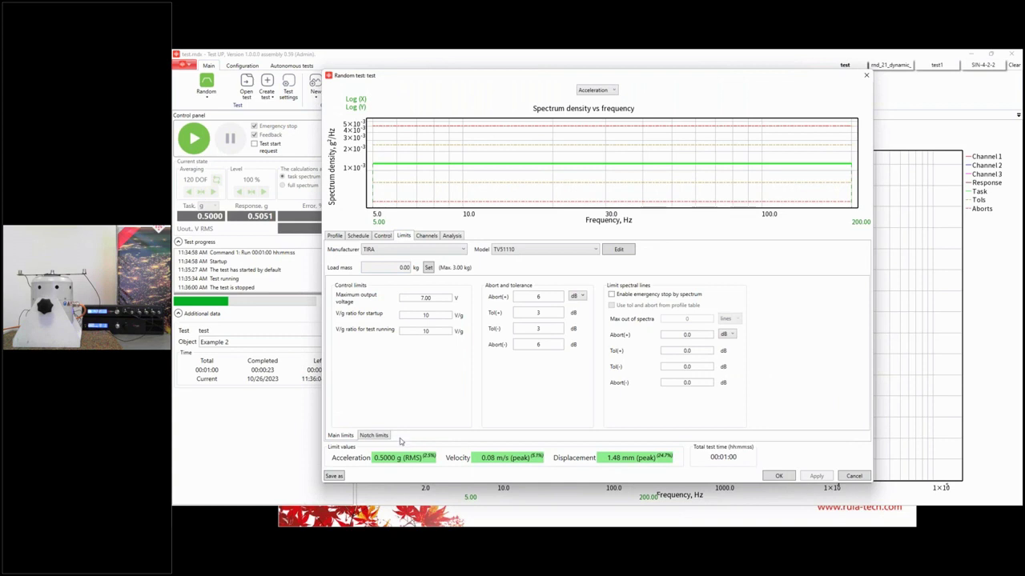
pyautogui.click(374, 435)
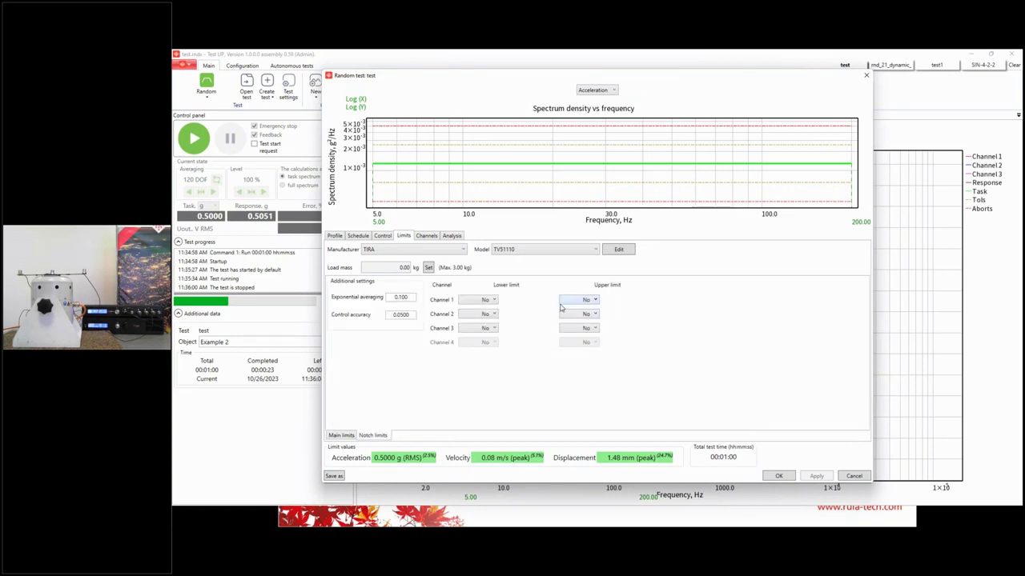
# Give Channel 1 and Channel 3 an upper Limit(dB) of 2
pyautogui.click(586, 300)
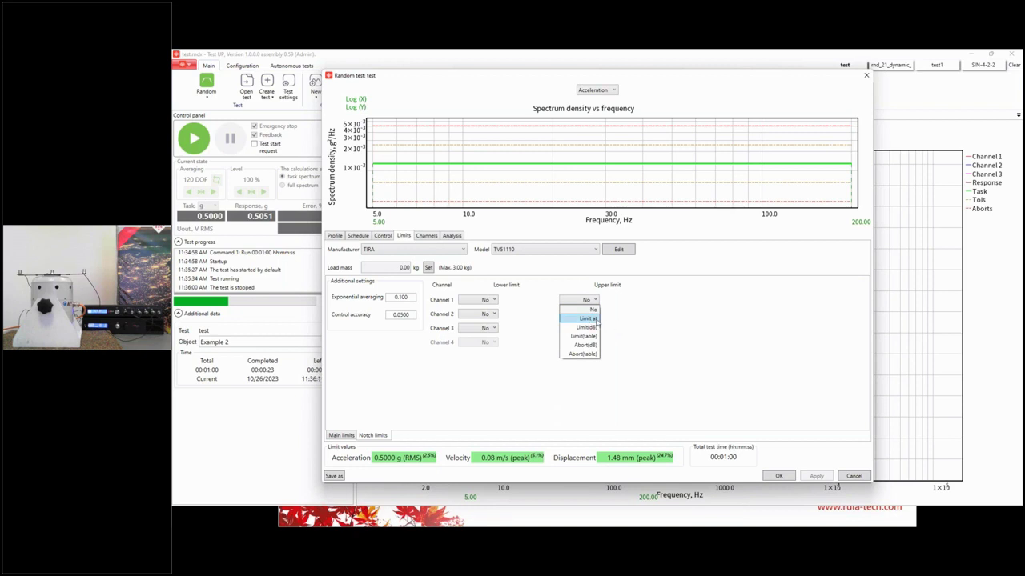
pyautogui.click(587, 327)
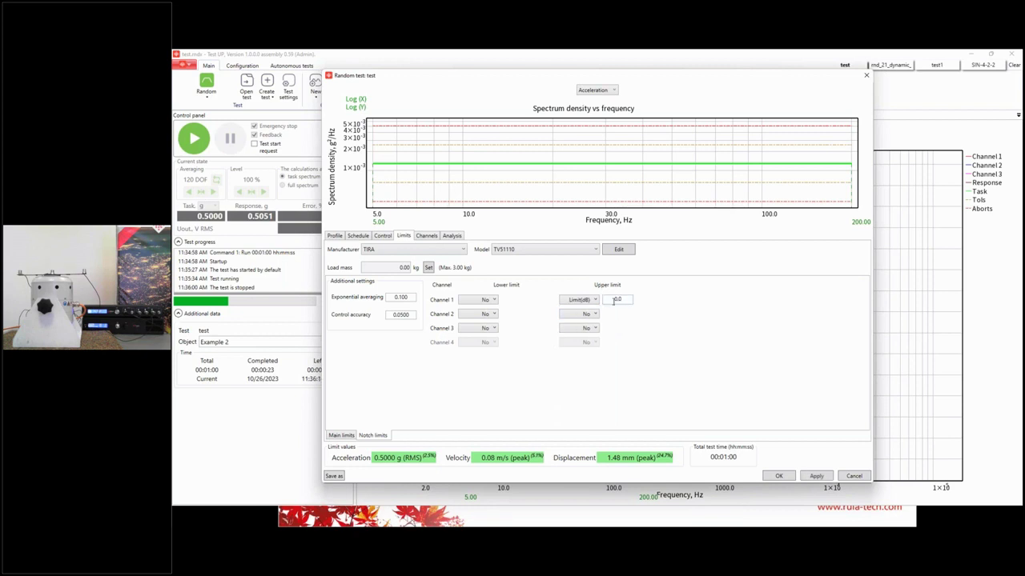
pyautogui.write('3')
pyautogui.click(594, 328)
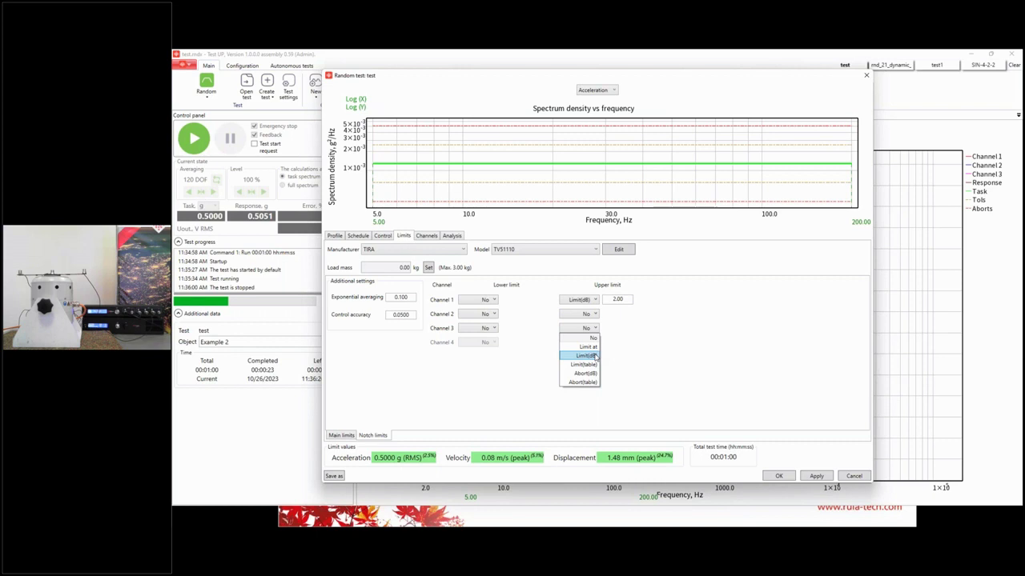
pyautogui.click(596, 358)
pyautogui.write('2')
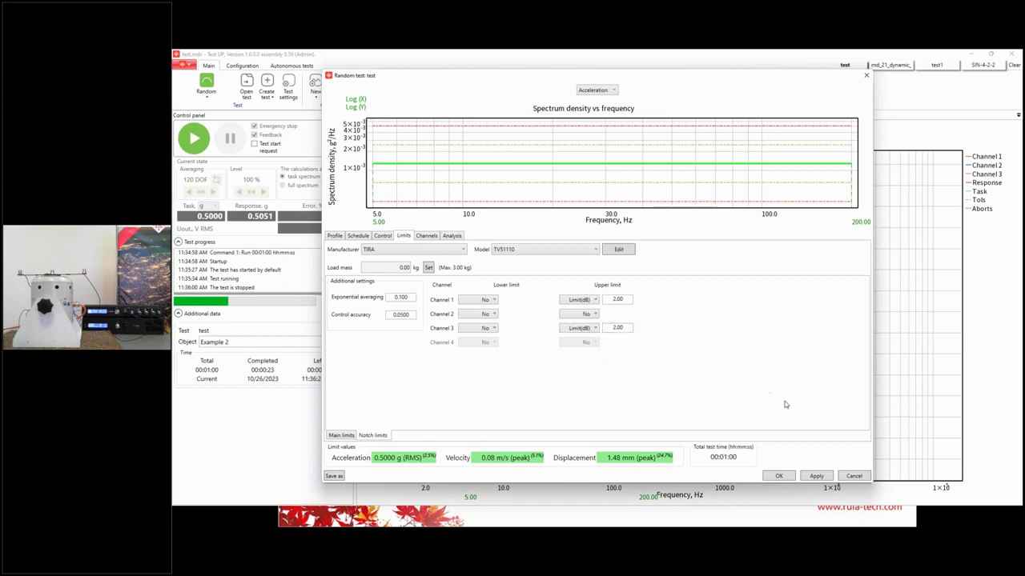
# Apply the new channel limits, accept losing resume, and close the settings
pyautogui.click(815, 476)
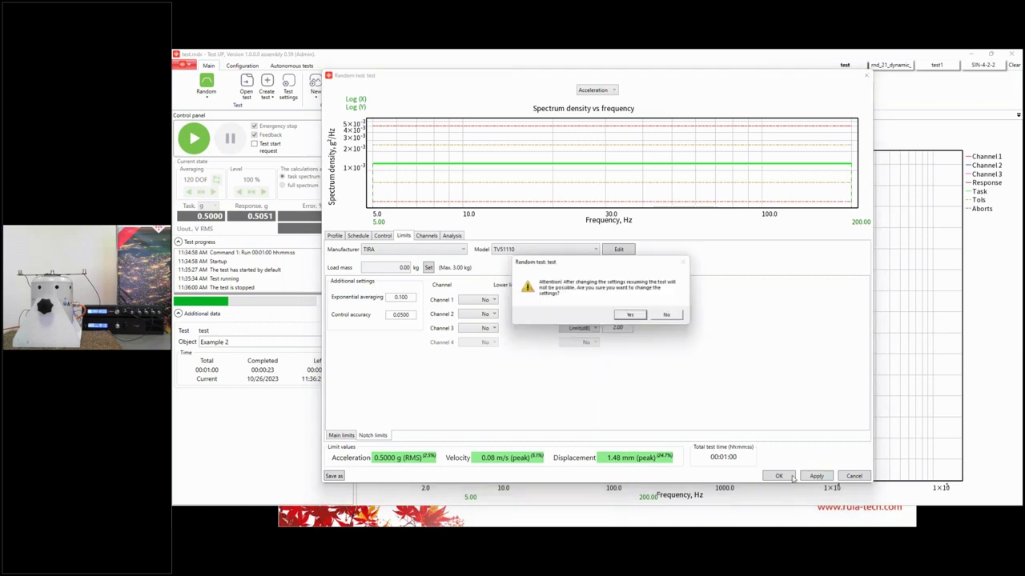
pyautogui.click(629, 318)
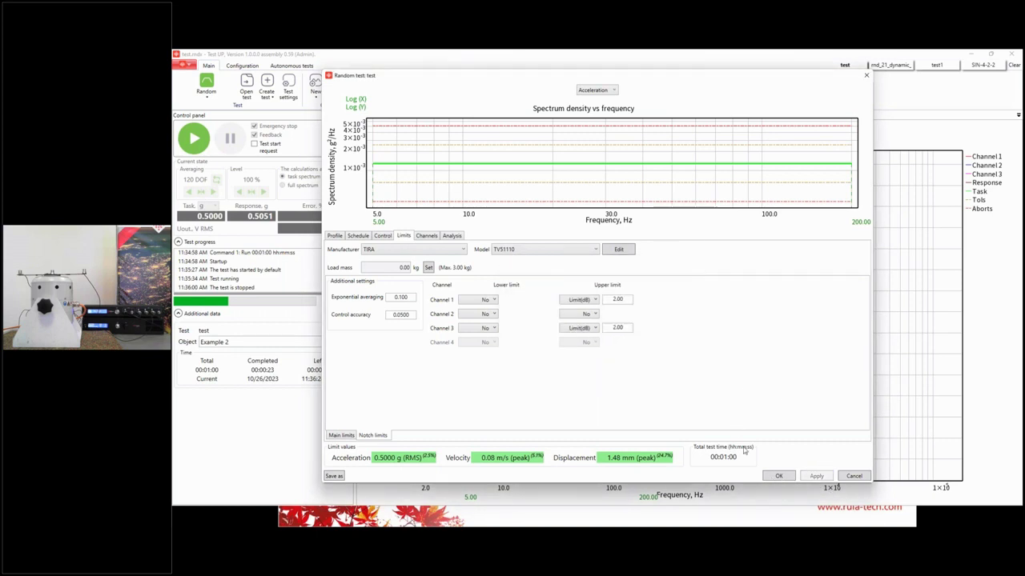
pyautogui.click(779, 476)
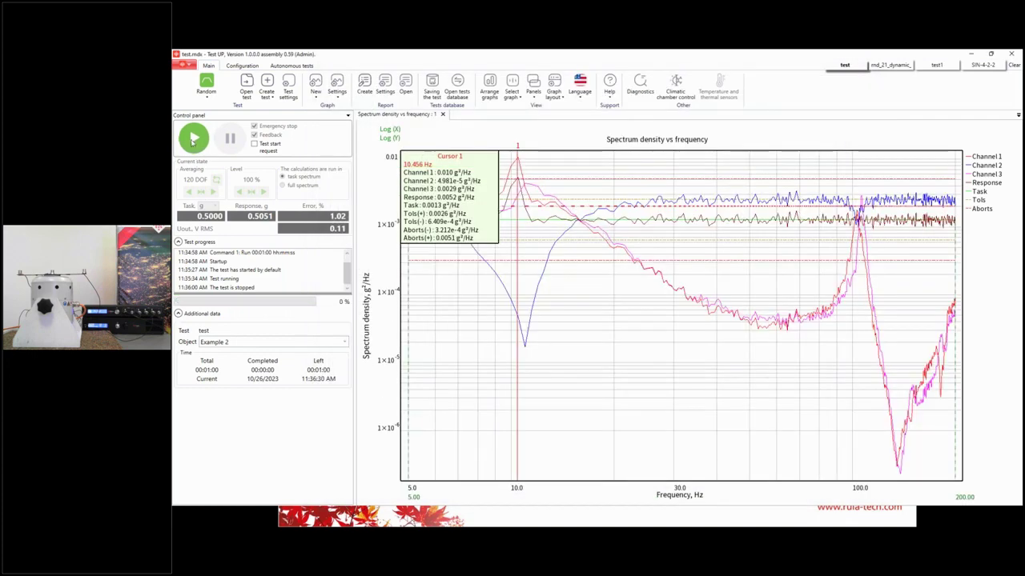
# Start the random test again from the Control panel's green Start button
pyautogui.click(198, 139)
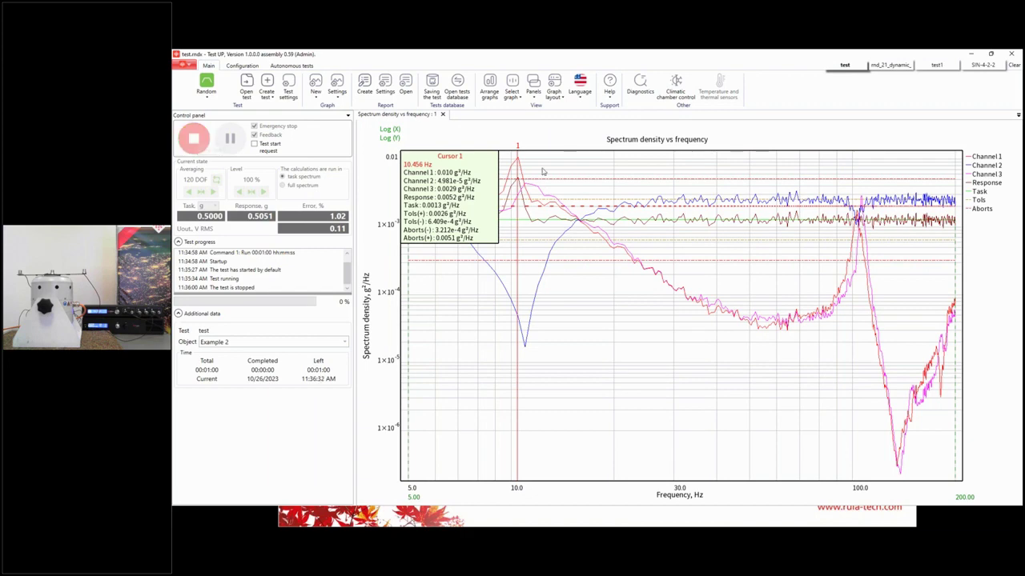
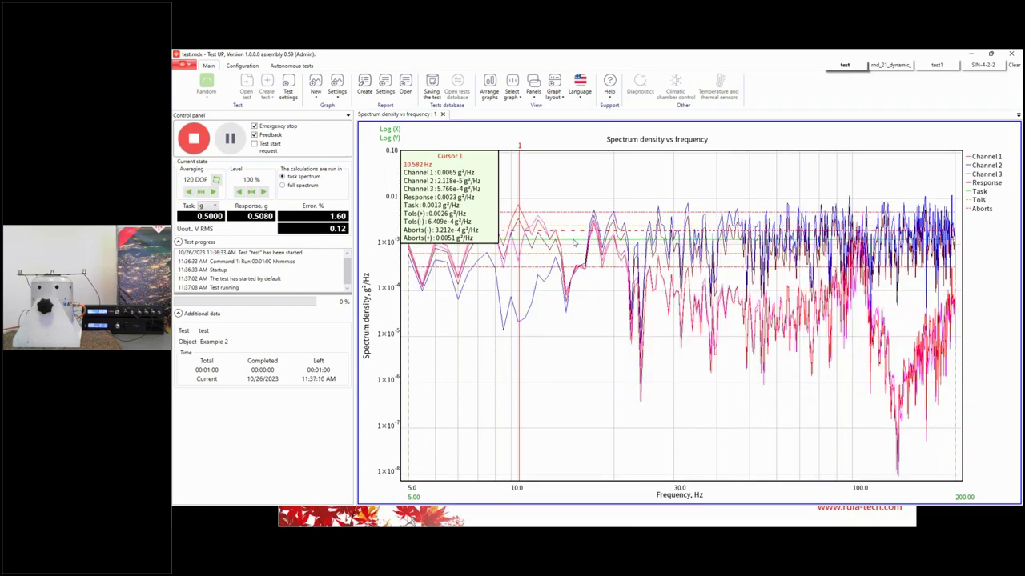
# Autoscale the spectrum plot and place the frequency cursor at the blue curve's dip, about 10.8 Hz
pyautogui.rightClick(574, 243)
pyautogui.click(597, 245)
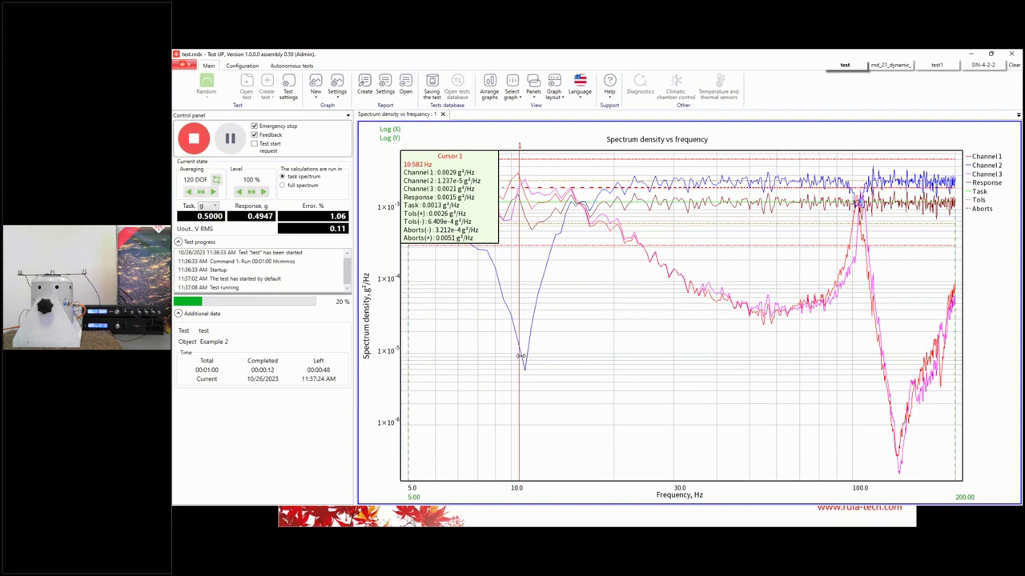
pyautogui.click(525, 363)
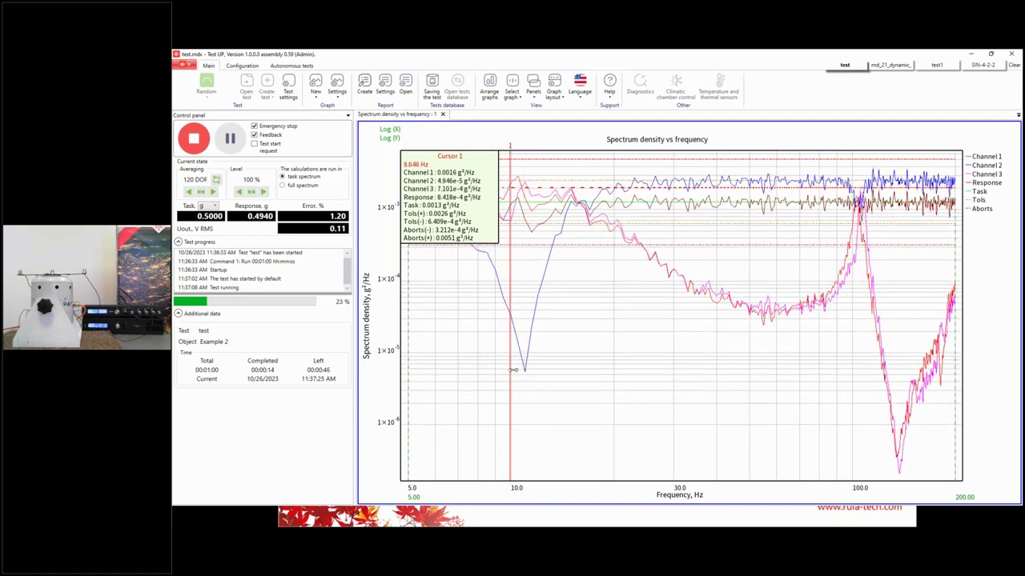
pyautogui.moveTo(525, 375); pyautogui.dragTo(522, 369)
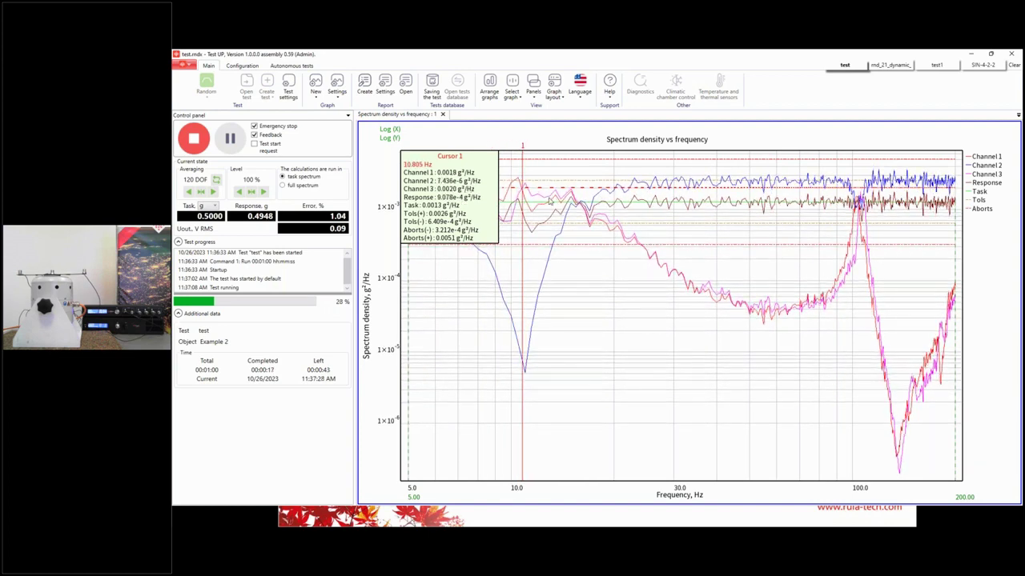
# Zoom the graph, nudge the cursor to about 10.3 Hz, then stop the running test
pyautogui.scroll(5, 532, 194)
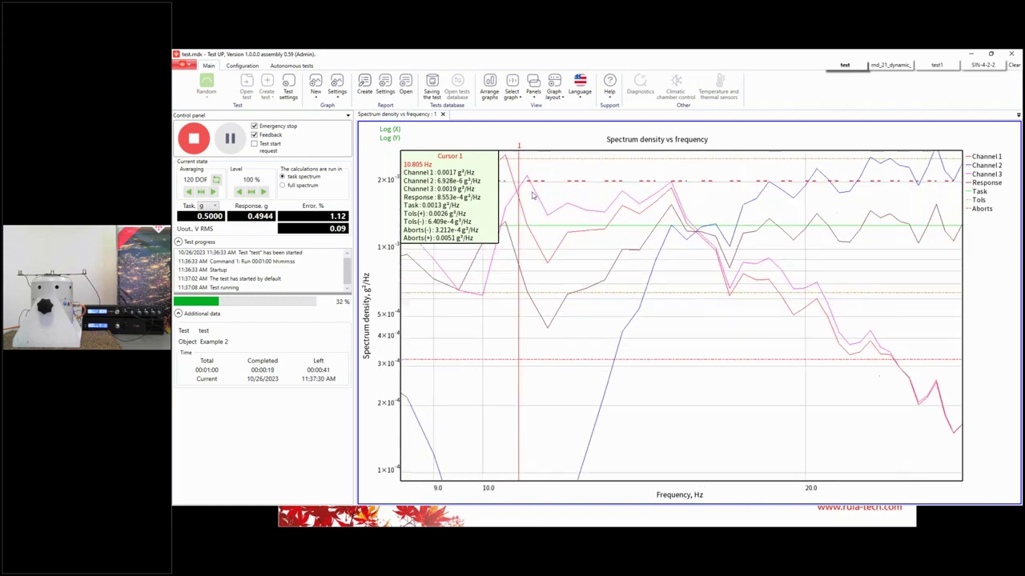
pyautogui.scroll(-4, 532, 189)
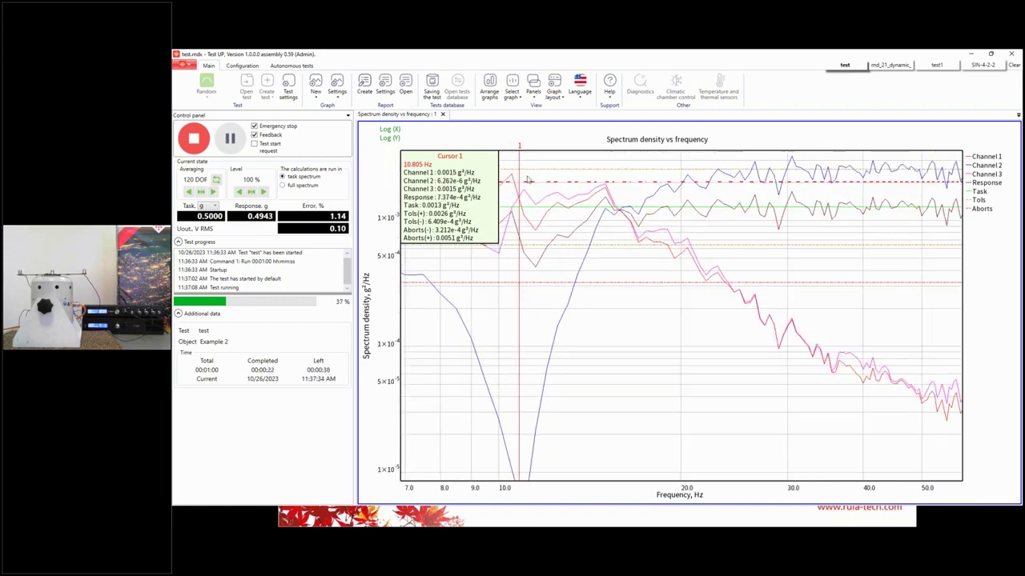
pyautogui.moveTo(519, 181)
pyautogui.mouseDown()
pyautogui.moveTo(506, 184)
pyautogui.moveTo(516, 182)
pyautogui.mouseUp()
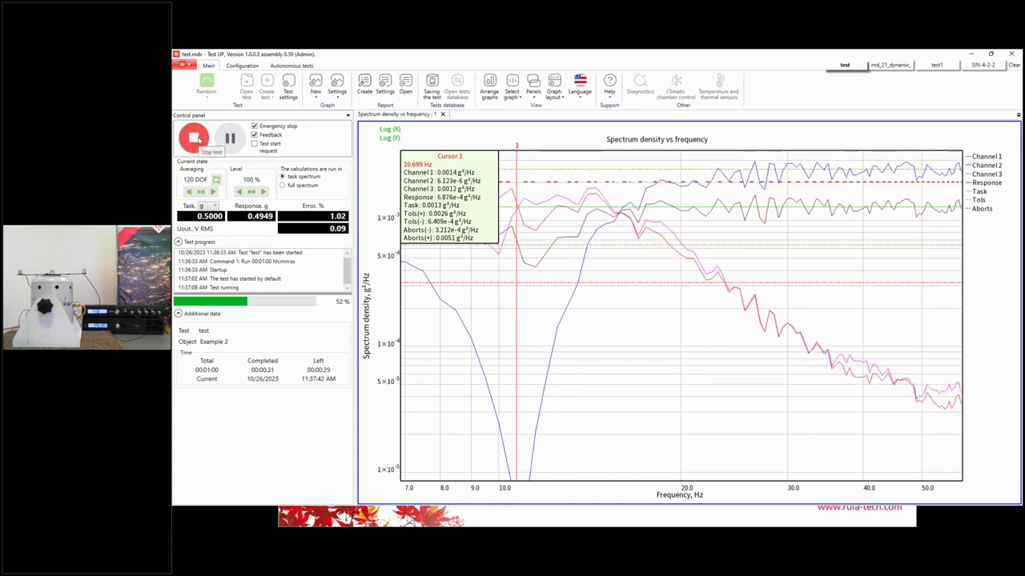
pyautogui.click(195, 138)
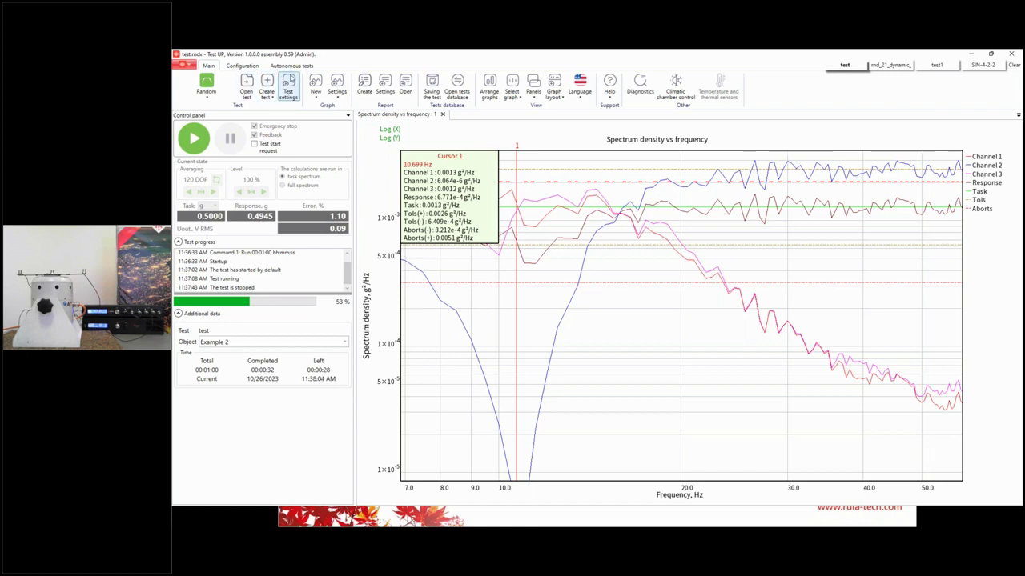
# Set Channel 1 and Channel 3 upper limits to No in Limits, then open Spectrum import from Profile
pyautogui.click(289, 91)
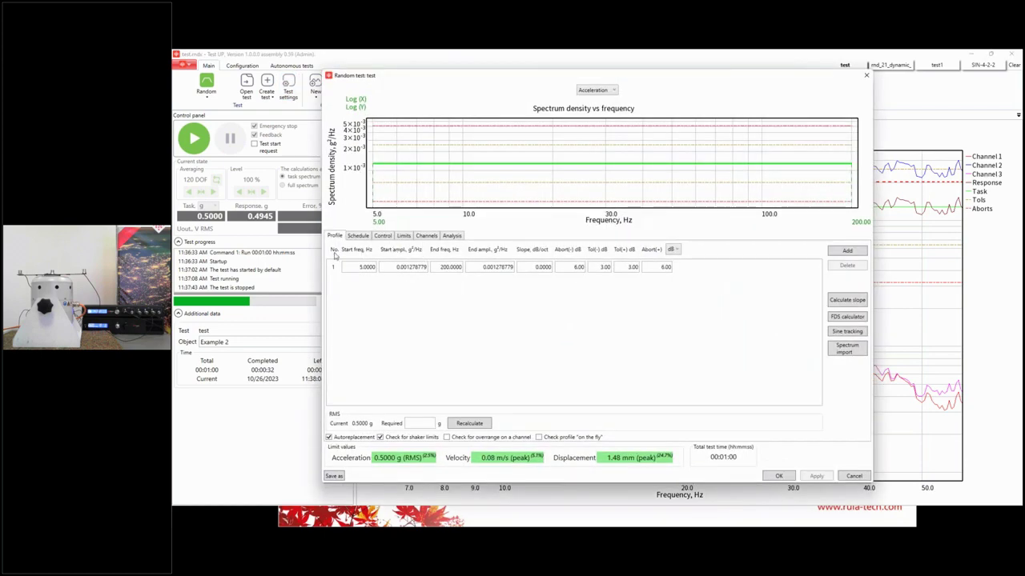
pyautogui.click(404, 236)
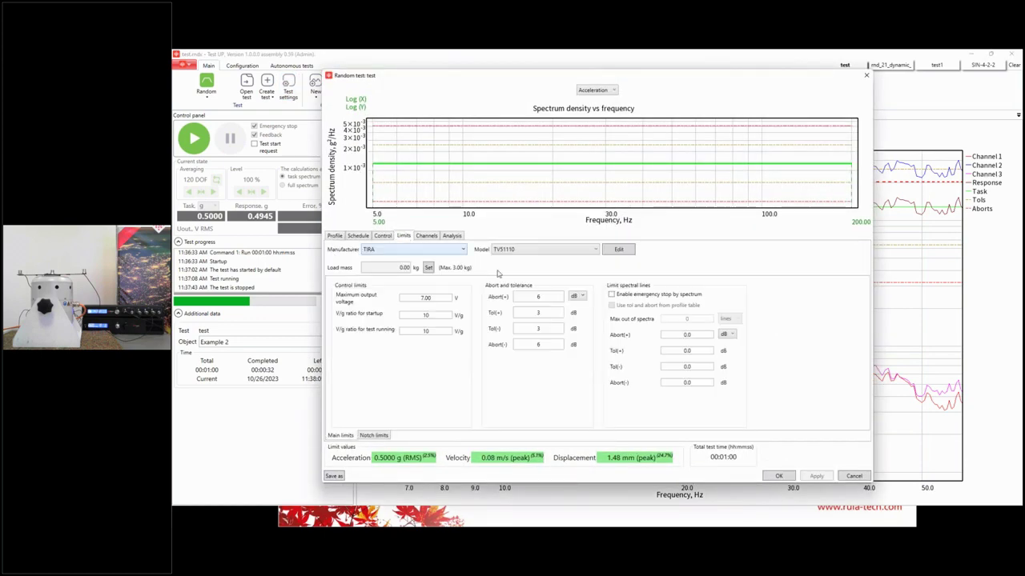
pyautogui.click(426, 236)
pyautogui.click(409, 236)
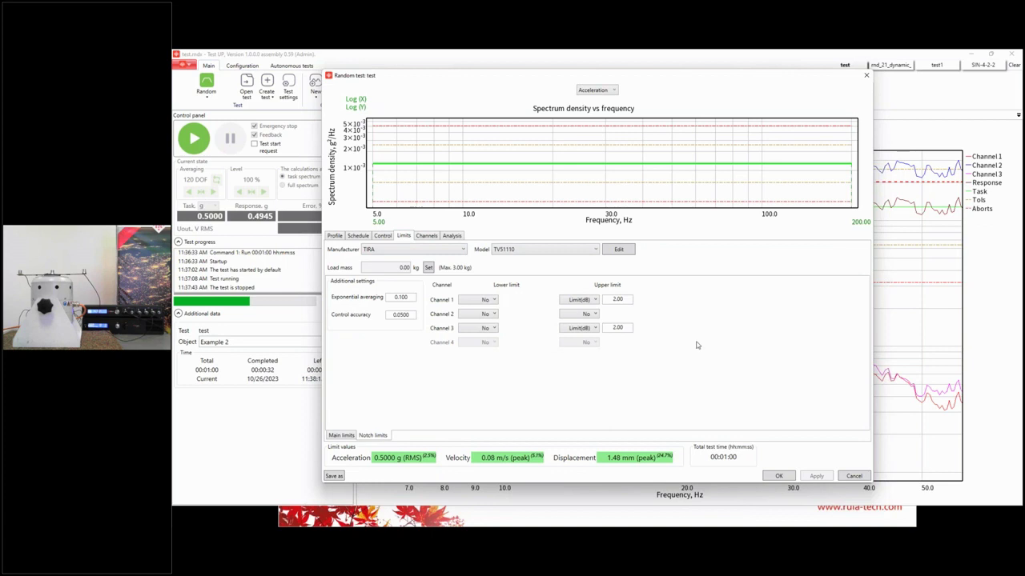
pyautogui.click(595, 299)
pyautogui.click(580, 309)
pyautogui.click(595, 328)
pyautogui.click(580, 338)
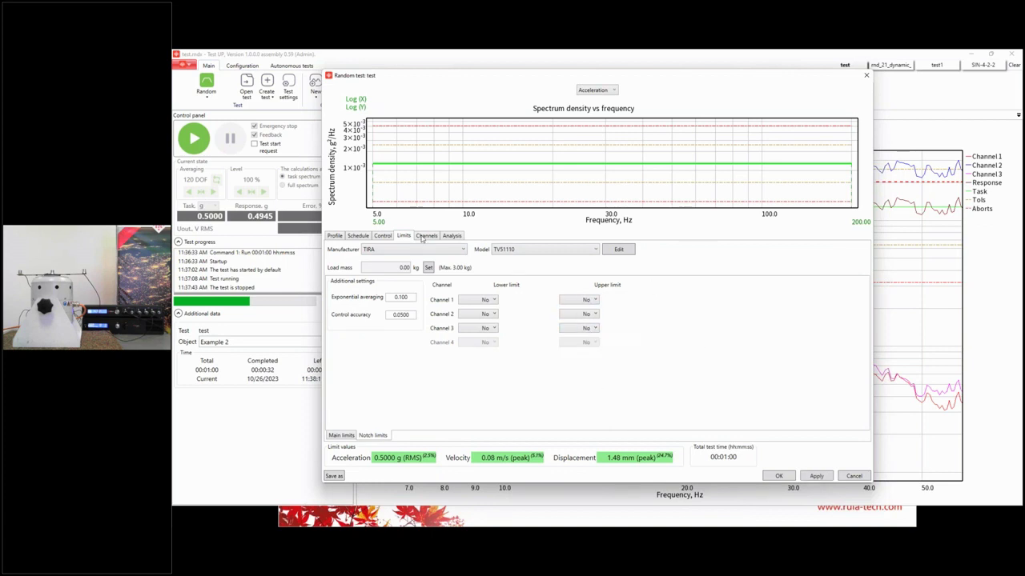
pyautogui.click(334, 237)
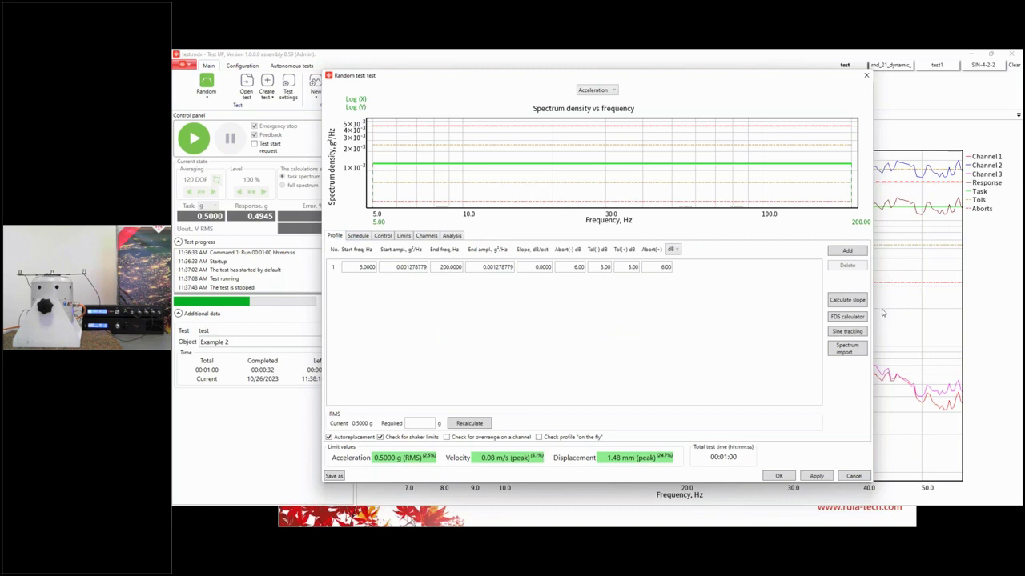
pyautogui.click(846, 349)
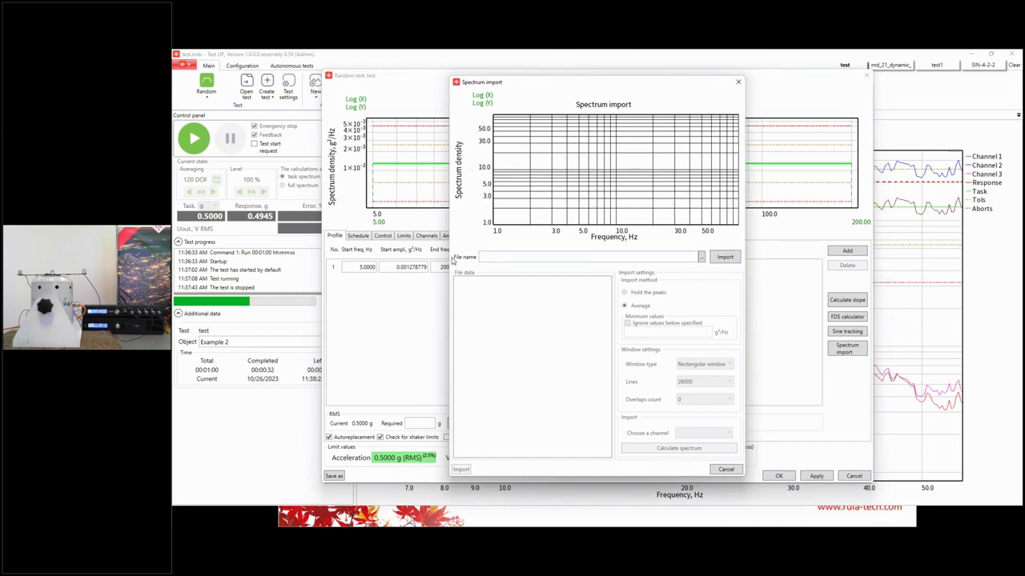
# Browse for an import file, check the file types, and close the file browser
pyautogui.click(725, 258)
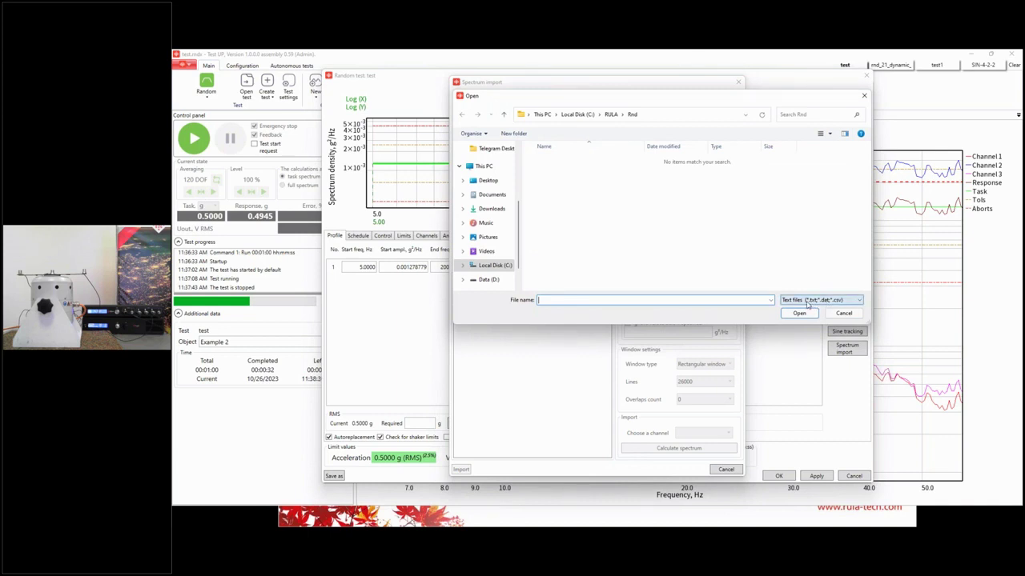
pyautogui.click(826, 303)
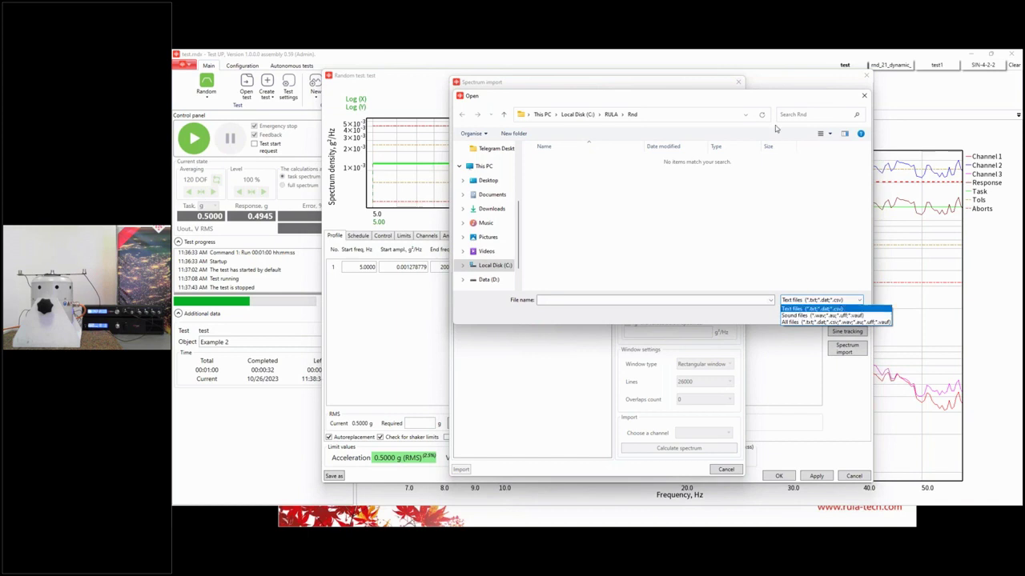
pyautogui.click(664, 148)
pyautogui.moveTo(714, 101); pyautogui.dragTo(639, 170)
pyautogui.click(788, 164)
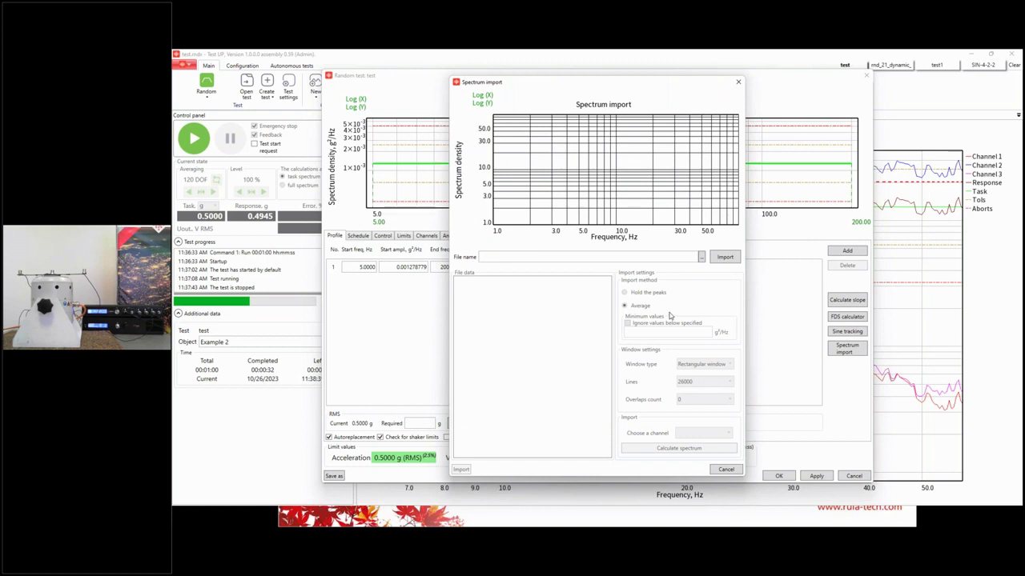
# Load TruckRND.vaufx from Desktop > AdvancedSineShockRandom into the spectrum import
pyautogui.click(700, 257)
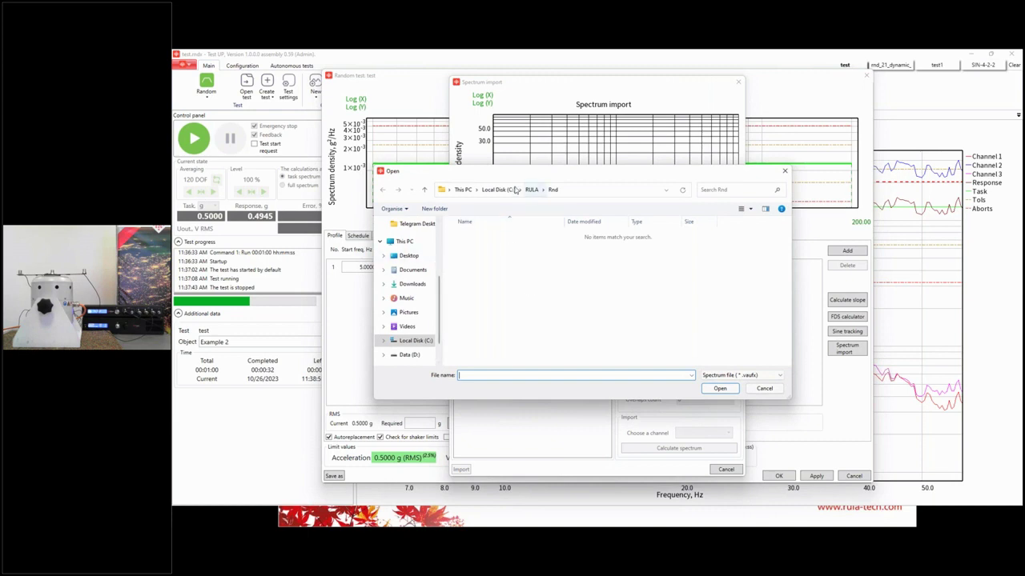
pyautogui.click(407, 256)
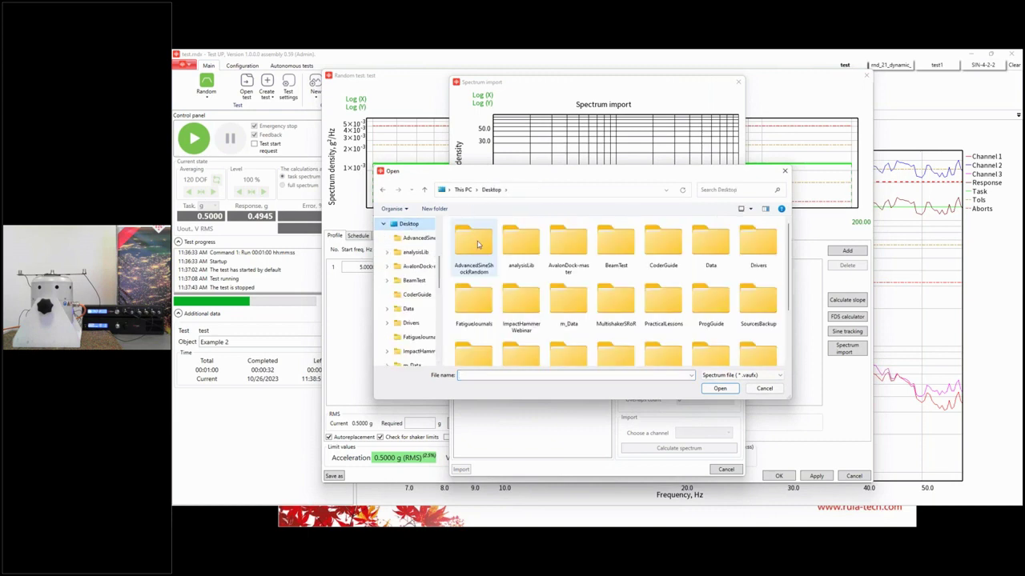
pyautogui.doubleClick(473, 247)
pyautogui.doubleClick(488, 239)
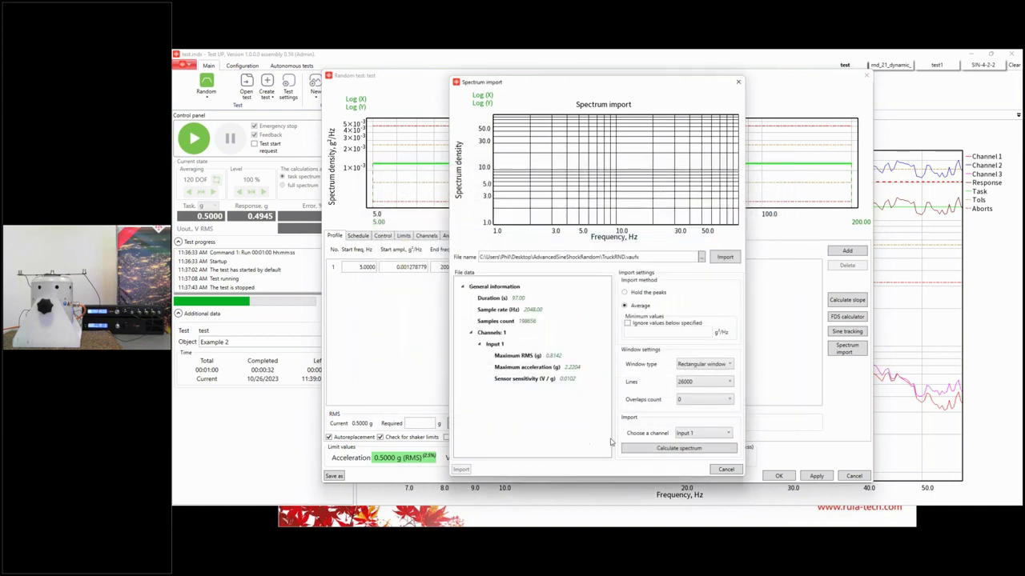
pyautogui.press('super')
# Bring up the PowerPoint slideshow, advance one slide to Spectrum Import, then switch back to Test UP
pyautogui.moveTo(676, 519)
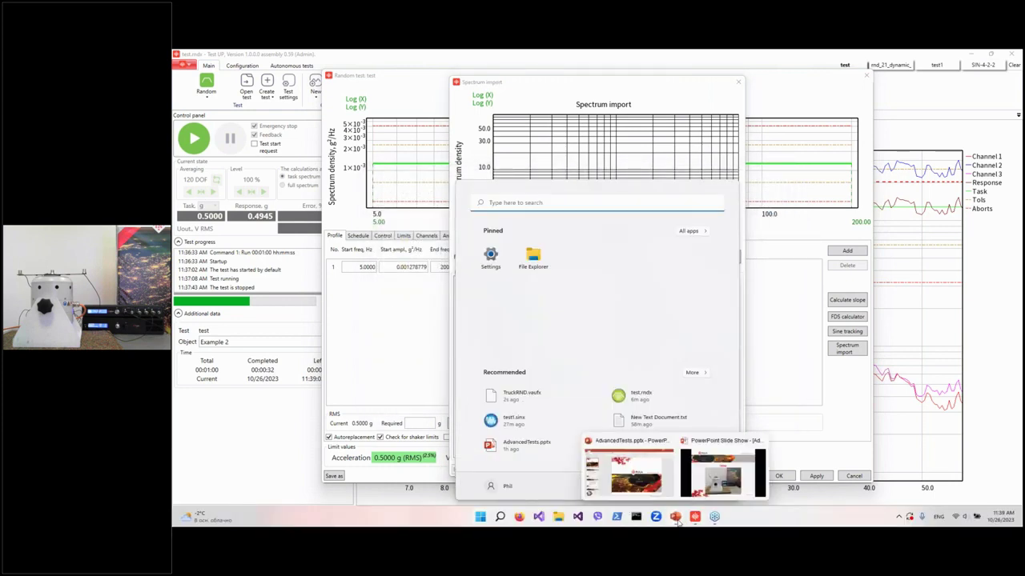
pyautogui.click(721, 474)
pyautogui.click(536, 332)
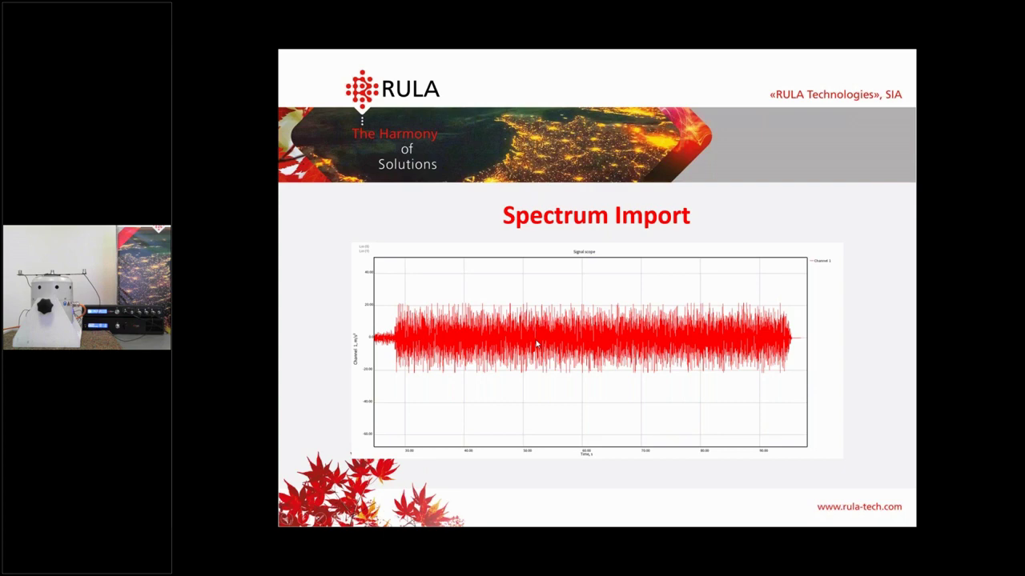
pyautogui.press('super')
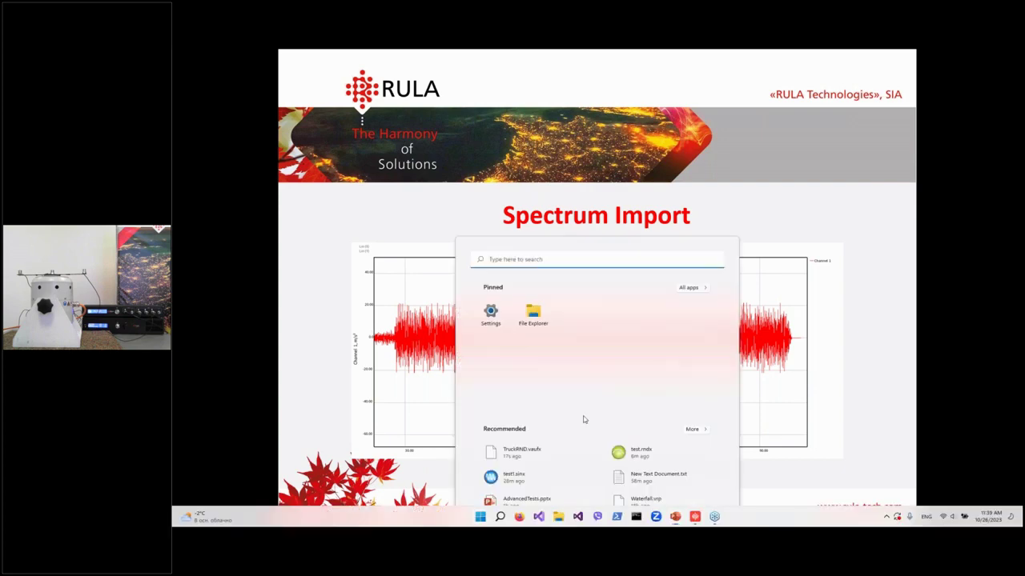
pyautogui.click(694, 517)
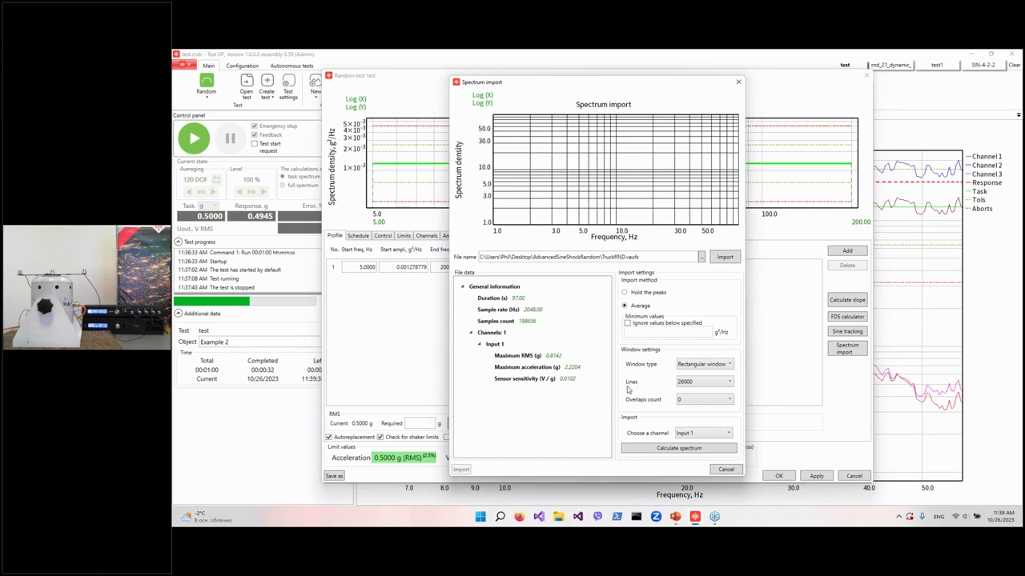
# Keep overlaps at 0 and the channel as Input 1, and set Lines to 7000
pyautogui.click(688, 400)
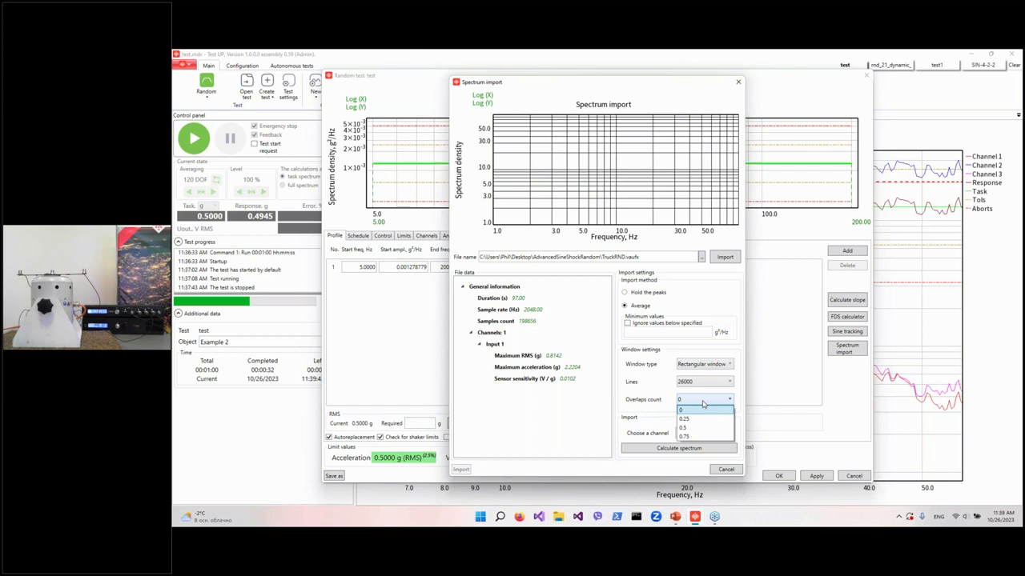
pyautogui.click(710, 406)
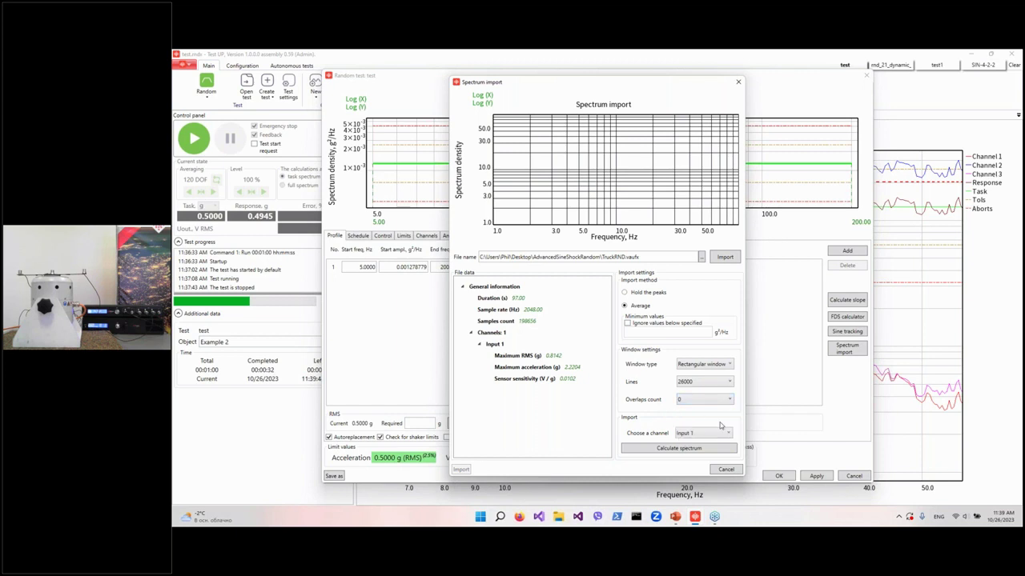
pyautogui.click(715, 436)
pyautogui.click(716, 436)
pyautogui.click(710, 438)
pyautogui.click(711, 438)
pyautogui.click(693, 382)
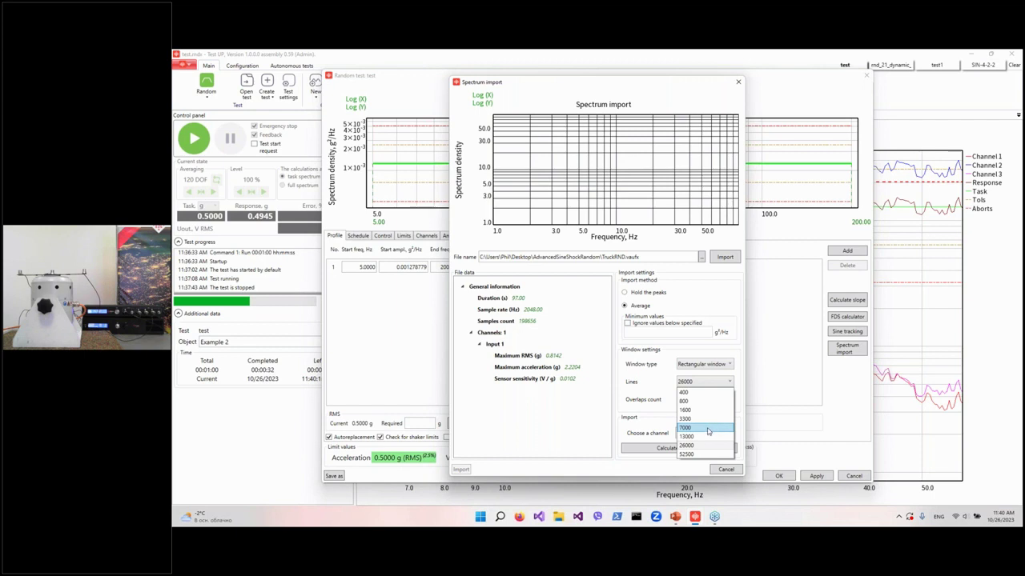
pyautogui.click(711, 430)
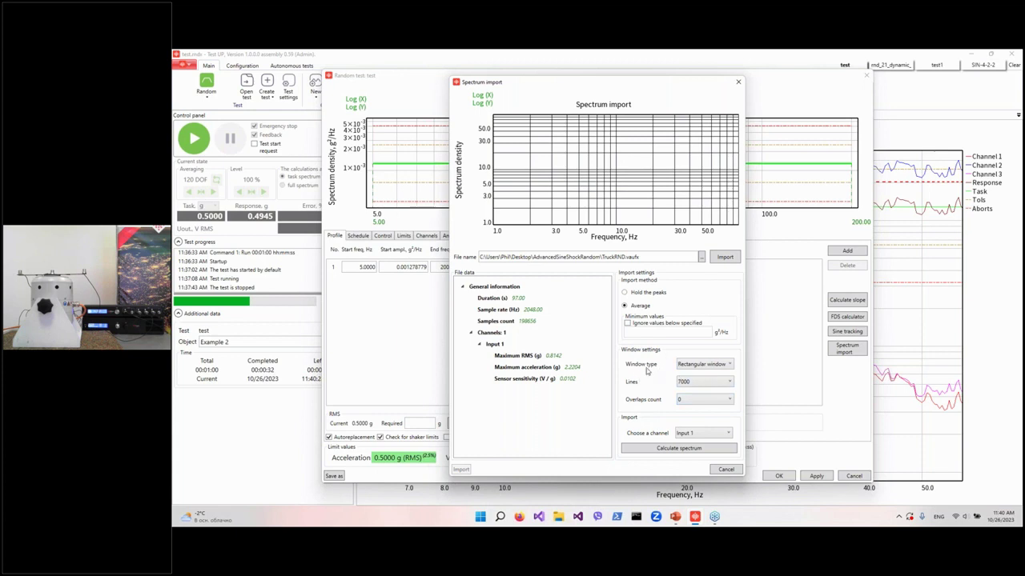
# Calculate the Input 1 spectrum, import it, and confirm overwriting the current profile
pyautogui.click(678, 450)
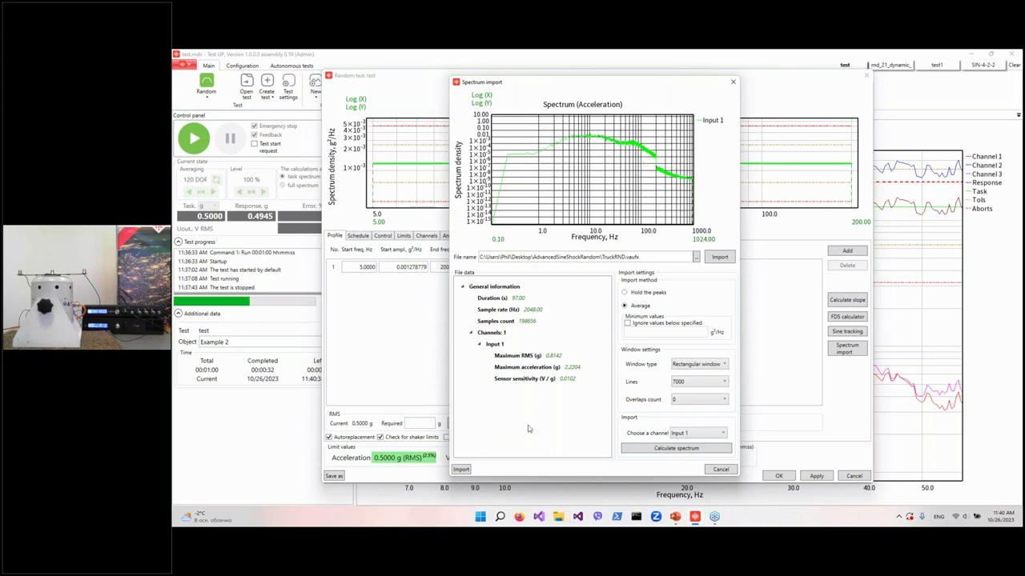
pyautogui.click(461, 470)
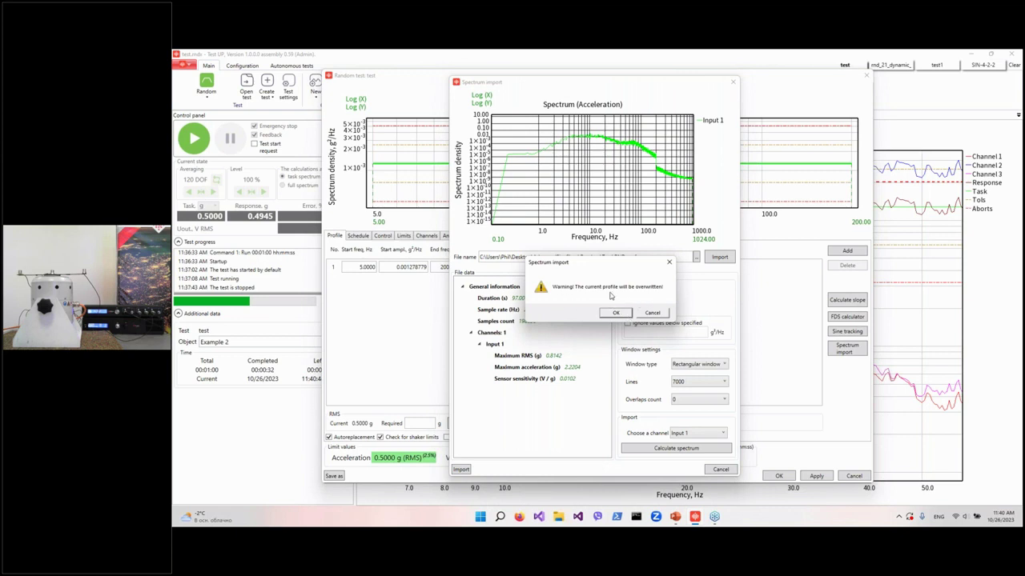
pyautogui.click(613, 317)
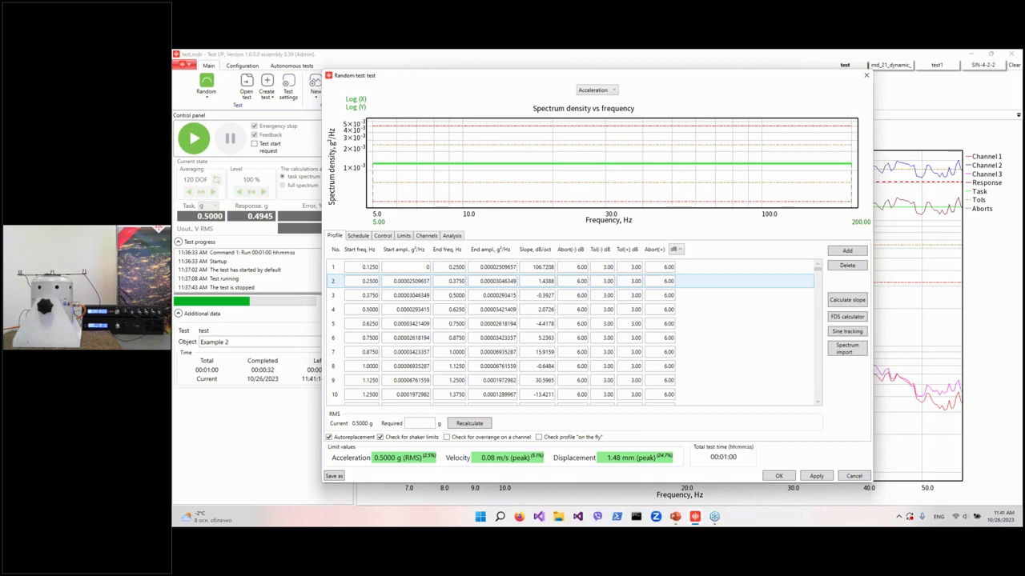
pyautogui.click(346, 271)
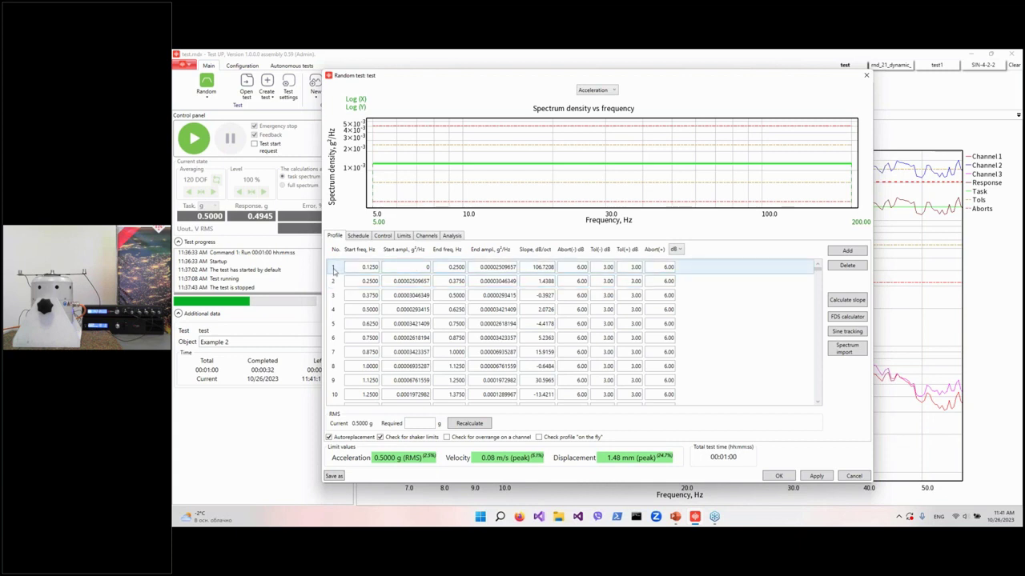
pyautogui.click(369, 278)
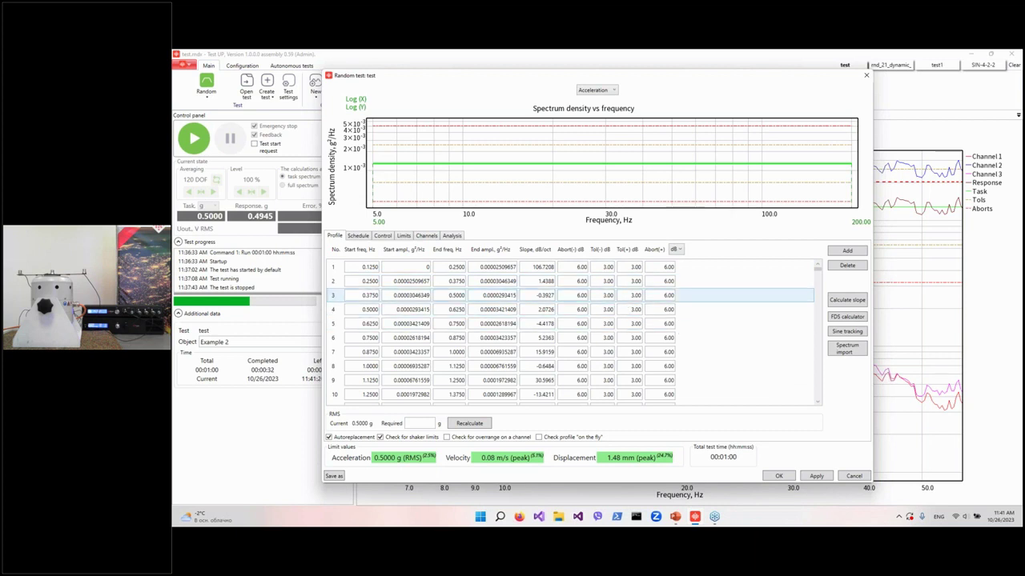
pyautogui.click(358, 267)
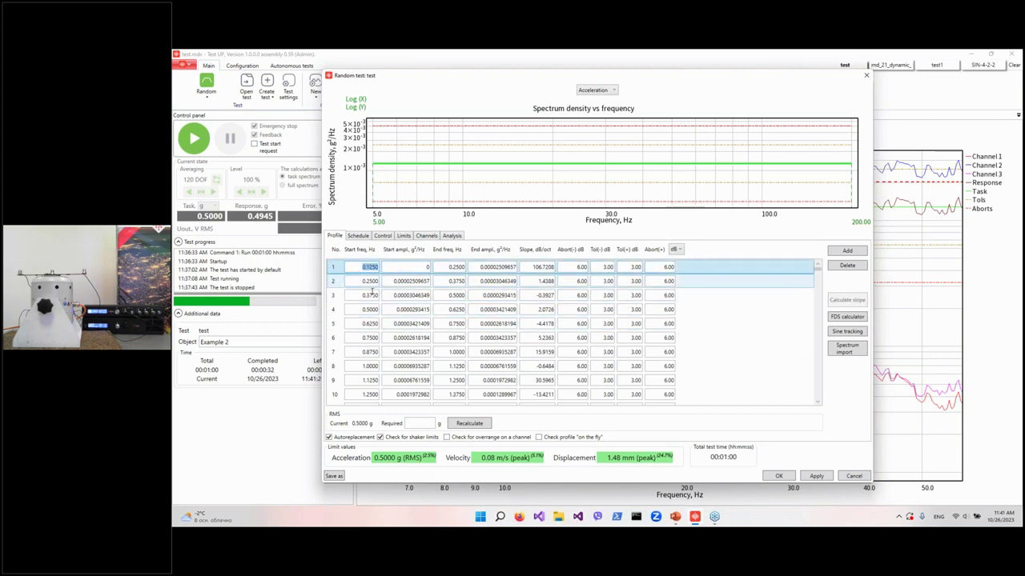
pyautogui.scroll(-4, 344, 320)
pyautogui.moveTo(818, 270); pyautogui.dragTo(824, 420)
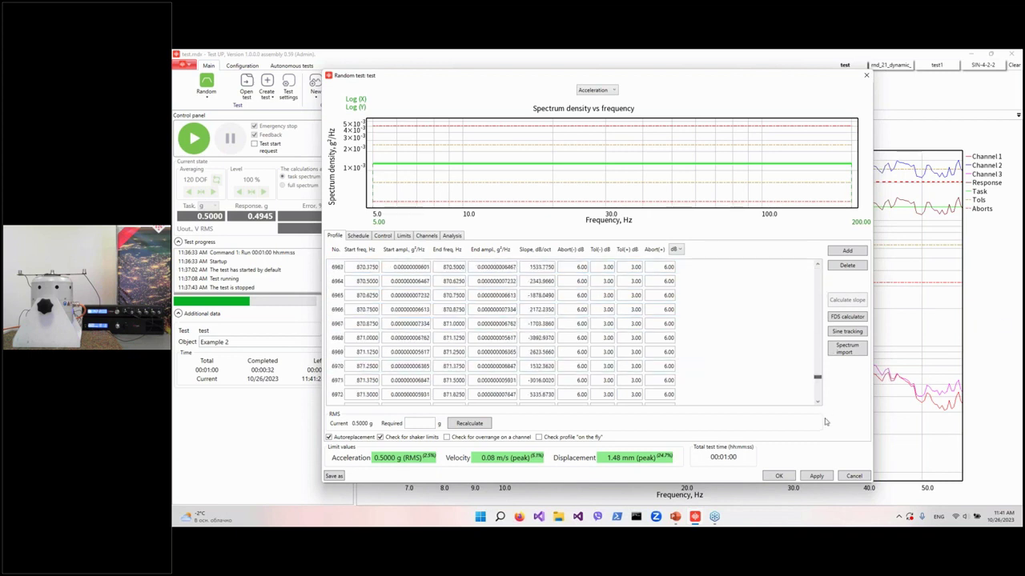
pyautogui.click(356, 395)
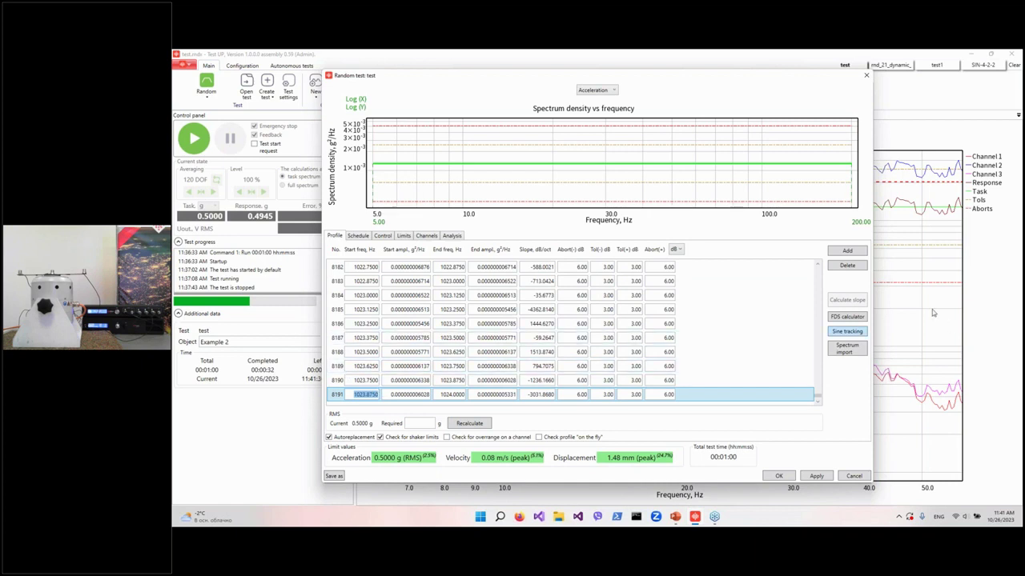
pyautogui.click(775, 323)
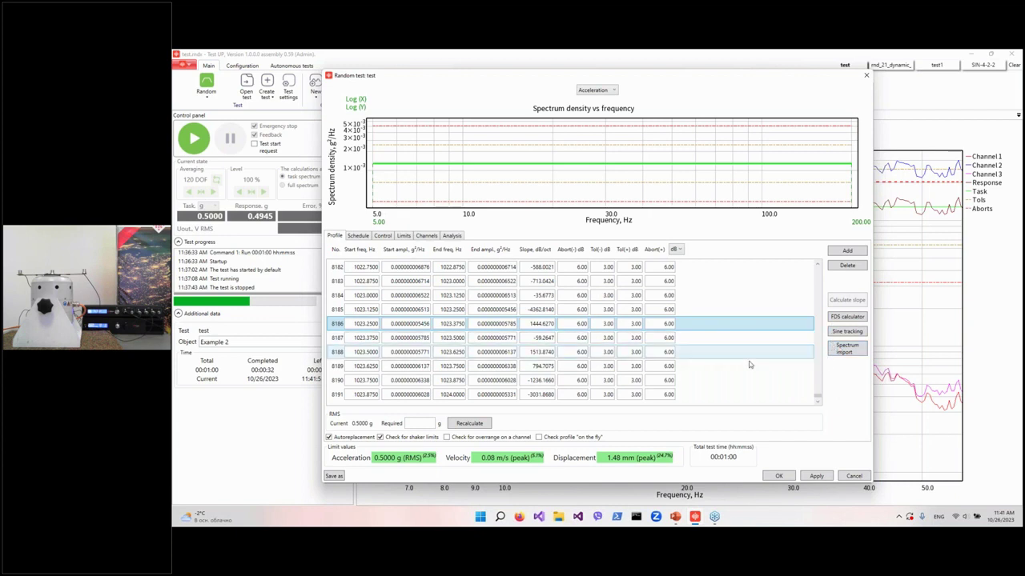
pyautogui.scroll(19, 817, 336)
pyautogui.hotkey('ctrl', 'Home')
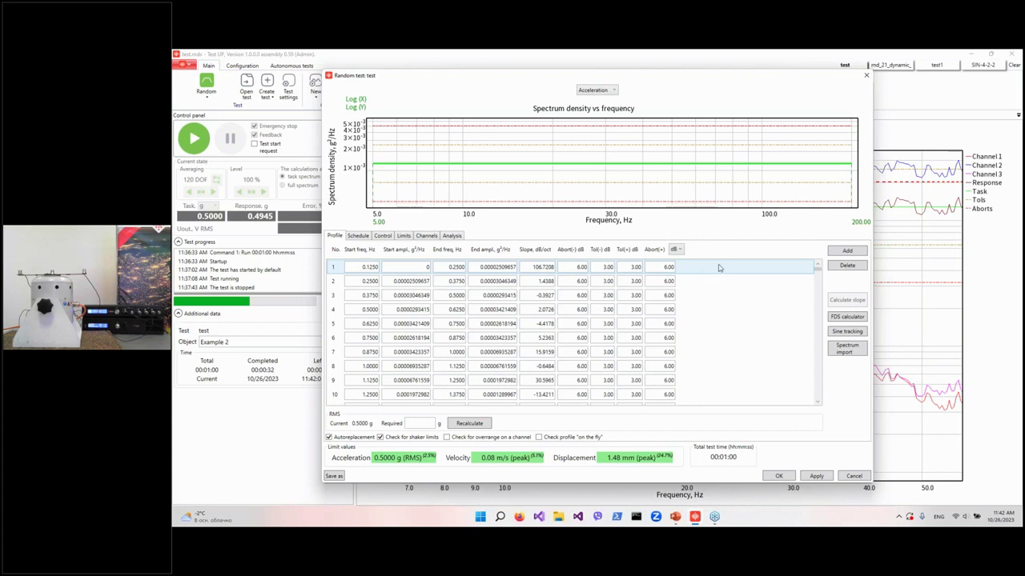
pyautogui.click(730, 271)
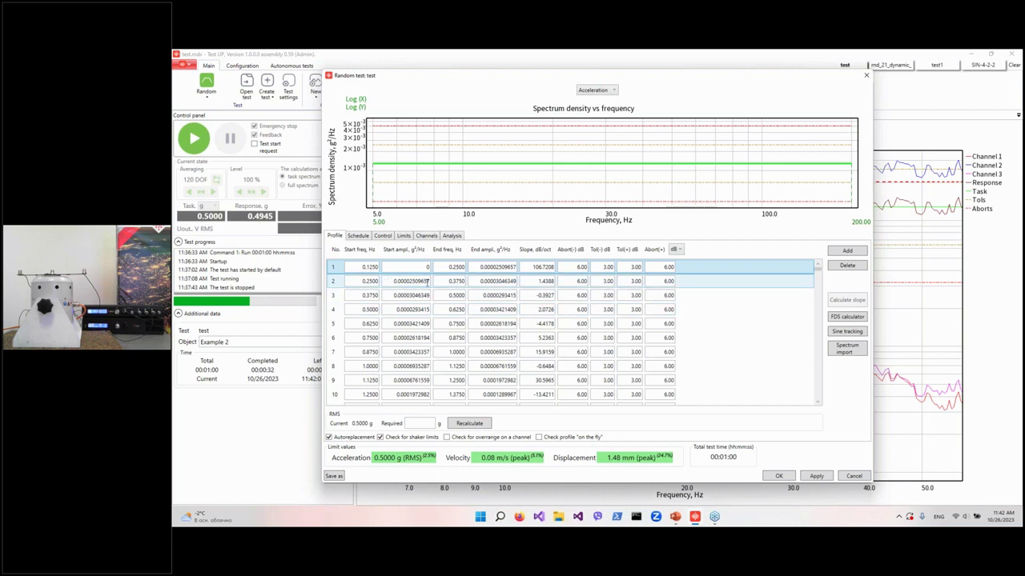
pyautogui.scroll(-4, 400, 285)
# Delete profile rows 1–79 below 10 Hz and confirm the deletion
pyautogui.scroll(-14, 389, 286)
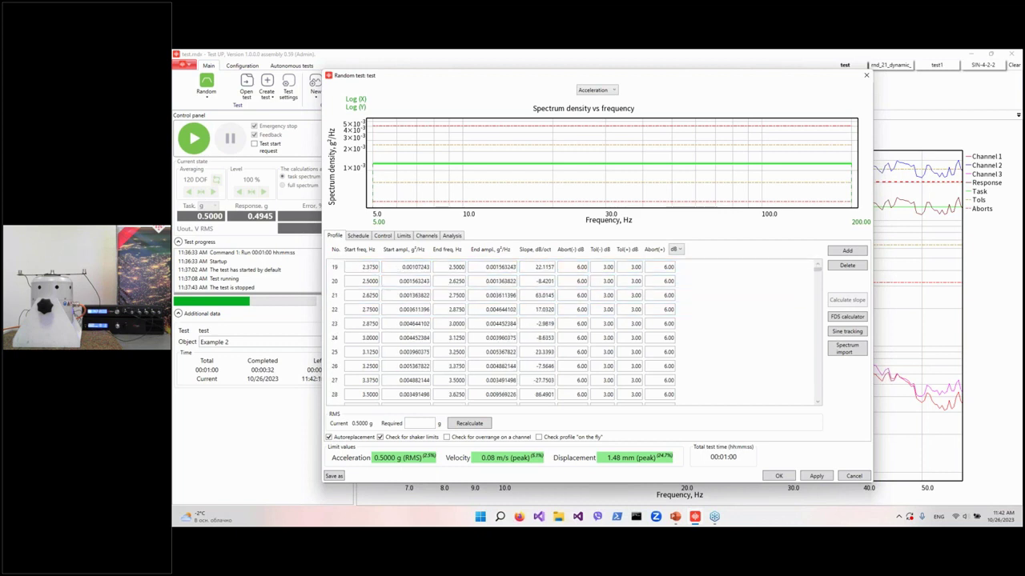
pyautogui.scroll(-4, 395, 341)
pyautogui.scroll(-3, 368, 320)
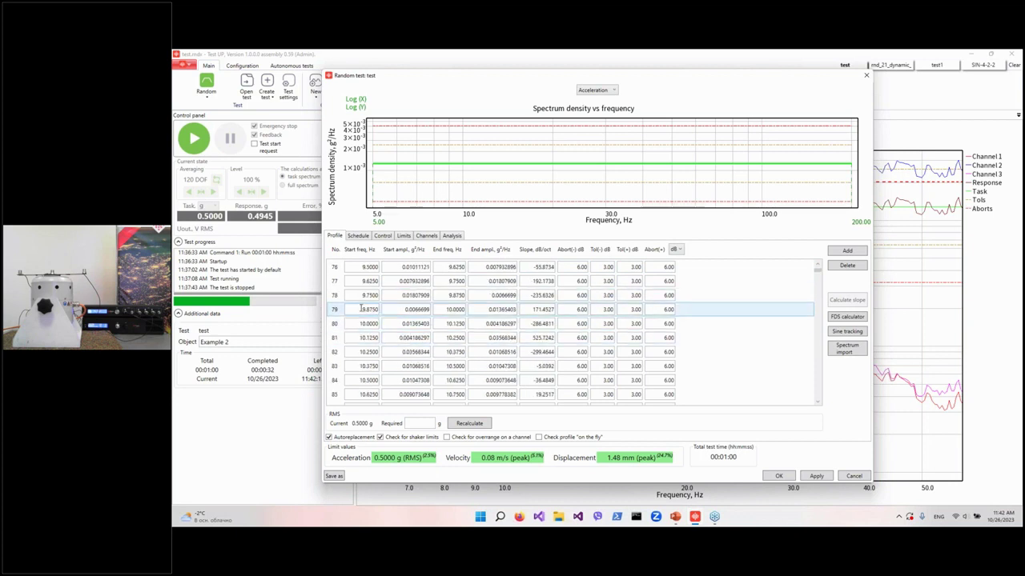
pyautogui.keyDown('shift'); pyautogui.click(704, 316); pyautogui.keyUp('shift')
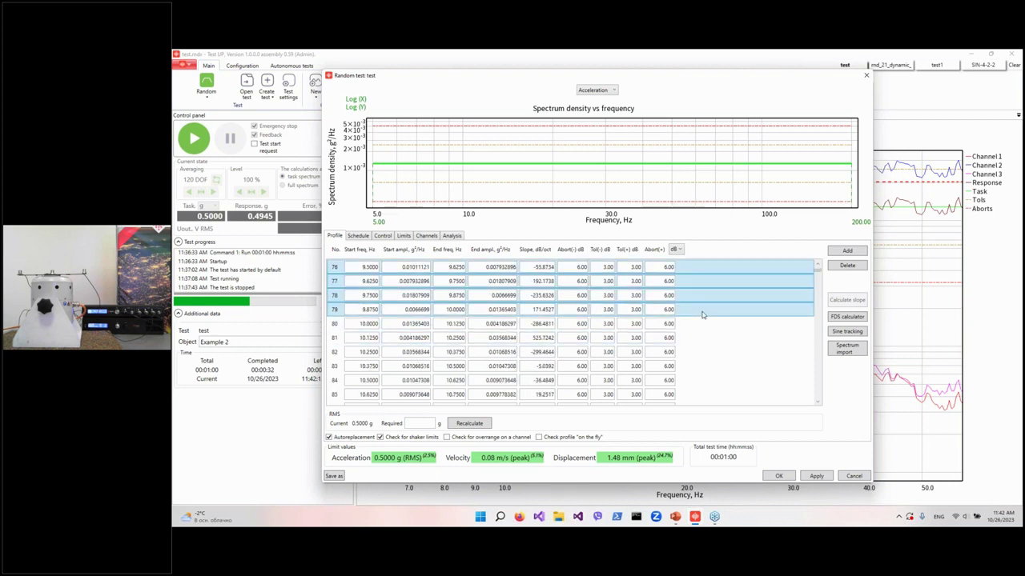
pyautogui.click(851, 267)
pyautogui.click(605, 313)
# Delete rows 7921 to the end above 1000 Hz, confirm, and apply the edited profile
pyautogui.scroll(-16, 720, 304)
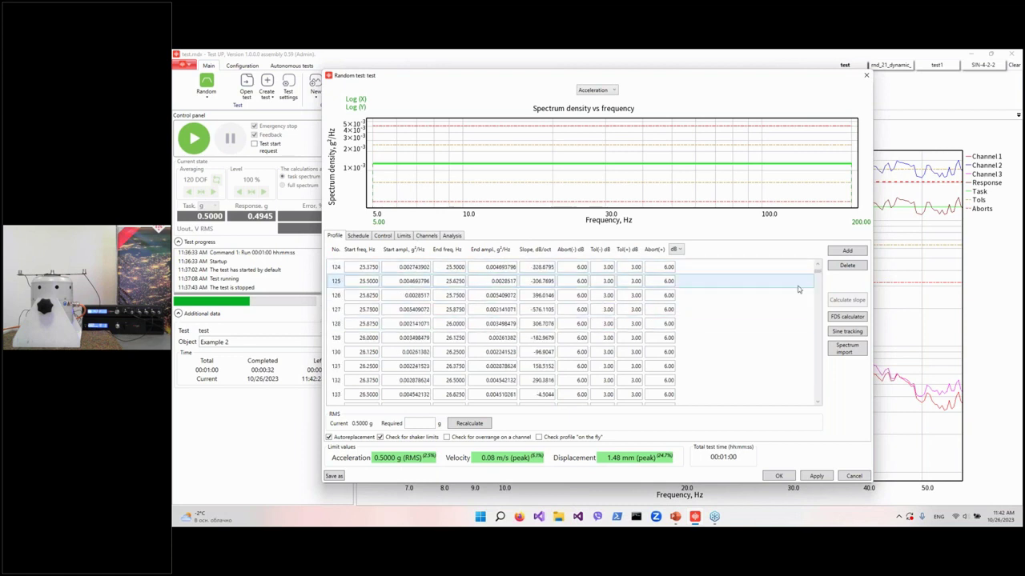
pyautogui.click(818, 274)
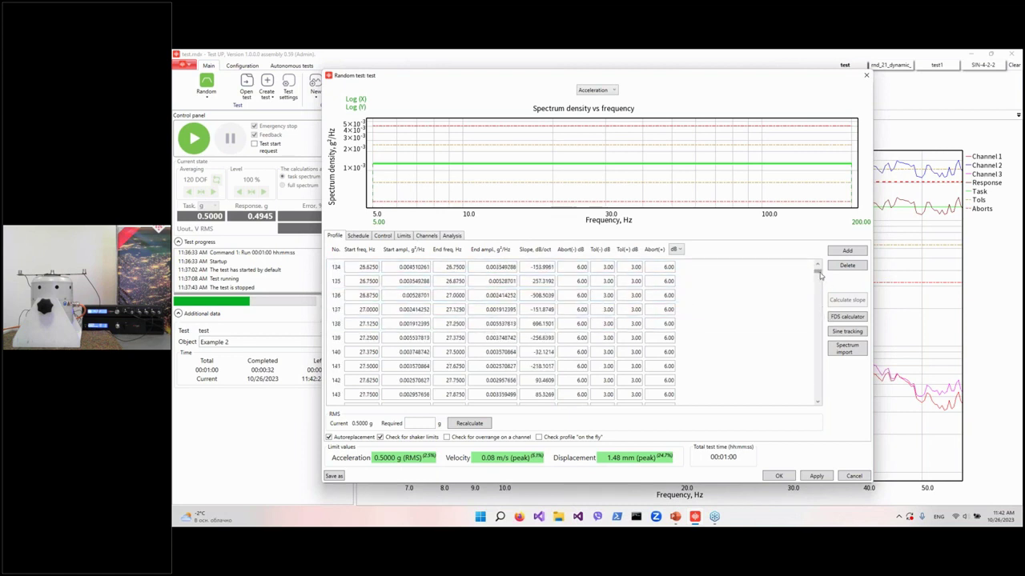
pyautogui.moveTo(818, 274); pyautogui.dragTo(818, 400)
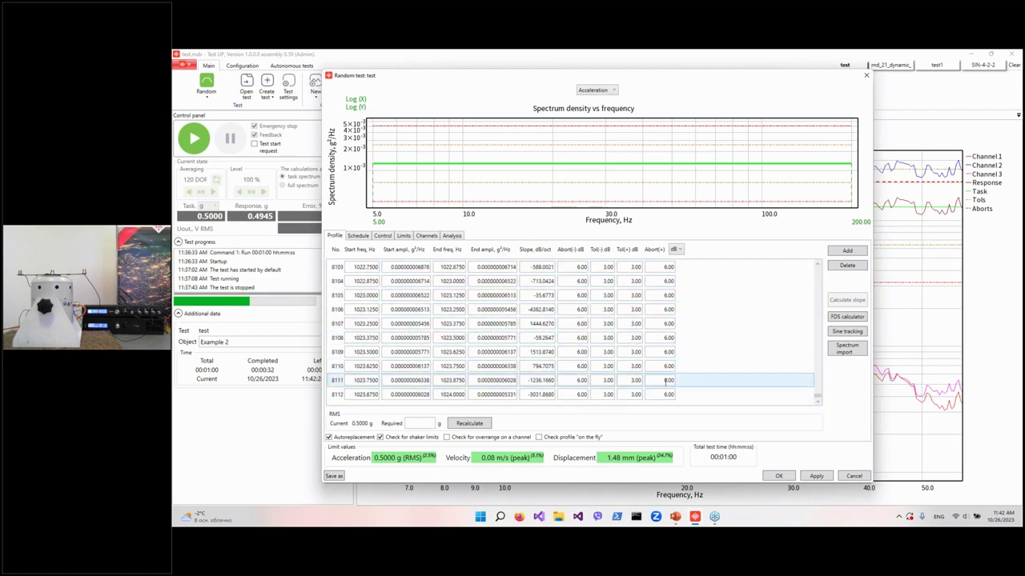
pyautogui.scroll(11, 709, 346)
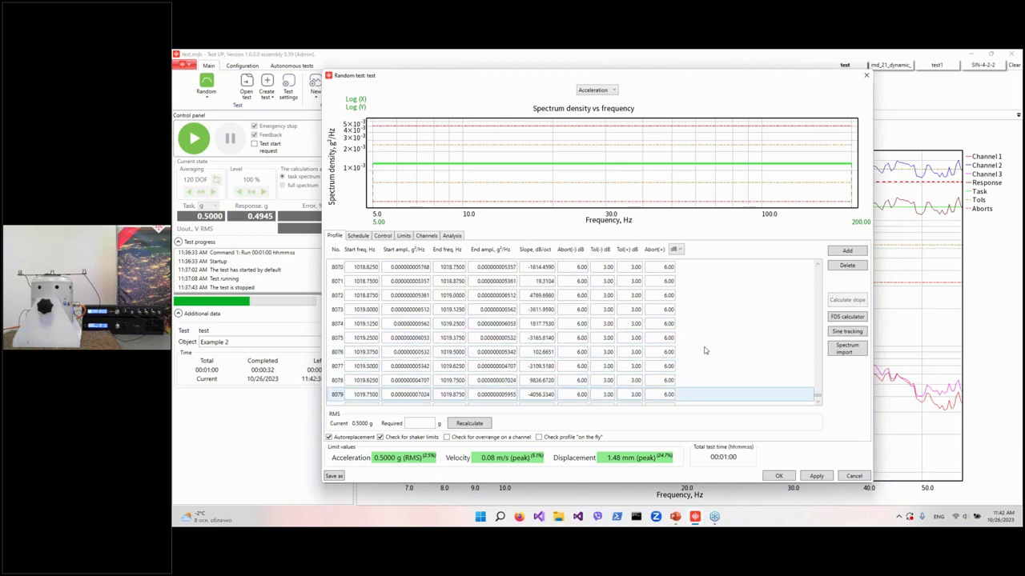
pyautogui.scroll(12, 704, 350)
pyautogui.scroll(17, 377, 320)
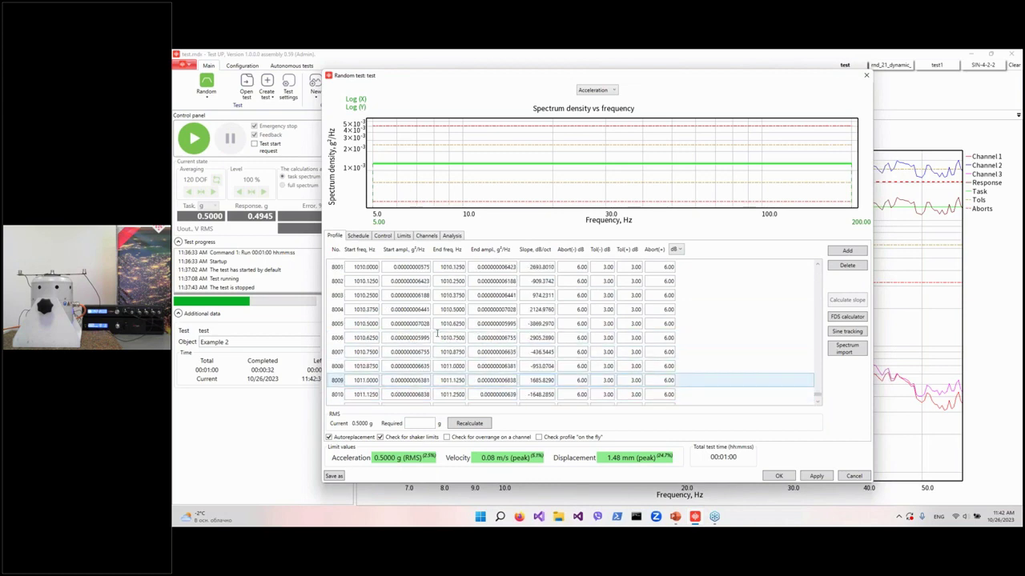
pyautogui.scroll(13, 376, 320)
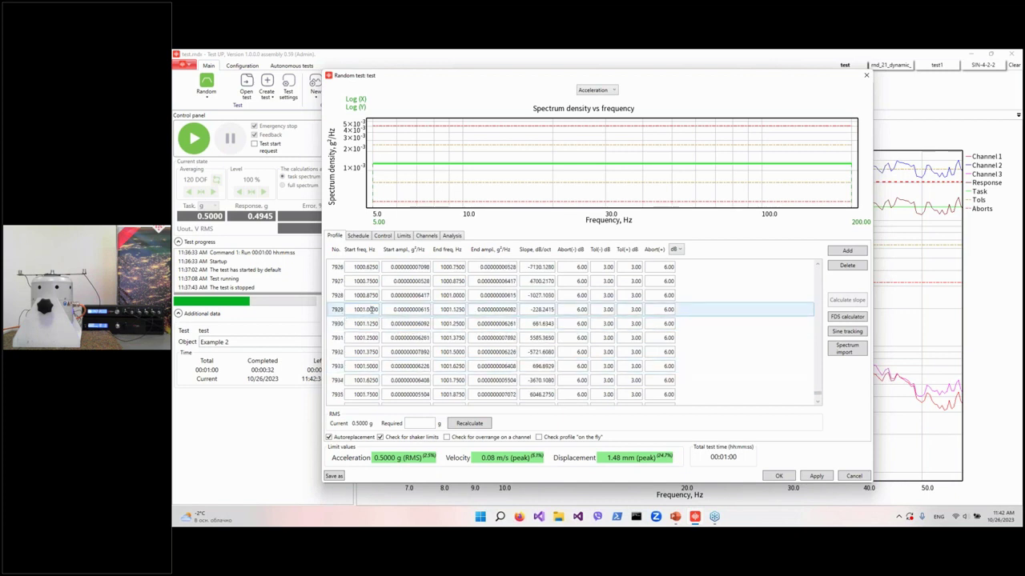
pyautogui.scroll(1, 376, 304)
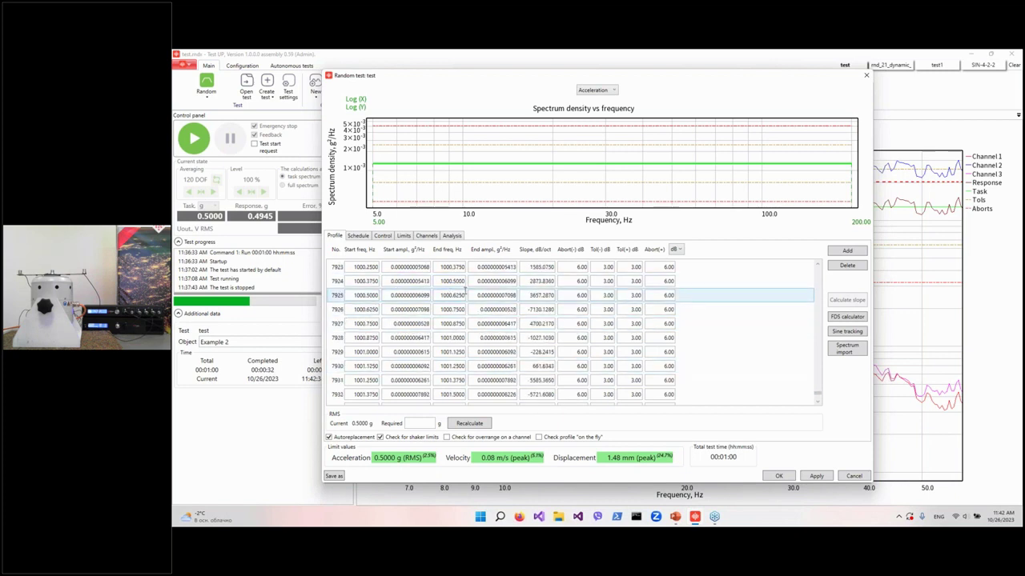
pyautogui.scroll(1, 500, 281)
pyautogui.click(704, 285)
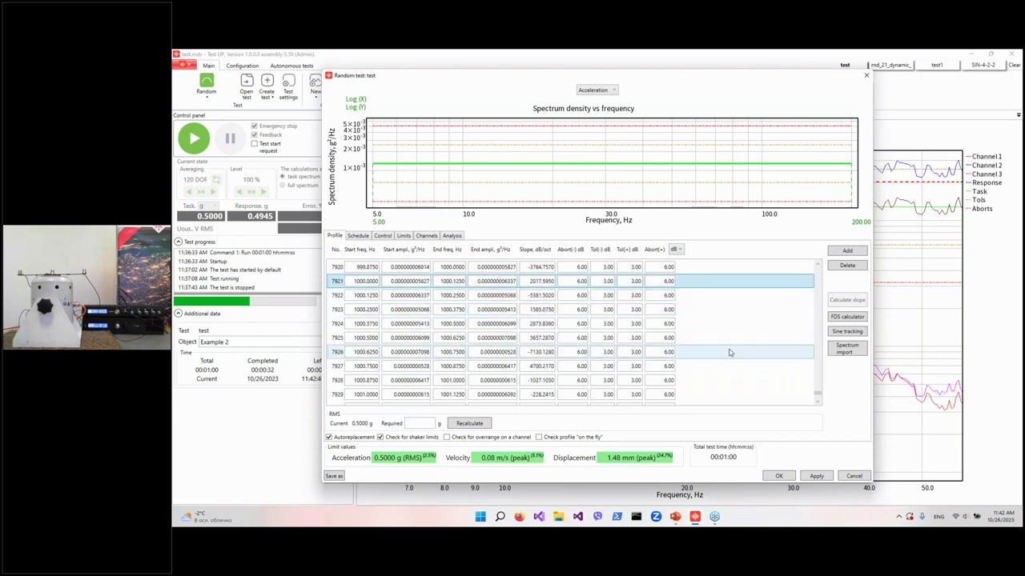
pyautogui.moveTo(820, 397); pyautogui.dragTo(819, 400)
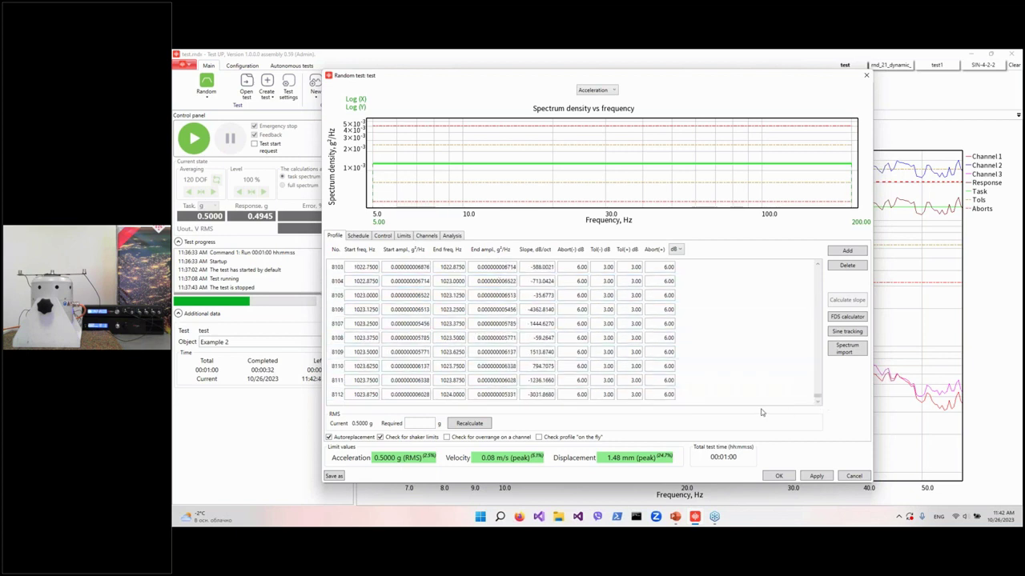
pyautogui.keyDown('shift'); pyautogui.click(750, 397); pyautogui.keyUp('shift')
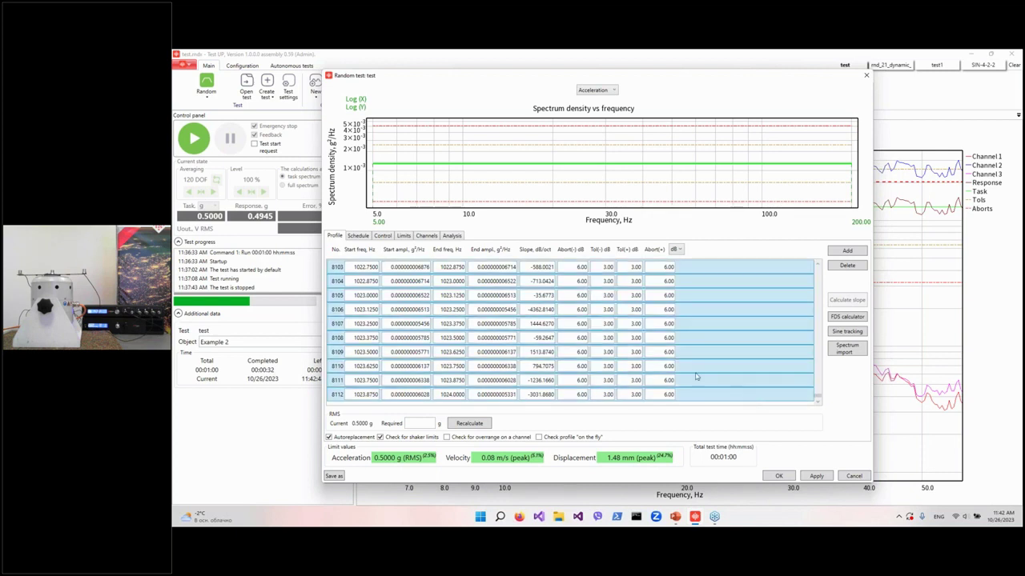
pyautogui.click(846, 267)
pyautogui.click(604, 314)
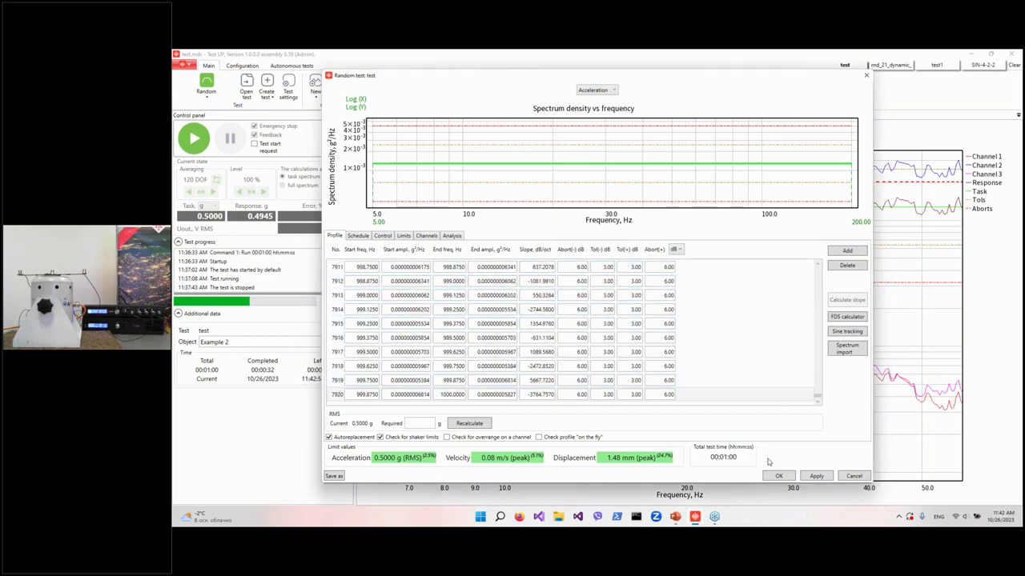
pyautogui.click(817, 476)
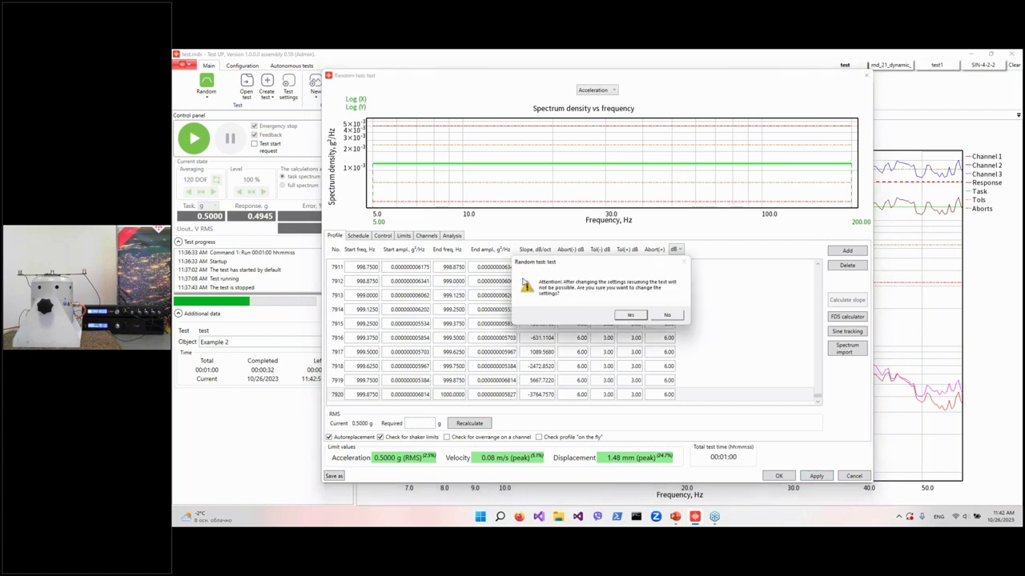
# Confirm the settings change, apply the 10–1000 Hz profile, set Channel 1 to Measuring, and accept
pyautogui.click(638, 318)
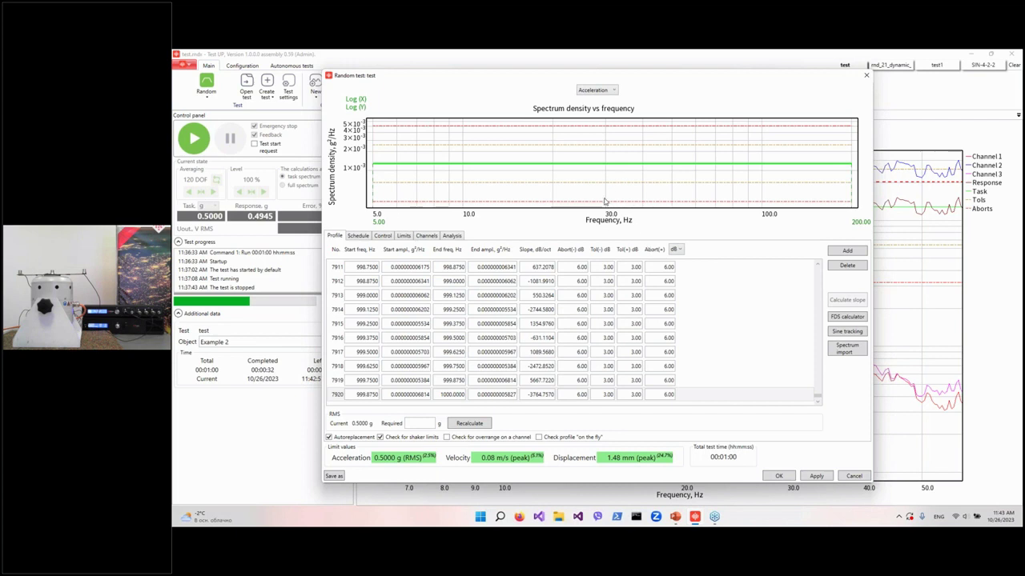
pyautogui.click(816, 476)
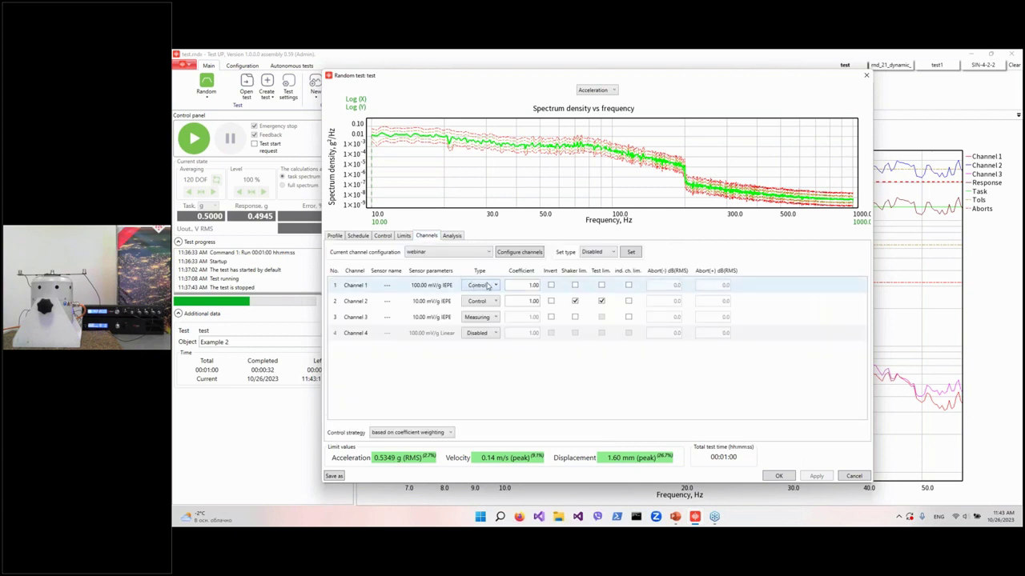
pyautogui.click(480, 285)
pyautogui.click(477, 297)
pyautogui.click(480, 285)
pyautogui.click(481, 310)
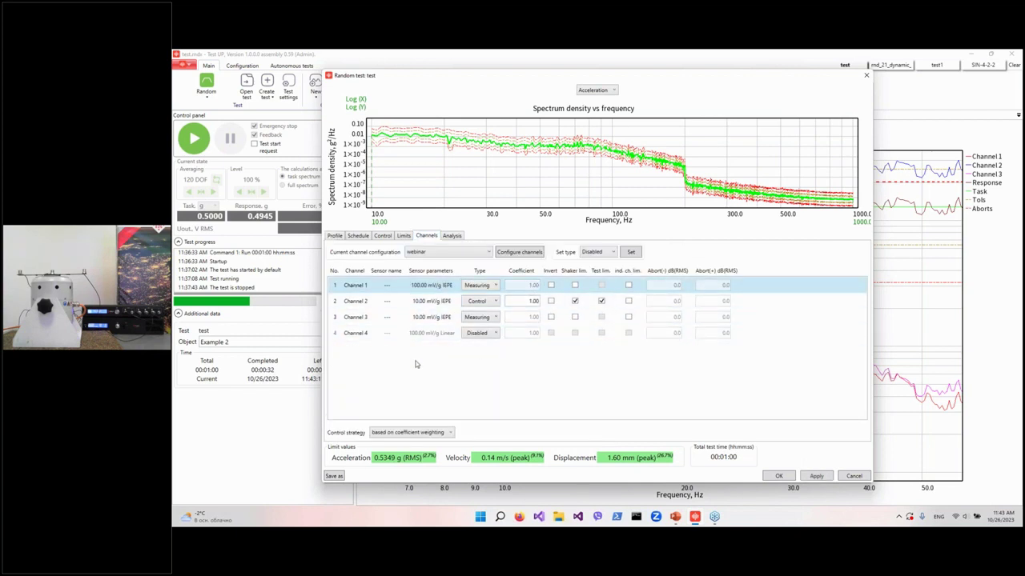
pyautogui.click(778, 476)
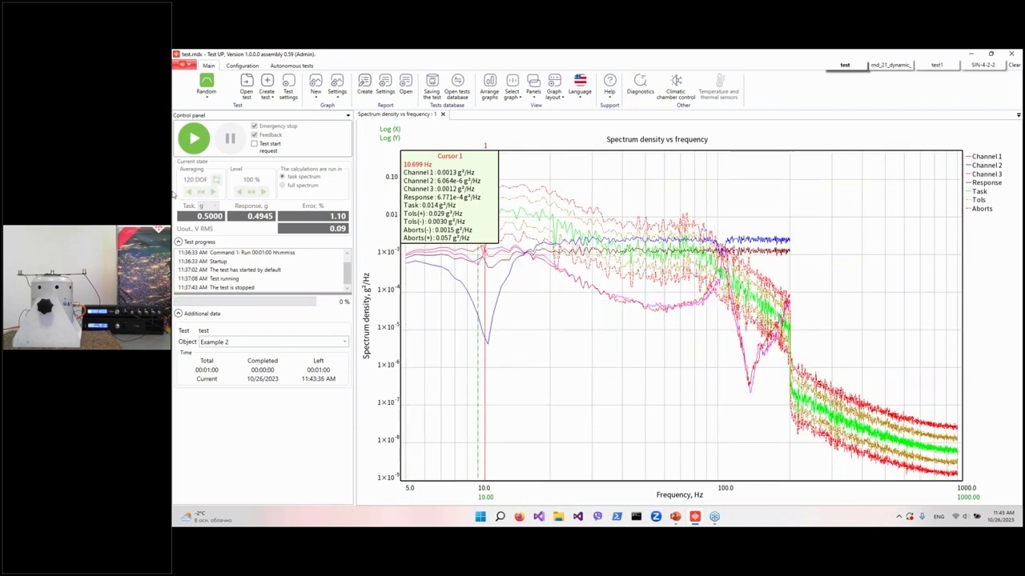
# Press Play in the Control panel to run the random test with the 10–1000 Hz truck profile
pyautogui.click(195, 142)
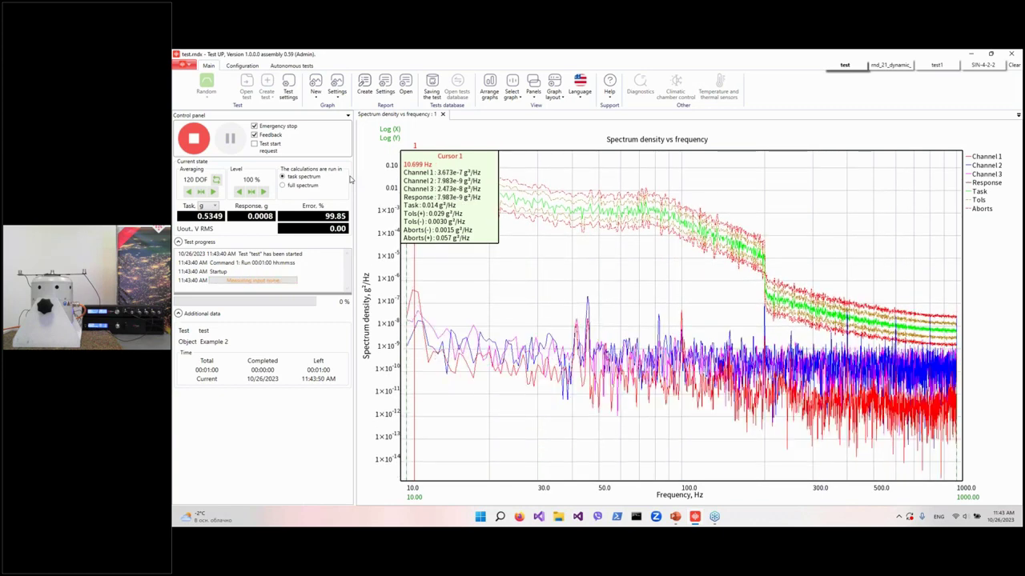
# Autoscale the spectrum graph and zoom it out with the mouse wheel
pyautogui.scroll(-2, 472, 286)
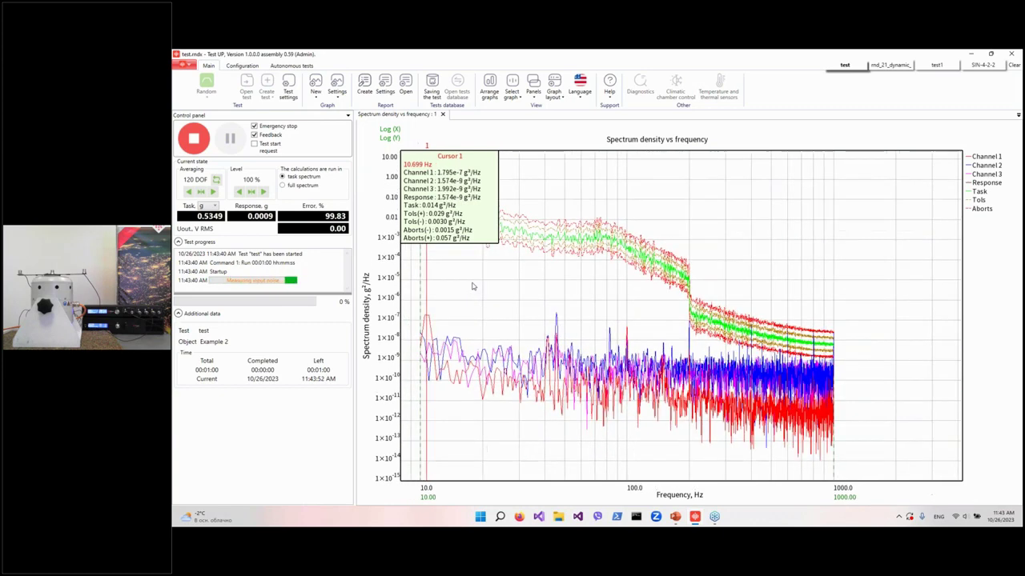
pyautogui.rightClick(478, 304)
pyautogui.click(520, 316)
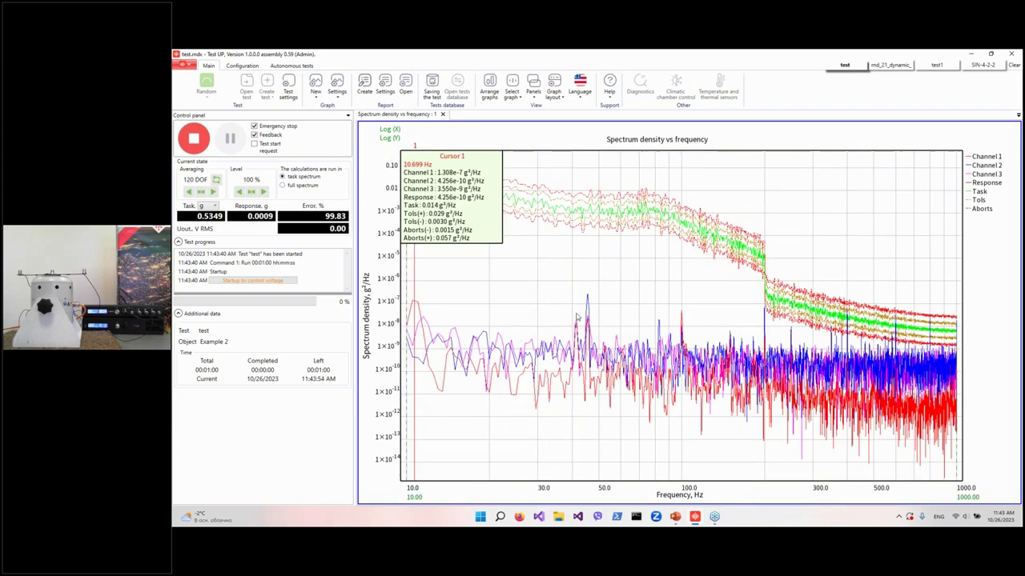
pyautogui.scroll(-3, 564, 320)
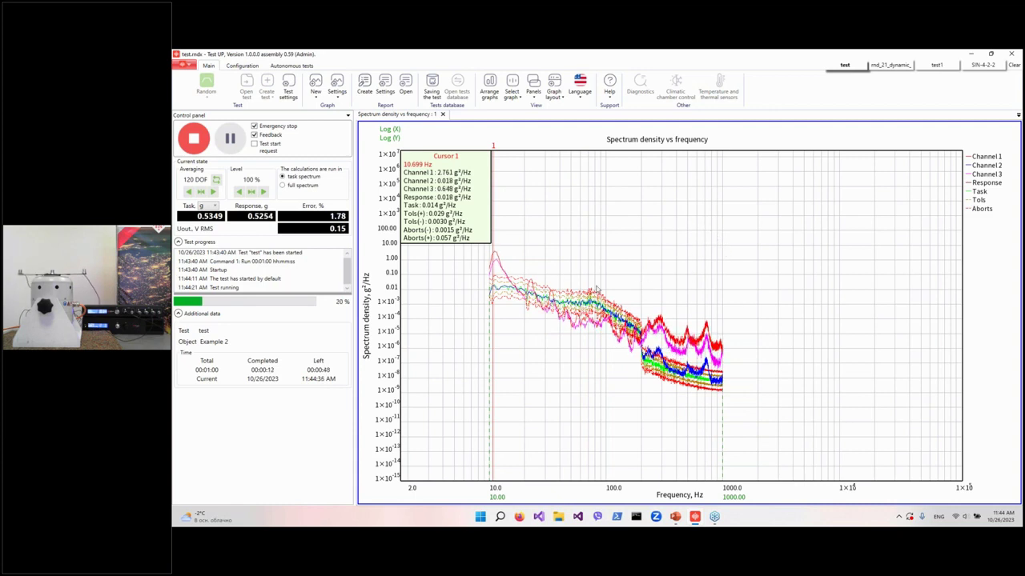
# Place Cursor 1 at 35.107 Hz on the spectrum density plot
pyautogui.scroll(2, 487, 324)
pyautogui.scroll(1, 487, 324)
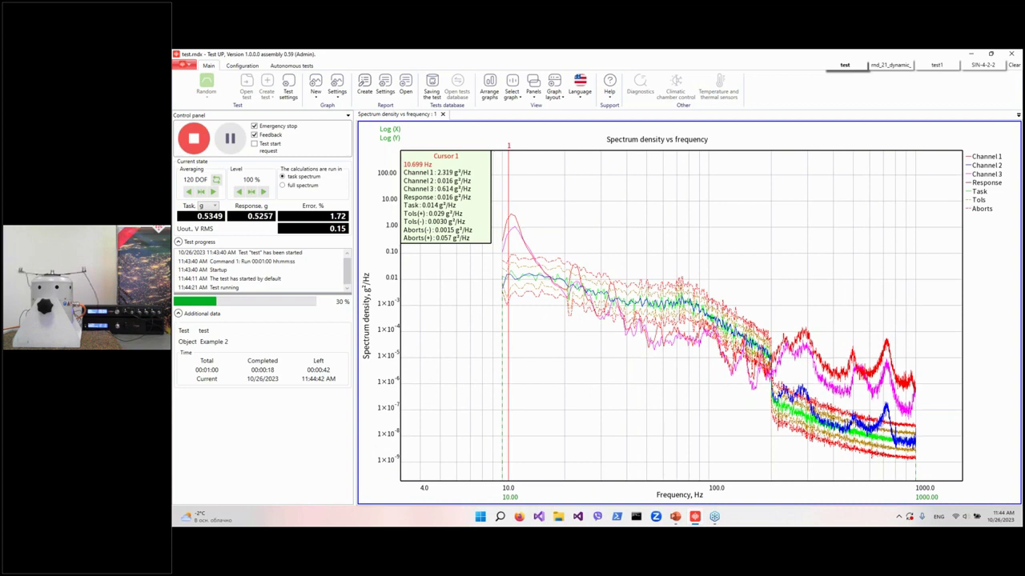
pyautogui.click(513, 339)
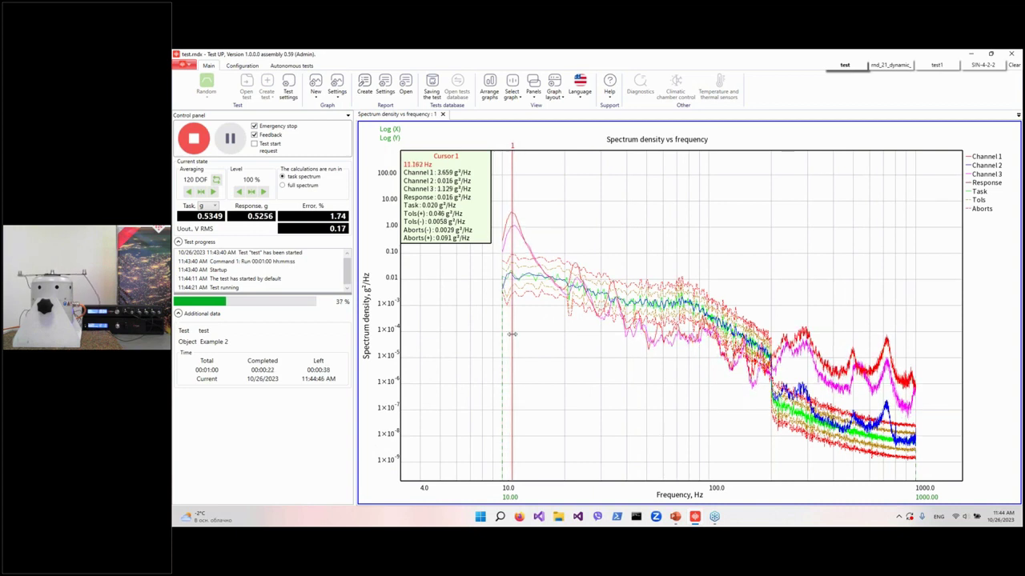
pyautogui.moveTo(512, 335); pyautogui.dragTo(612, 378)
# Rescale the spectrum axes to 10–1000 Hz and zoom into the low-frequency region
pyautogui.scroll(3, 765, 264)
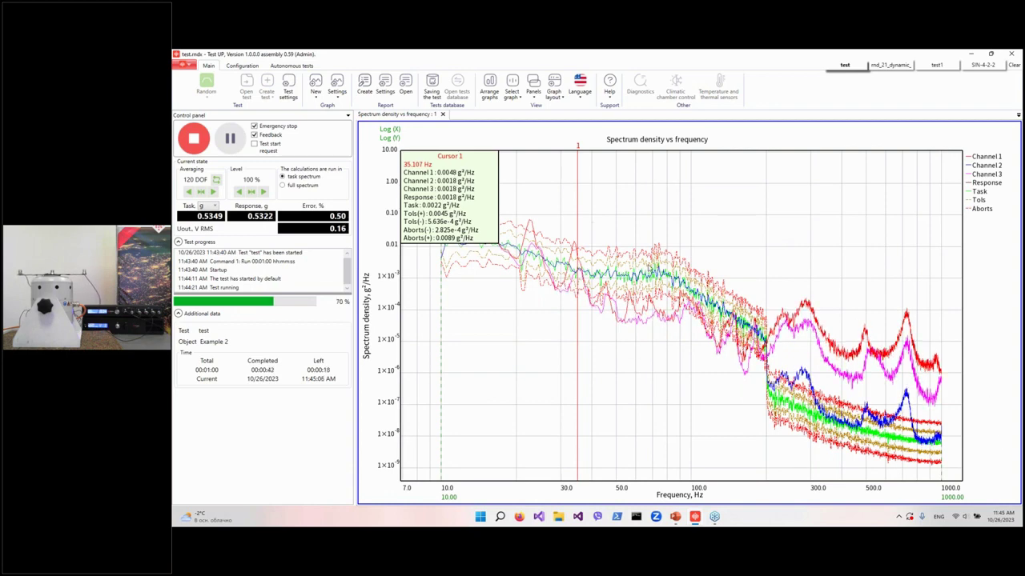
pyautogui.rightClick(663, 269)
pyautogui.click(682, 279)
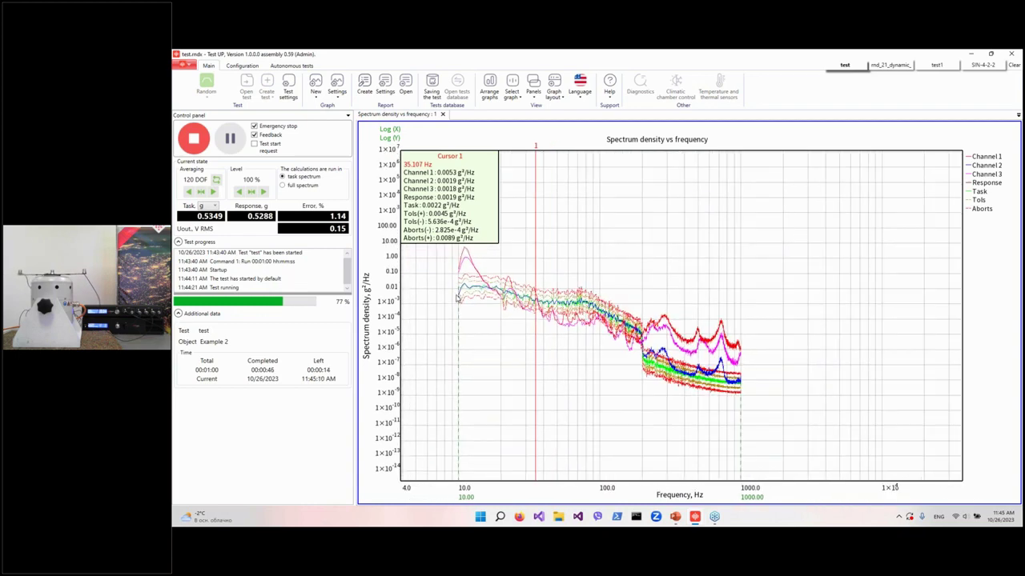
pyautogui.moveTo(445, 257); pyautogui.dragTo(606, 392)
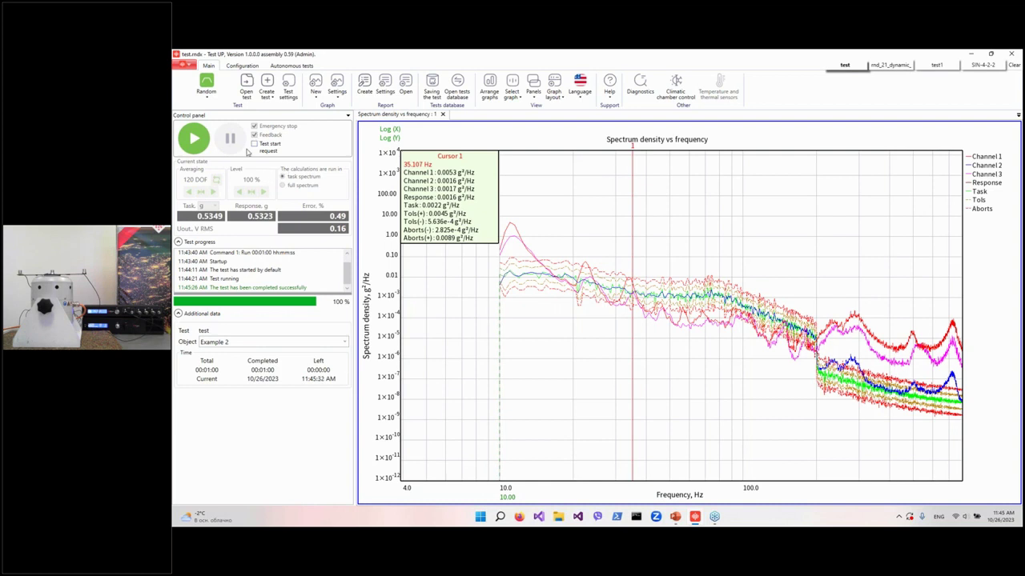
# Switch from the random test to the Shock test and choose a Triangle pulse
pyautogui.click(209, 86)
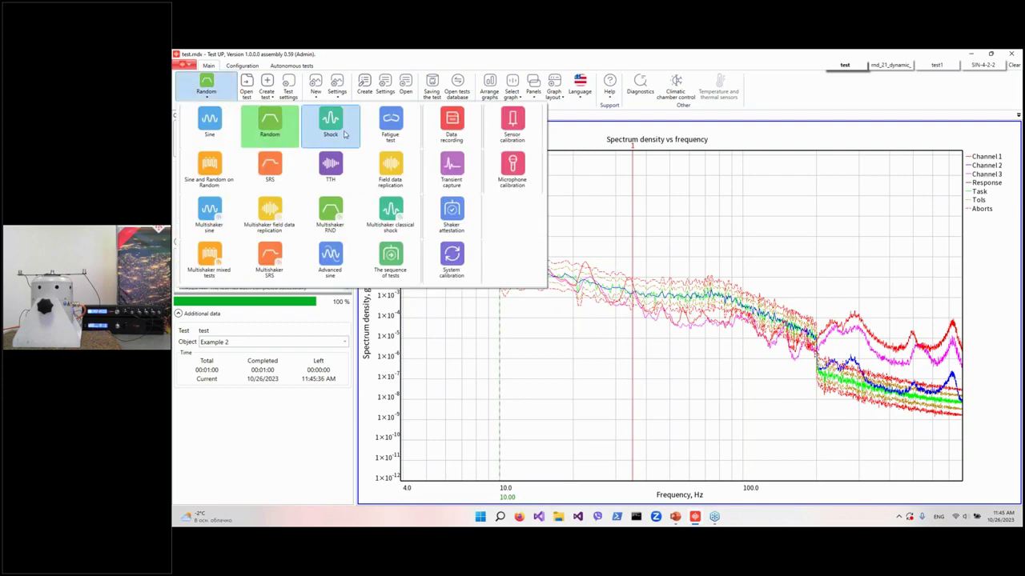
pyautogui.click(345, 135)
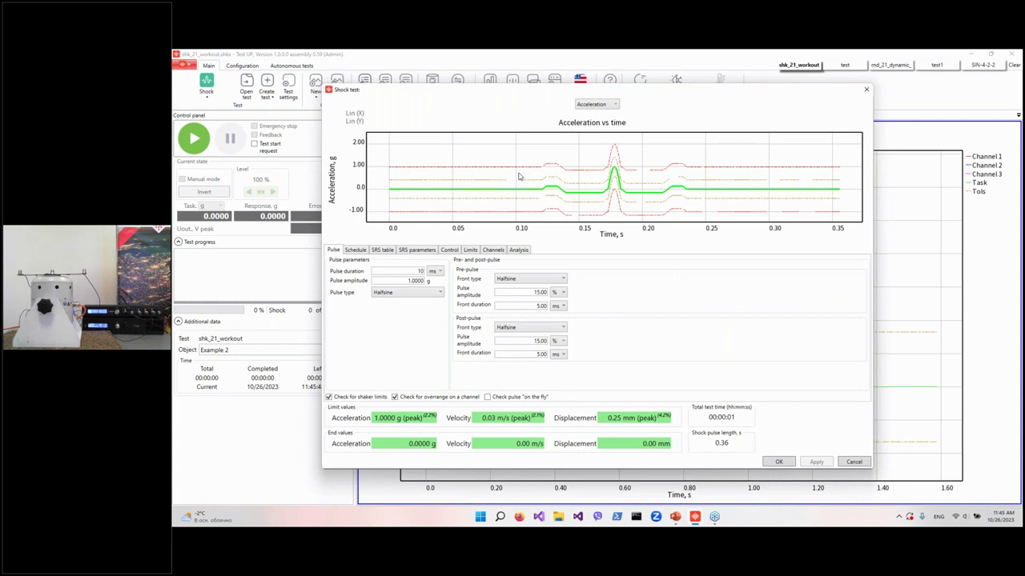
pyautogui.click(397, 297)
pyautogui.click(384, 311)
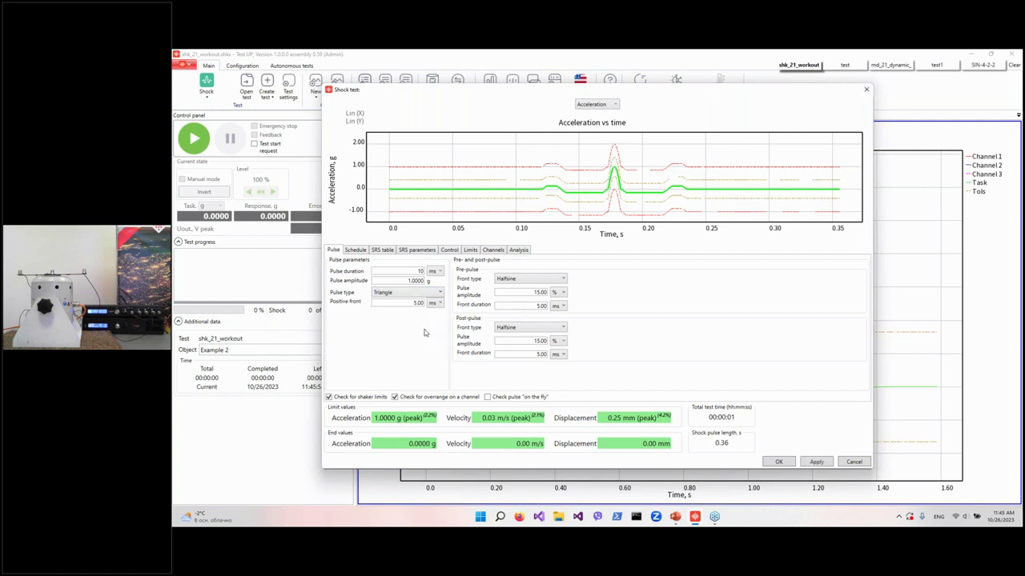
# Set the triangle pulse duration to 30 ms and amplitude to 2 g
pyautogui.doubleClick(410, 272)
pyautogui.write('30')
pyautogui.doubleClick(402, 282)
pyautogui.write('2')
pyautogui.click(355, 252)
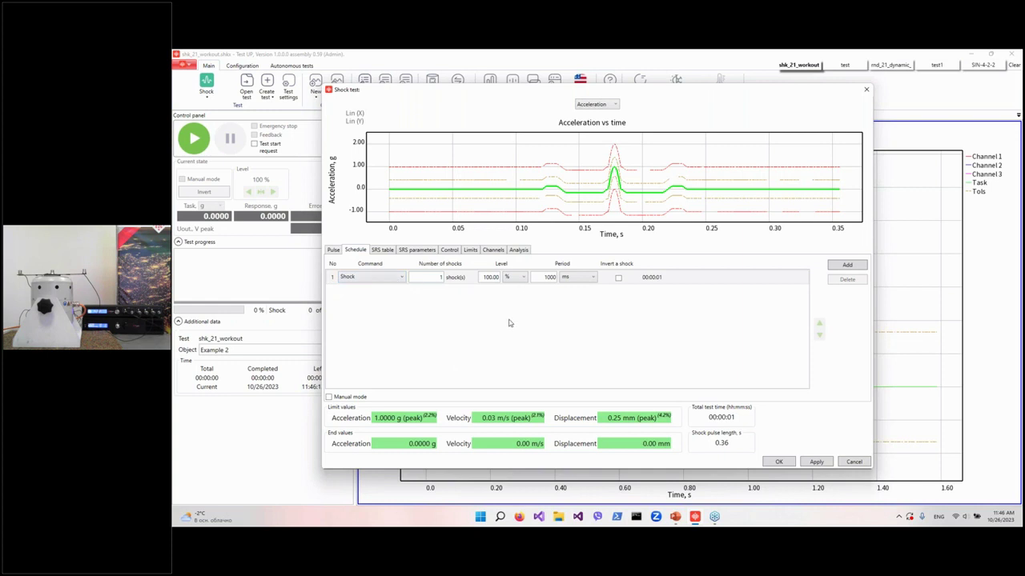
# Add schedule steps: step 1 with 10 shocks, step 2 with 10 shocks at a 5000 ms period
pyautogui.click(848, 265)
pyautogui.click(848, 265)
pyautogui.click(848, 265)
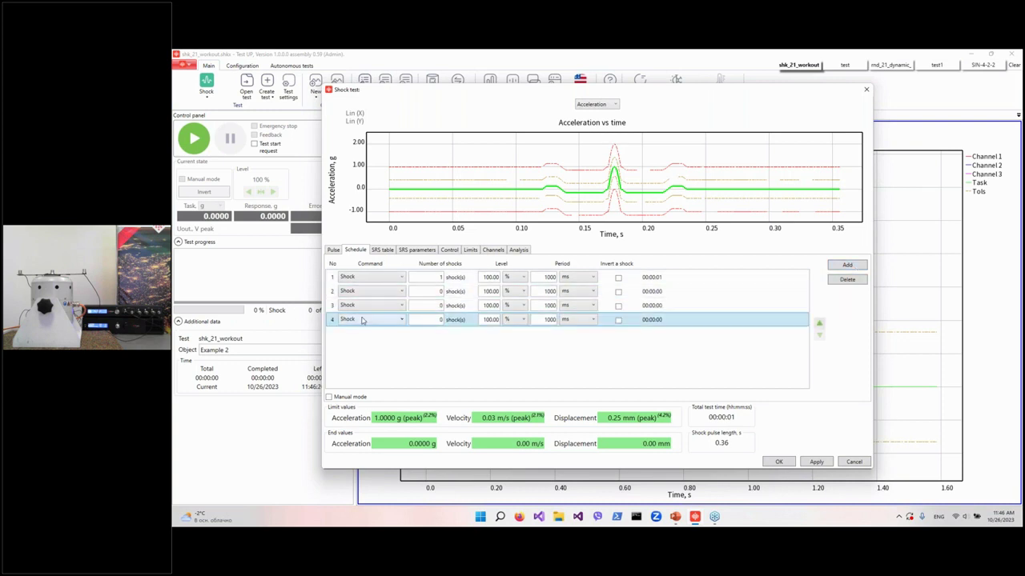
pyautogui.click(438, 277)
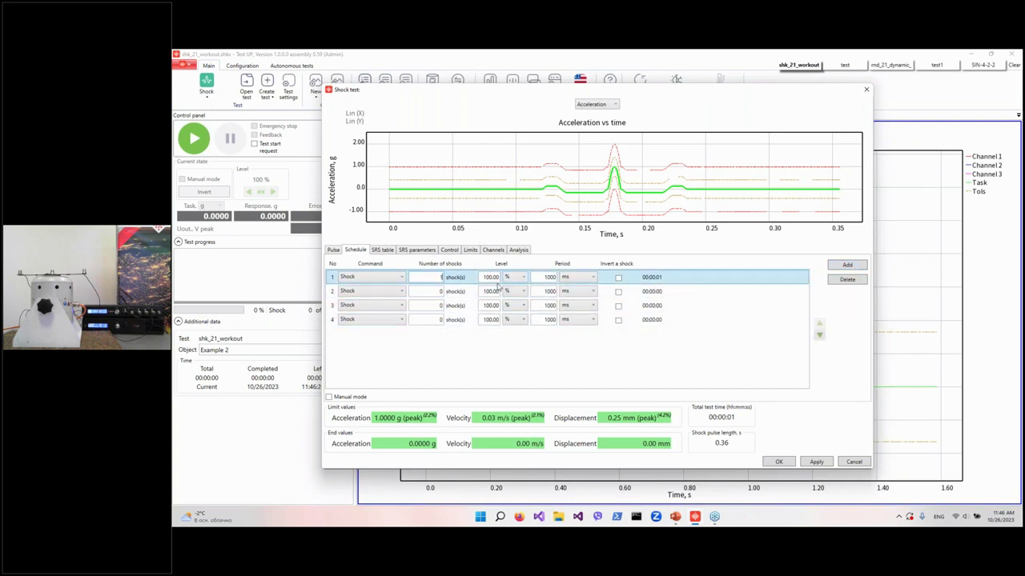
pyautogui.write('0')
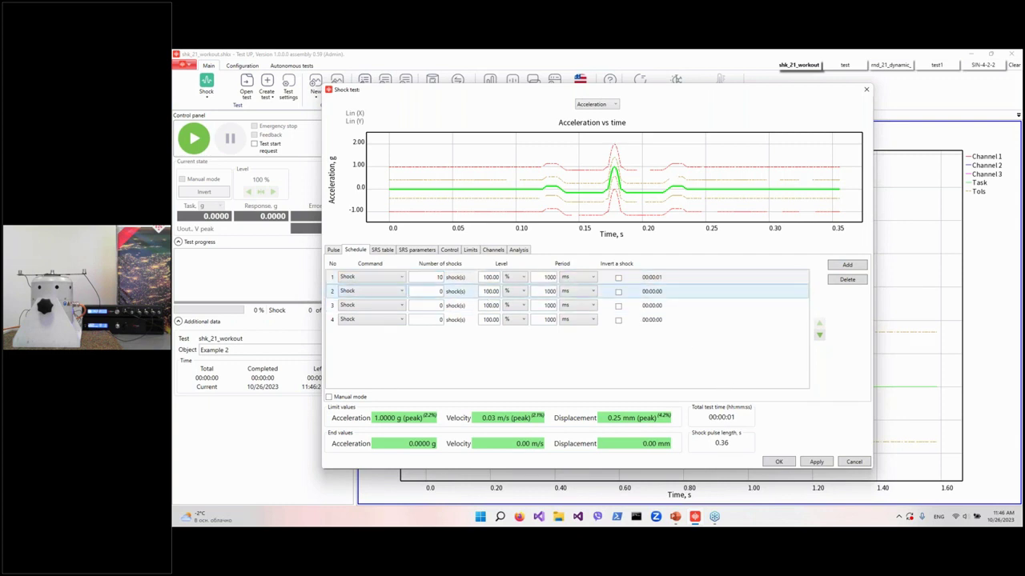
pyautogui.click(436, 293)
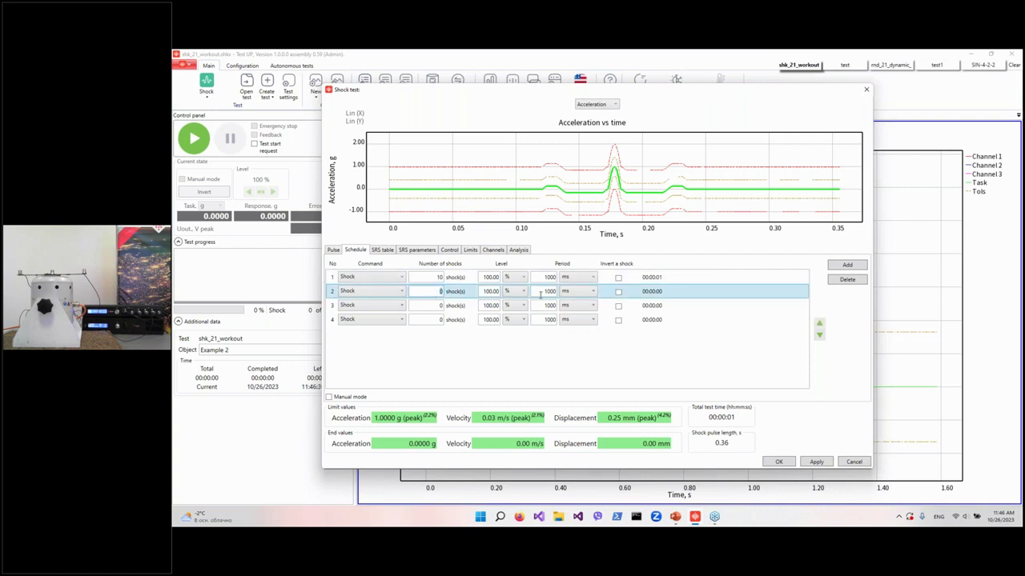
pyautogui.click(546, 277)
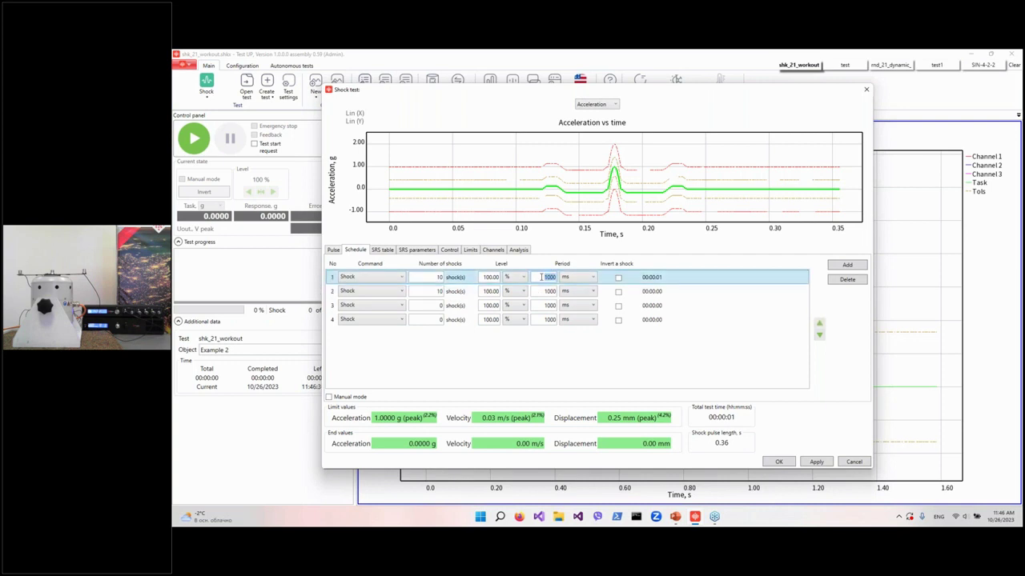
pyautogui.click(545, 292)
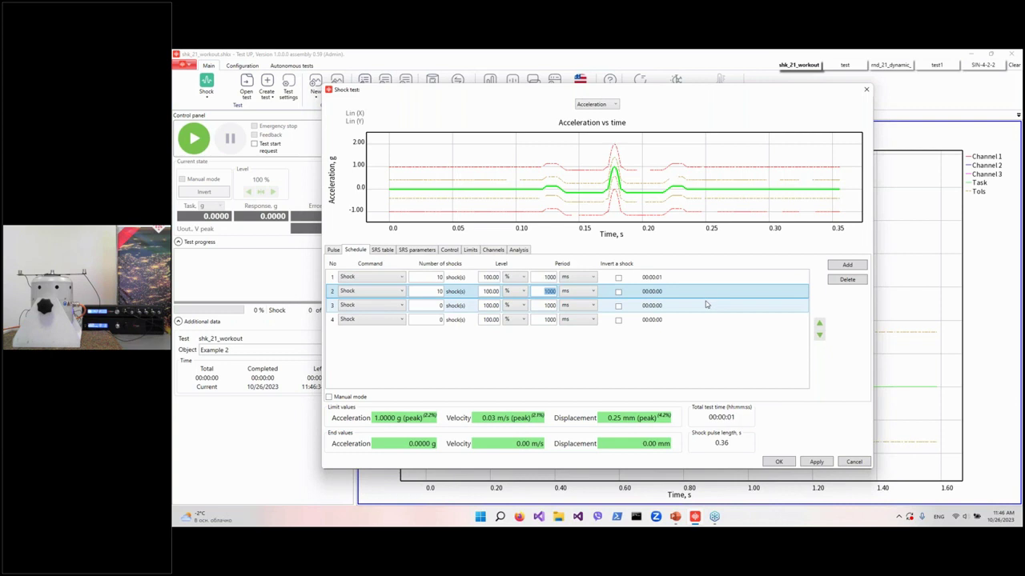
pyautogui.write('5000')
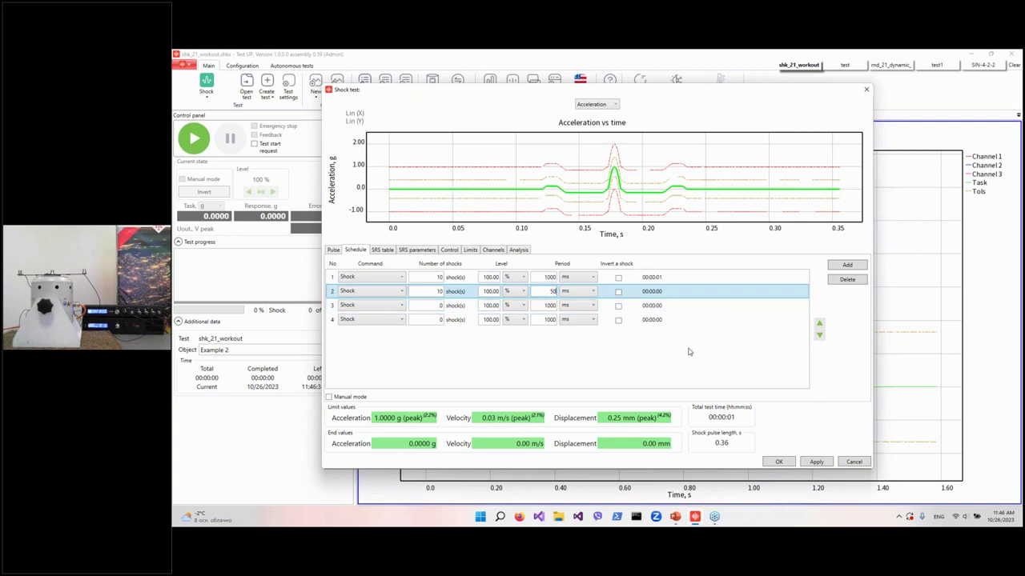
pyautogui.press('Down')
pyautogui.press('Down')
pyautogui.press('Up')
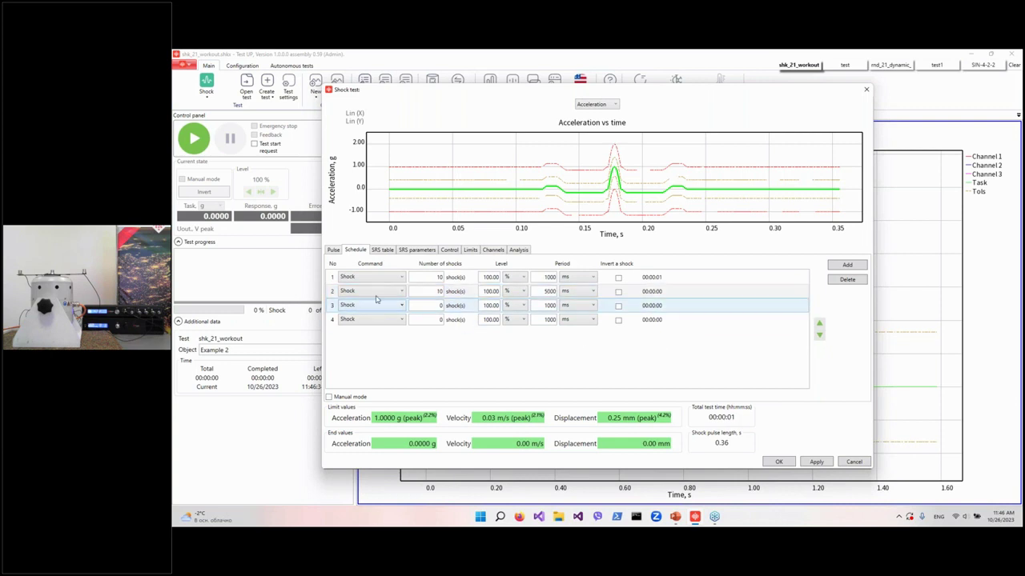
# Make step 3 ten inverted shocks at 5000 ms and step 4 1000 shocks
pyautogui.click(433, 304)
pyautogui.write('5')
pyautogui.click(548, 306)
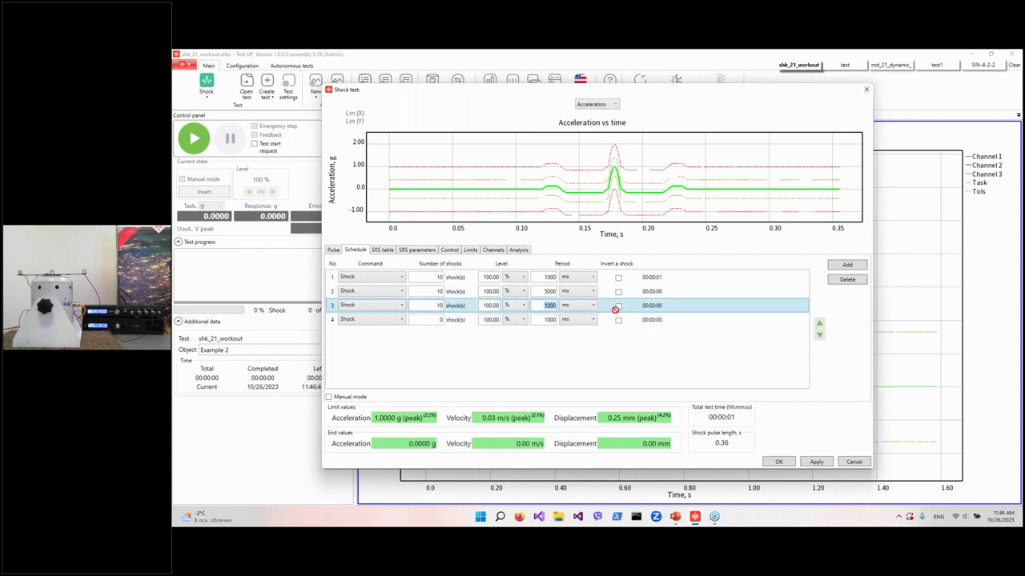
pyautogui.write('5000')
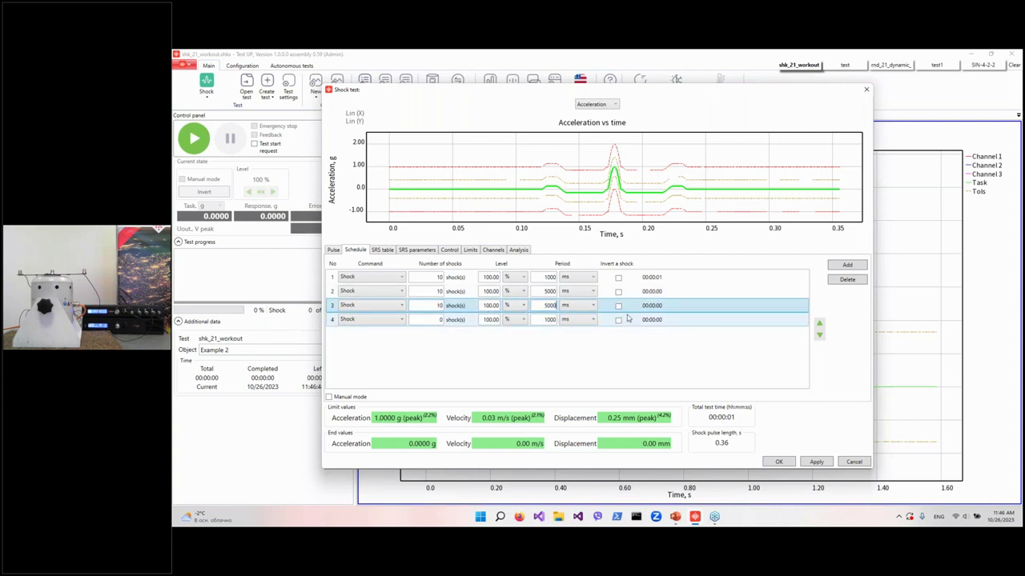
pyautogui.click(618, 305)
pyautogui.click(407, 321)
pyautogui.write('8')
pyautogui.write('00')
pyautogui.write('0')
pyautogui.click(492, 364)
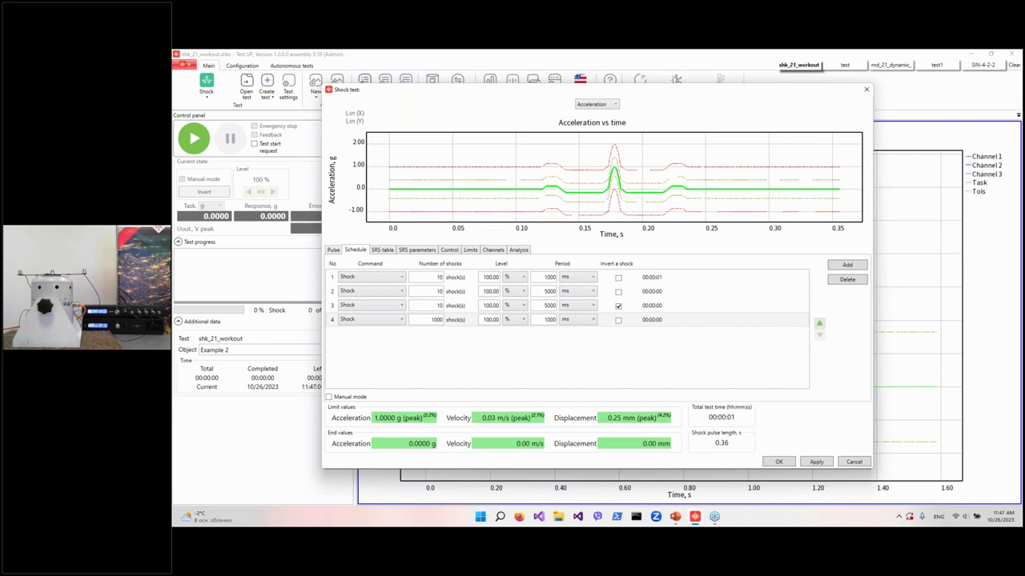
# Apply the schedule, accept the zero load mass prompt, and save the test as 'test'
pyautogui.click(816, 463)
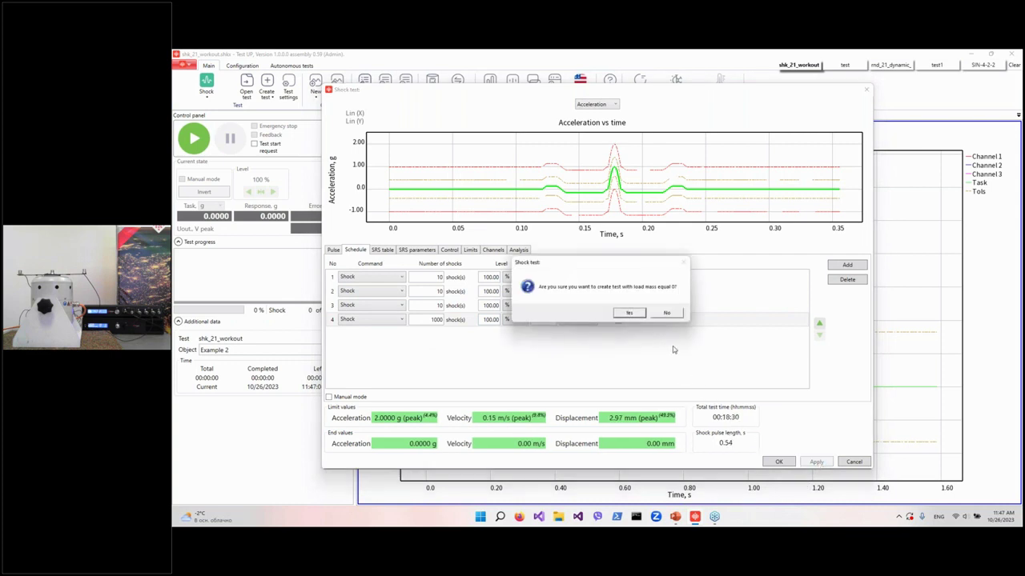
pyautogui.click(637, 313)
pyautogui.write('test')
pyautogui.press('Return')
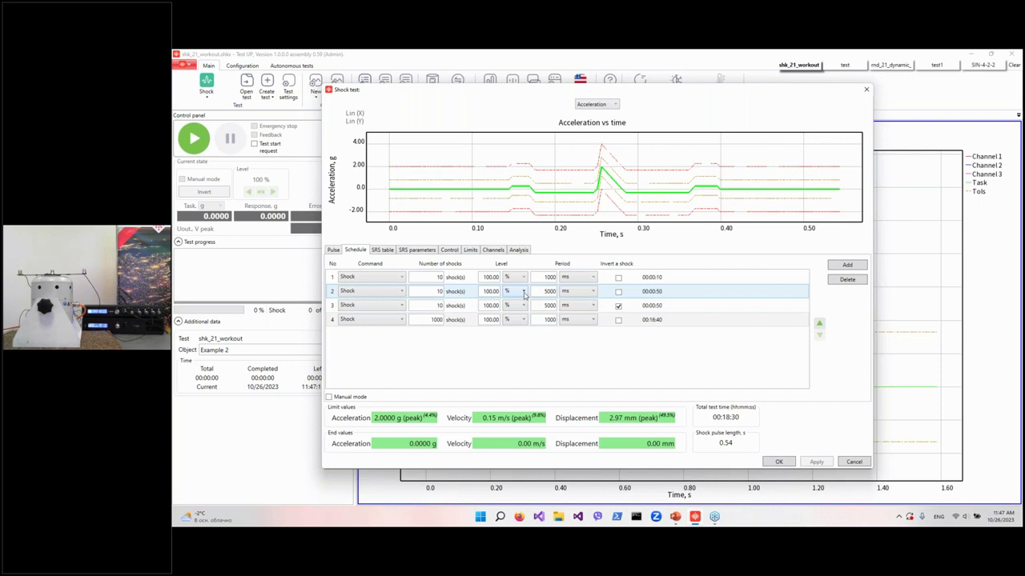
# Load the webinar channel configuration
pyautogui.click(493, 251)
pyautogui.click(473, 266)
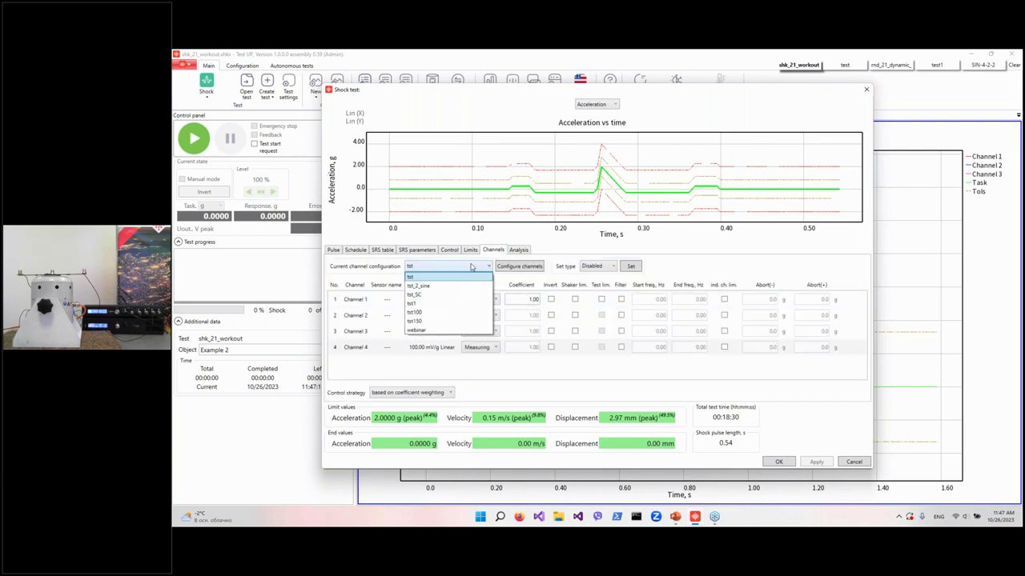
pyautogui.click(458, 330)
# Keep Channel 1 measuring, make Channel 2 the control channel, and disable Channel 4
pyautogui.click(480, 299)
pyautogui.click(475, 311)
pyautogui.click(480, 299)
pyautogui.click(492, 323)
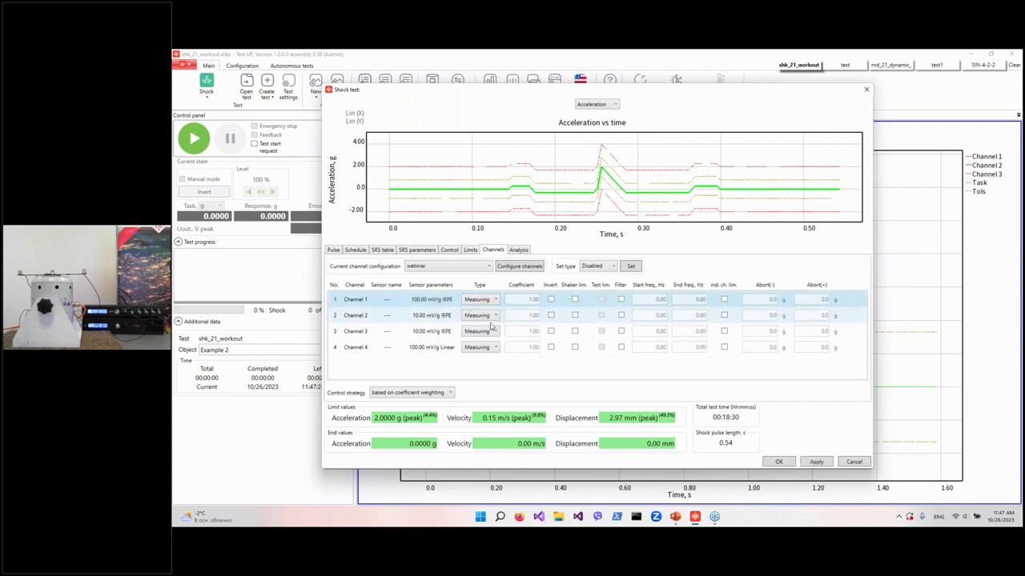
pyautogui.click(480, 315)
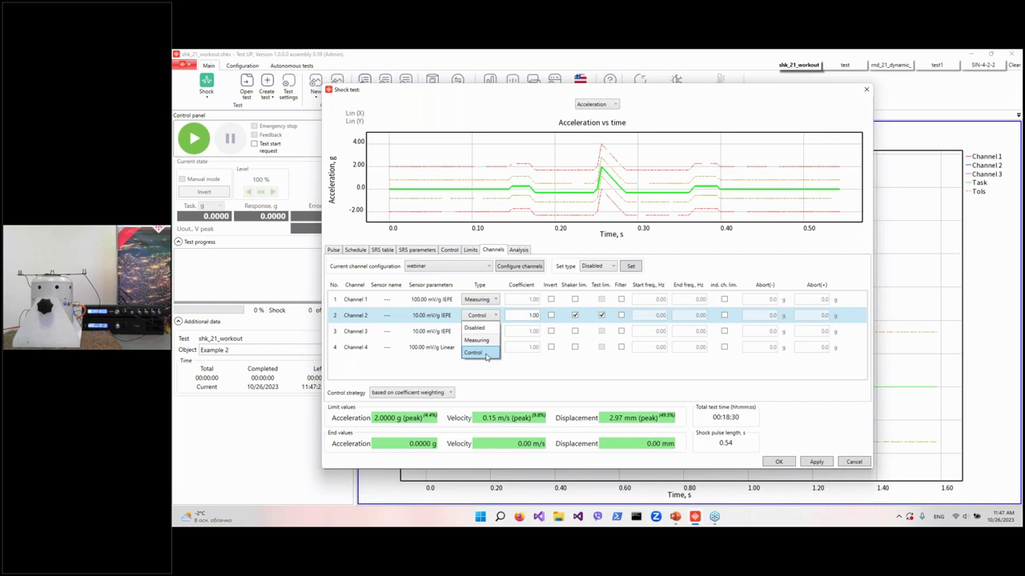
pyautogui.click(485, 353)
pyautogui.click(493, 349)
pyautogui.click(484, 360)
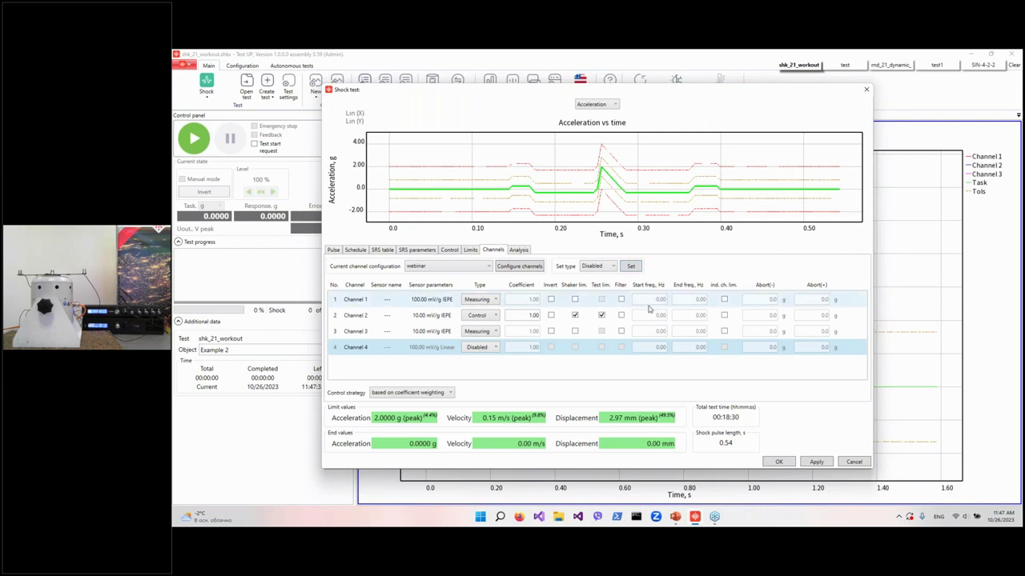
# Enable Channel 1's filter with a 10–30 Hz range
pyautogui.click(621, 299)
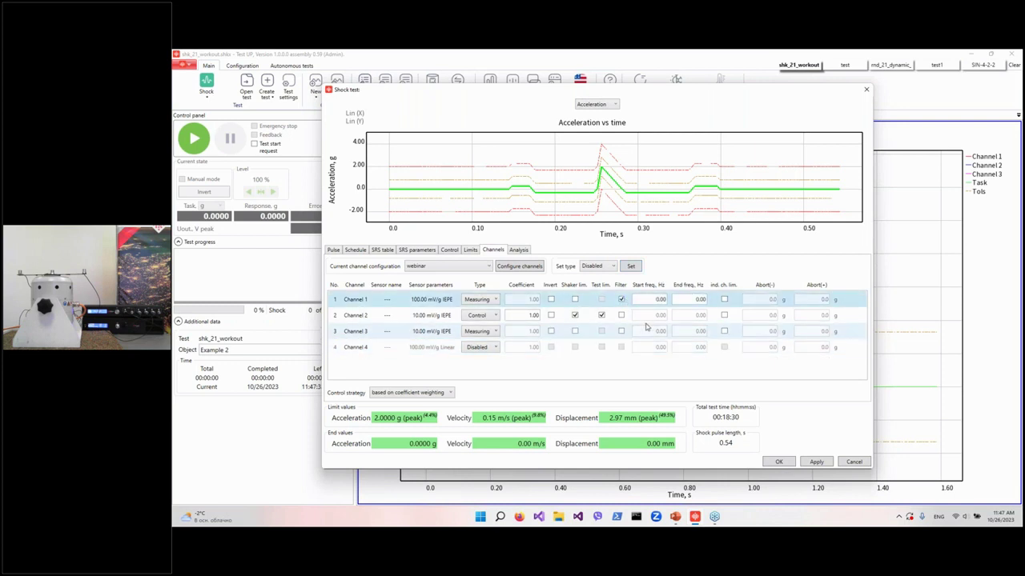
pyautogui.click(648, 299)
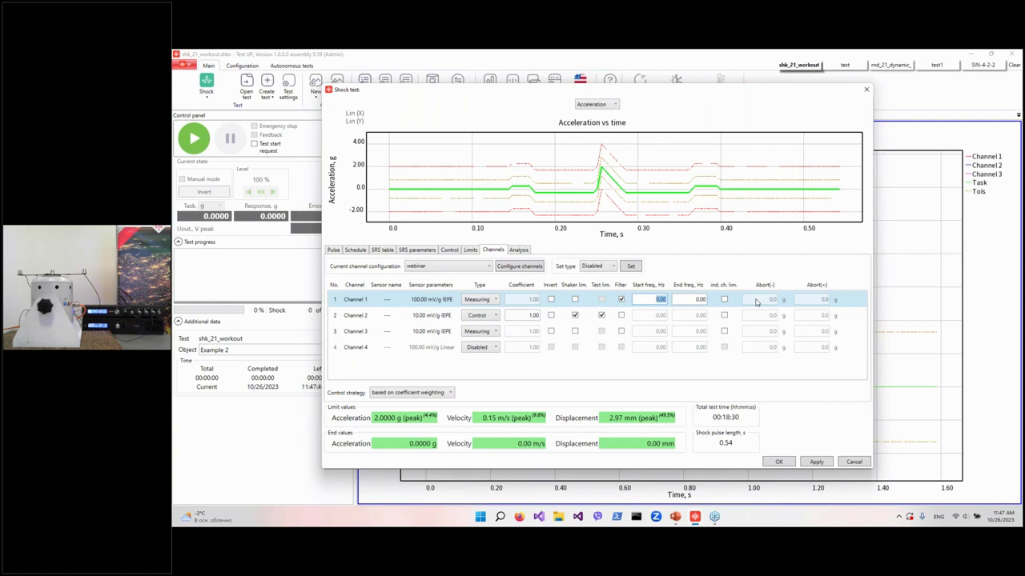
pyautogui.write('10')
pyautogui.press('Tab')
pyautogui.write('30')
# Enable Channel 3's filter with a 5–100 Hz range
pyautogui.click(620, 331)
pyautogui.press('Tab')
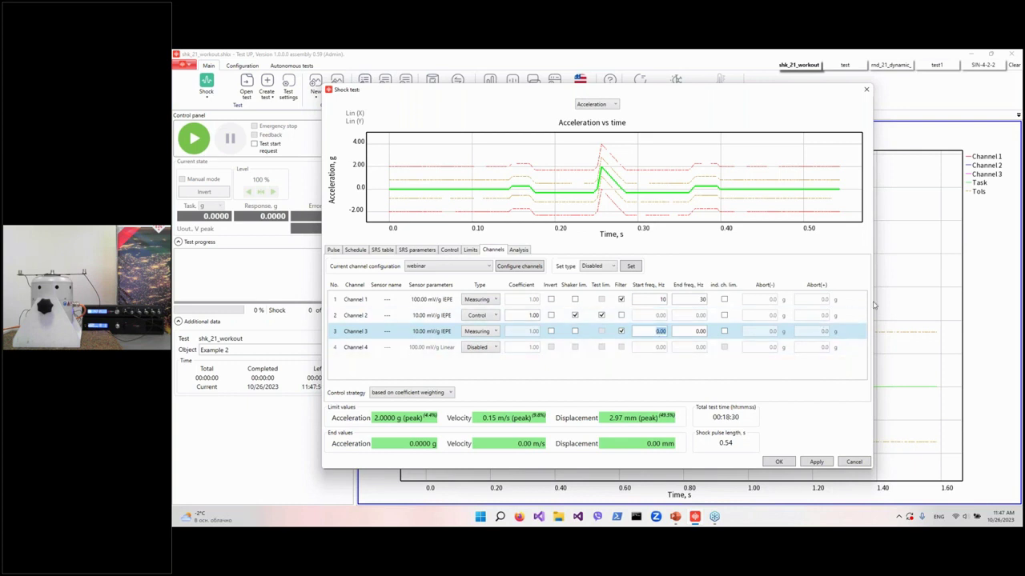
pyautogui.write('10')
pyautogui.press('Tab')
pyautogui.write('100')
pyautogui.click(568, 373)
pyautogui.click(573, 321)
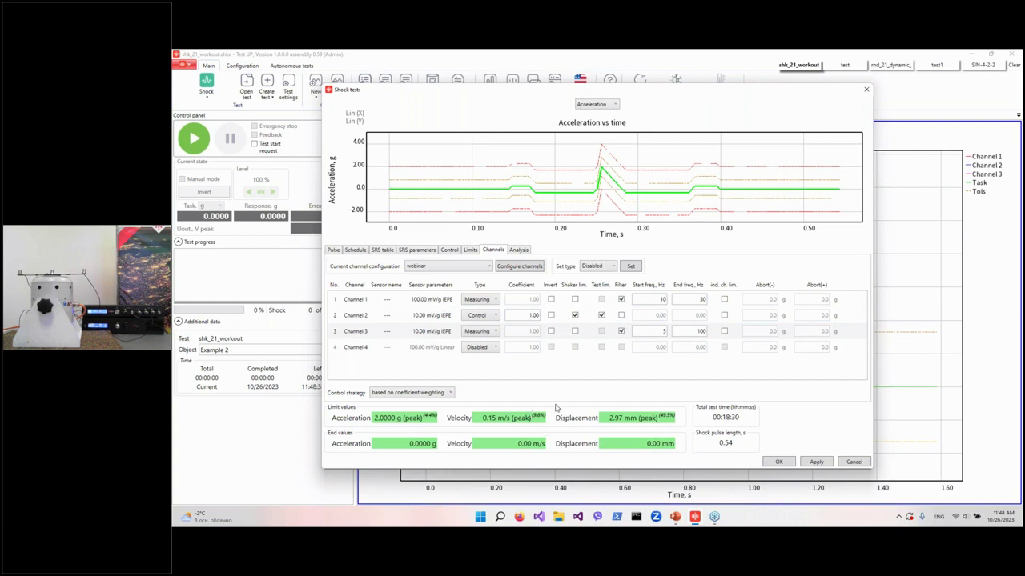
# Enable Use SRS table and enter a row from 10 to 1000 Hz at 0.5 g
pyautogui.click(382, 250)
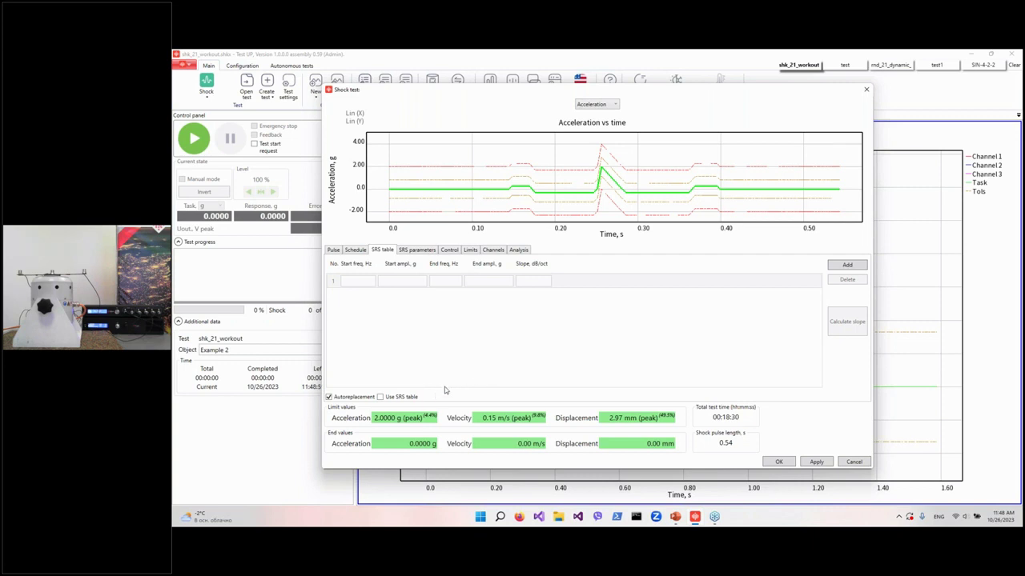
pyautogui.click(381, 397)
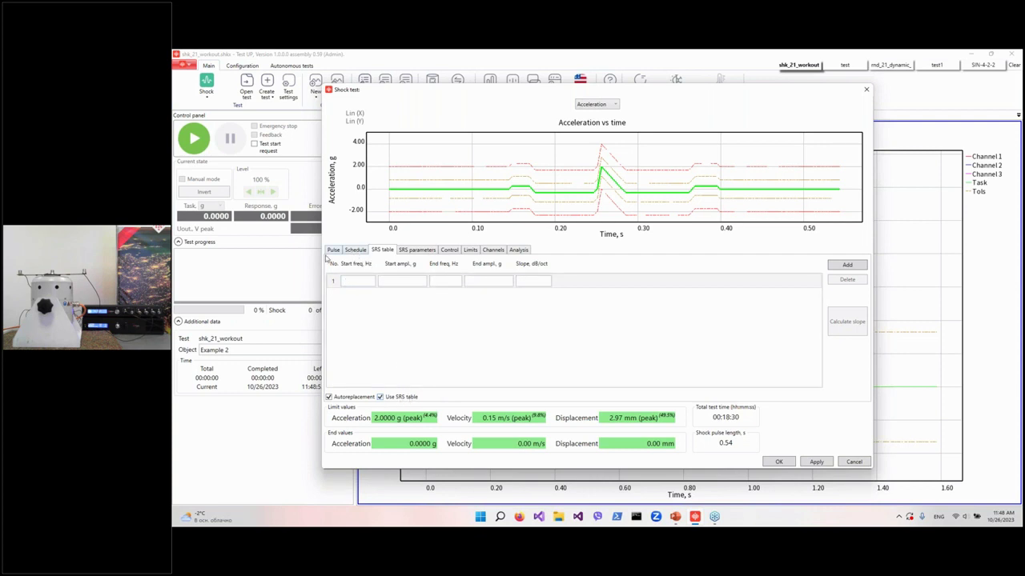
pyautogui.click(353, 279)
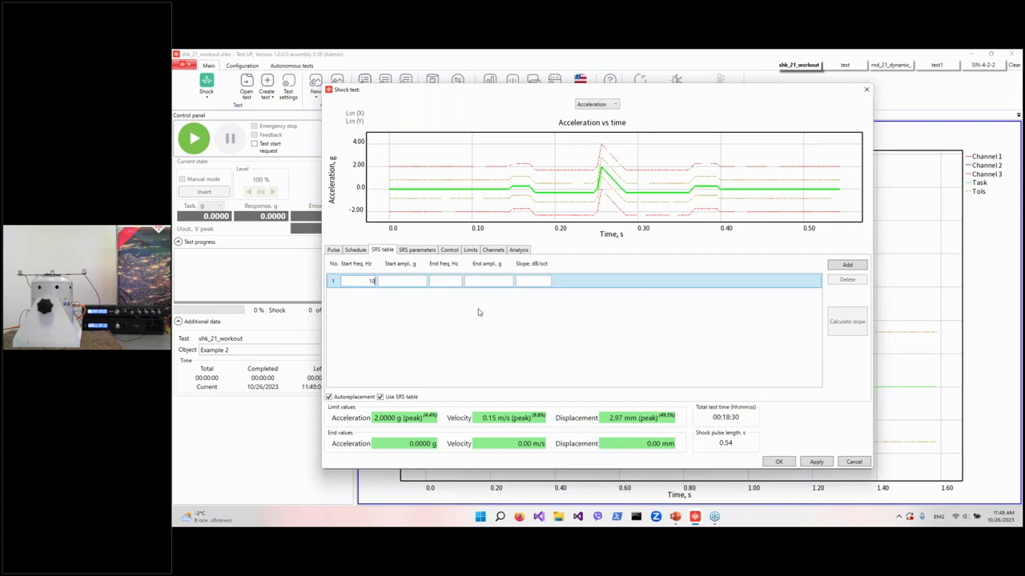
pyautogui.click(452, 283)
pyautogui.write('1000')
pyautogui.click(400, 281)
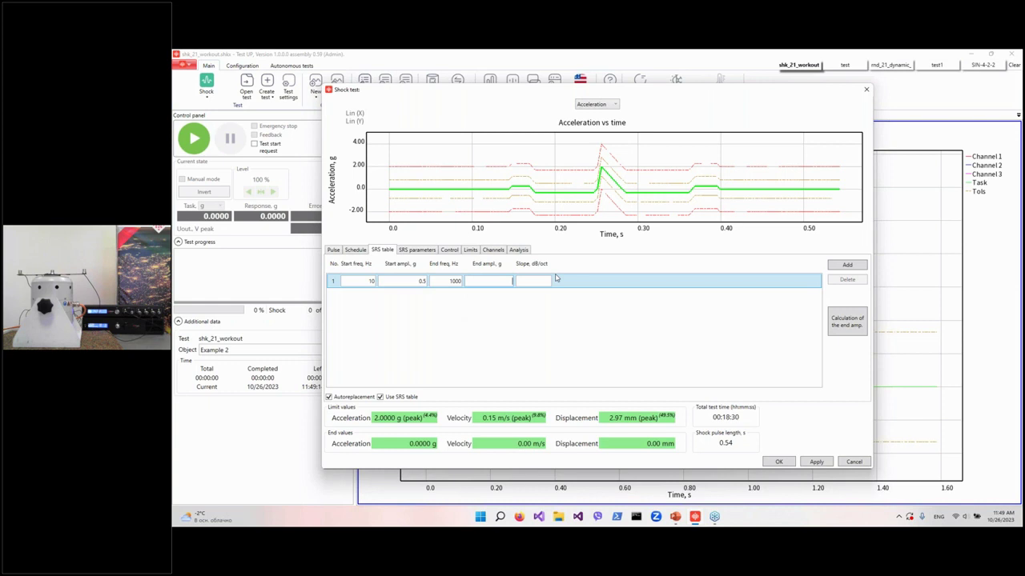
pyautogui.click(565, 339)
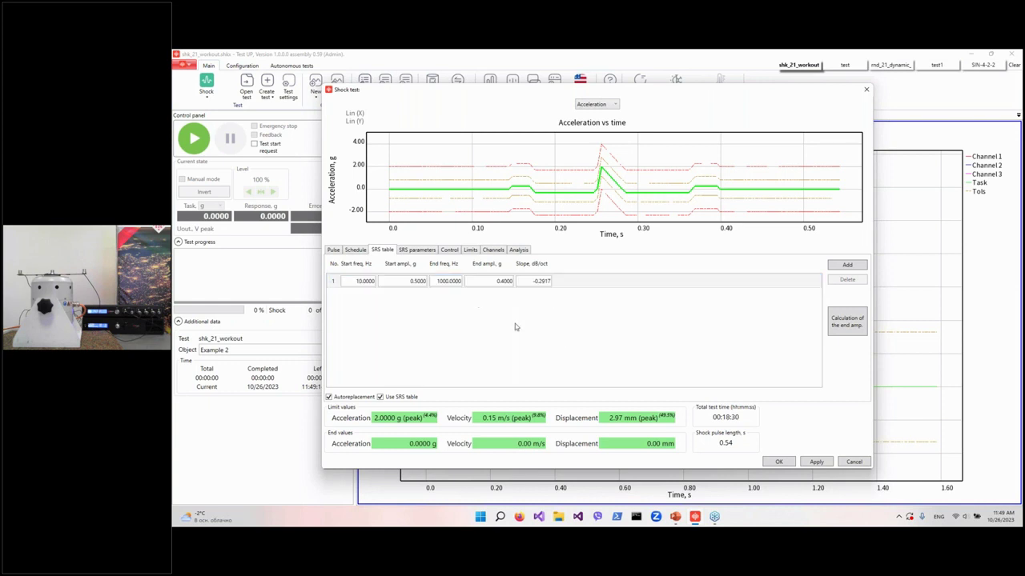
# Set the row's end amplitude to 0 so it stays flat at 0.5 g
pyautogui.click(489, 281)
pyautogui.write('0')
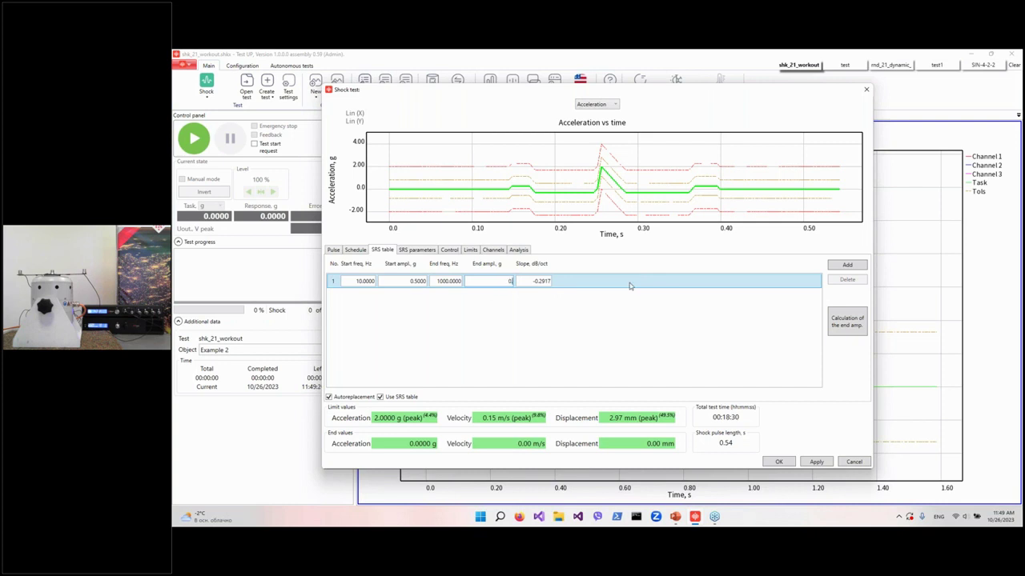
pyautogui.click(461, 353)
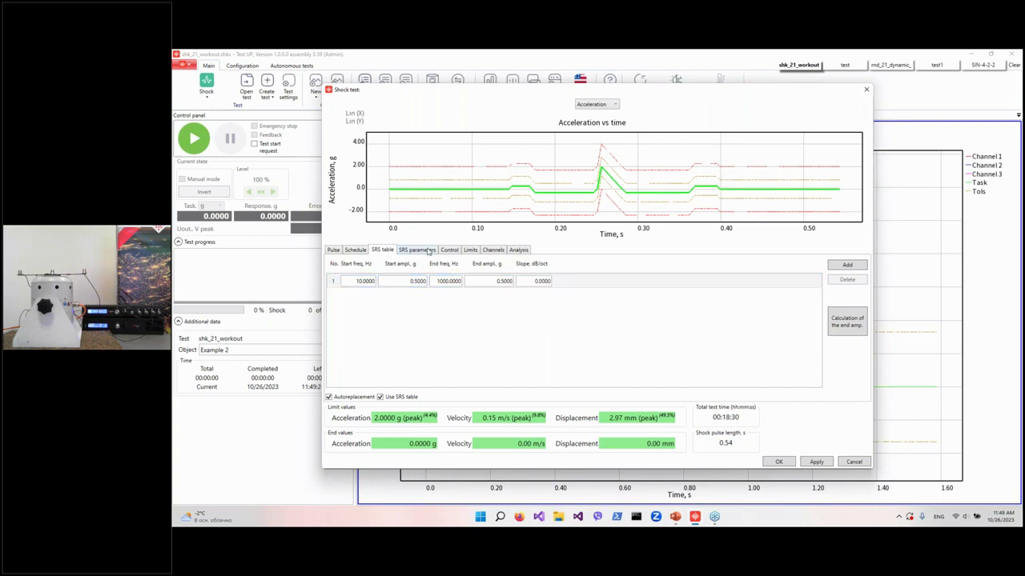
pyautogui.click(425, 250)
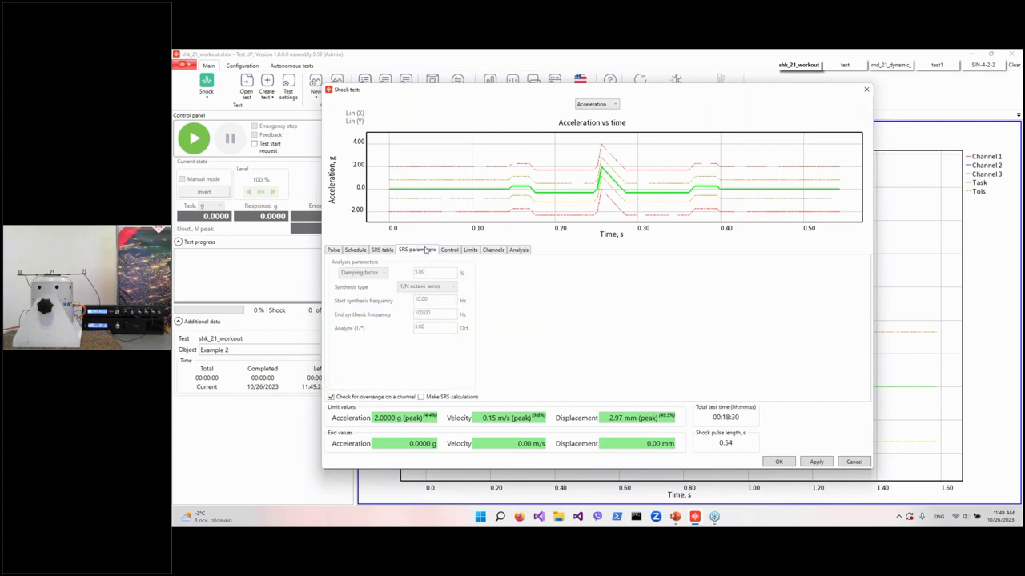
# Enable Make SRS calculations, review the Limits and Channels tabs, and apply the shock settings
pyautogui.click(421, 397)
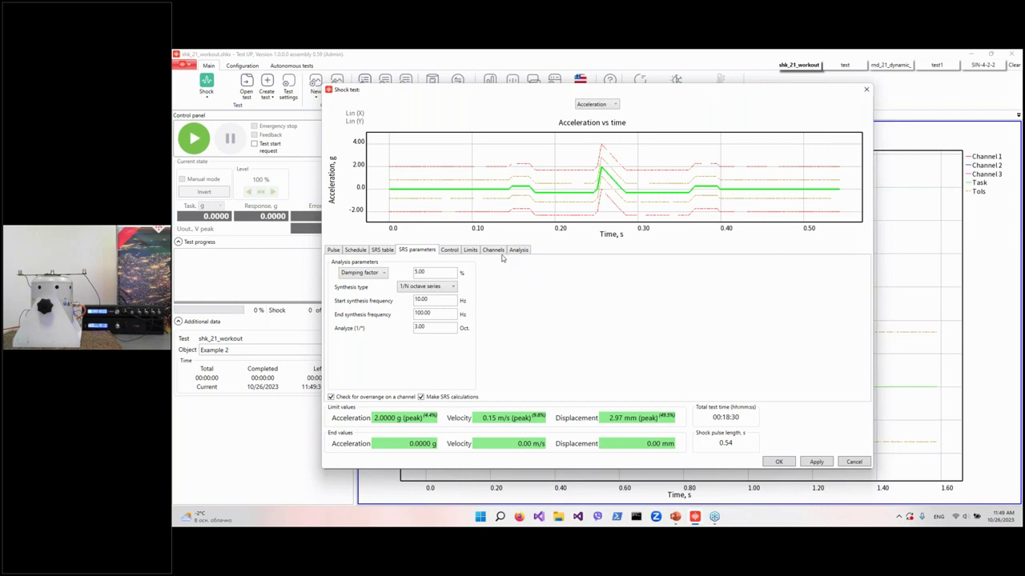
pyautogui.click(469, 252)
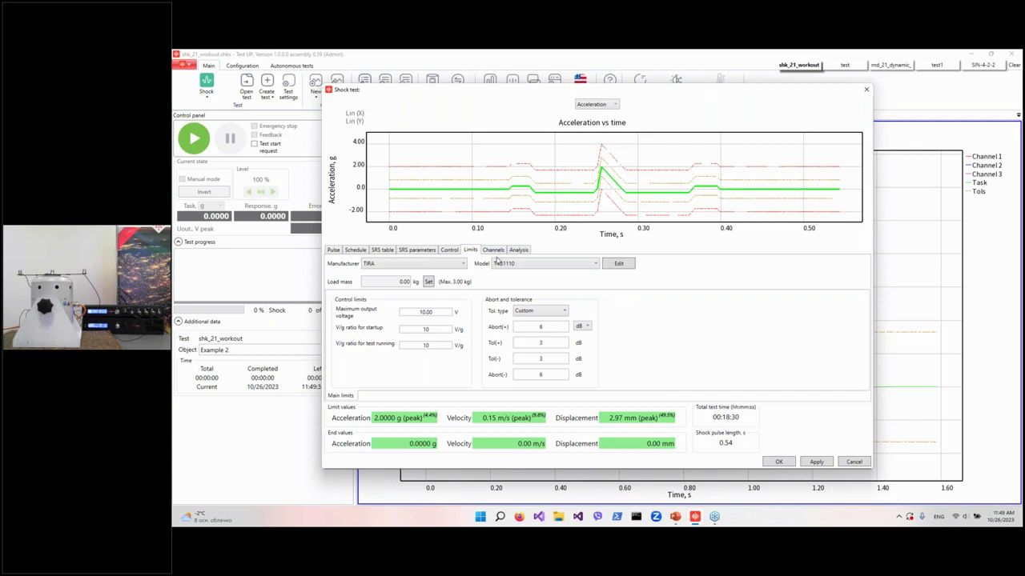
pyautogui.click(492, 251)
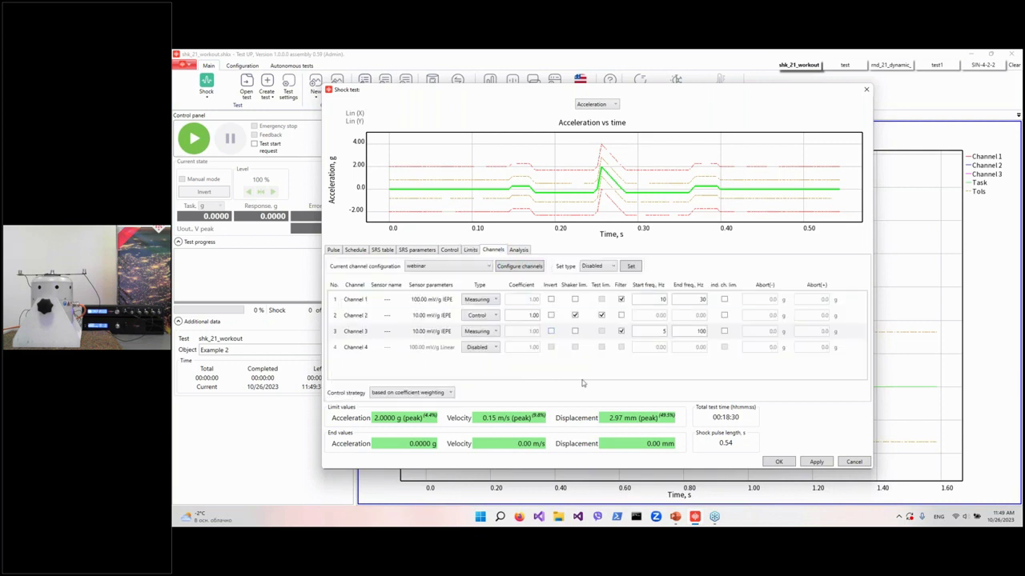
pyautogui.click(816, 462)
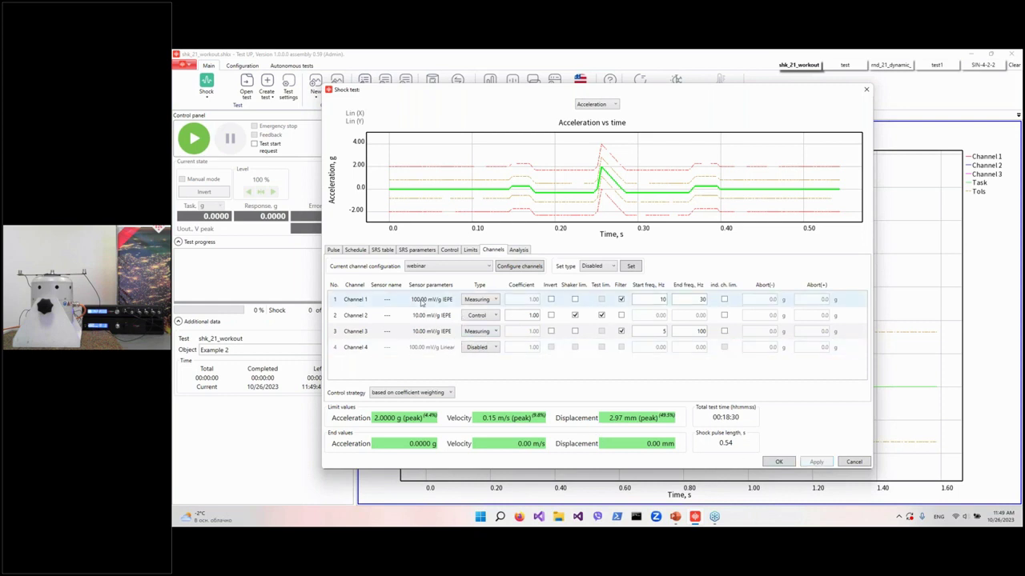
# Accept the shock test settings and start the shock test
pyautogui.click(780, 463)
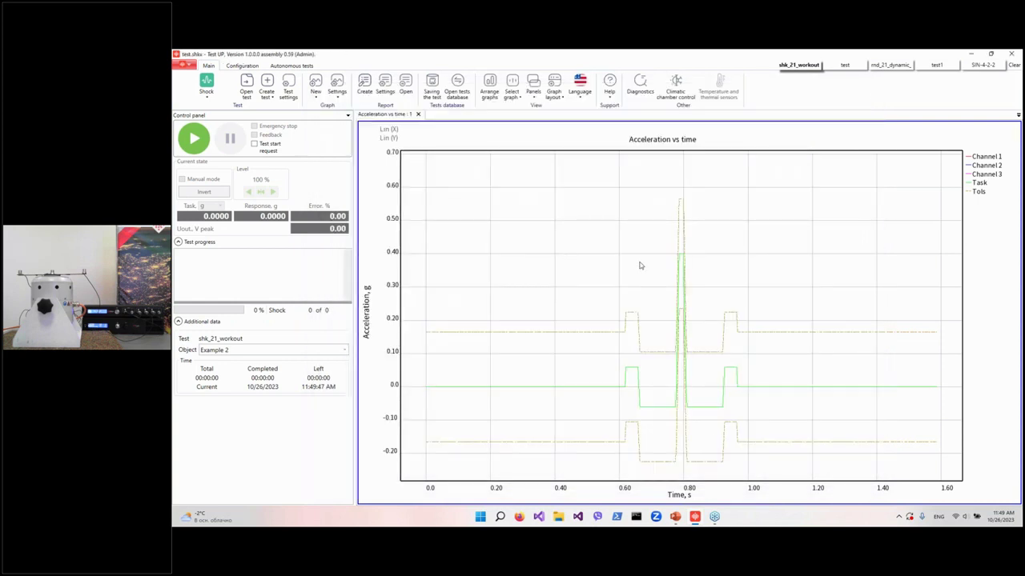
pyautogui.click(317, 95)
pyautogui.click(316, 94)
pyautogui.click(316, 95)
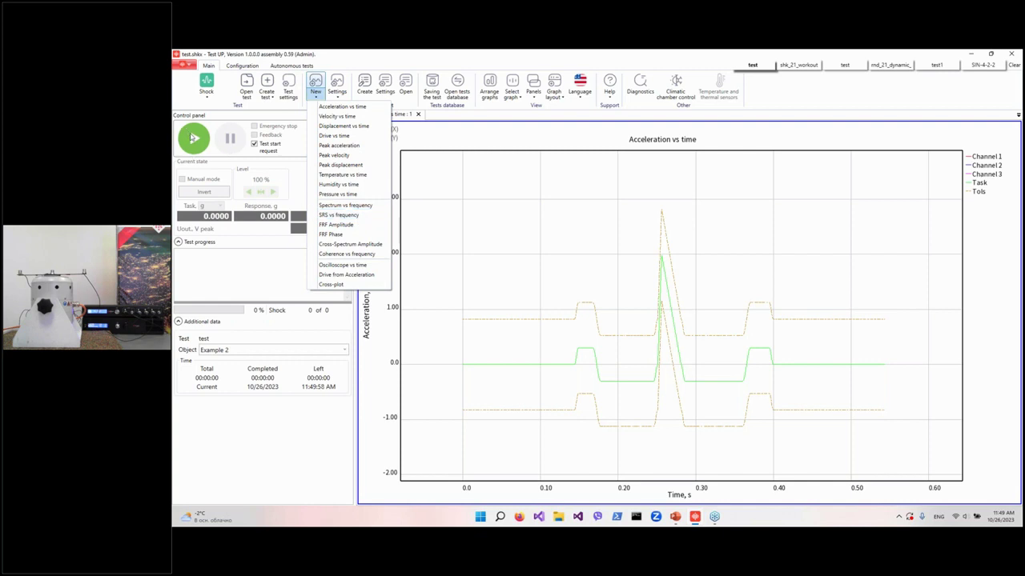
pyautogui.click(198, 149)
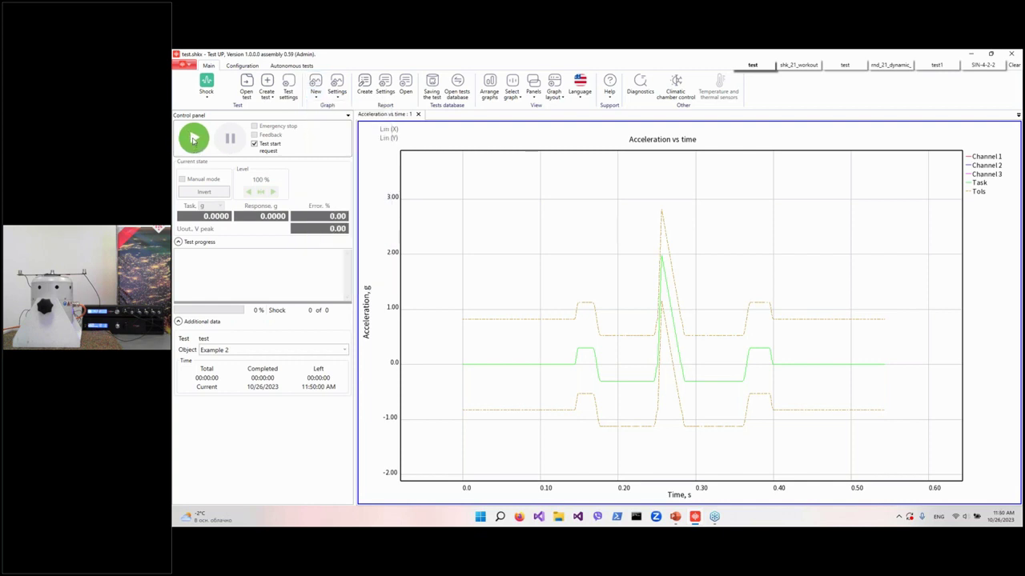
pyautogui.click(194, 140)
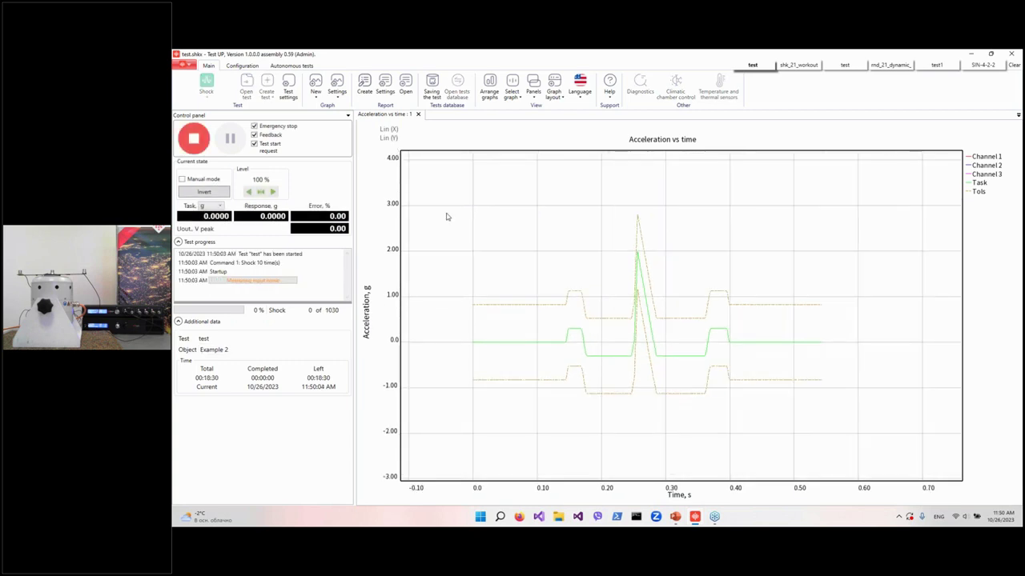
# Show the Test progress panel docked beside the control panel and confirm the test startup
pyautogui.click(533, 85)
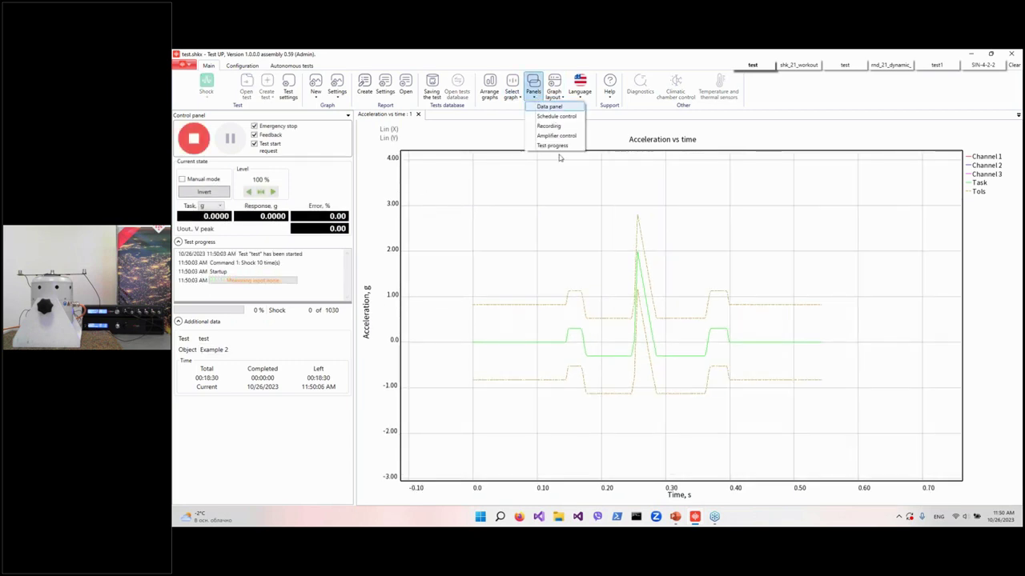
pyautogui.click(552, 146)
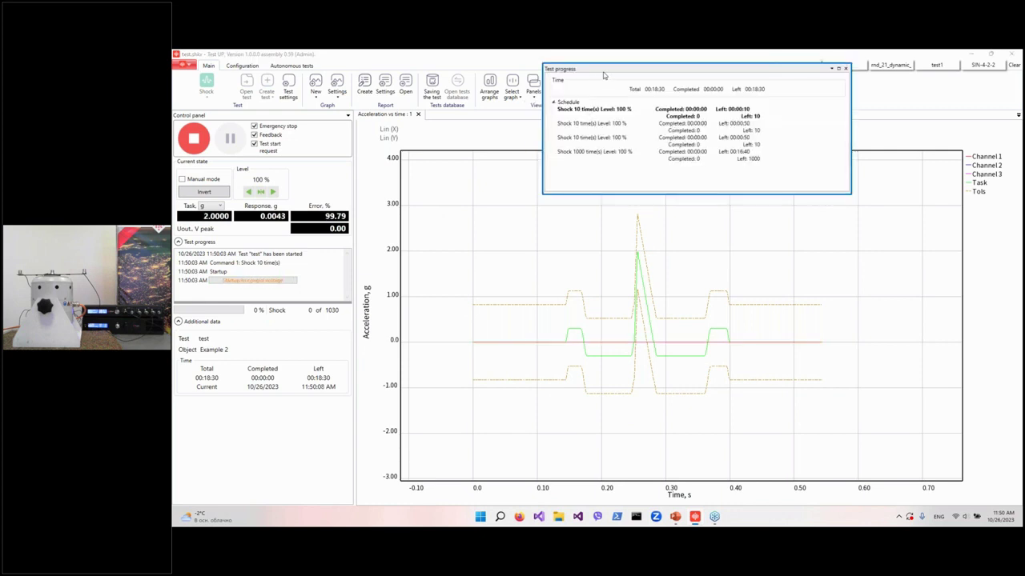
pyautogui.moveTo(607, 66); pyautogui.dragTo(284, 344)
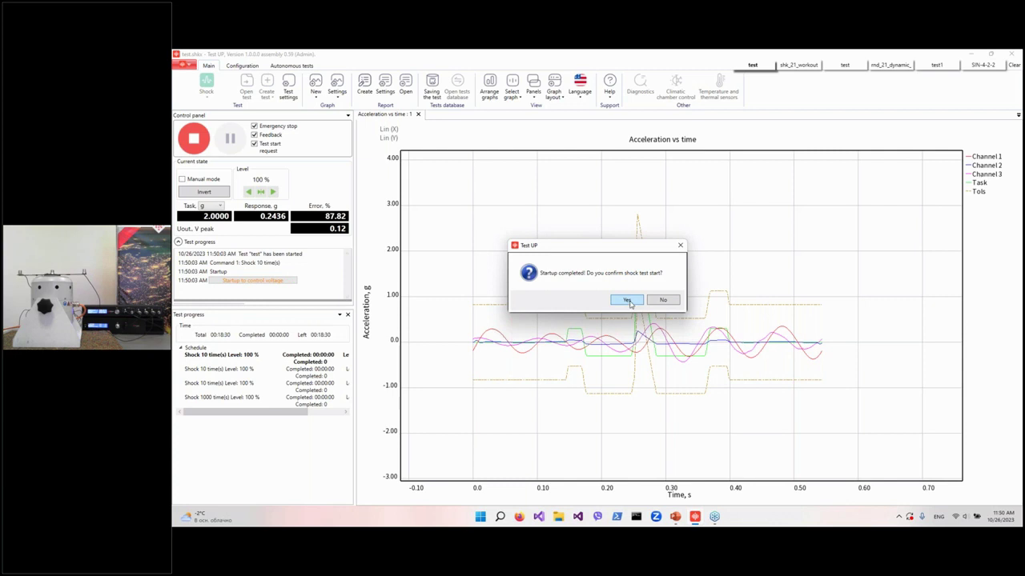
pyautogui.click(630, 303)
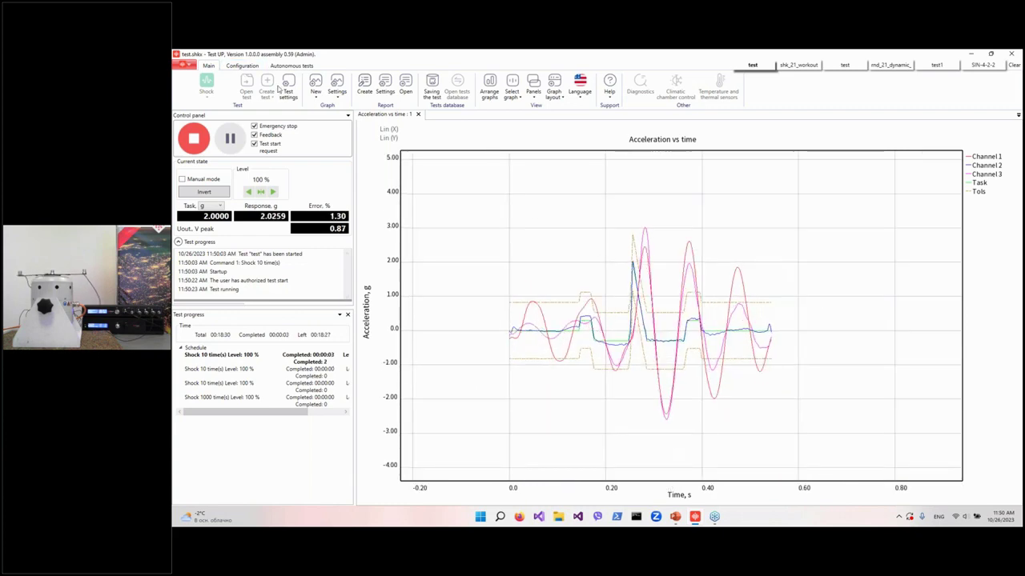
# Add a spectrum vs frequency graph showing Channel 1's spectrum
pyautogui.click(315, 87)
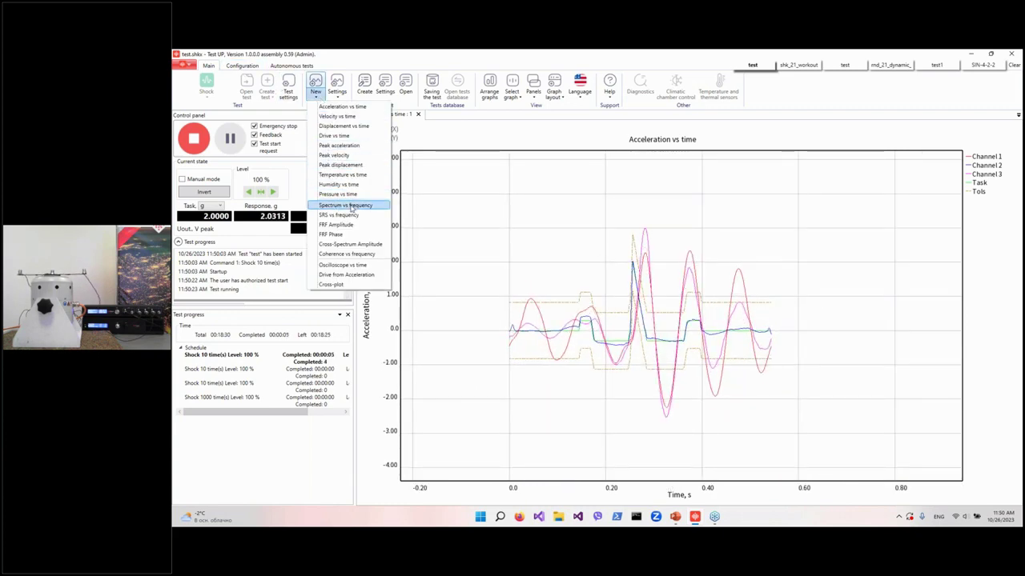
pyautogui.click(345, 206)
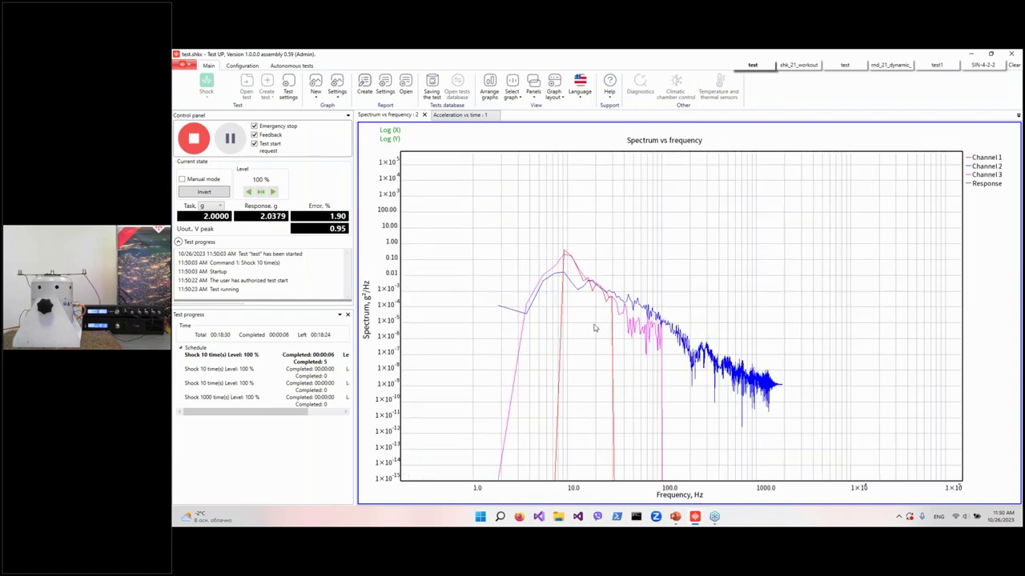
pyautogui.click(436, 115)
pyautogui.doubleClick(614, 279)
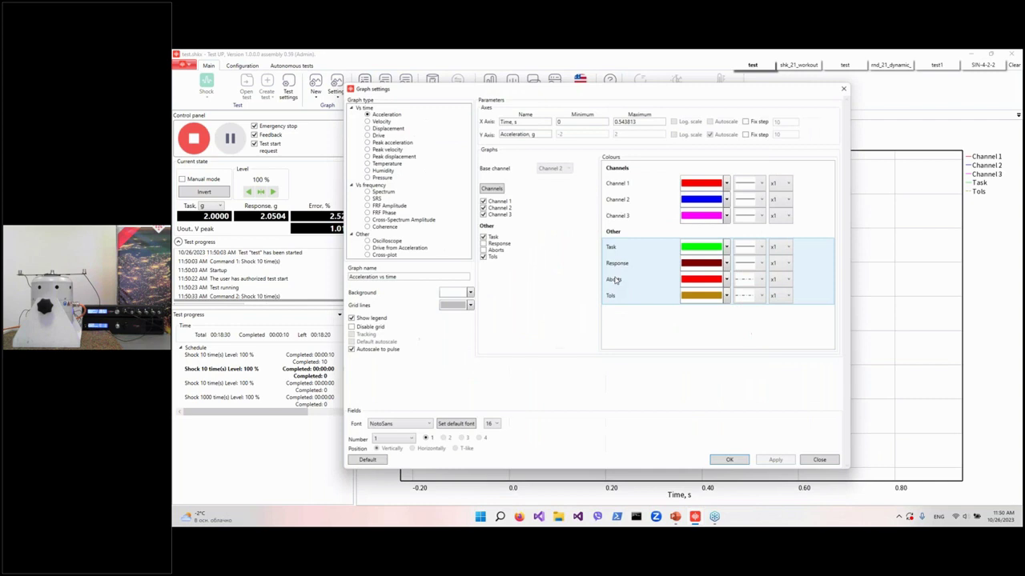
pyautogui.click(380, 192)
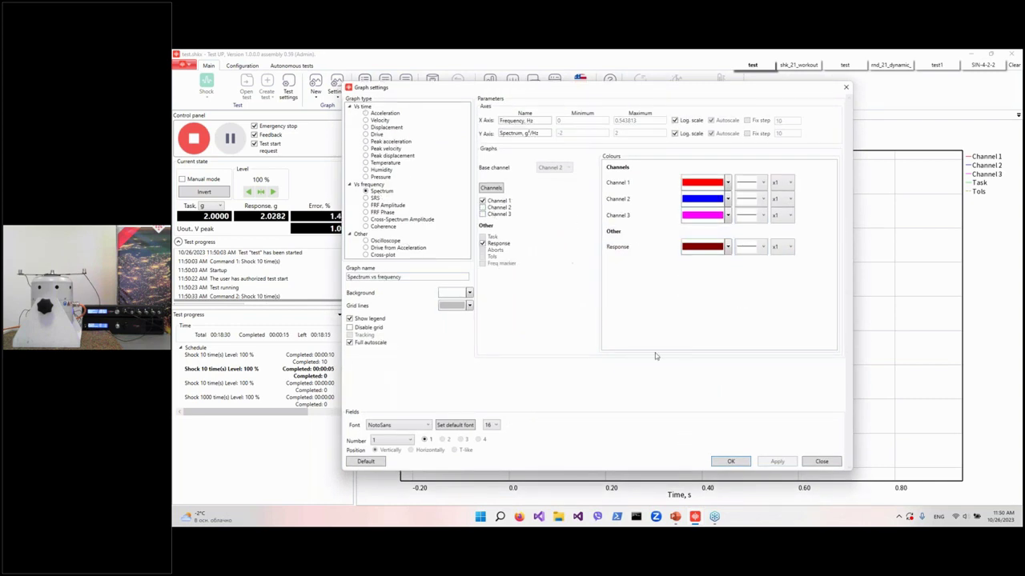
pyautogui.click(730, 462)
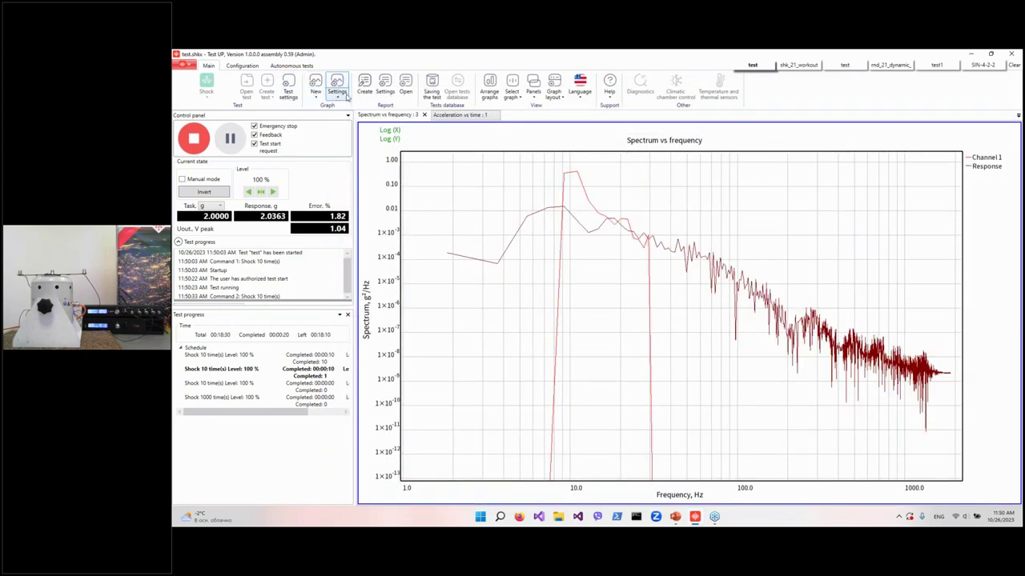
# Add a Channel 3 spectrum graph, then return to the Acceleration vs time : 1 graph
pyautogui.click(317, 83)
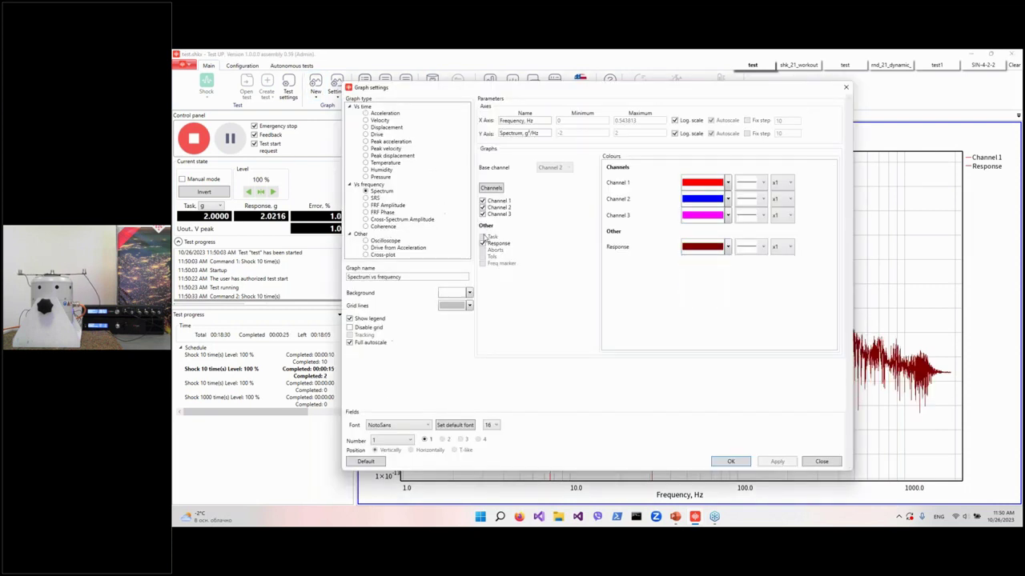
pyautogui.click(485, 215)
pyautogui.click(486, 201)
pyautogui.click(484, 214)
pyautogui.click(732, 461)
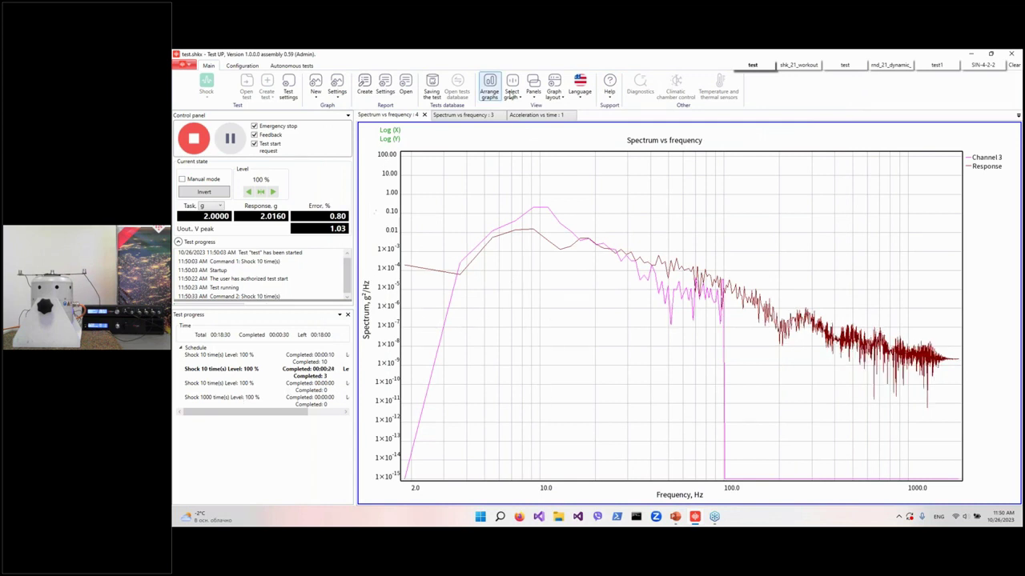
pyautogui.click(534, 114)
pyautogui.scroll(2, 598, 257)
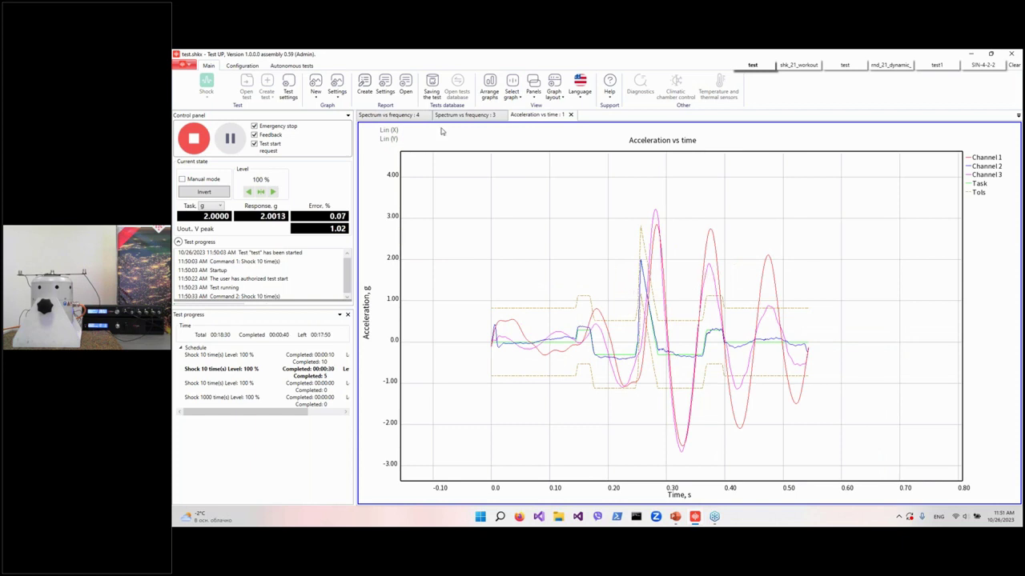
# Add an autoscaled SRS vs frequency graph, then return to the acceleration vs time view as the test runs
pyautogui.click(315, 87)
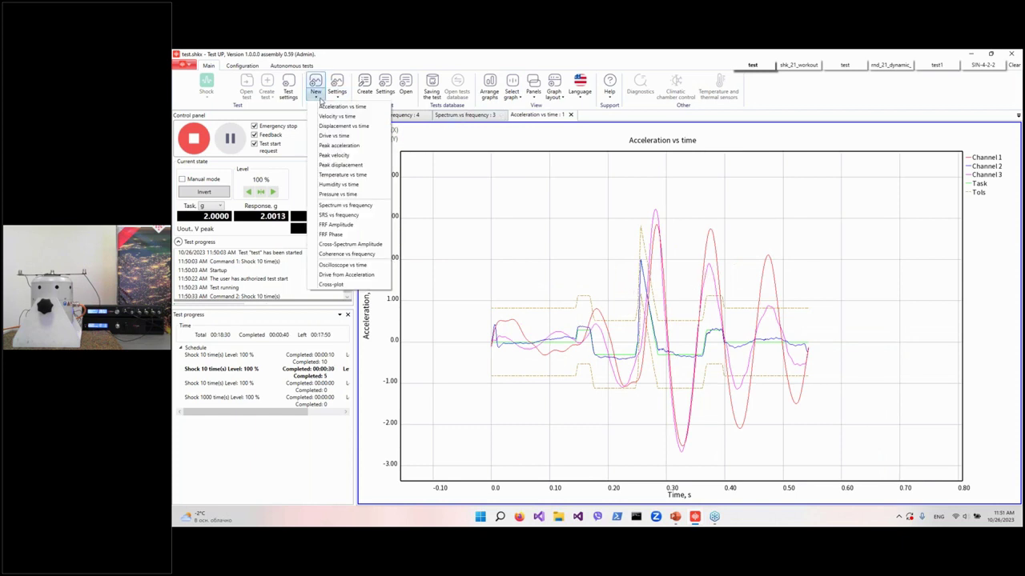
pyautogui.click(362, 216)
pyautogui.rightClick(481, 261)
pyautogui.click(497, 261)
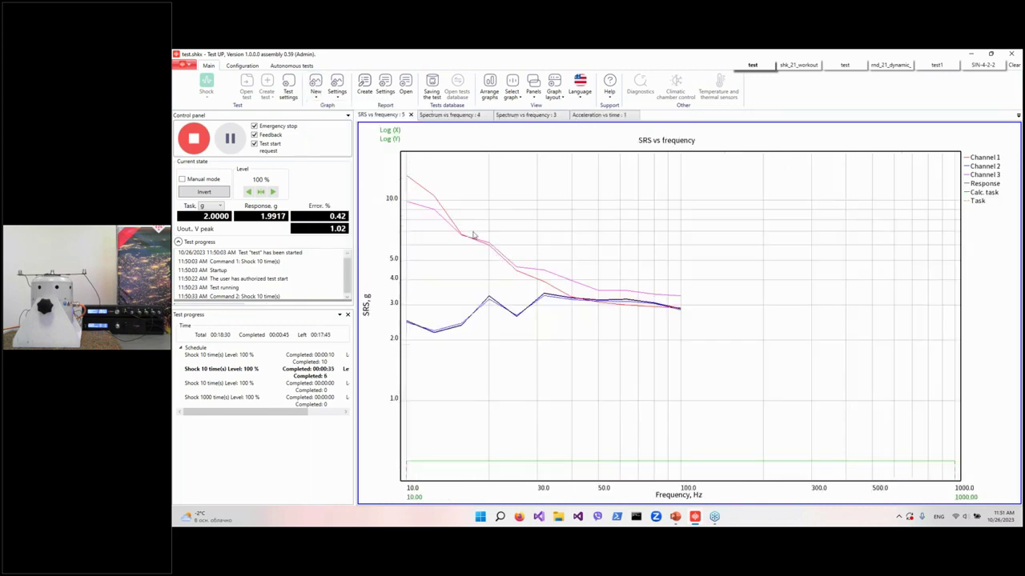
pyautogui.scroll(-3, 640, 355)
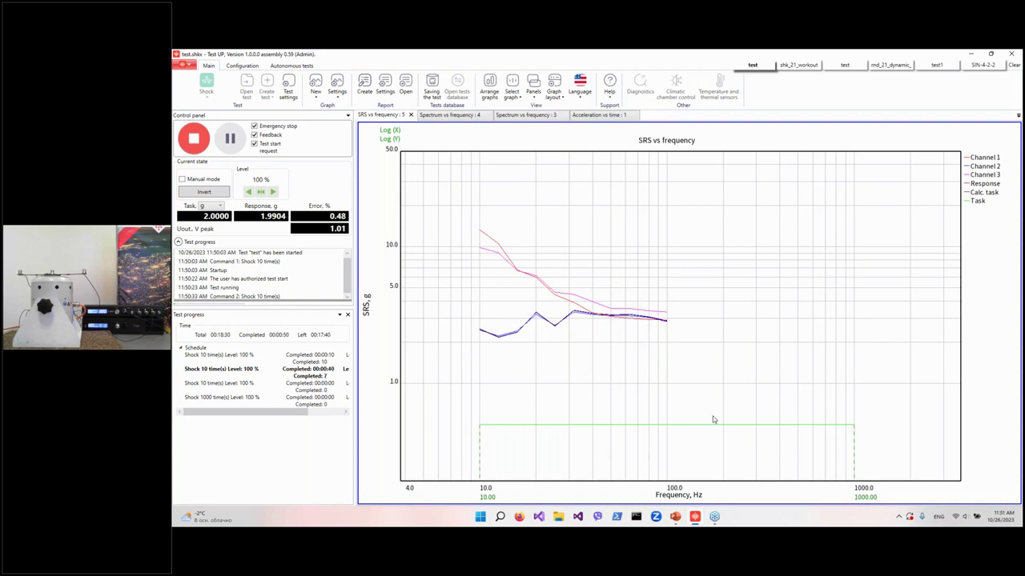
pyautogui.scroll(2, 485, 295)
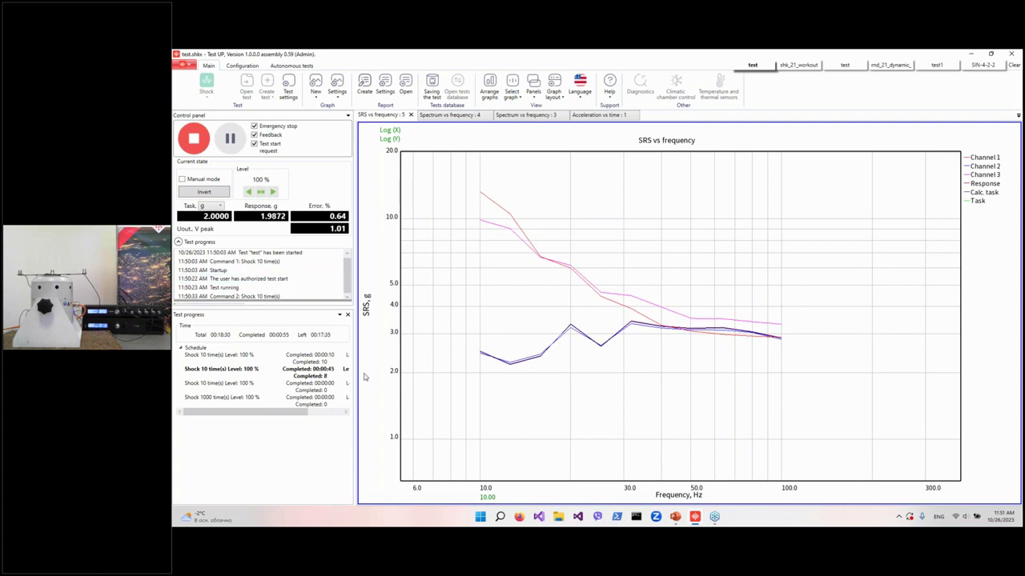
pyautogui.click(606, 117)
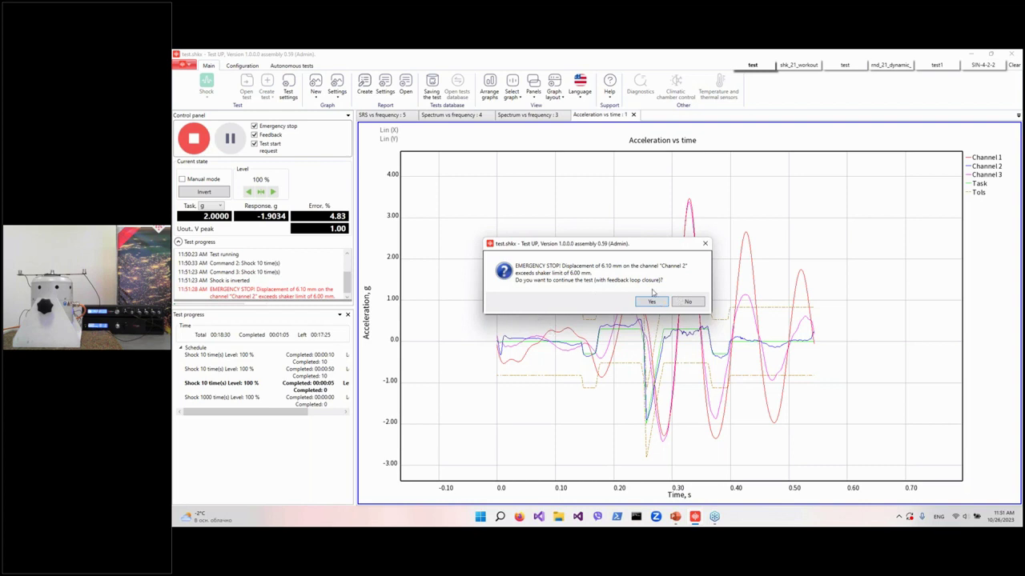
# Decline to continue, stop the test, and delete schedule rows 1–3, keeping the 1000-shock step
pyautogui.click(688, 302)
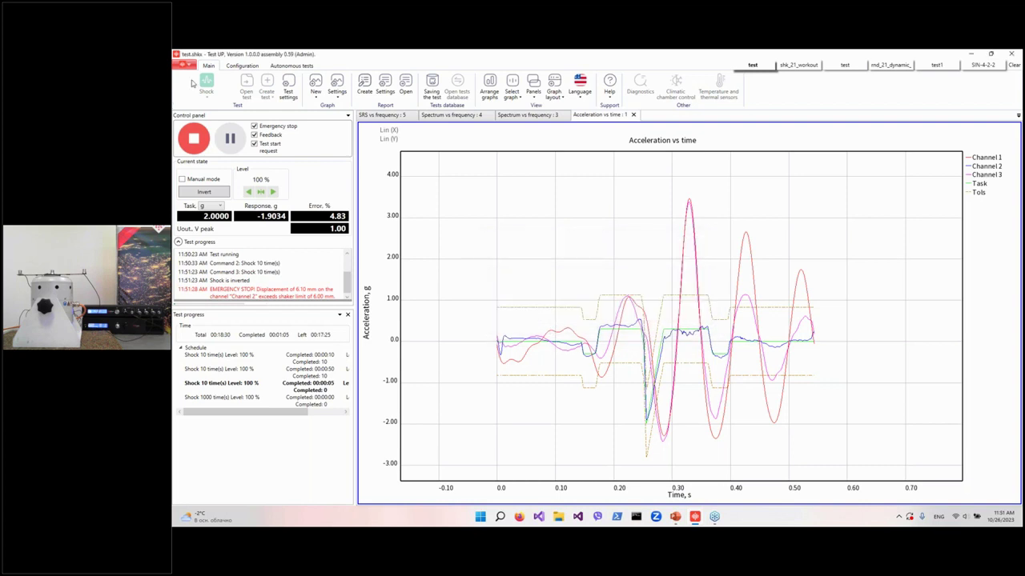
pyautogui.click(196, 141)
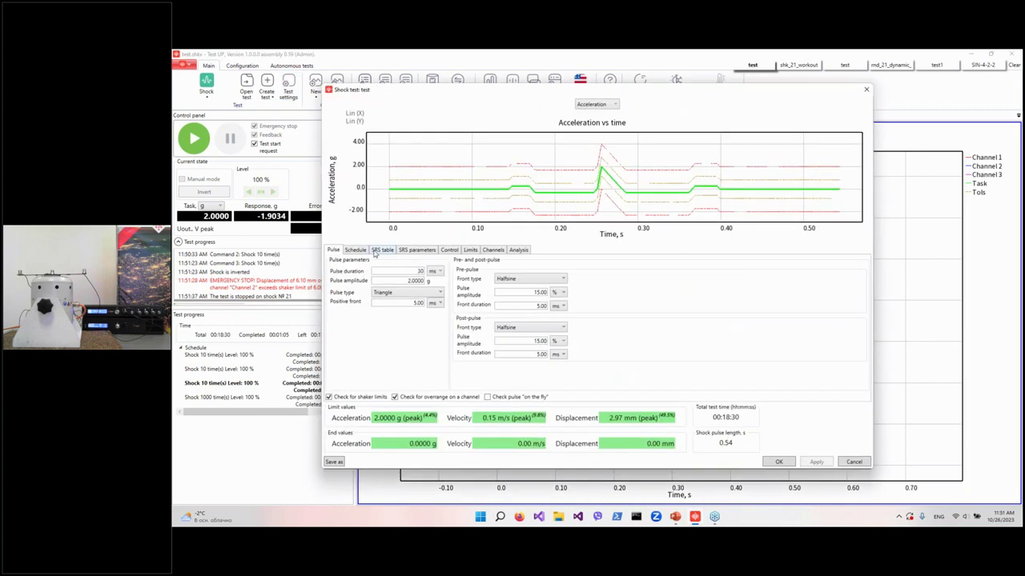
pyautogui.click(354, 250)
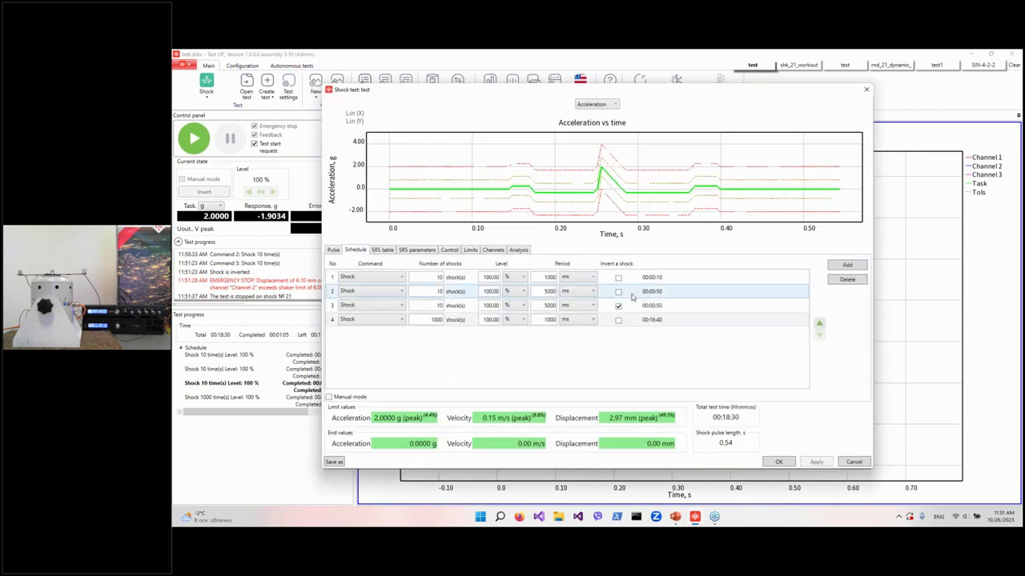
pyautogui.keyDown('shift'); pyautogui.click(704, 308); pyautogui.keyUp('shift')
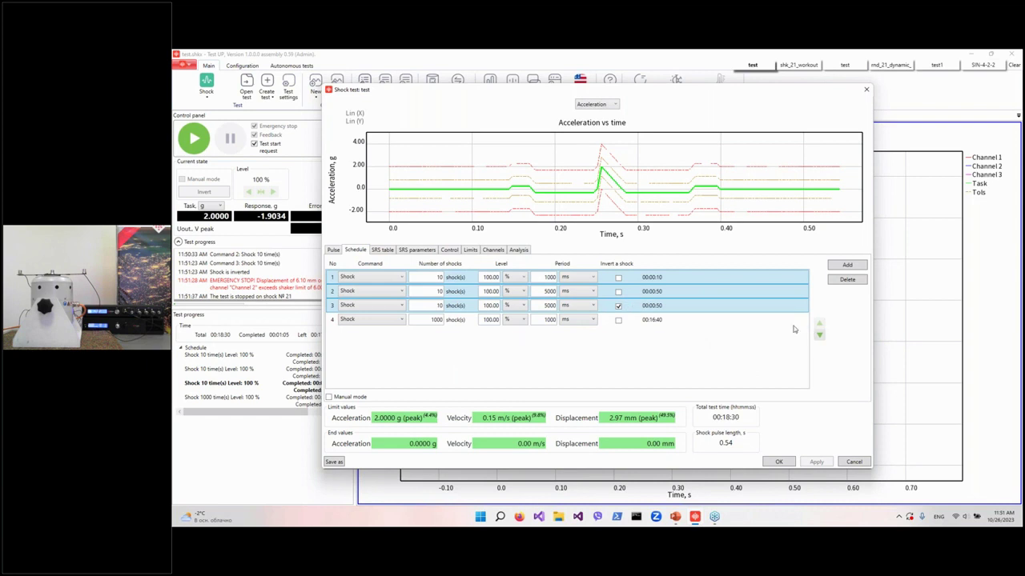
pyautogui.click(847, 279)
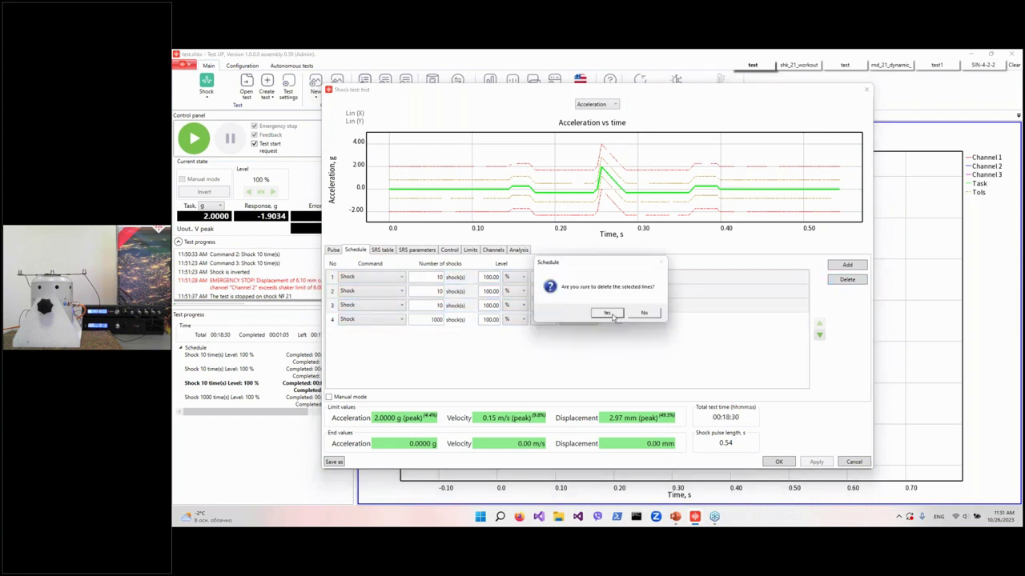
pyautogui.click(607, 313)
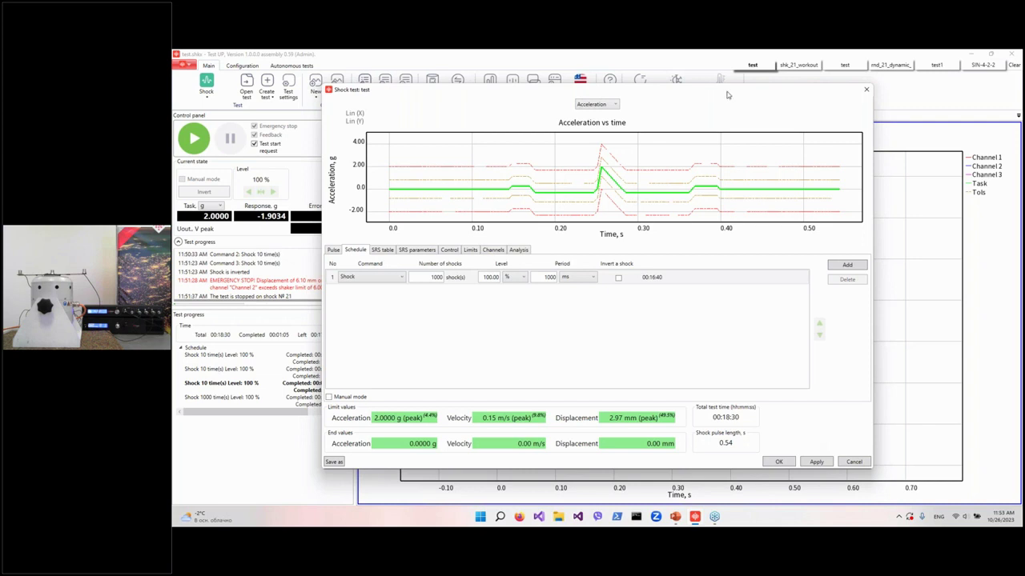
# Apply the single 1000-shock schedule totalling 00:16:40, accepting no resume, and restart the shock test
pyautogui.click(493, 251)
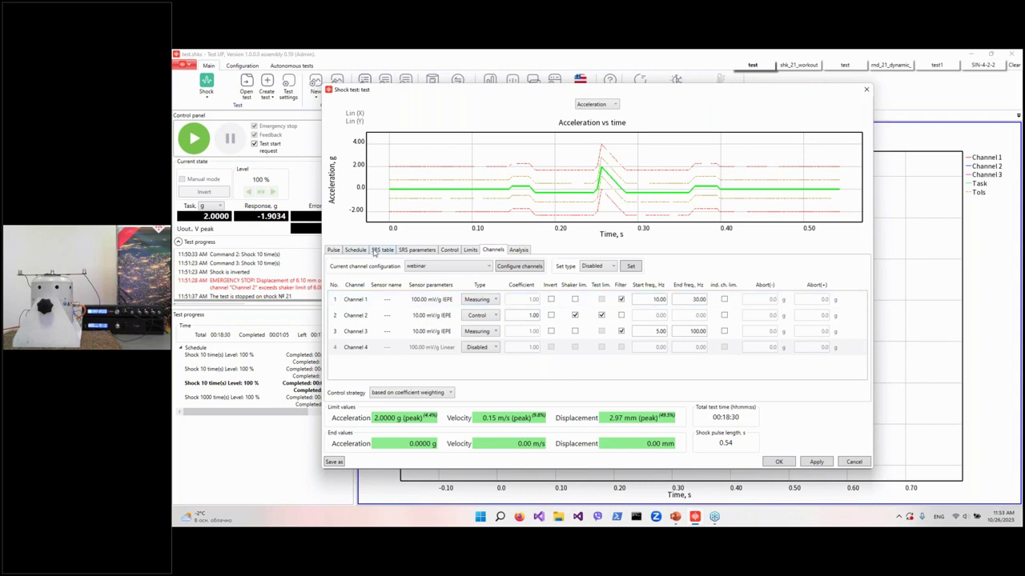
pyautogui.click(356, 250)
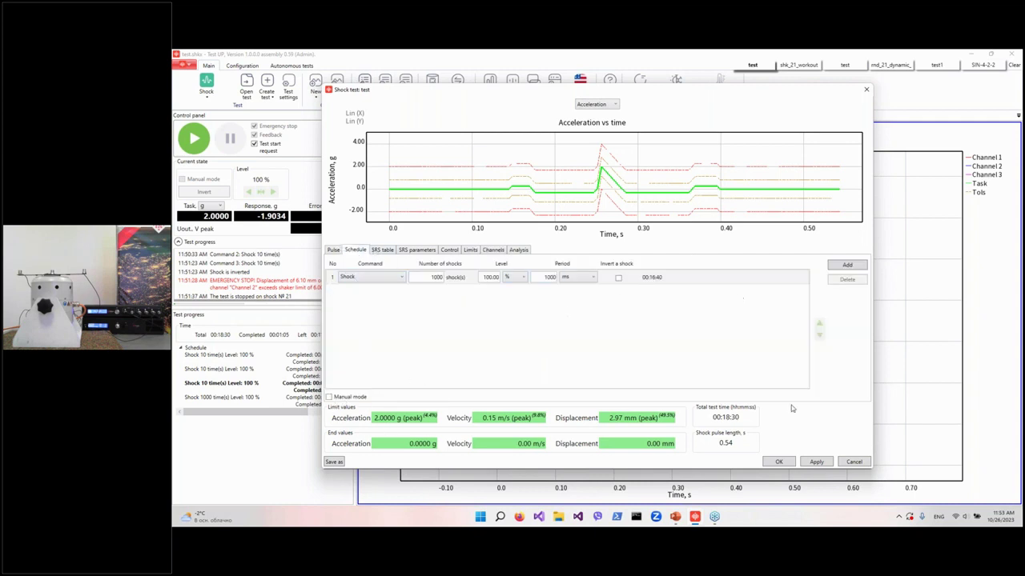
pyautogui.click(815, 462)
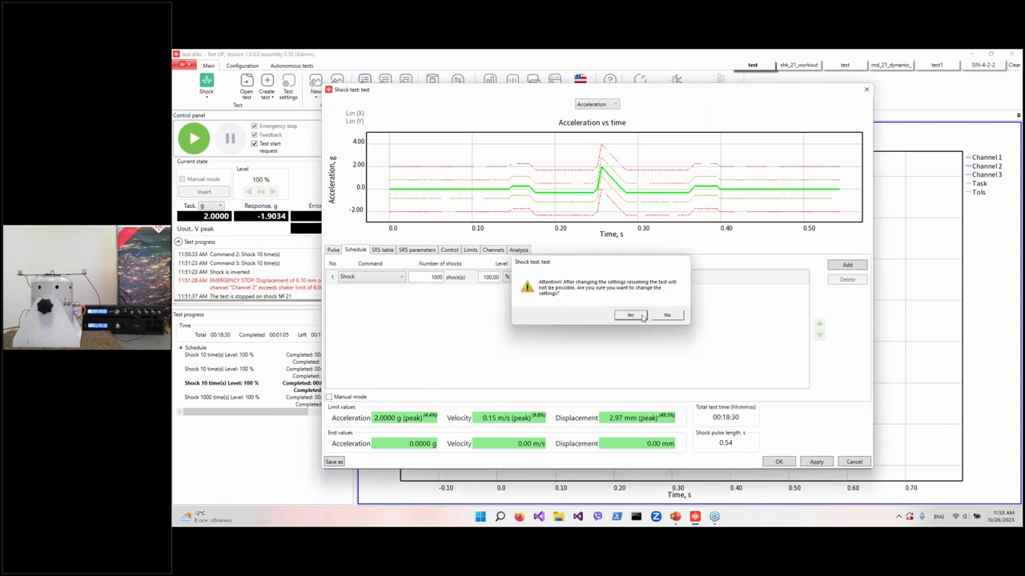
pyautogui.click(632, 318)
pyautogui.click(778, 463)
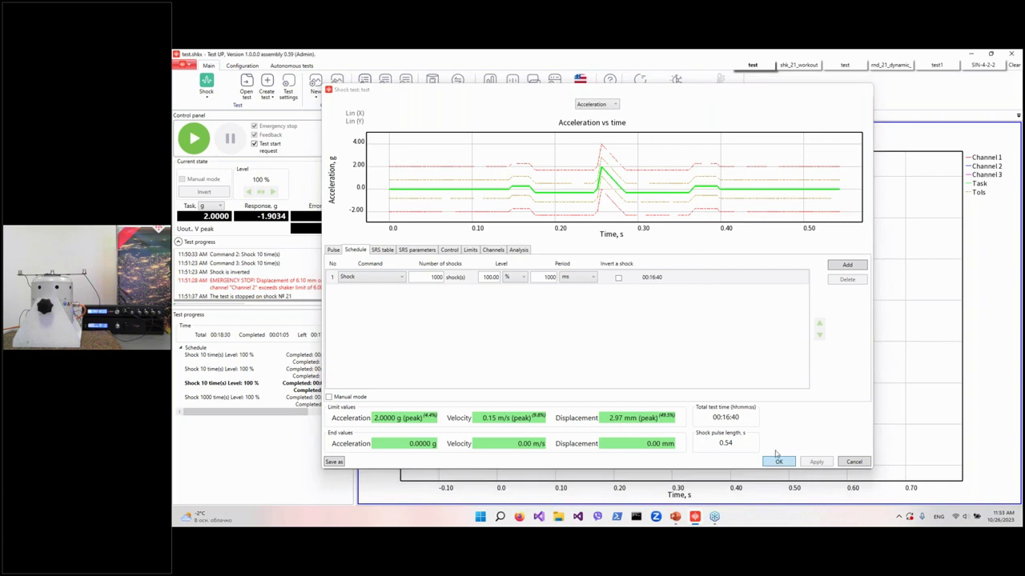
pyautogui.click(195, 140)
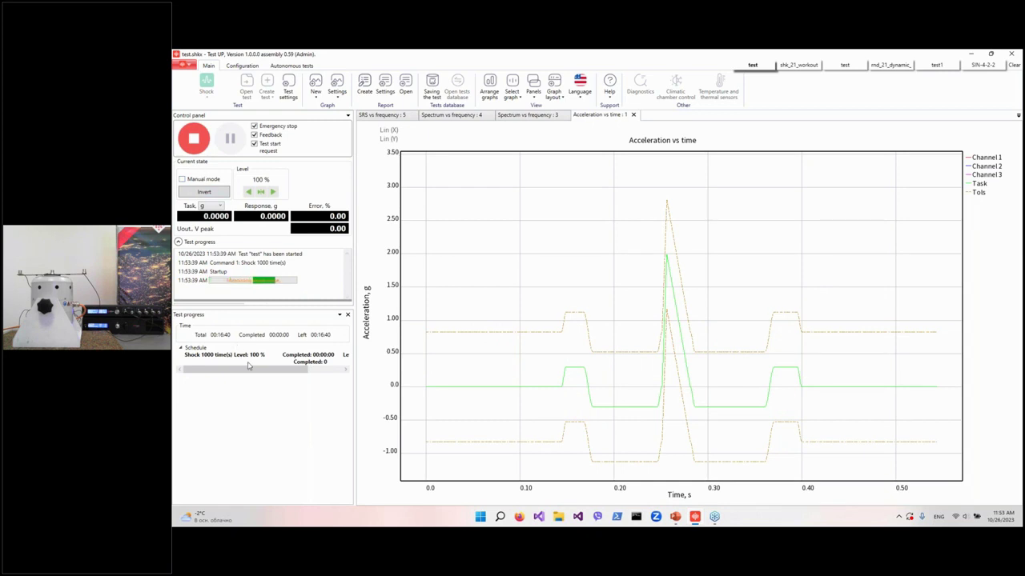
# Authorize the test start after startup and switch the test into manual mode
pyautogui.moveTo(290, 370); pyautogui.dragTo(320, 370)
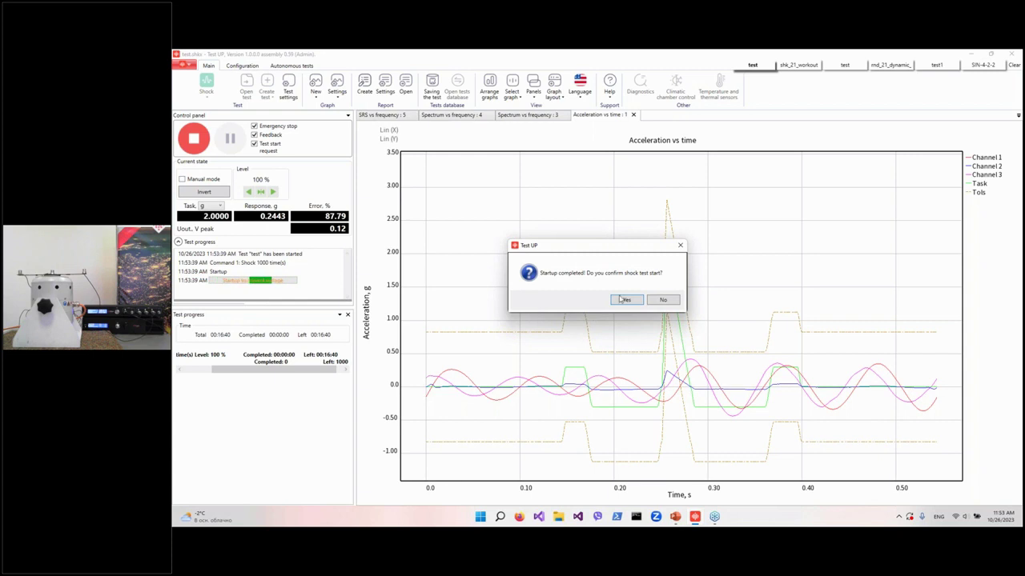
pyautogui.click(625, 298)
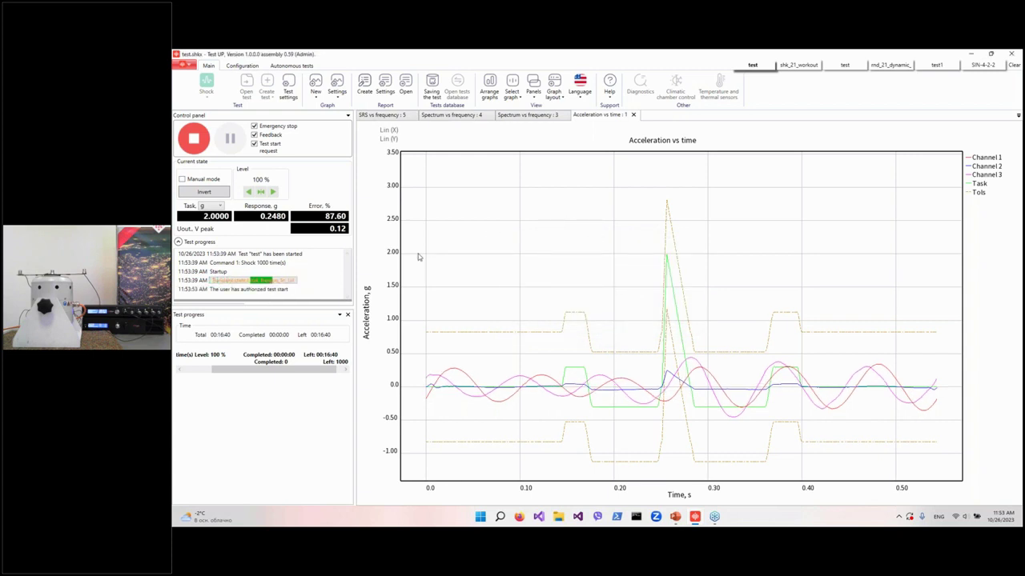
pyautogui.click(182, 180)
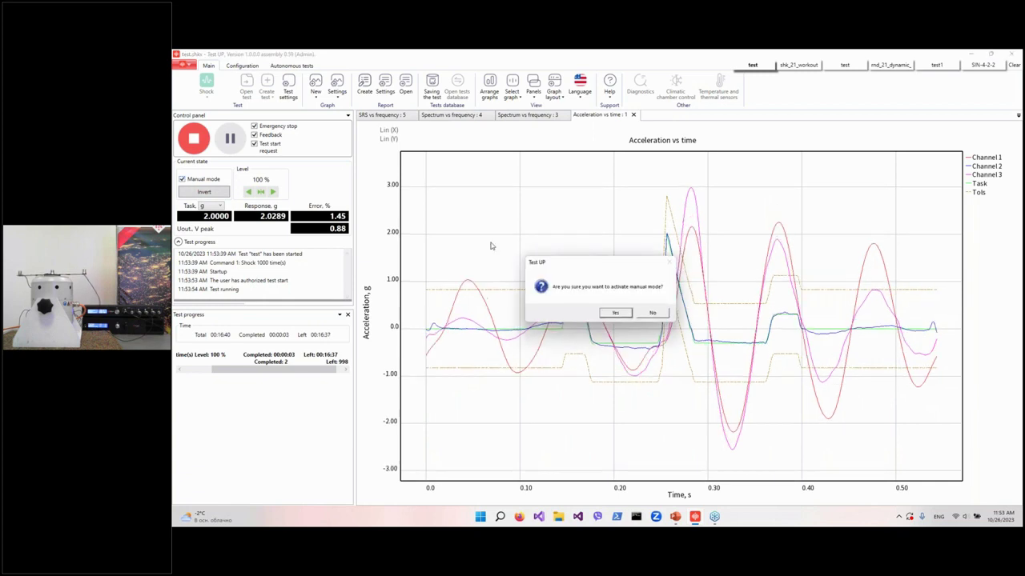
pyautogui.click(613, 313)
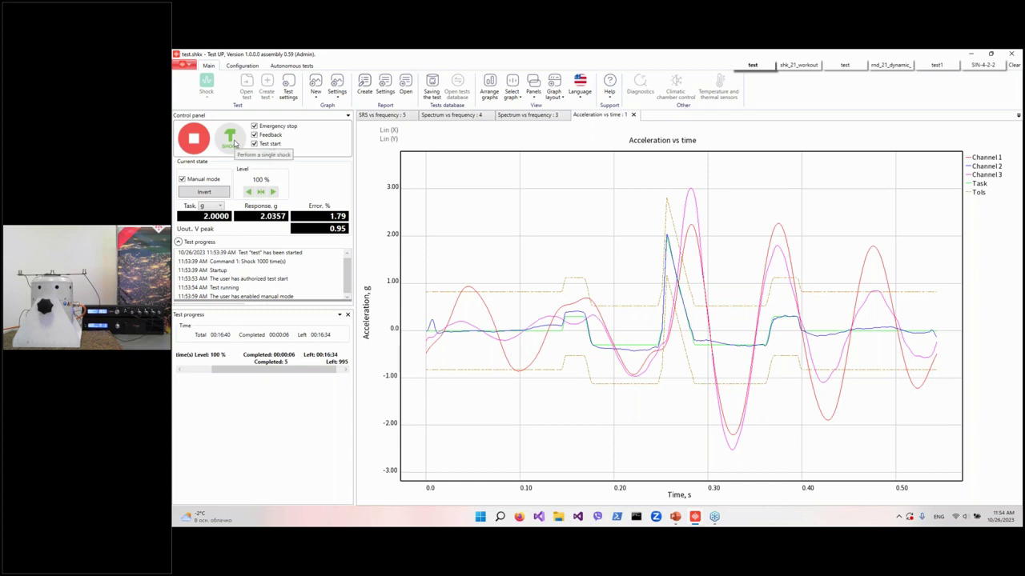
# Fire four single shocks manually
pyautogui.click(232, 139)
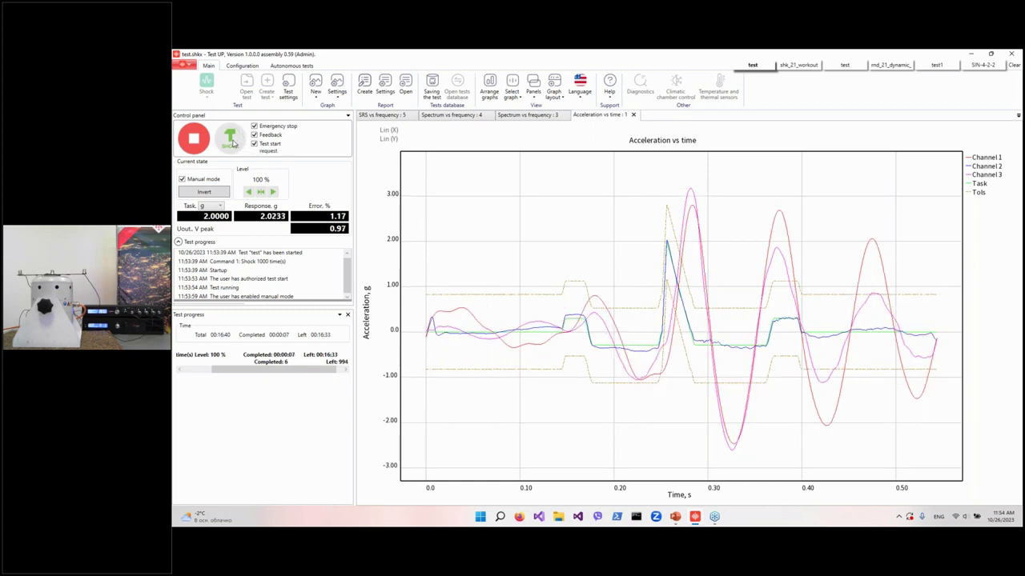
pyautogui.click(233, 142)
pyautogui.click(232, 141)
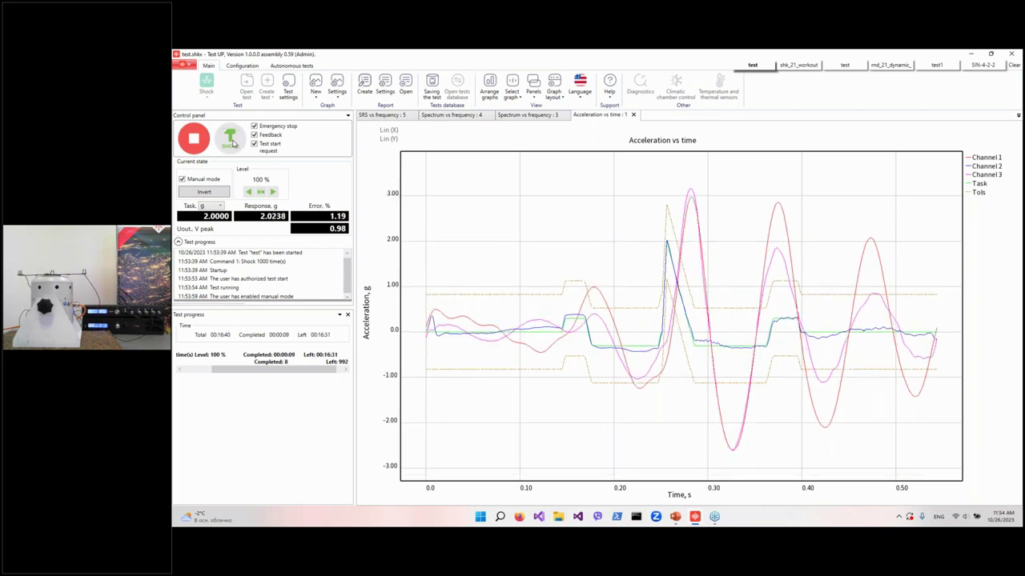
pyautogui.click(232, 142)
# Turn manual mode off and close the SRS graph and one Spectrum vs frequency graph
pyautogui.click(182, 179)
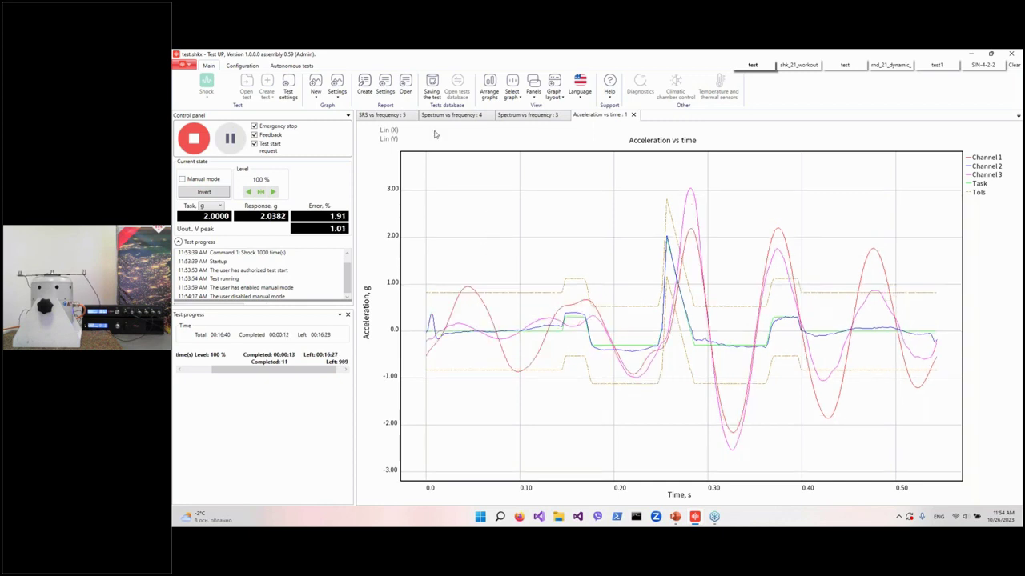
pyautogui.click(411, 114)
pyautogui.click(426, 115)
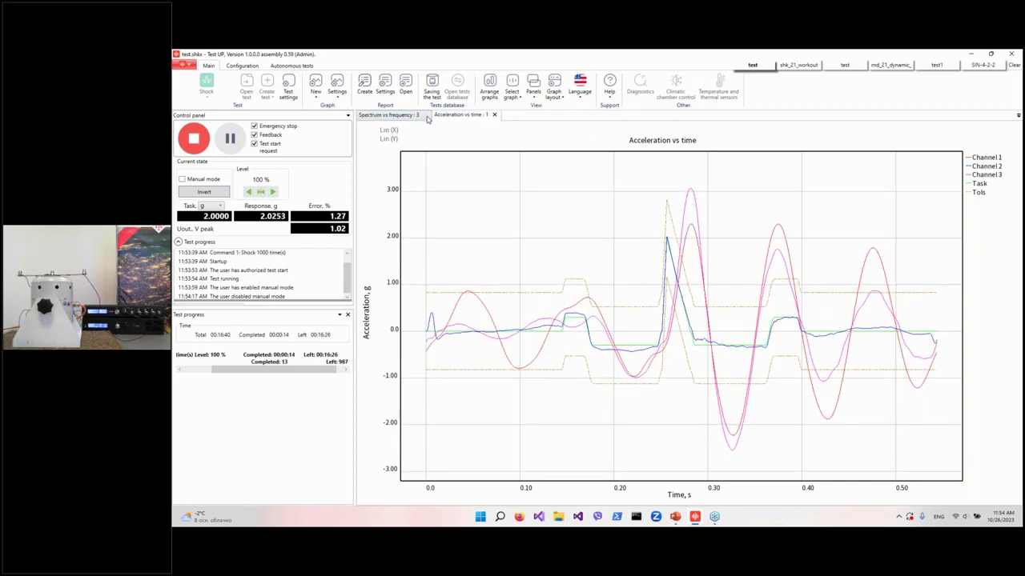
# Close the last Spectrum vs frequency graph and zoom out on the Acceleration vs time graph
pyautogui.click(426, 114)
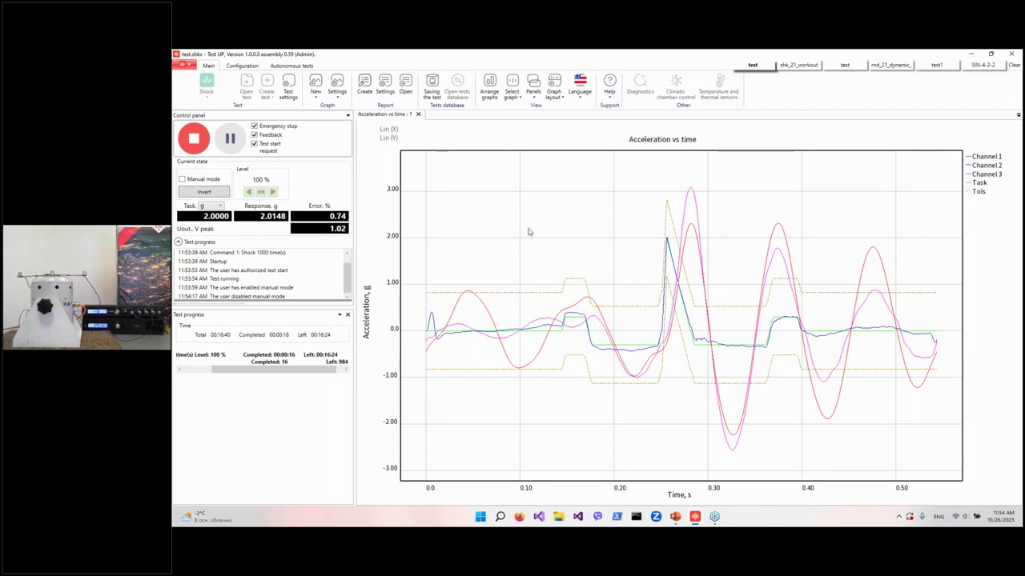
pyautogui.scroll(-5, 494, 211)
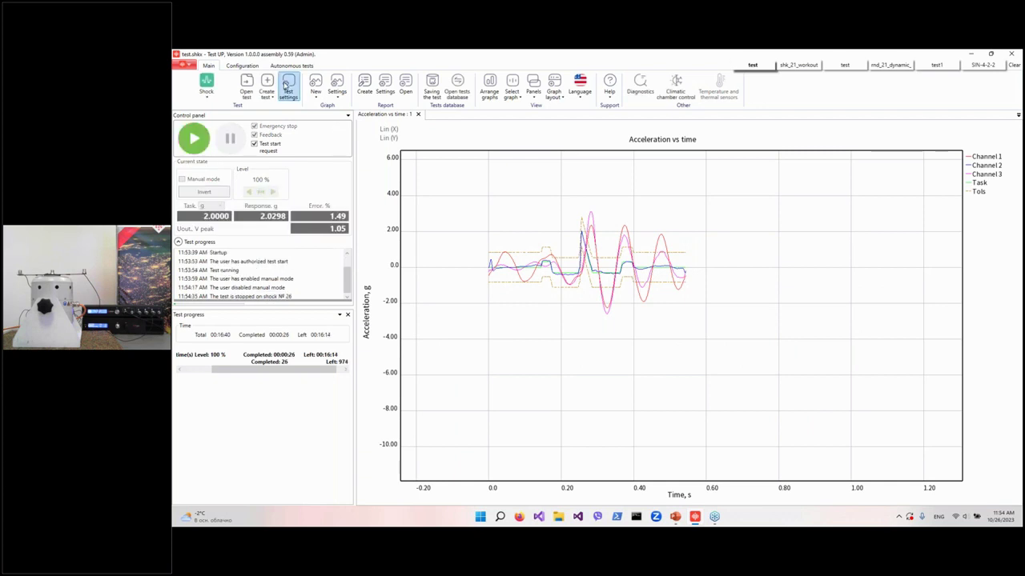
# Uncheck Single shock in the test settings' Control parameters, then view the SRS table
pyautogui.click(289, 84)
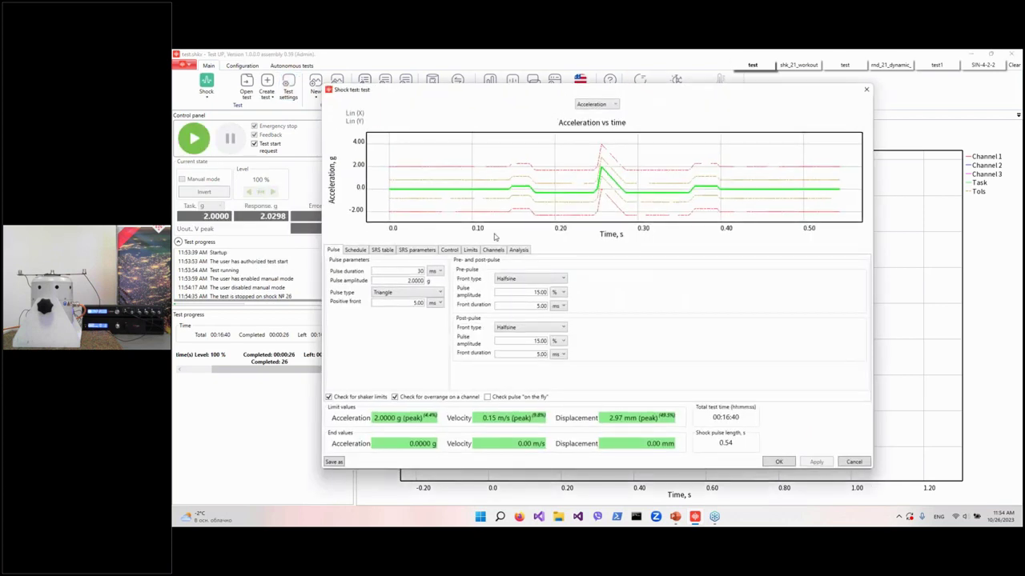
pyautogui.click(450, 251)
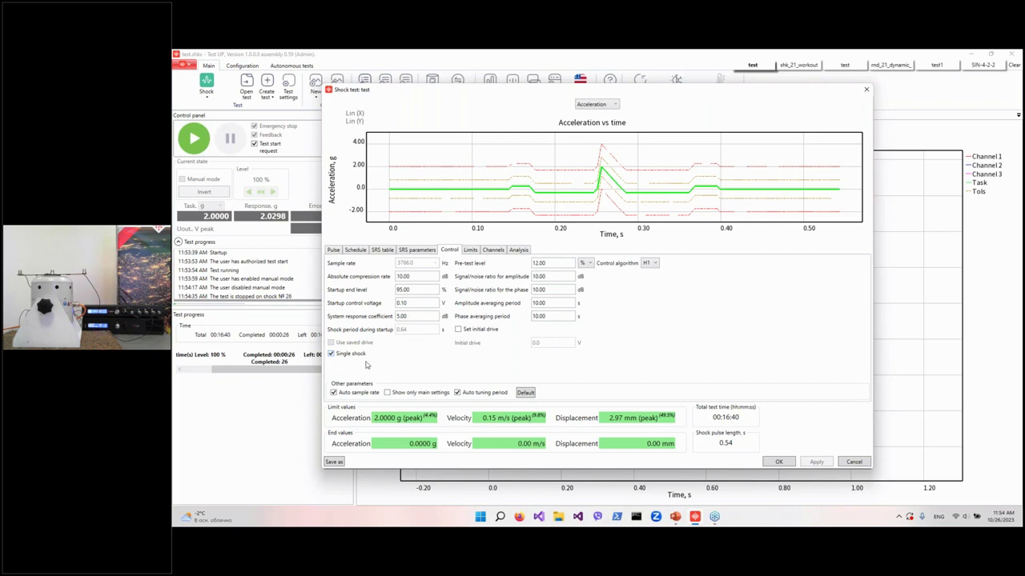
pyautogui.click(355, 355)
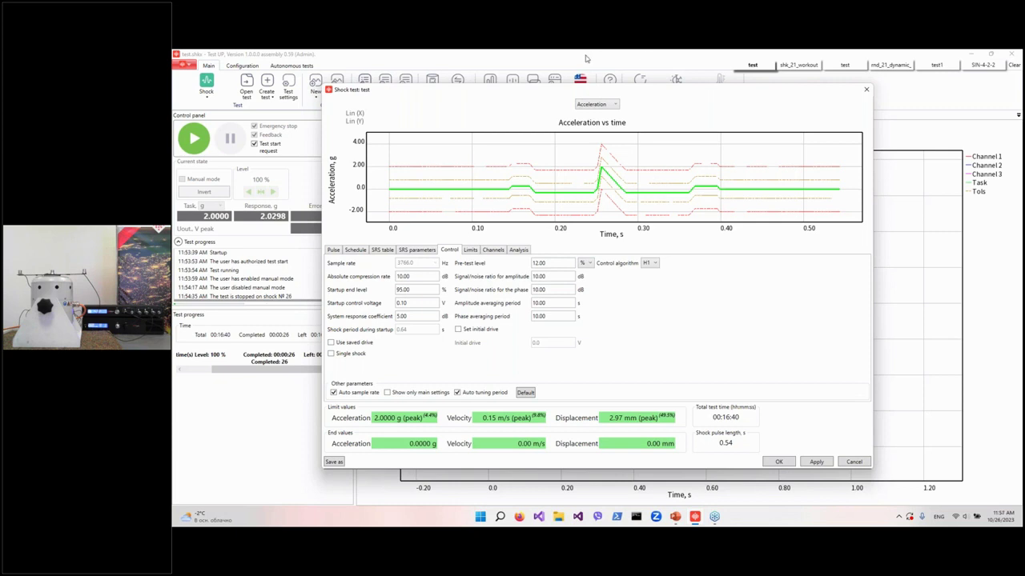
pyautogui.click(384, 250)
# Review the SRS analysis parameters, then return to the PowerPoint slideshow on the Conclusions slide
pyautogui.click(418, 251)
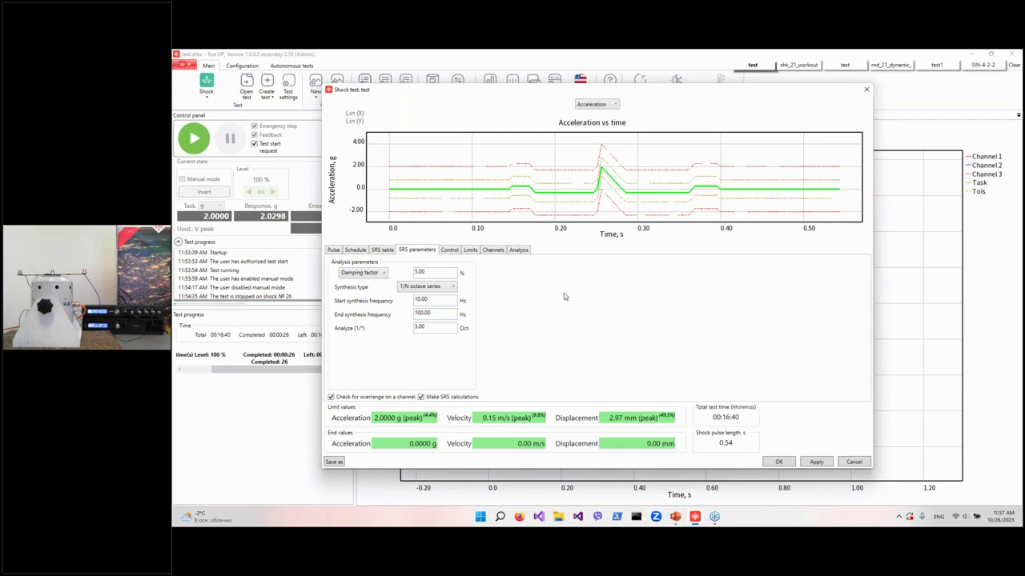
pyautogui.press('super')
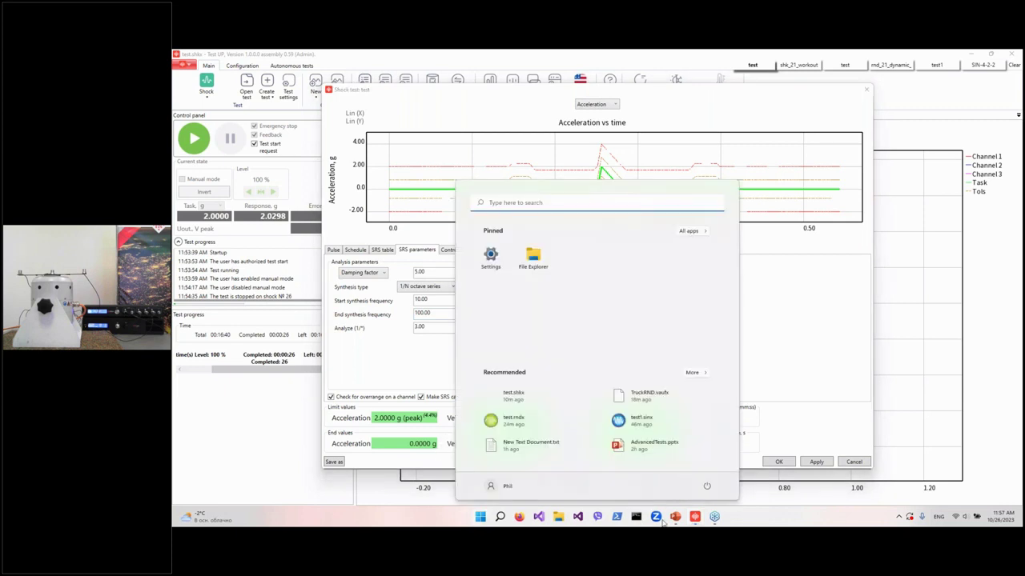
pyautogui.moveTo(679, 521)
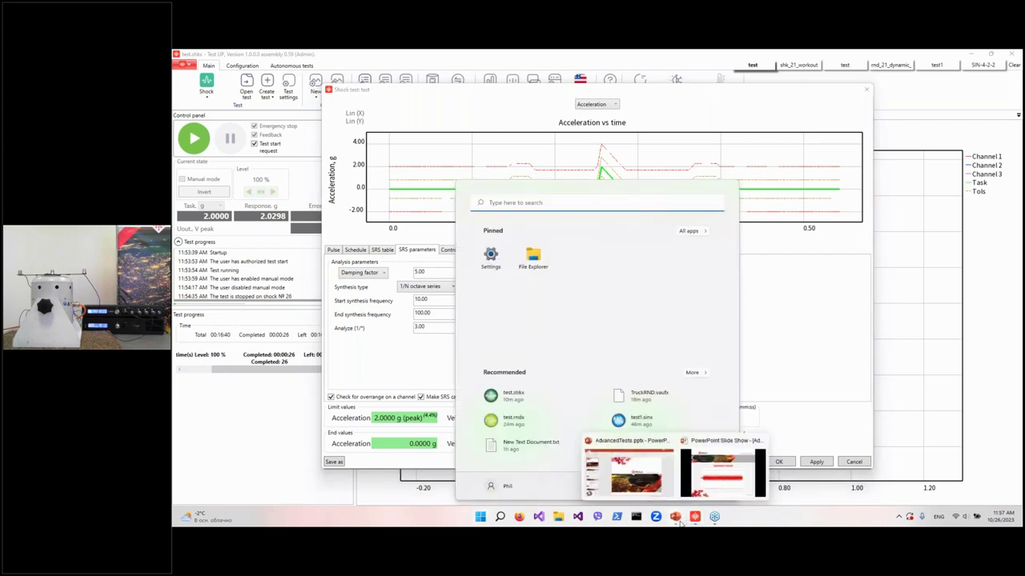
pyautogui.click(719, 476)
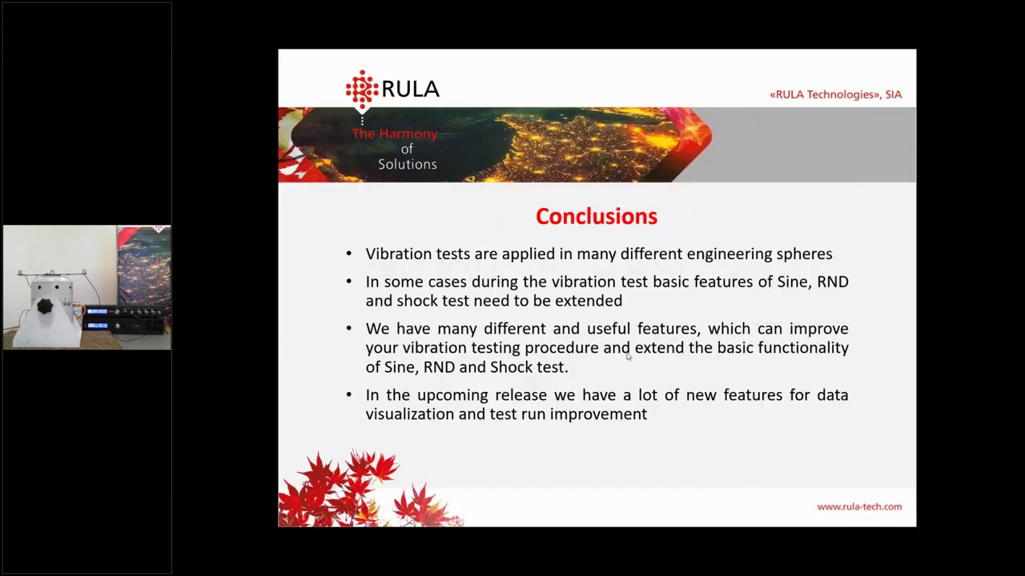